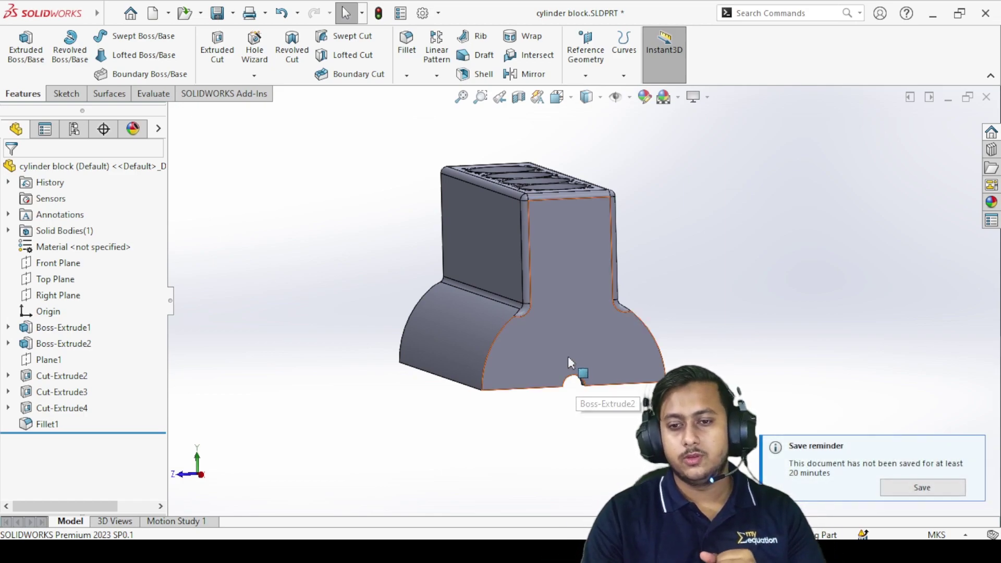
# - Dismiss the save reminder, switch to the image viewer and examine the Car Engine Components diagram
pyautogui.click(974, 450)
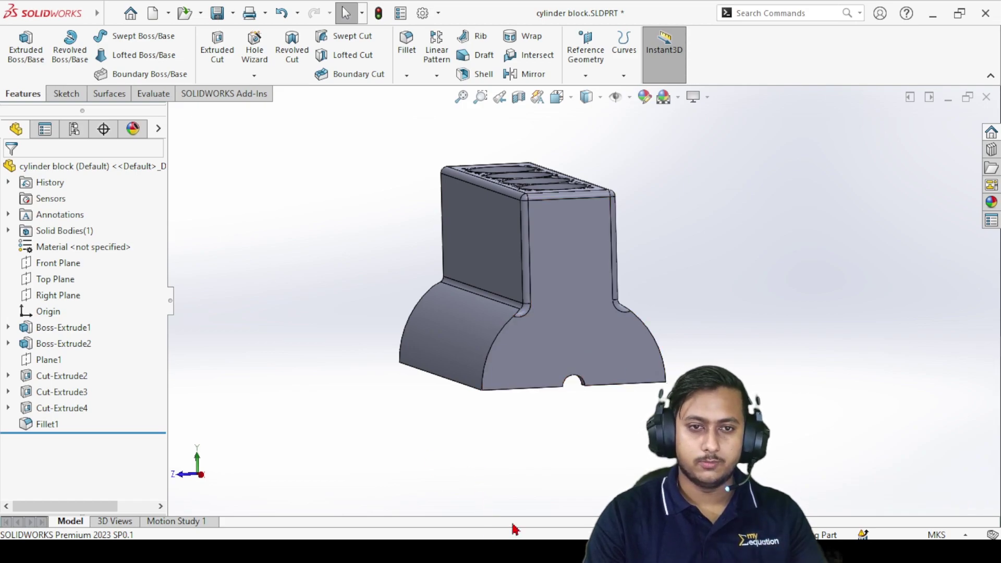
pyautogui.hotkey('alt', 'Tab')
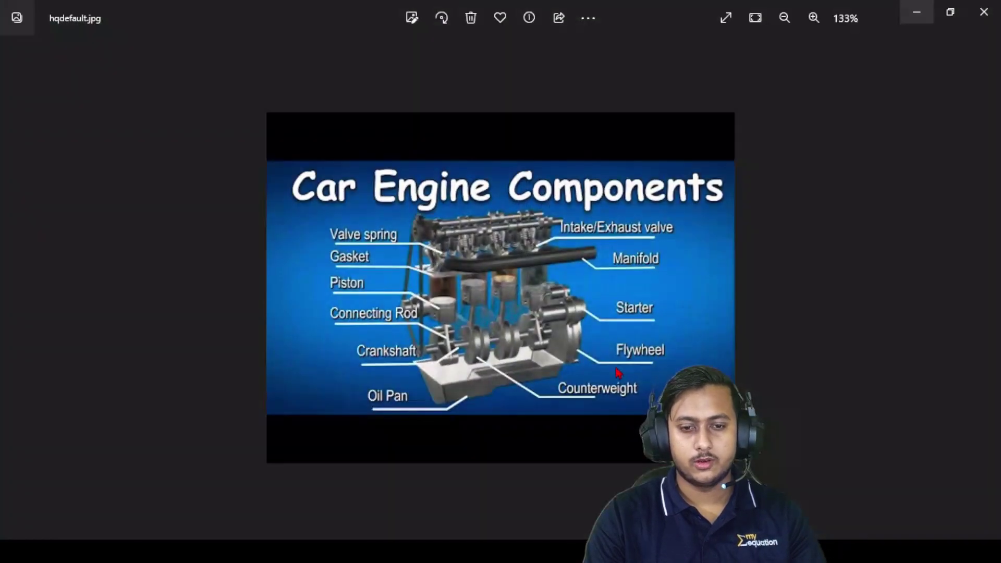
pyautogui.scroll(5, 498, 403)
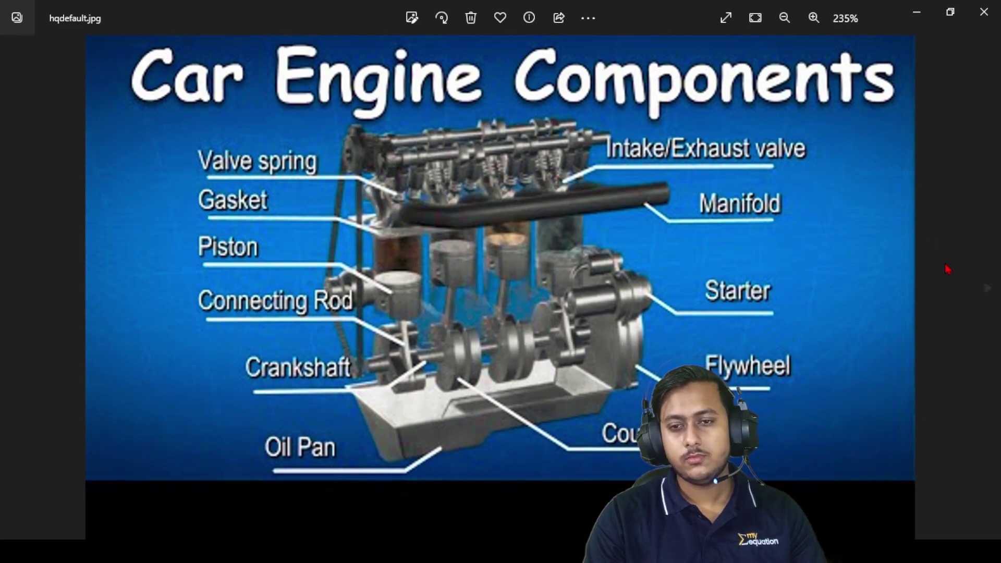
# - Examine the oil pan reference pictures download.jpg and Oil-pan.gif, and close the image viewer to return to the model
pyautogui.click(301, 503)
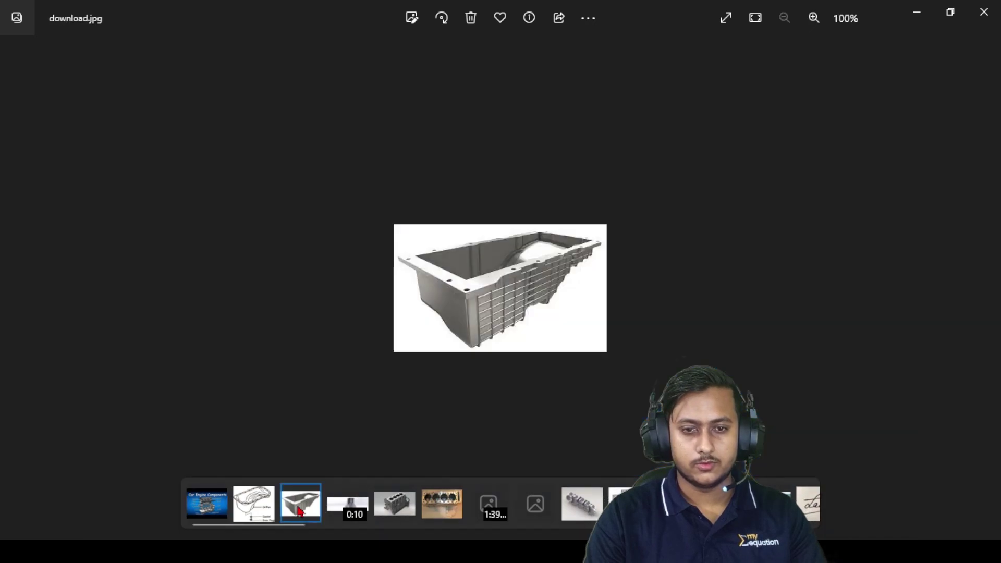
pyautogui.scroll(3, 539, 319)
pyautogui.scroll(-2, 431, 329)
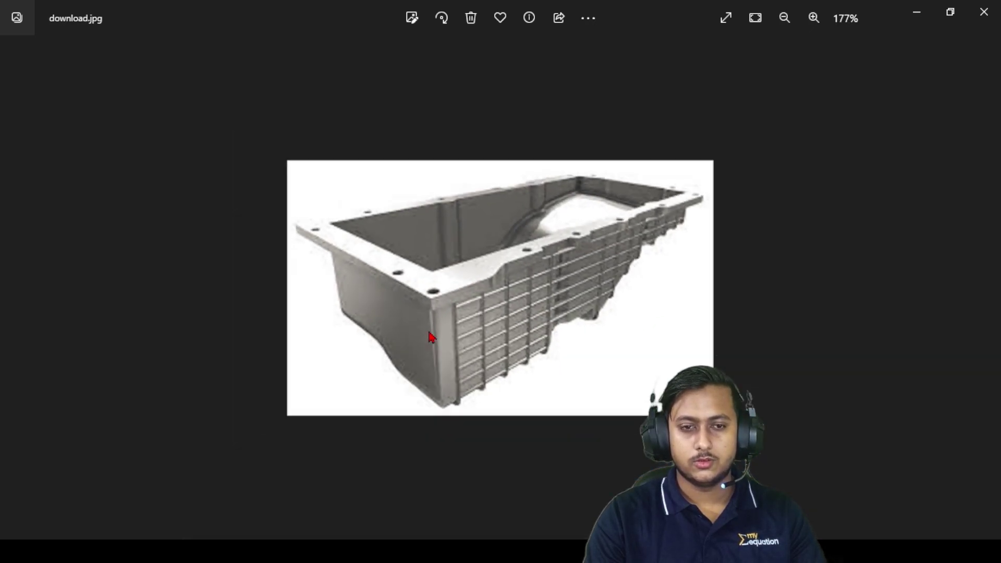
pyautogui.moveTo(311, 446)
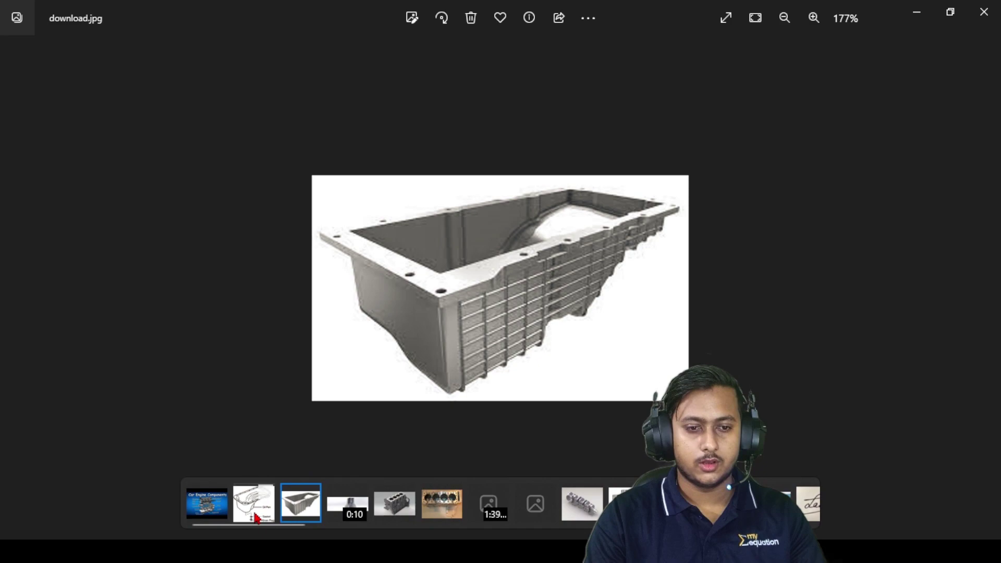
pyautogui.click(256, 509)
pyautogui.scroll(2, 485, 293)
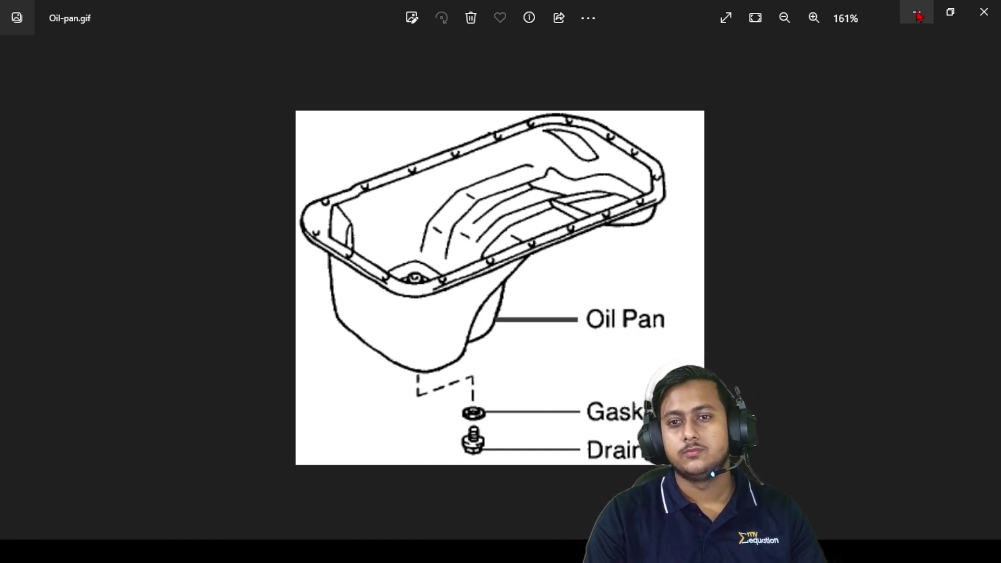
pyautogui.click(984, 12)
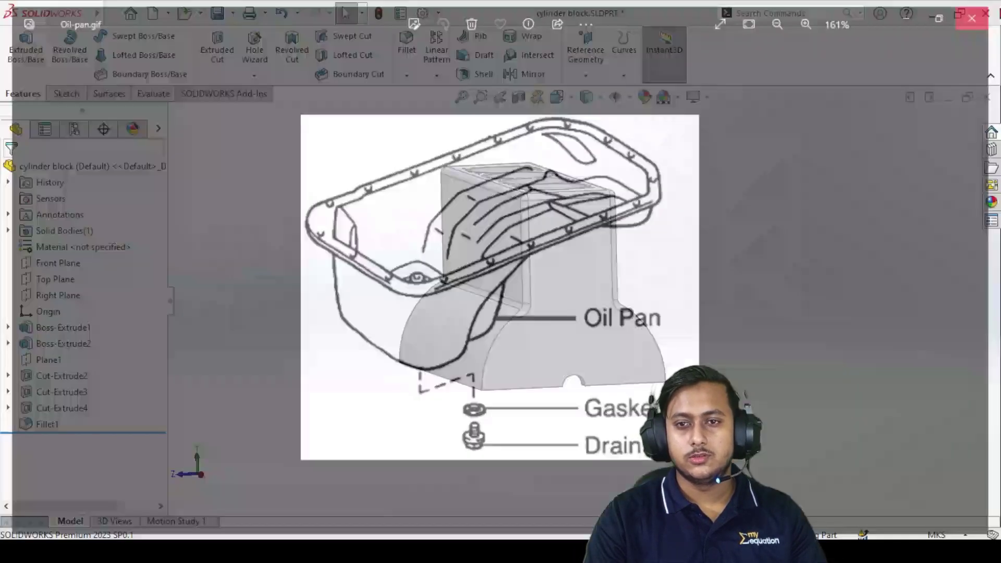
# - Open a new sketch on one of the flat rim faces on the underside of the cylinder block
pyautogui.scroll(-3, 528, 375)
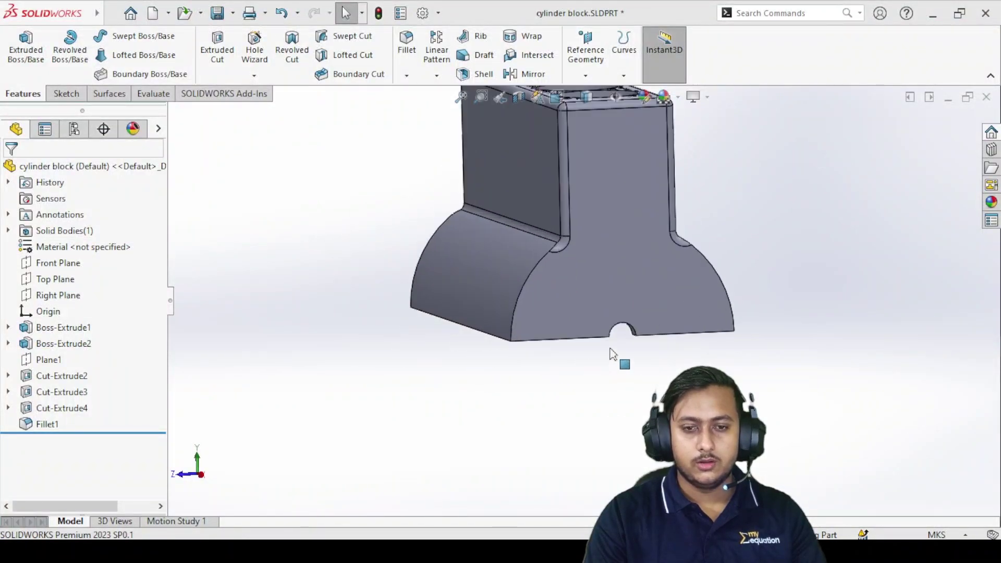
pyautogui.moveTo(608, 349); pyautogui.dragTo(575, 208, button='middle')
pyautogui.rightClick(464, 191)
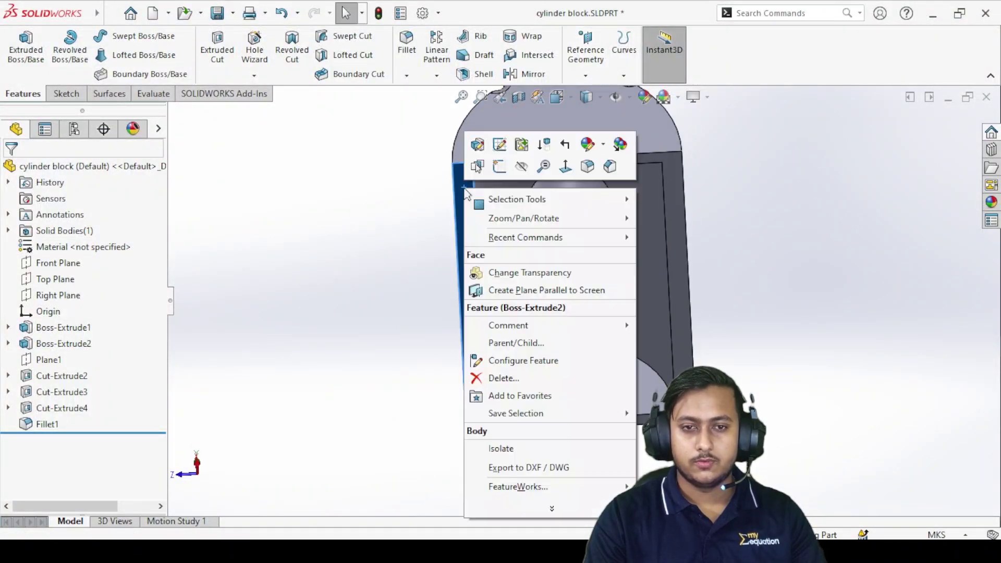
pyautogui.click(474, 167)
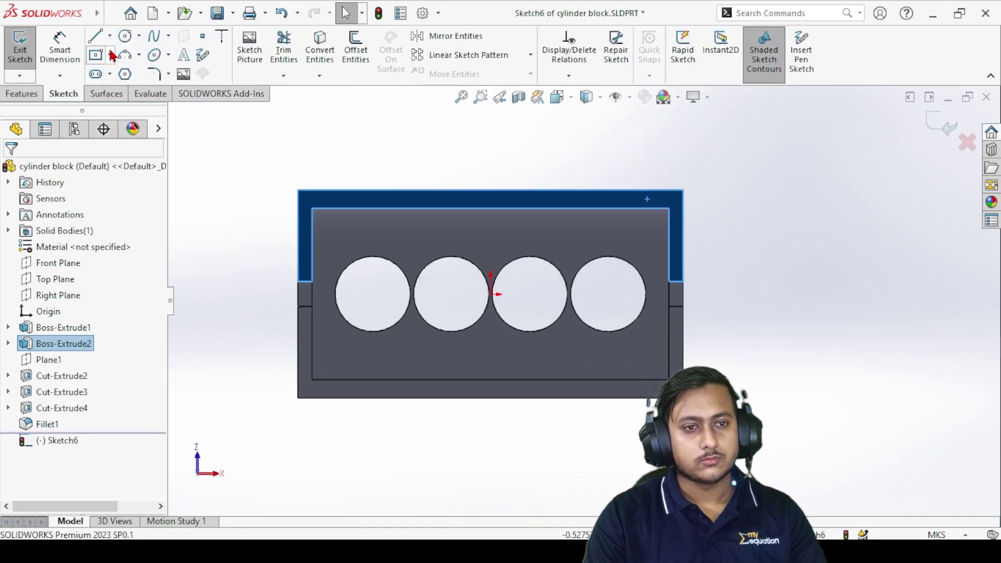
# - Convert the outlines of both U-shaped rim faces on the block's underside into sketch entities
pyautogui.click(320, 44)
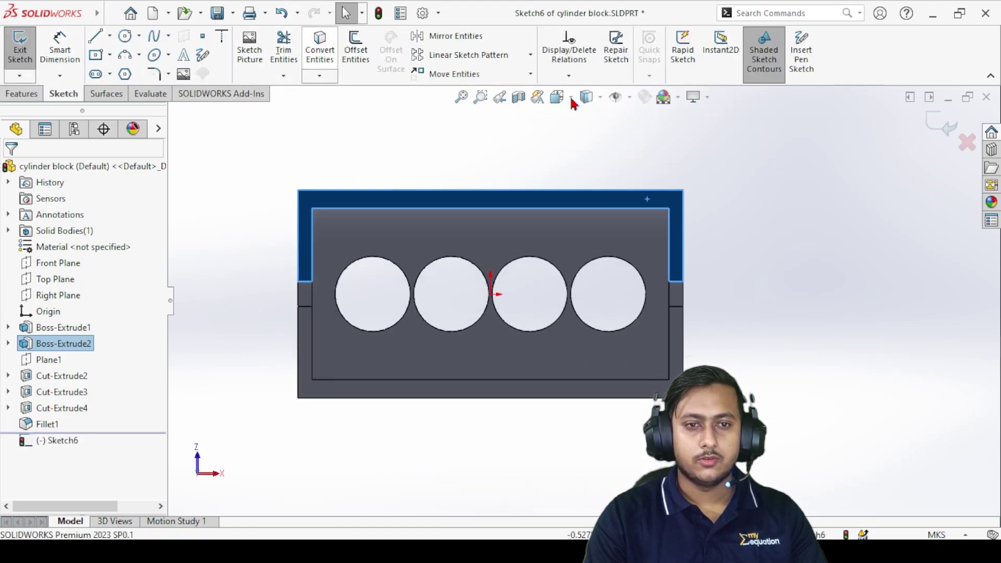
pyautogui.click(302, 335)
pyautogui.click(326, 50)
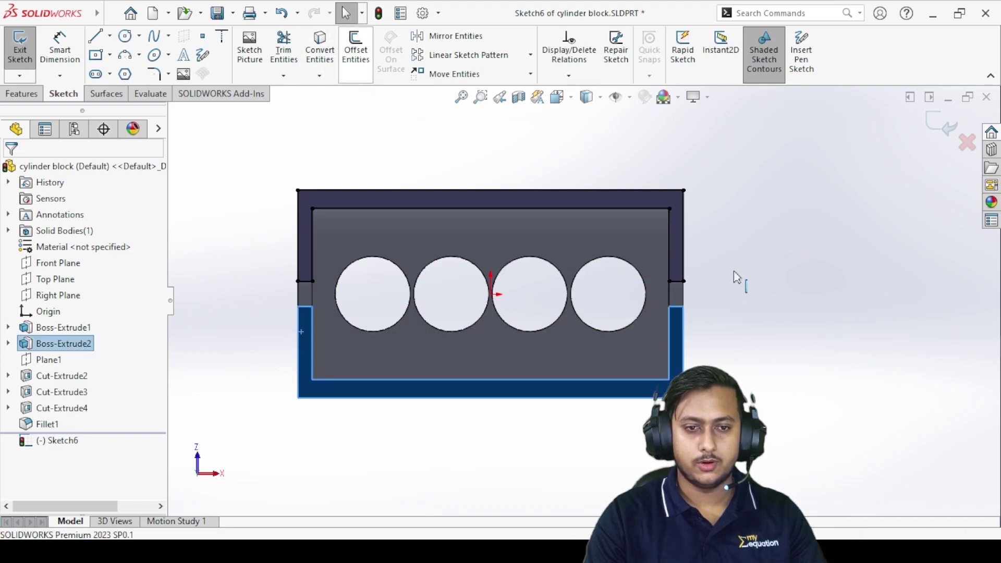
# - Draw two vertical lines bridging the outer and inner outlines across the crankshaft notch at the rim's left end
pyautogui.scroll(-3, 333, 307)
pyautogui.scroll(-3, 329, 305)
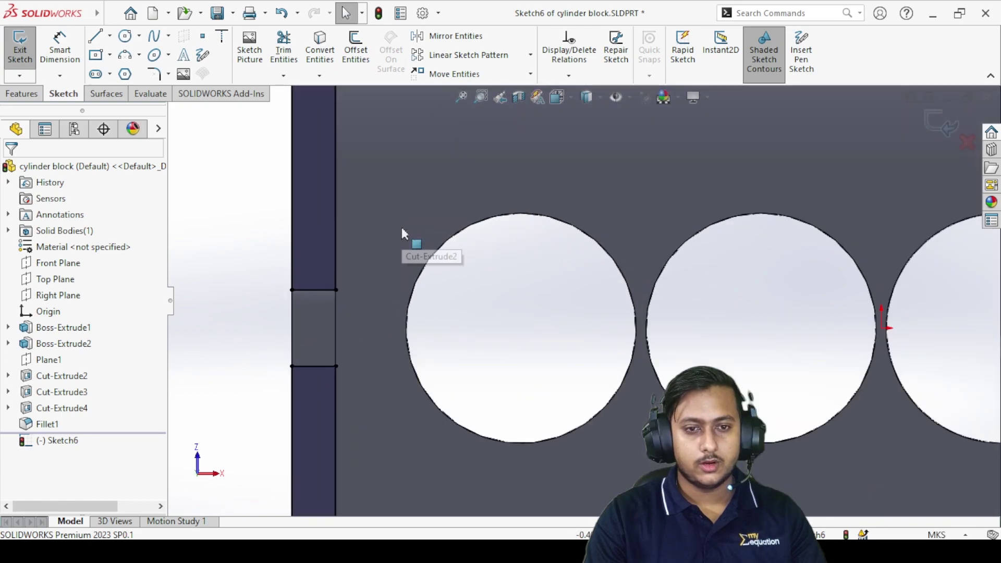
pyautogui.scroll(-2, 365, 290)
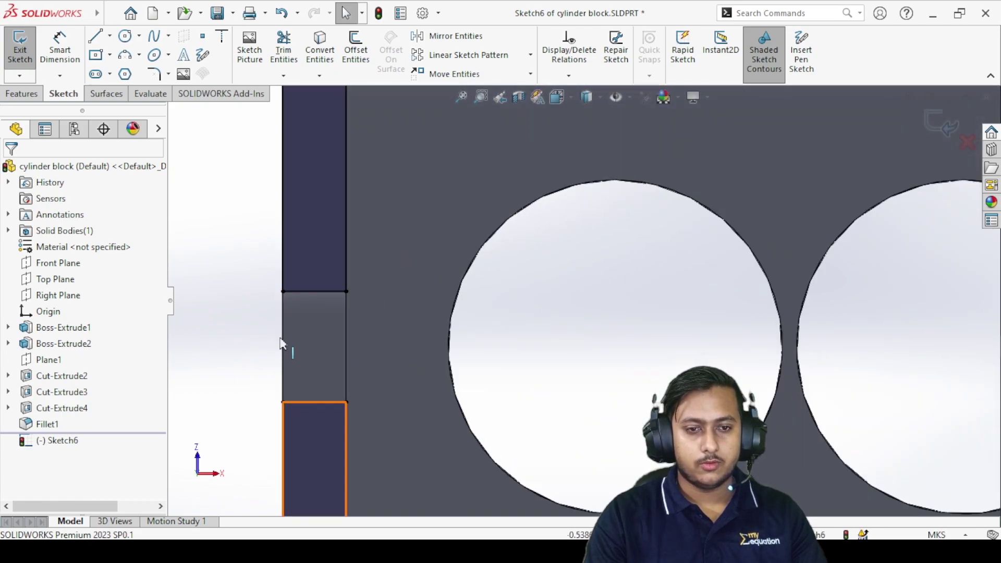
pyautogui.click(281, 291)
pyautogui.click(282, 402)
pyautogui.doubleClick(282, 401)
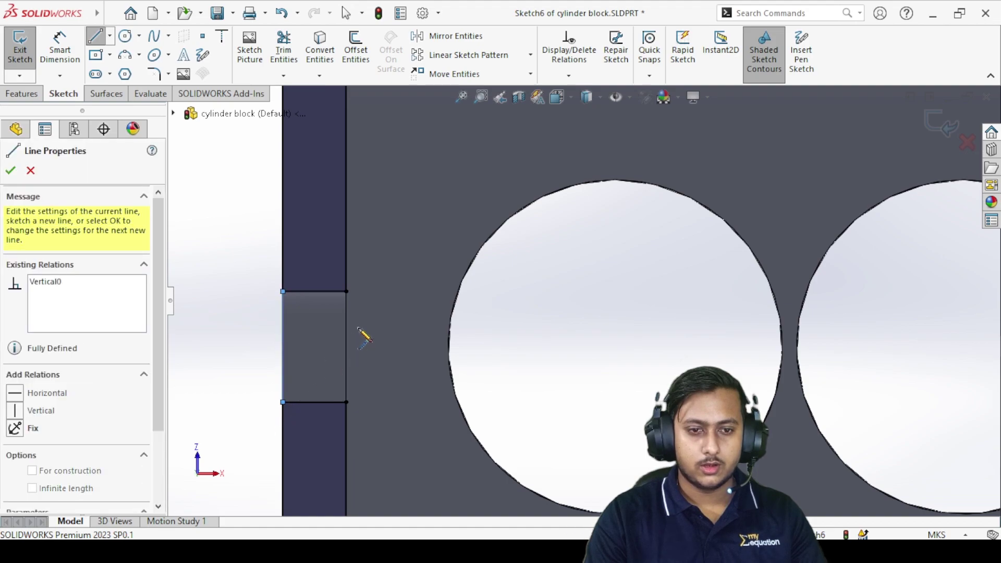
pyautogui.click(346, 290)
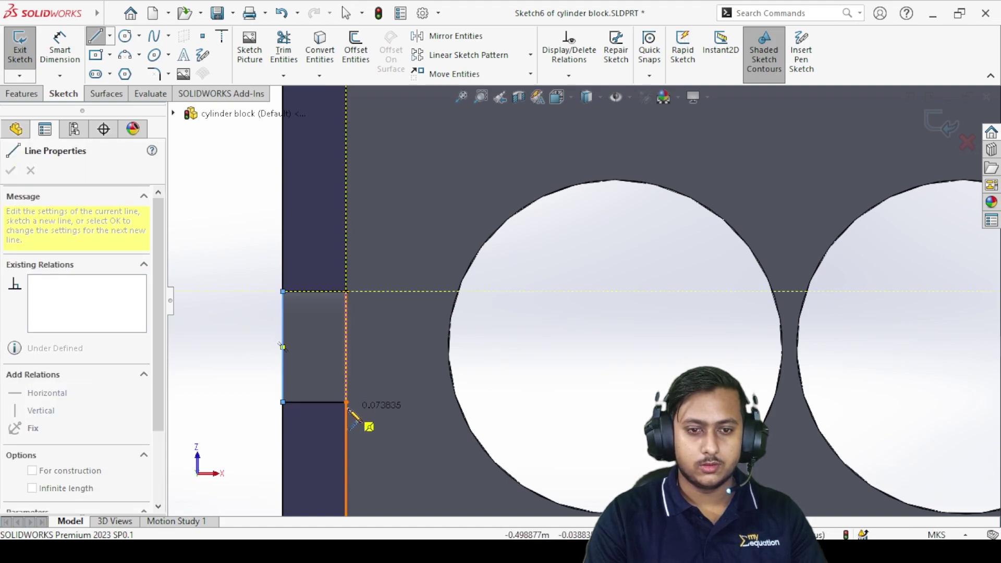
pyautogui.doubleClick(346, 401)
pyautogui.scroll(5, 780, 374)
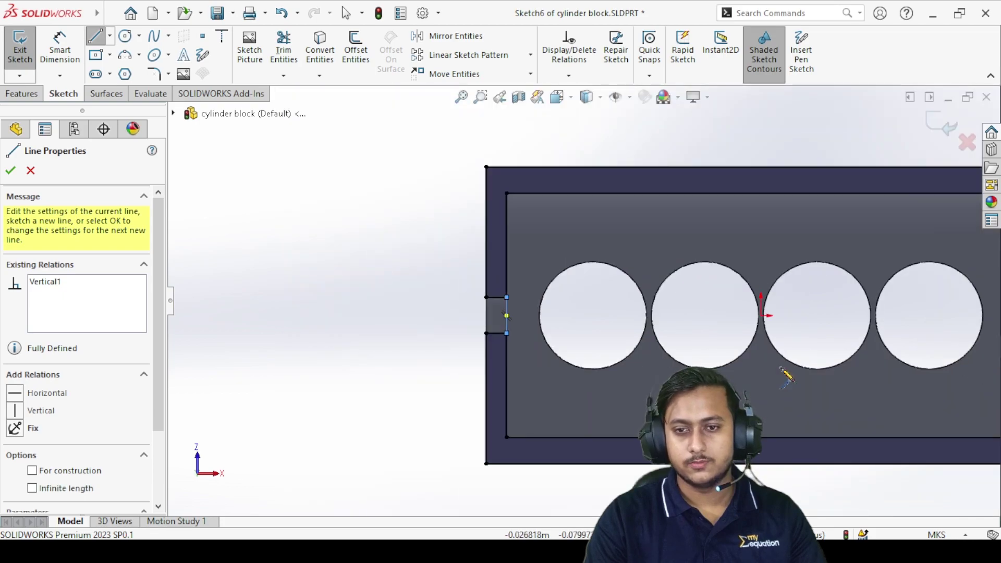
# - Bridge the outer and inner outlines across the notch at the rim's right end with two vertical lines, and end the Line command
pyautogui.scroll(-6, 791, 313)
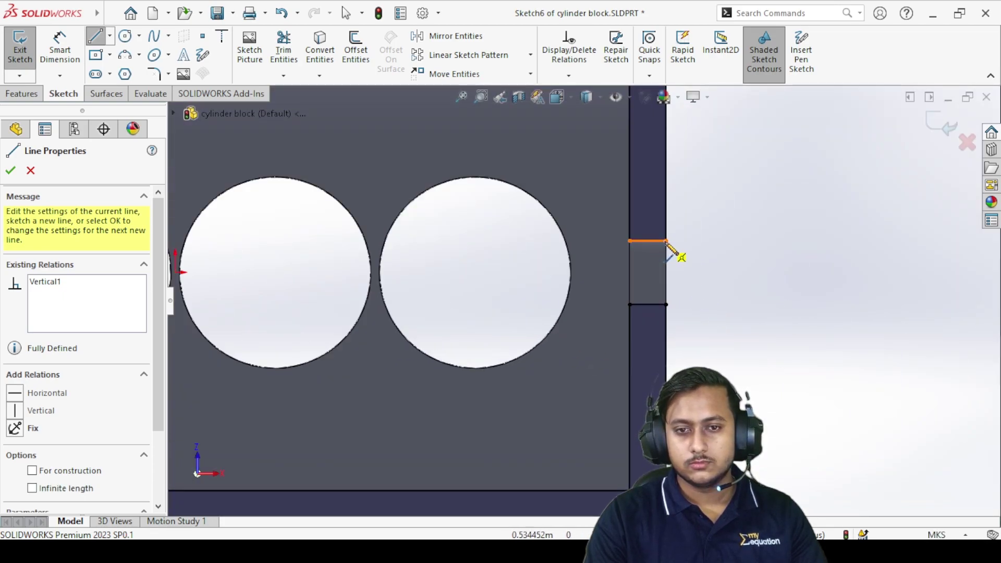
pyautogui.click(666, 240)
pyautogui.doubleClick(666, 305)
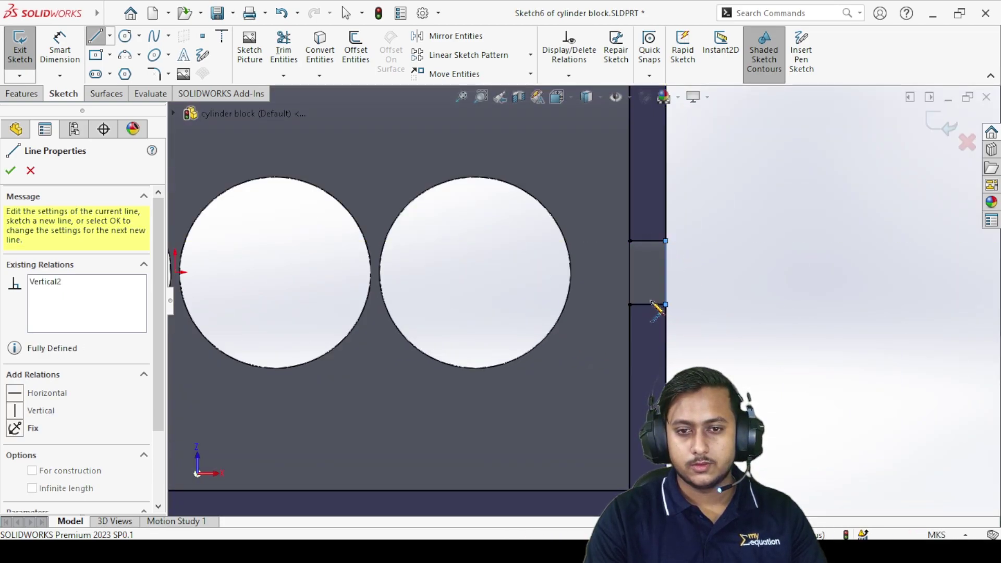
pyautogui.click(630, 240)
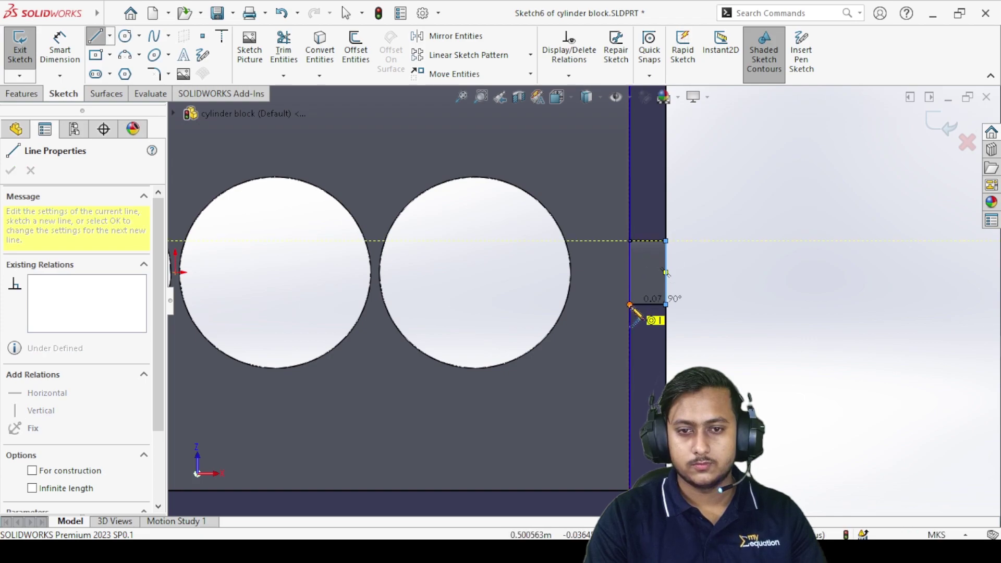
pyautogui.doubleClick(630, 305)
pyautogui.rightClick(557, 185)
pyautogui.click(593, 196)
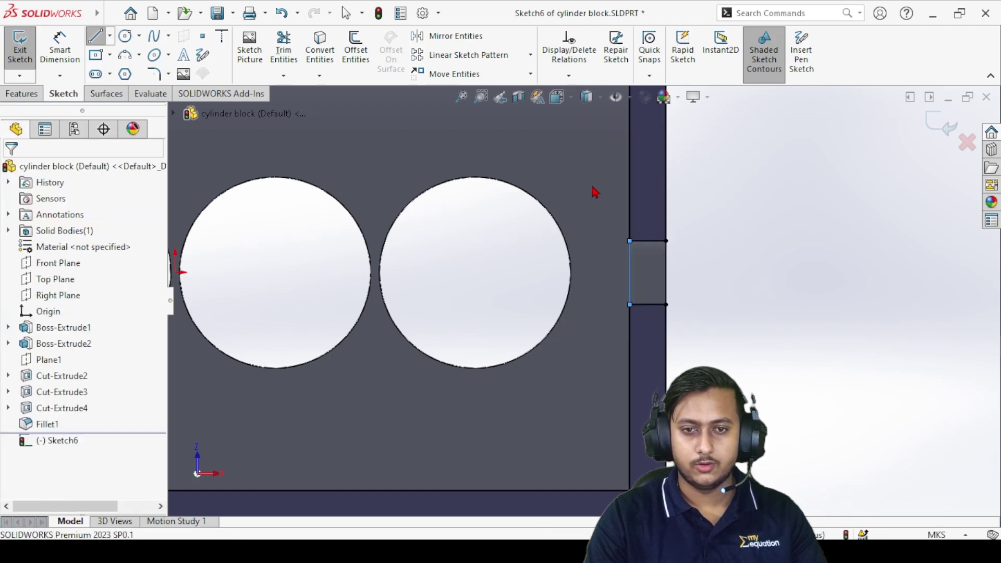
# - Trim away the two short horizontal lines bordering the notch at the rim's left end, using Trim to closest
pyautogui.scroll(5, 638, 407)
pyautogui.scroll(-2, 489, 310)
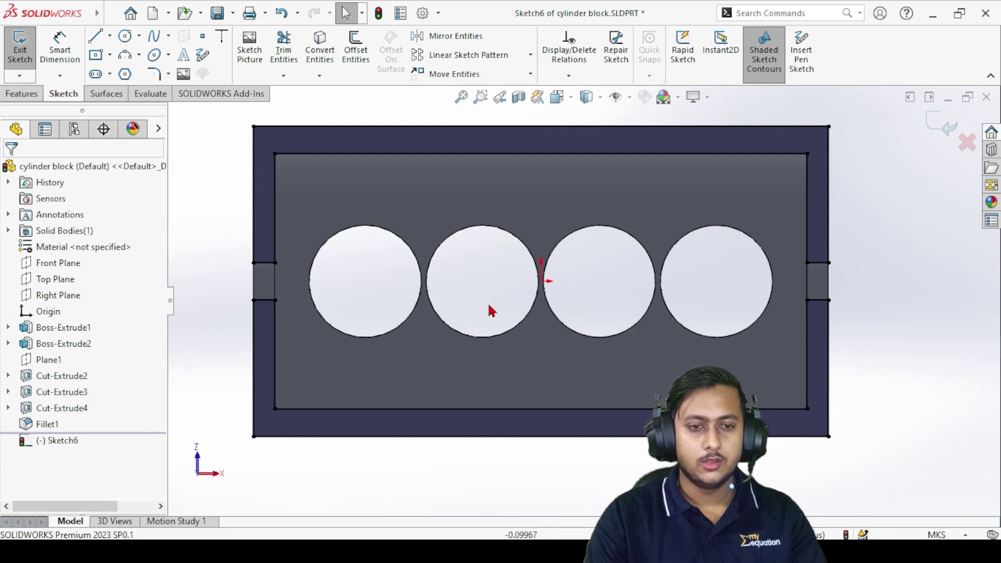
pyautogui.scroll(1, 495, 309)
pyautogui.scroll(2, 598, 344)
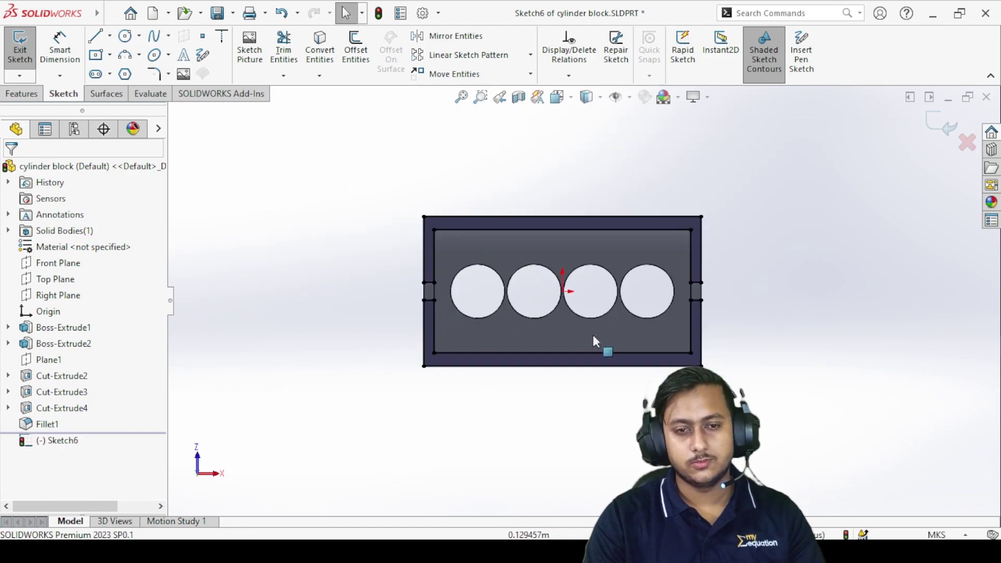
pyautogui.scroll(-3, 576, 313)
pyautogui.scroll(-5, 436, 305)
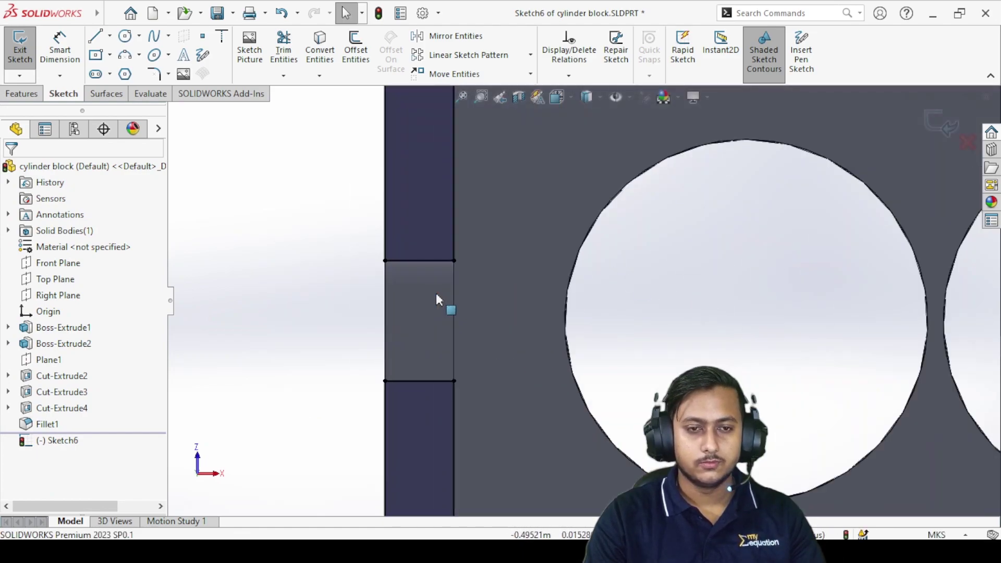
pyautogui.click(284, 56)
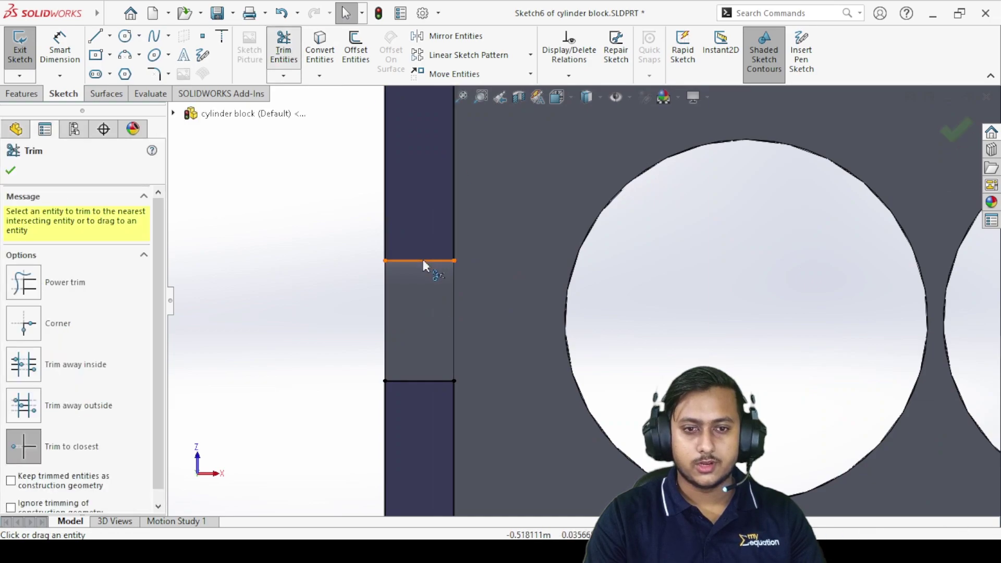
pyautogui.click(420, 381)
# - Trim away the two short horizontal lines at the rim's right-end notch and finish trimming
pyautogui.scroll(5, 420, 381)
pyautogui.scroll(-5, 855, 317)
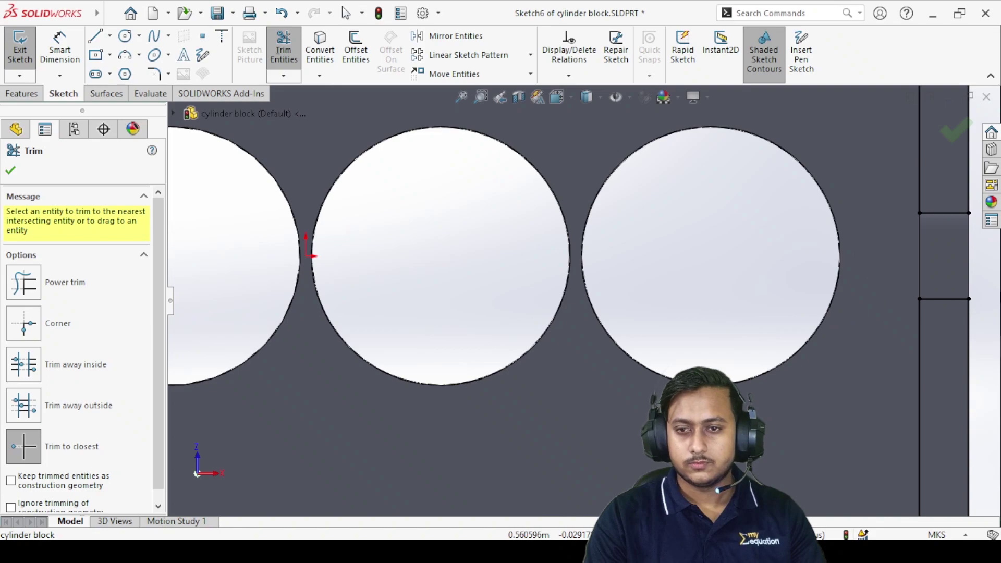
pyautogui.scroll(-1, 948, 299)
pyautogui.click(912, 196)
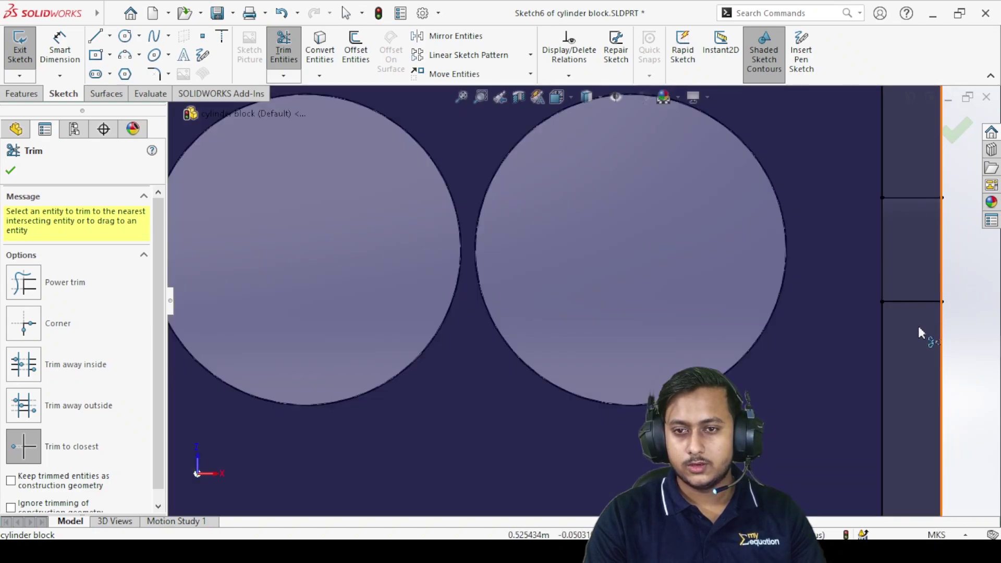
pyautogui.click(911, 301)
pyautogui.scroll(2, 811, 365)
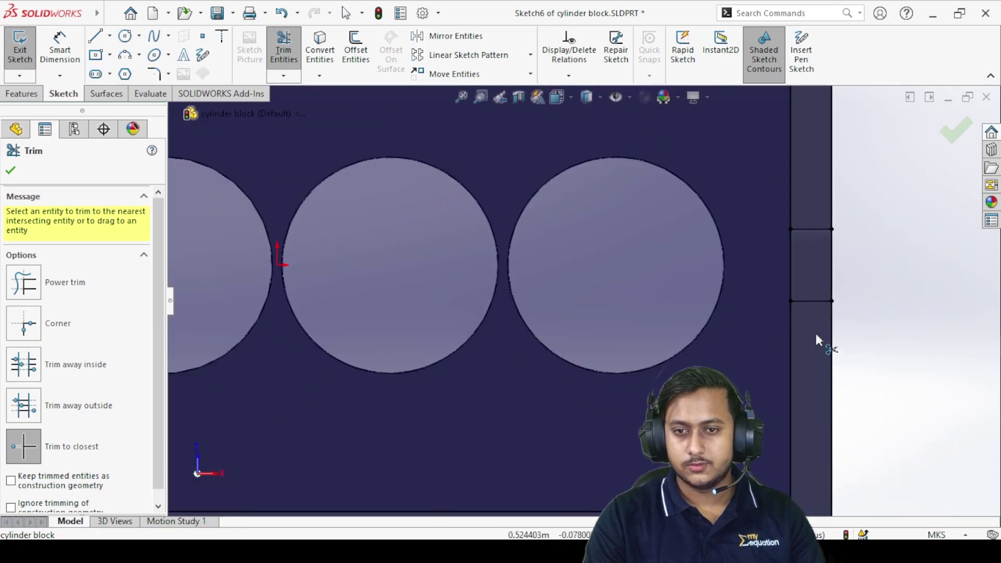
pyautogui.scroll(5, 452, 302)
pyautogui.click(11, 171)
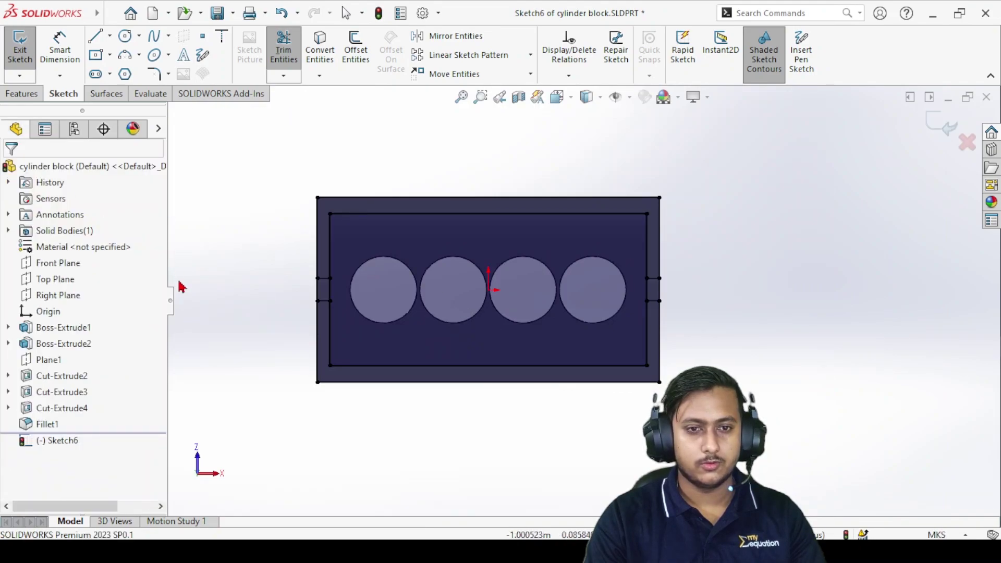
pyautogui.moveTo(507, 157); pyautogui.dragTo(409, 329, button='middle')
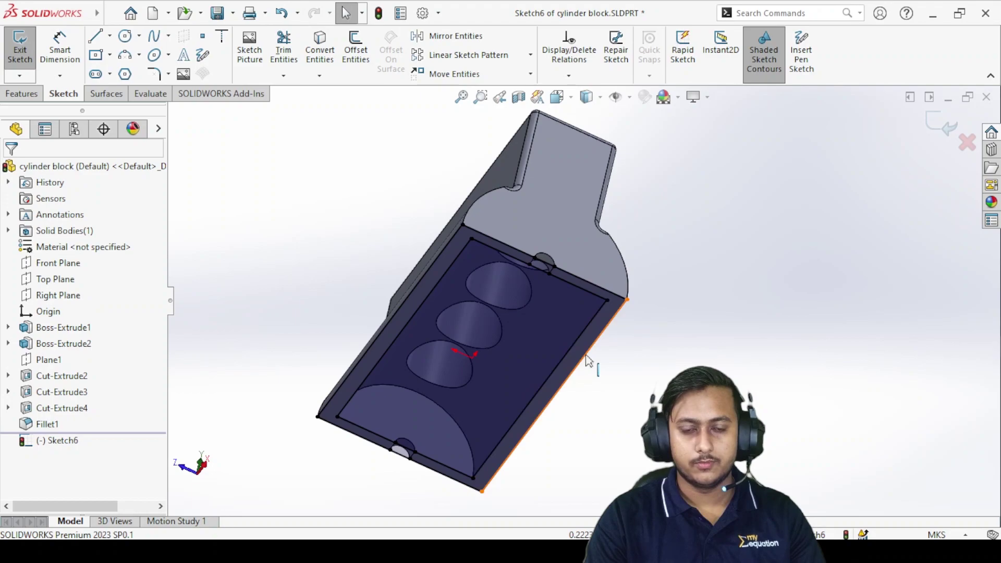
pyautogui.scroll(2, 576, 351)
pyautogui.scroll(-2, 580, 344)
pyautogui.moveTo(578, 343); pyautogui.dragTo(607, 232, button='middle')
pyautogui.scroll(-2, 606, 232)
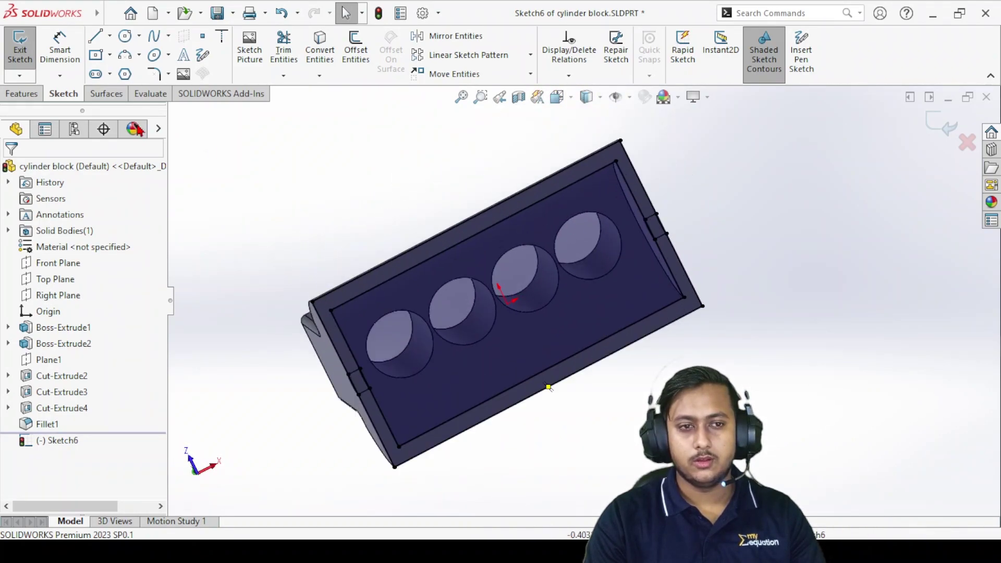
pyautogui.click(21, 93)
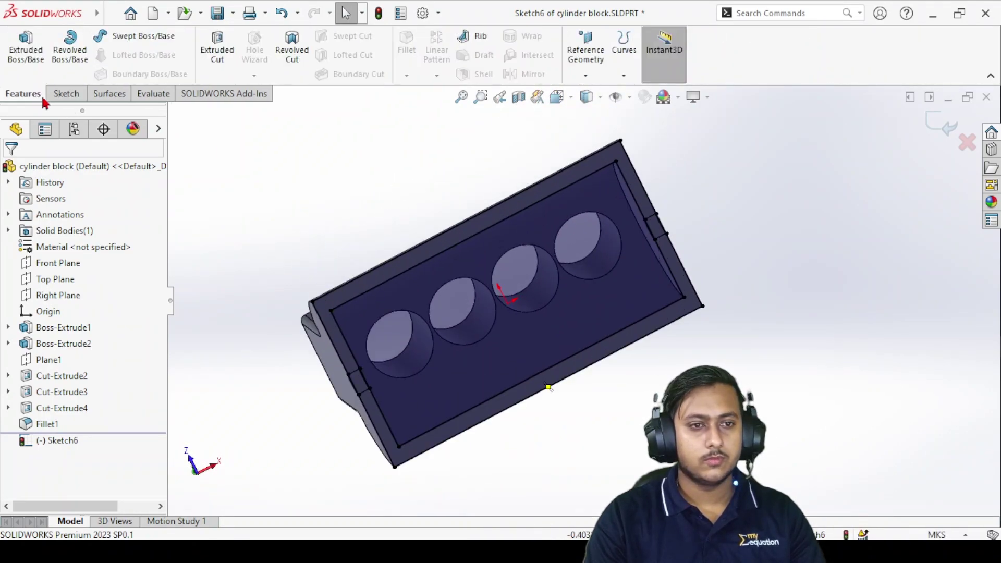
pyautogui.click(26, 46)
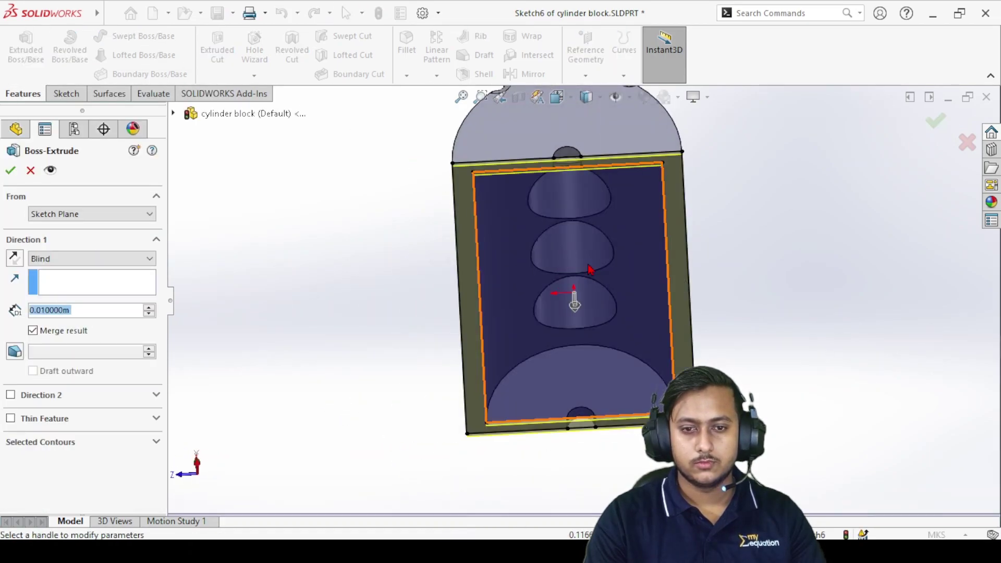
pyautogui.click(31, 170)
pyautogui.moveTo(537, 234); pyautogui.dragTo(668, 260, button='middle')
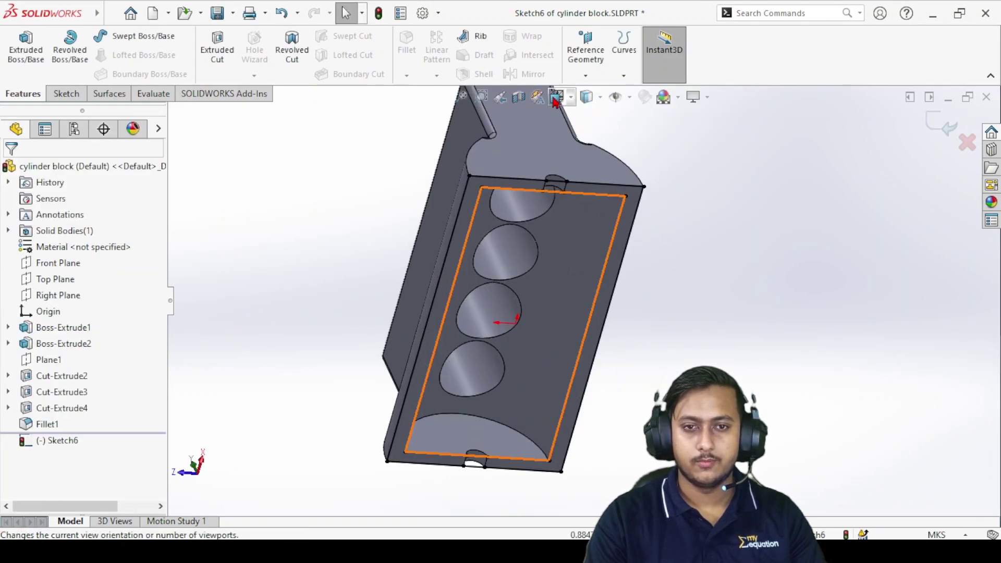
# - Offset the complete outer outline of the rim sketch outward by 0.04 m, using the whole selected chain
pyautogui.click(557, 97)
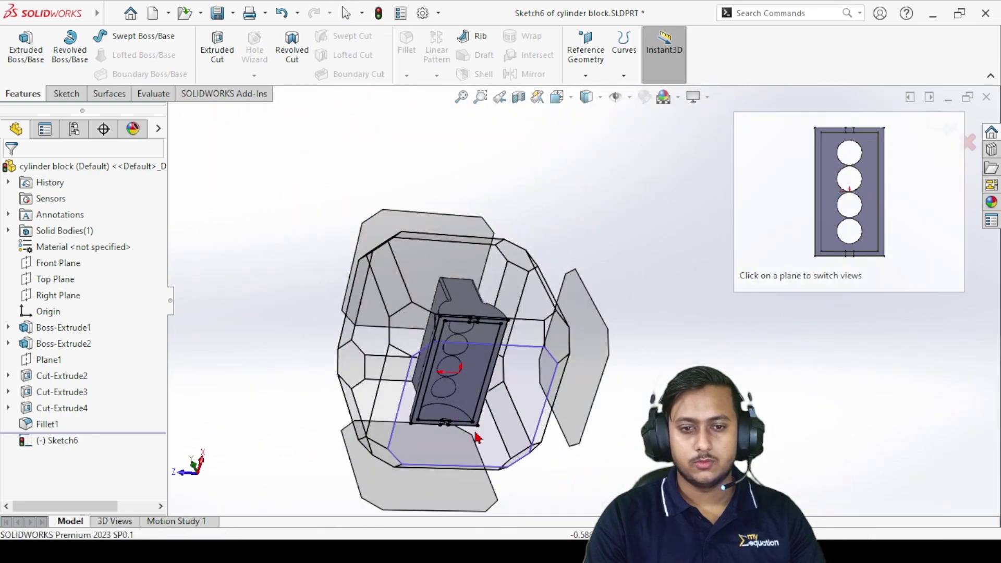
pyautogui.click(475, 436)
pyautogui.scroll(-1, 768, 290)
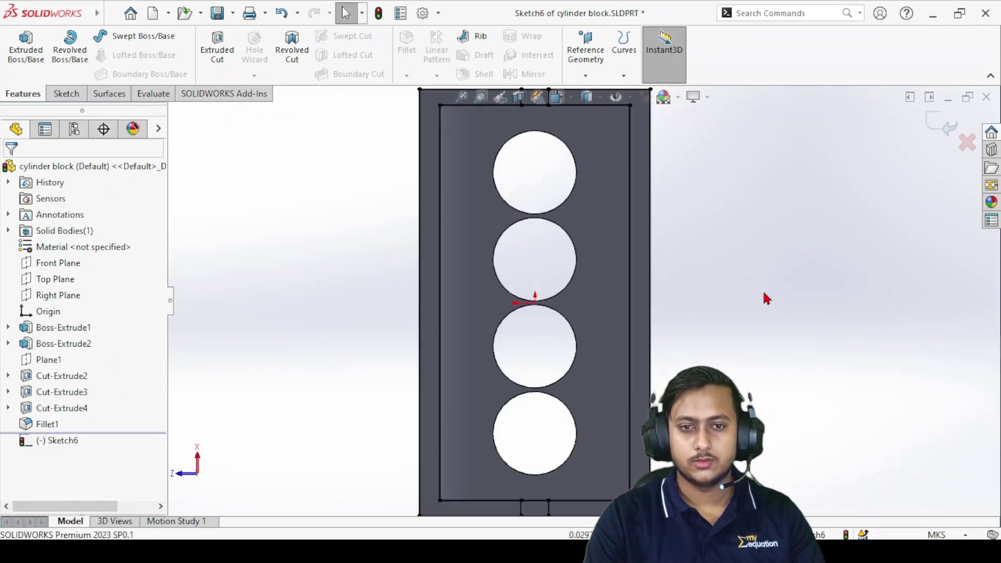
pyautogui.scroll(2, 589, 260)
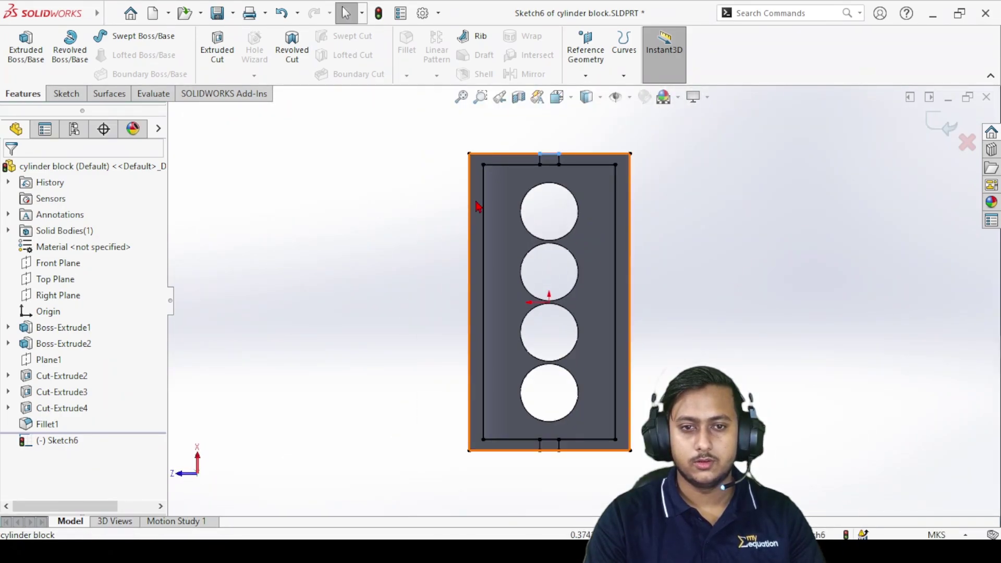
pyautogui.click(477, 205)
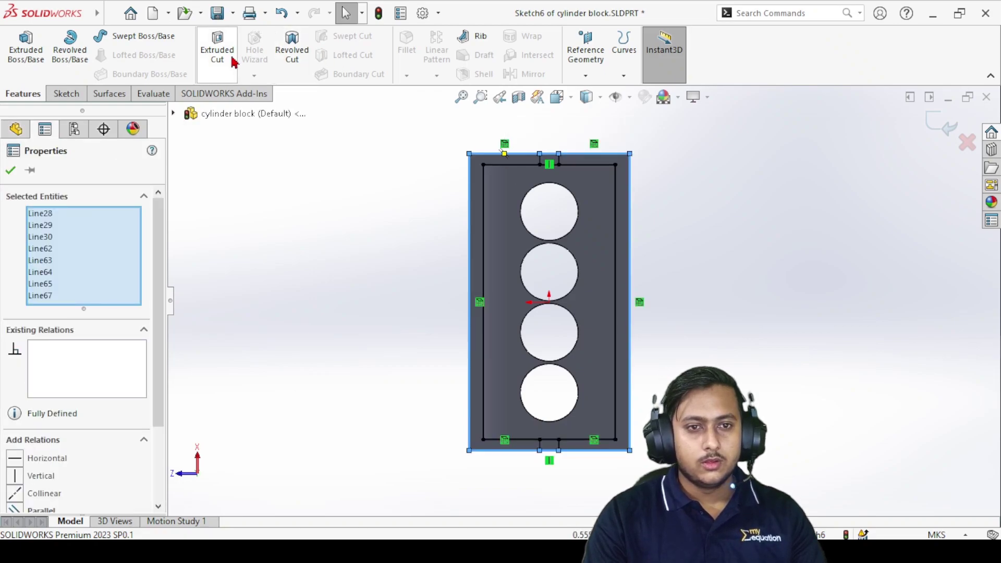
pyautogui.click(66, 95)
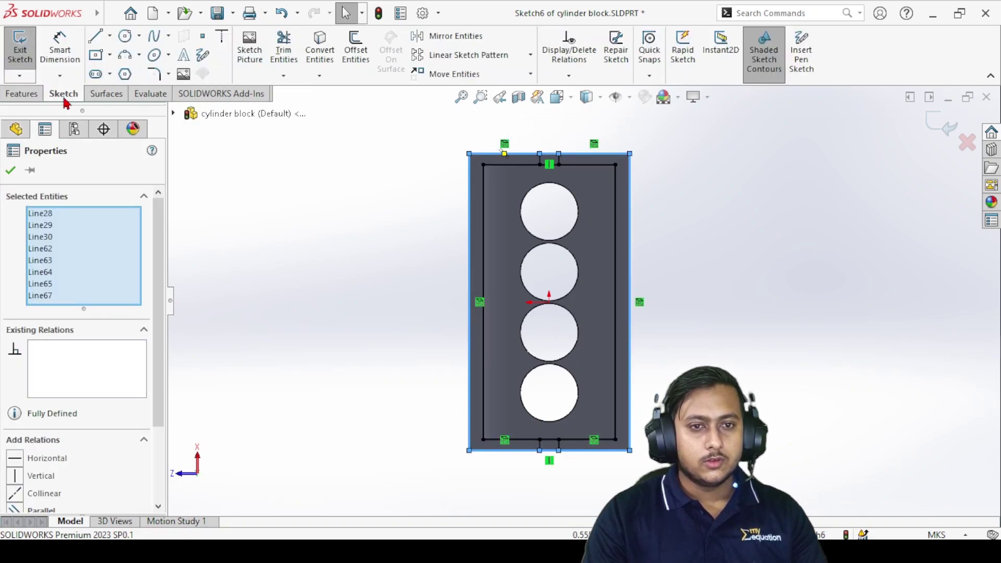
pyautogui.click(355, 50)
pyautogui.scroll(-10, 645, 154)
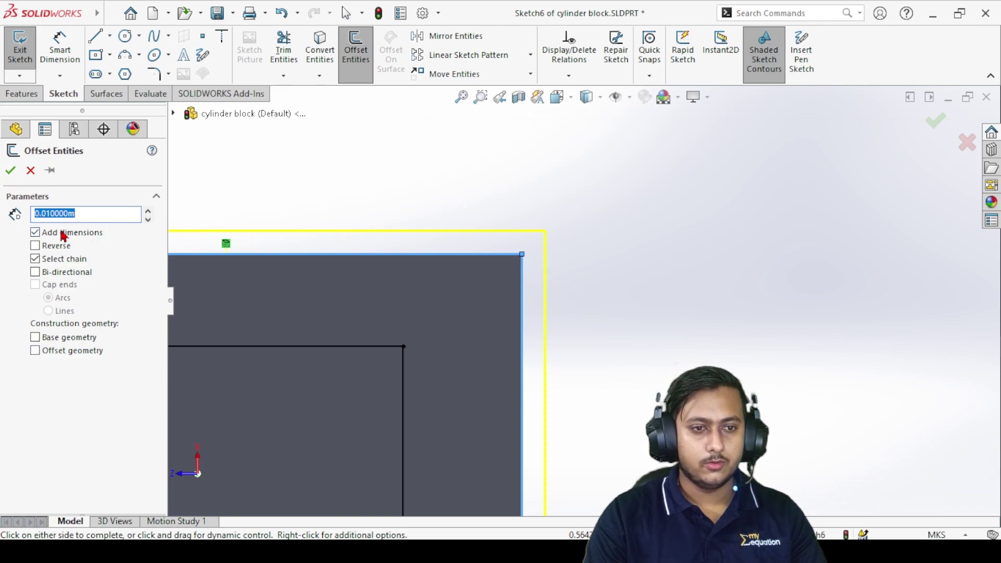
pyautogui.click(148, 213)
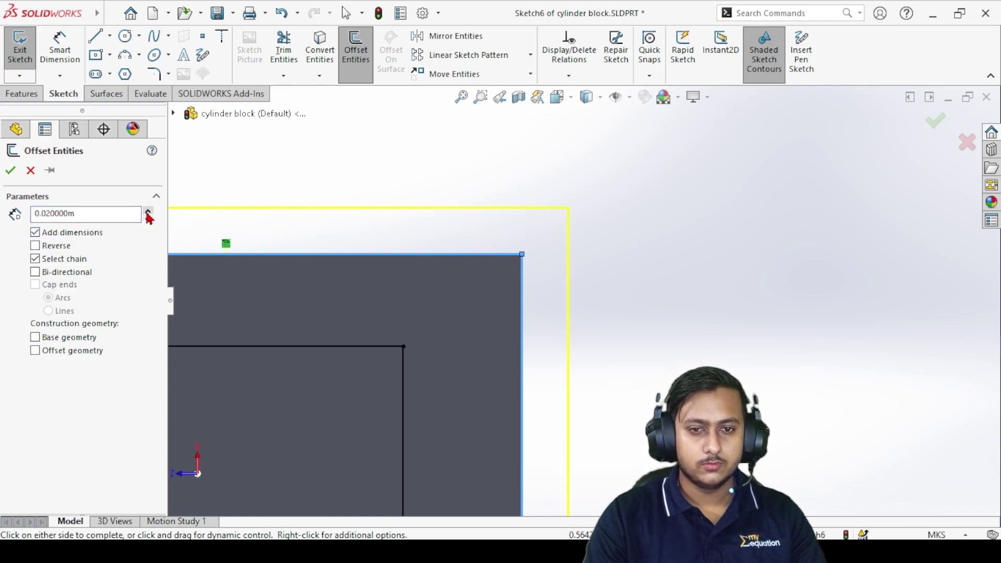
pyautogui.click(149, 211)
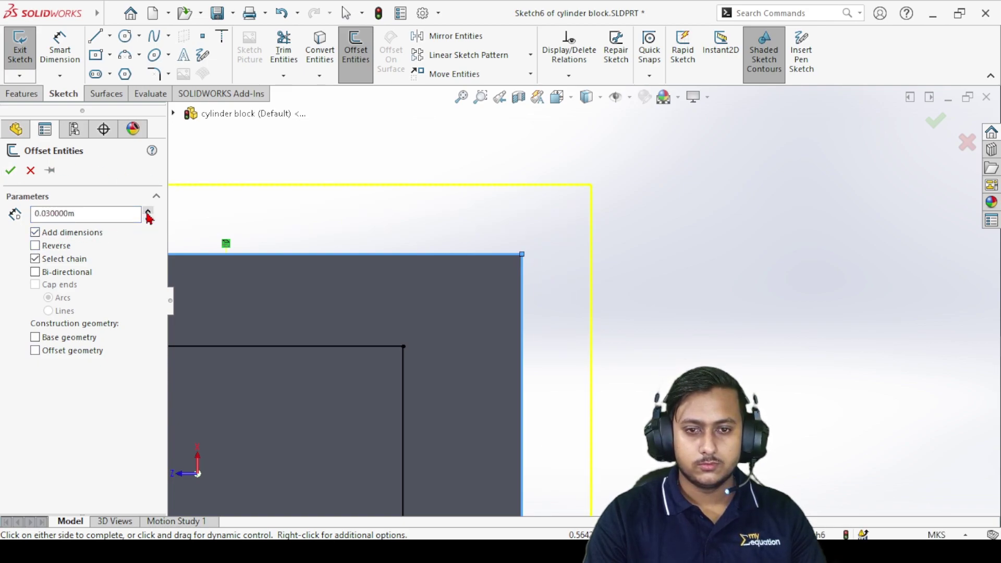
pyautogui.doubleClick(95, 211)
pyautogui.write('0.0')
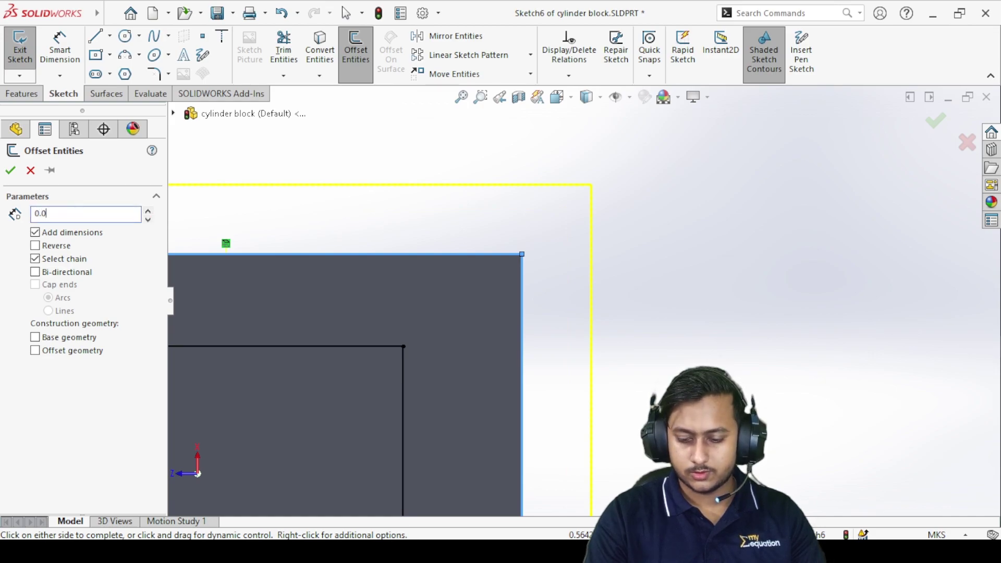
pyautogui.write('4')
pyautogui.press('Return')
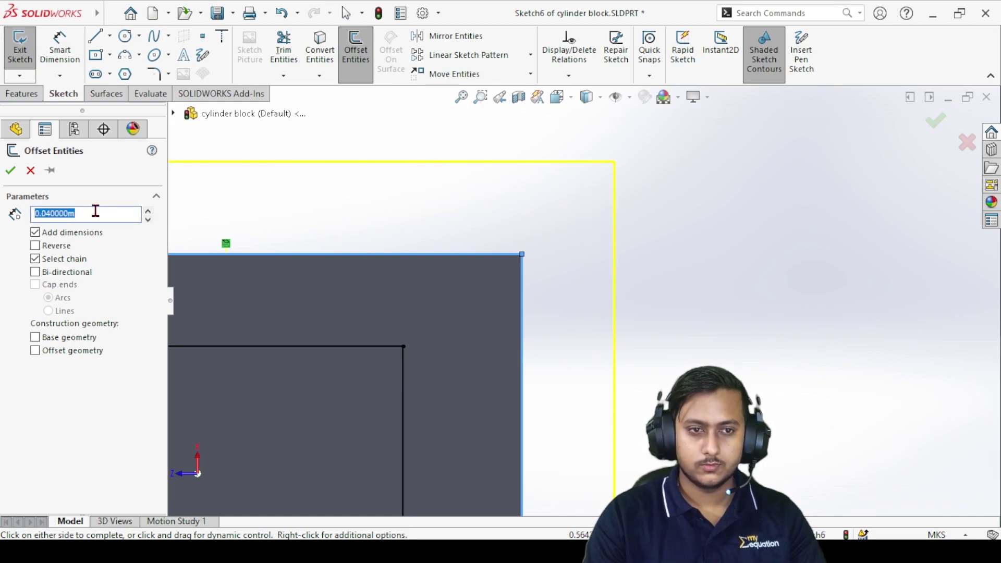
pyautogui.click(10, 170)
# - Delete the original outer outline chain running along the block's edge, keeping the new offset outline around it
pyautogui.scroll(4, 683, 336)
pyautogui.moveTo(670, 364)
pyautogui.mouseDown(button='middle')
pyautogui.moveTo(662, 385)
pyautogui.moveTo(650, 259)
pyautogui.moveTo(675, 278)
pyautogui.mouseUp(button='middle')
pyautogui.scroll(-6, 646, 373)
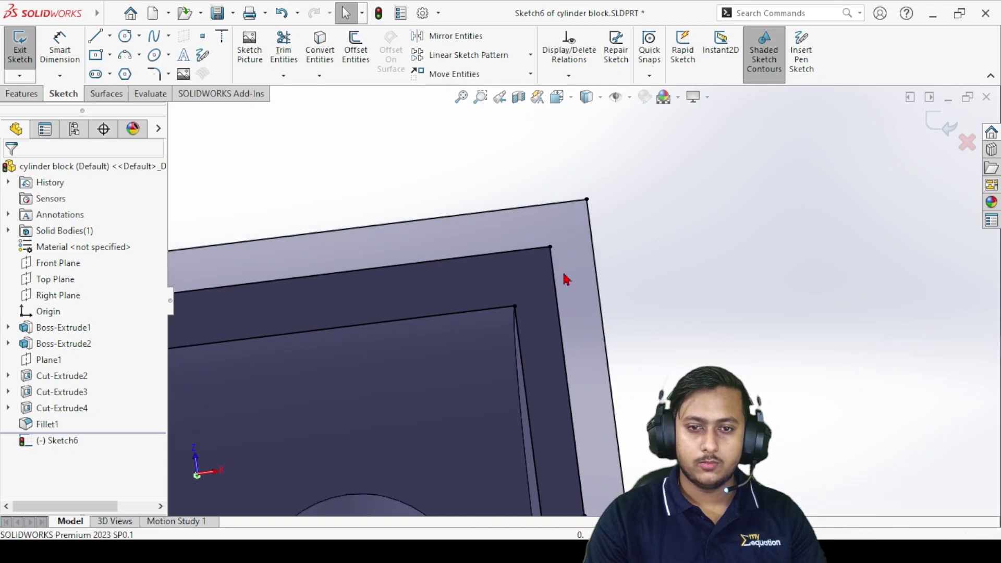
pyautogui.click(511, 269)
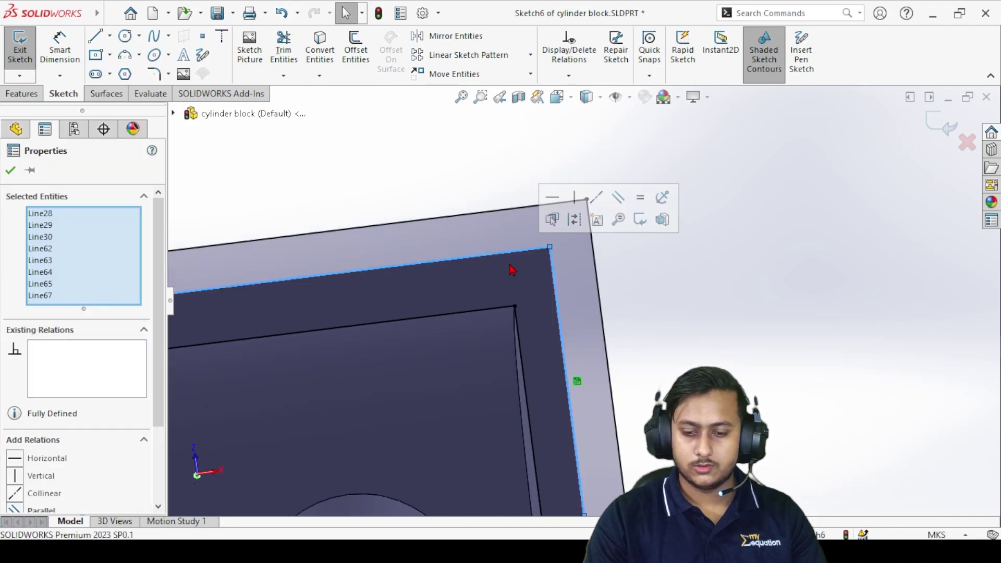
pyautogui.press('Escape')
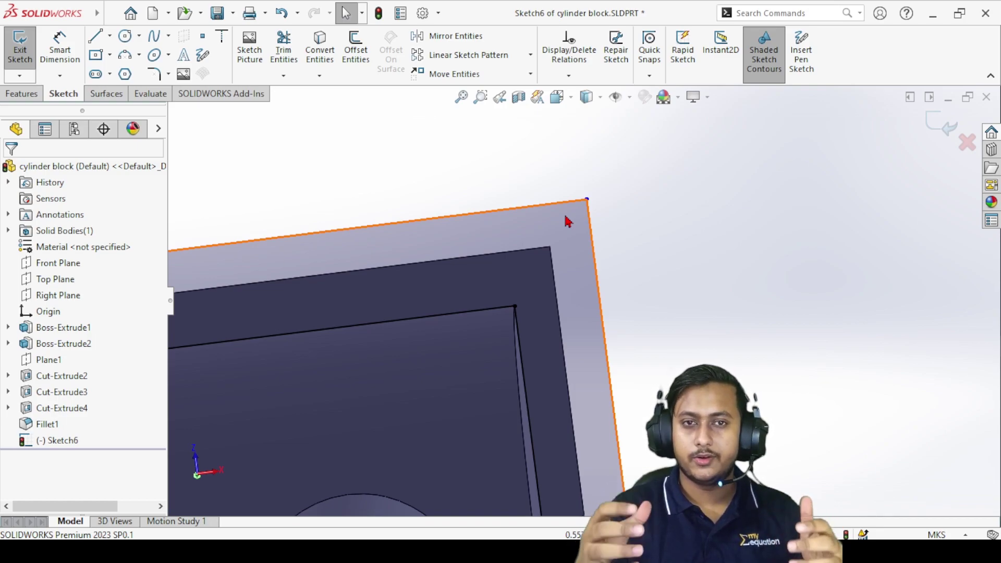
# - Examine the offset outline and the inner outline around the crankshaft notches from several angles
pyautogui.scroll(8, 595, 289)
pyautogui.scroll(-3, 491, 476)
pyautogui.moveTo(511, 361); pyautogui.dragTo(527, 341, button='middle')
pyautogui.scroll(-5, 502, 168)
pyautogui.scroll(-4, 613, 344)
pyautogui.moveTo(693, 381); pyautogui.dragTo(637, 454, button='middle')
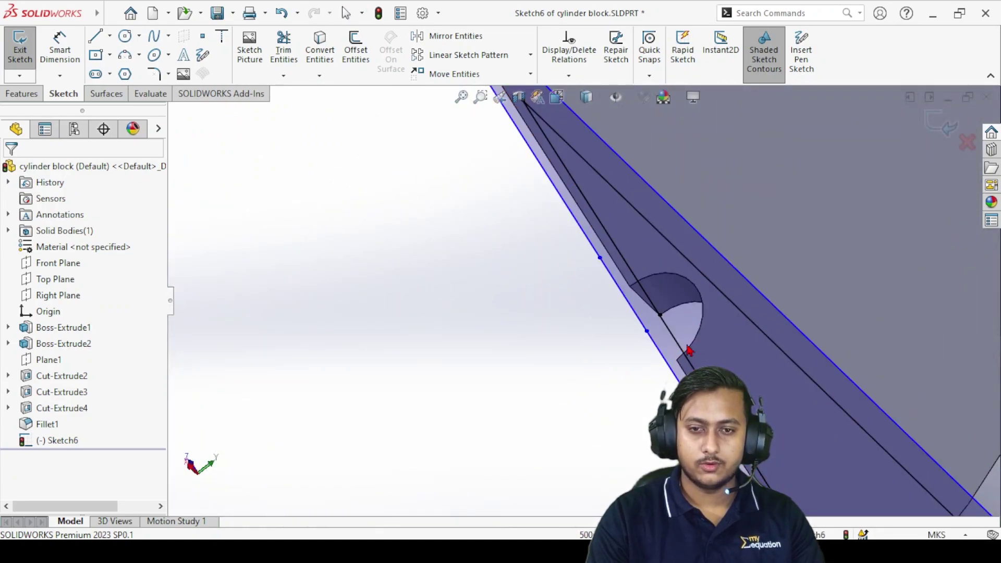
pyautogui.scroll(6, 661, 330)
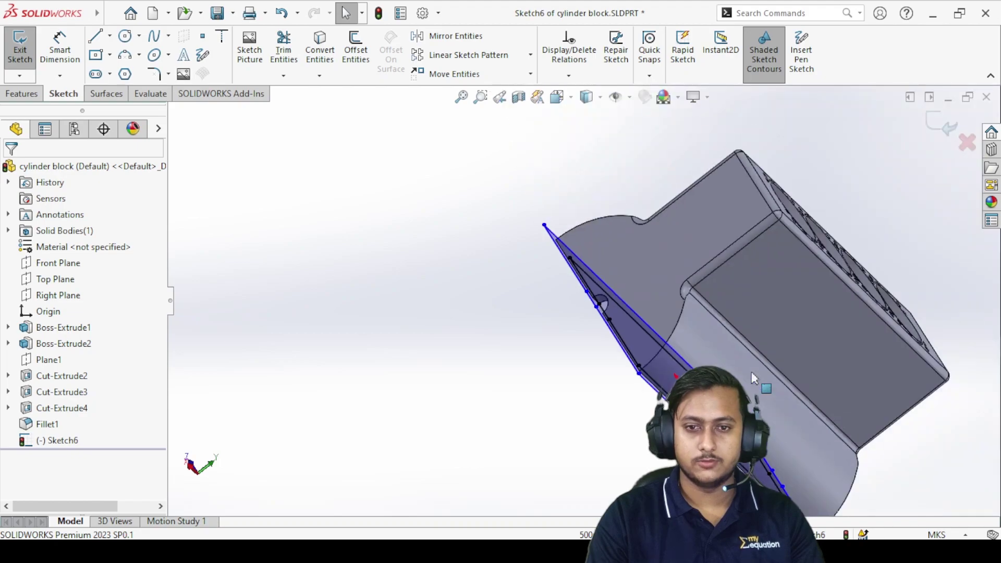
pyautogui.moveTo(614, 375)
pyautogui.mouseDown(button='middle')
pyautogui.moveTo(674, 232)
pyautogui.moveTo(798, 196)
pyautogui.mouseUp(button='middle')
pyautogui.scroll(2, 797, 195)
pyautogui.scroll(-5, 769, 182)
pyautogui.scroll(-4, 680, 242)
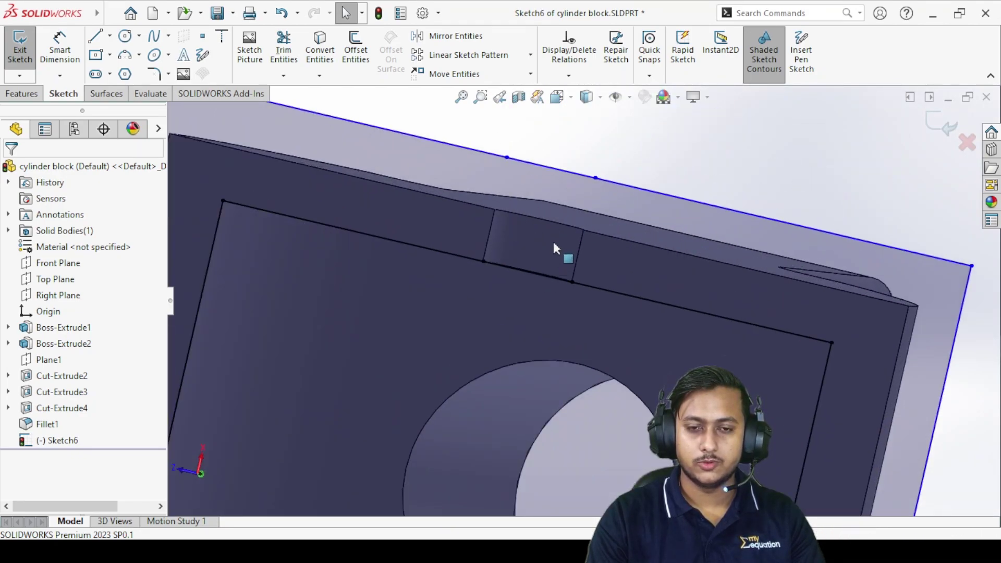
pyautogui.scroll(8, 552, 242)
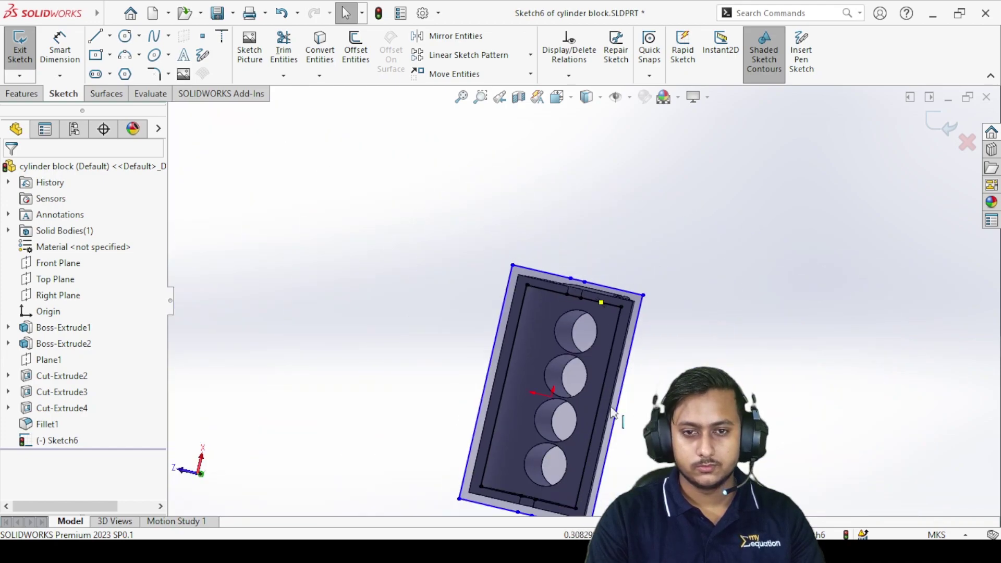
# - Delete the short segment of the offset outline facing the crankshaft notch at the rim's negative-X end
pyautogui.scroll(-8, 558, 459)
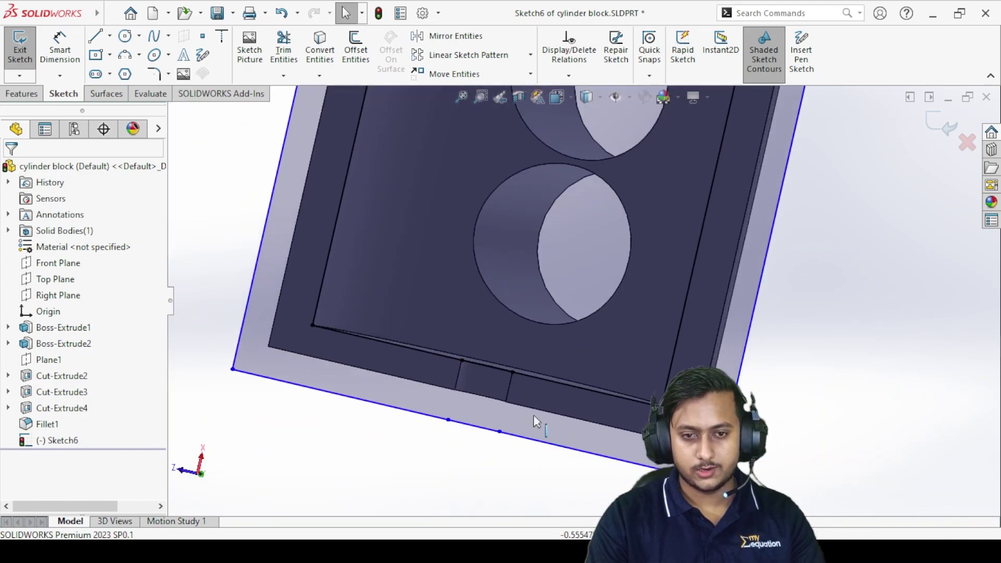
pyautogui.scroll(-3, 541, 425)
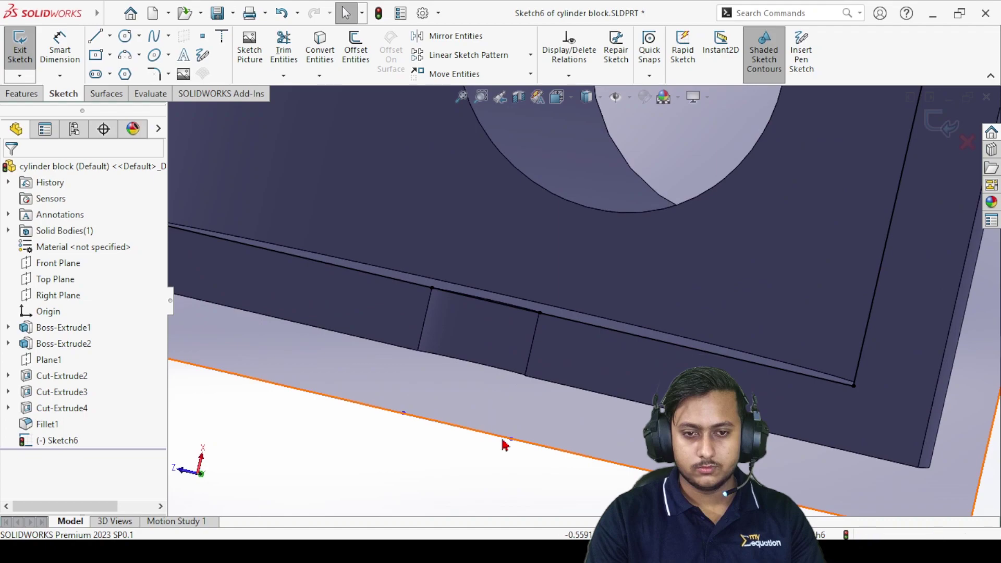
pyautogui.scroll(3, 521, 448)
pyautogui.scroll(-3, 558, 328)
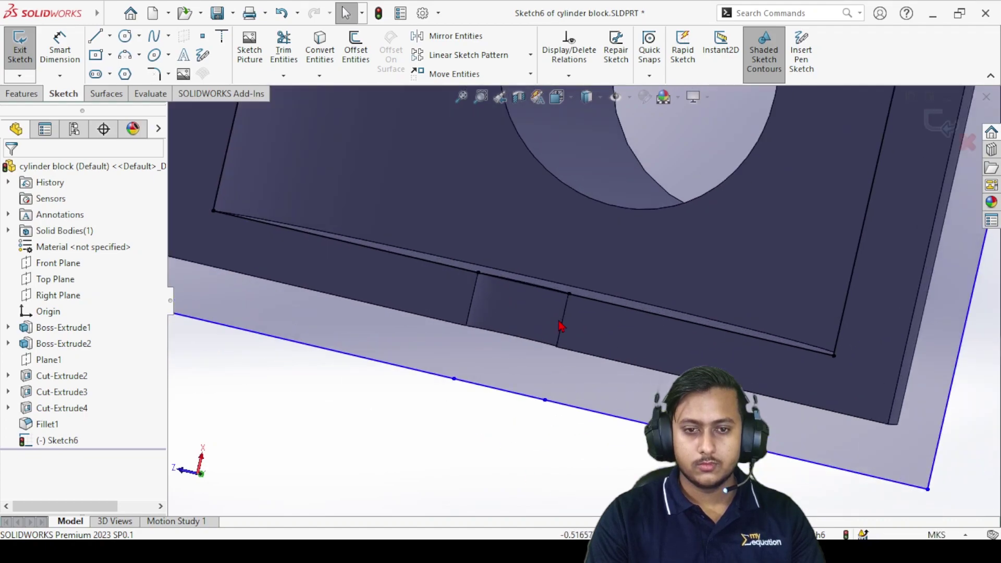
pyautogui.click(498, 397)
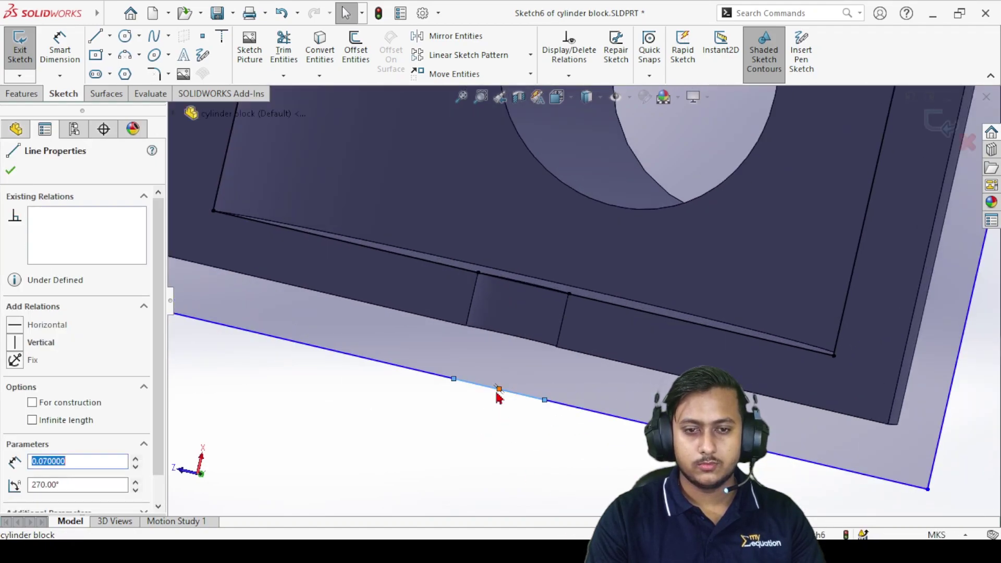
pyautogui.click(459, 427)
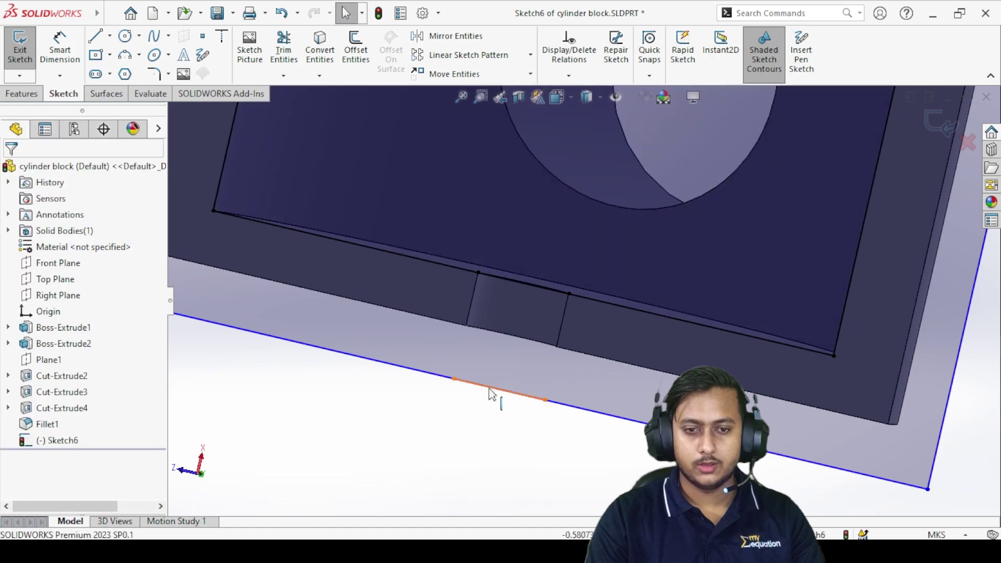
pyautogui.click(491, 394)
pyautogui.rightClick(491, 395)
pyautogui.click(527, 492)
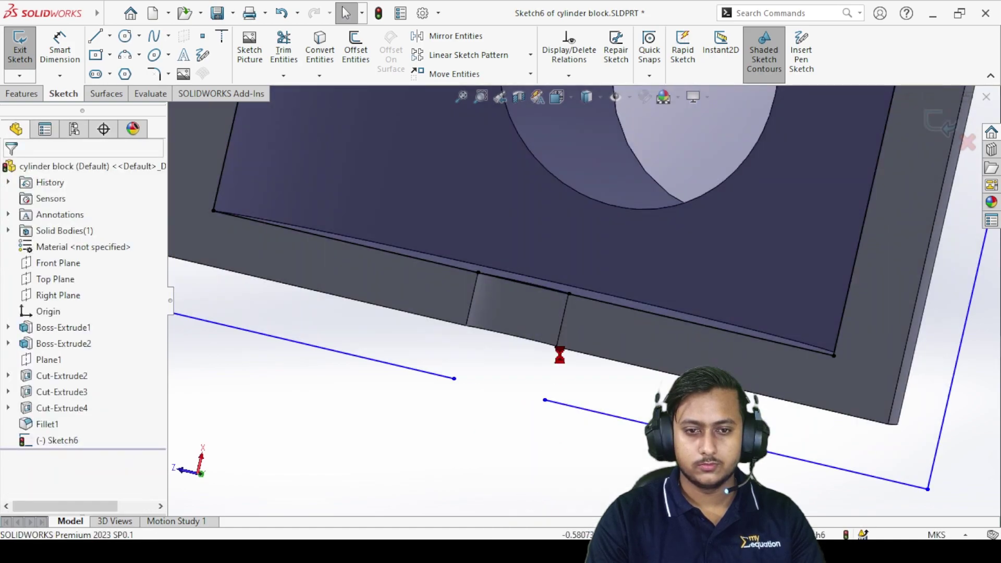
# - Delete the short line of the inner outline that crosses the notch at the rim's negative-X end
pyautogui.click(543, 316)
pyautogui.rightClick(521, 313)
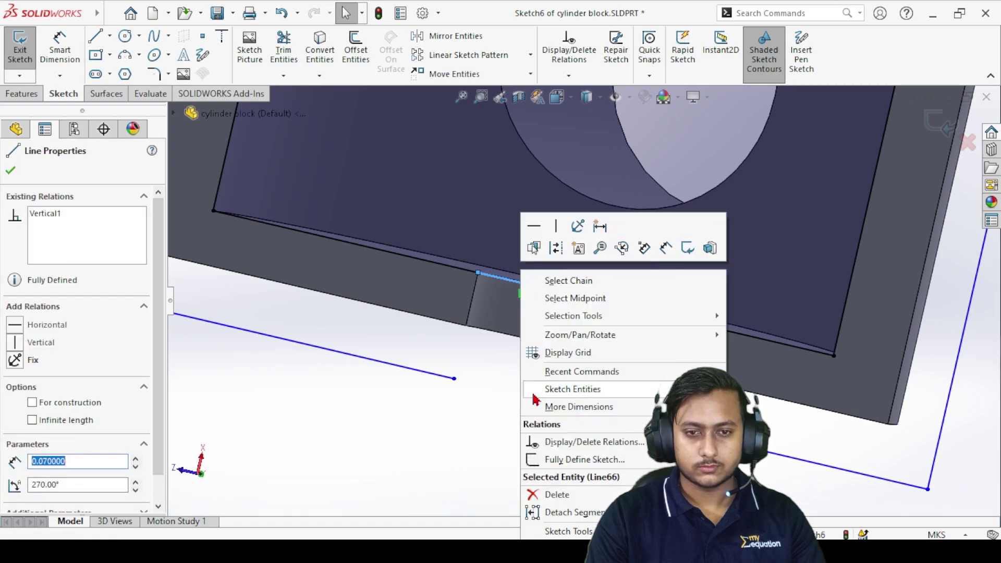
pyautogui.click(557, 495)
# - Delete the short line of the inner outline that crosses the notch at the rim's positive-X end
pyautogui.scroll(11, 564, 414)
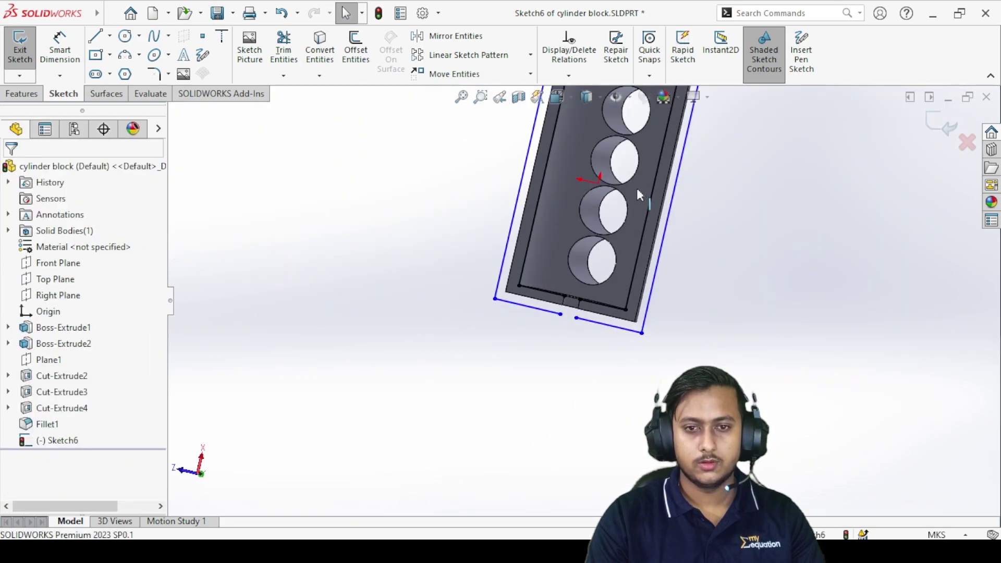
pyautogui.scroll(-6, 630, 131)
pyautogui.scroll(-6, 535, 271)
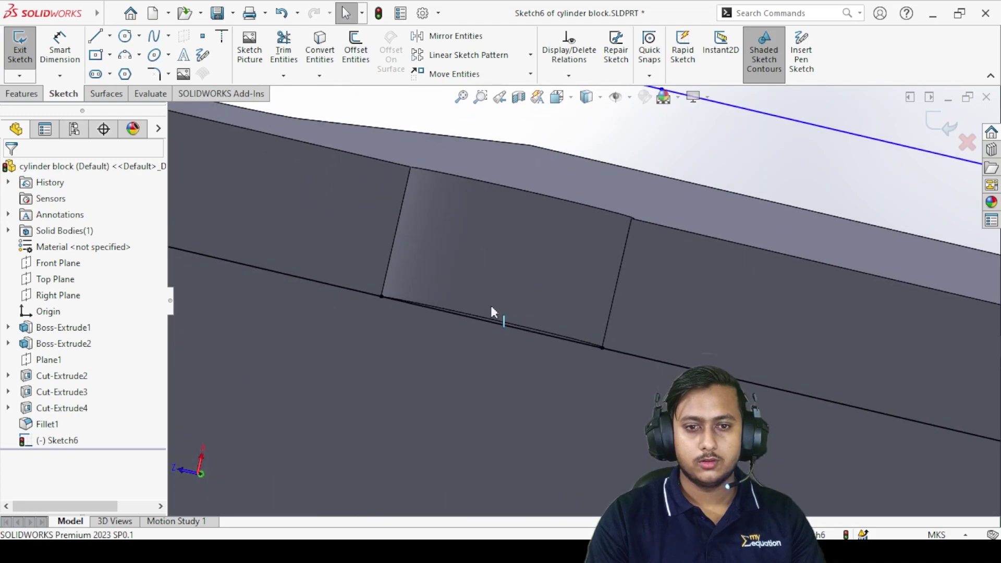
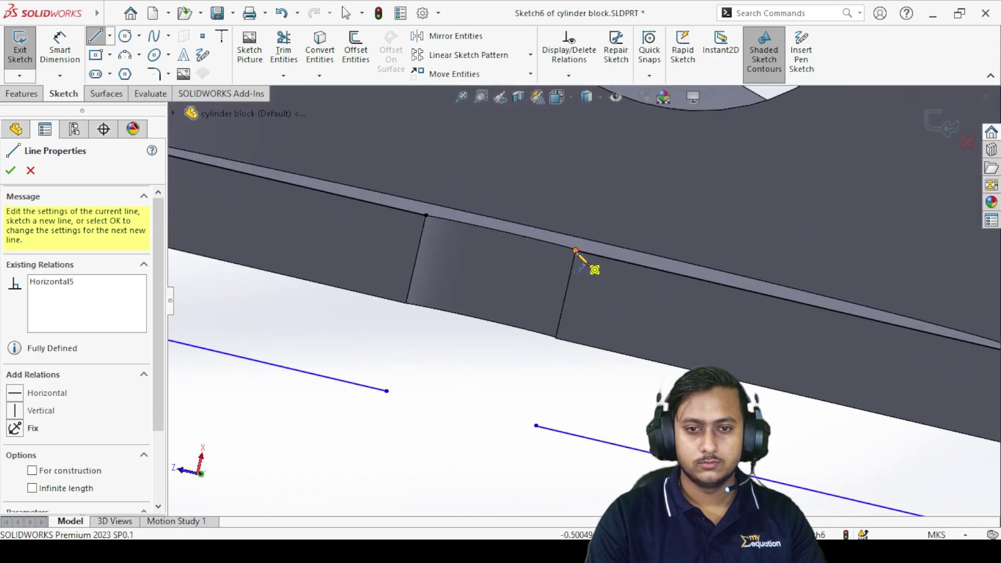
# - Join the inner outline to the offset outline with a line on each side of the notch at the rim's negative-X end
pyautogui.click(535, 425)
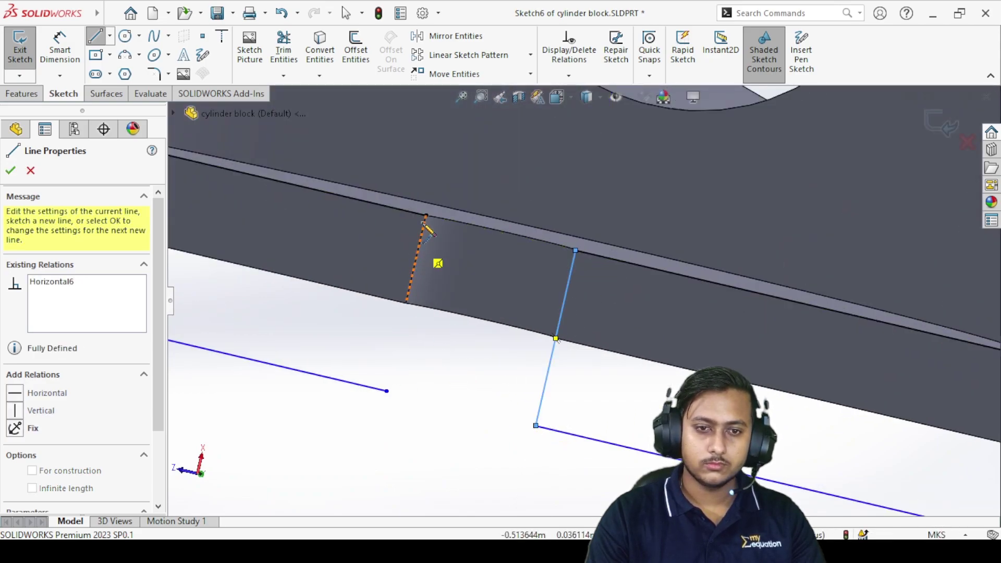
pyautogui.click(426, 215)
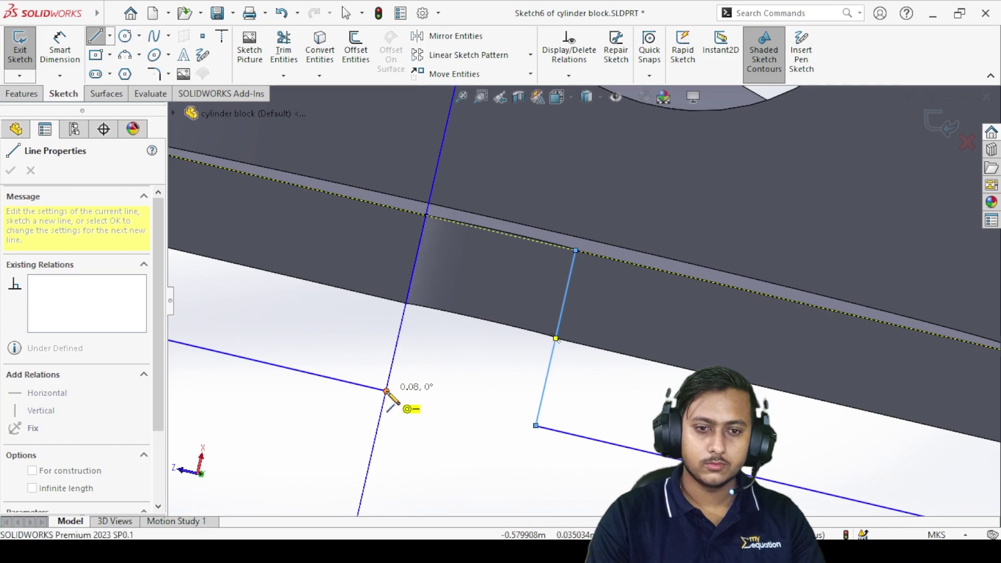
pyautogui.click(386, 391)
pyautogui.press('Escape')
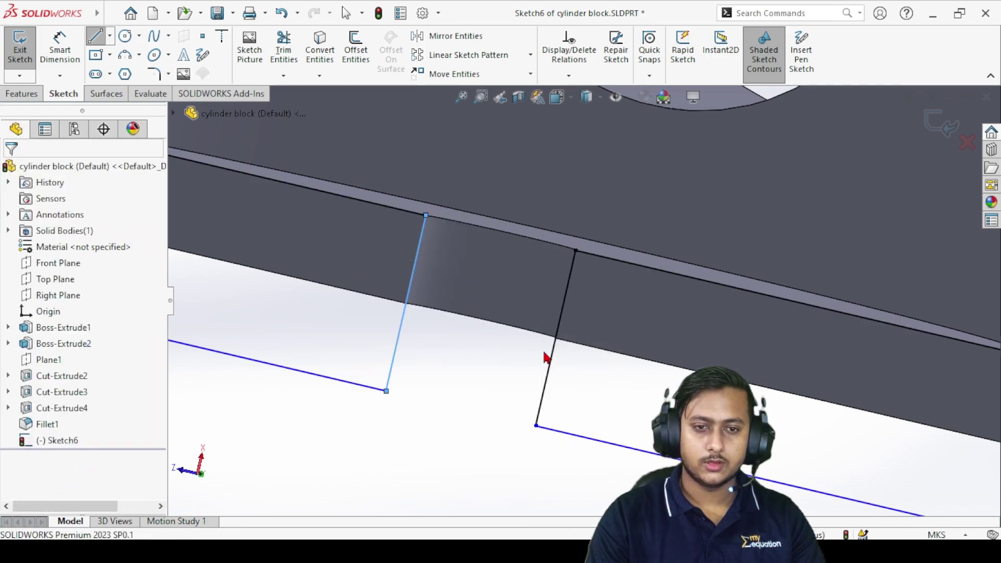
# - Examine the rim sketch around both crankshaft notches for closed connections between the inner and offset outlines
pyautogui.scroll(5, 542, 353)
pyautogui.scroll(-5, 587, 332)
pyautogui.moveTo(529, 308)
pyautogui.mouseDown(button='middle')
pyautogui.moveTo(599, 408)
pyautogui.moveTo(657, 311)
pyautogui.moveTo(616, 172)
pyautogui.mouseUp(button='middle')
pyautogui.scroll(6, 668, 268)
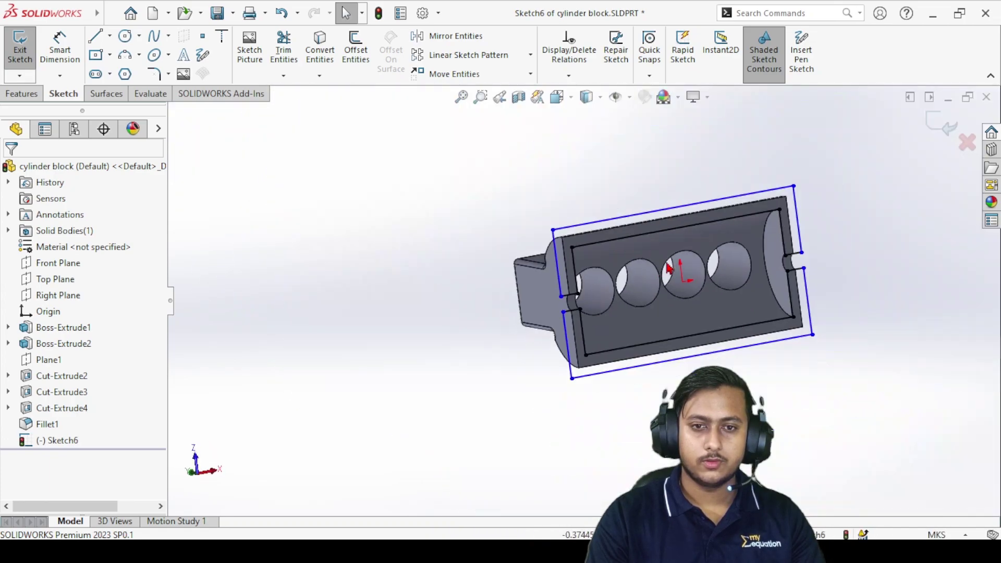
pyautogui.scroll(-10, 816, 268)
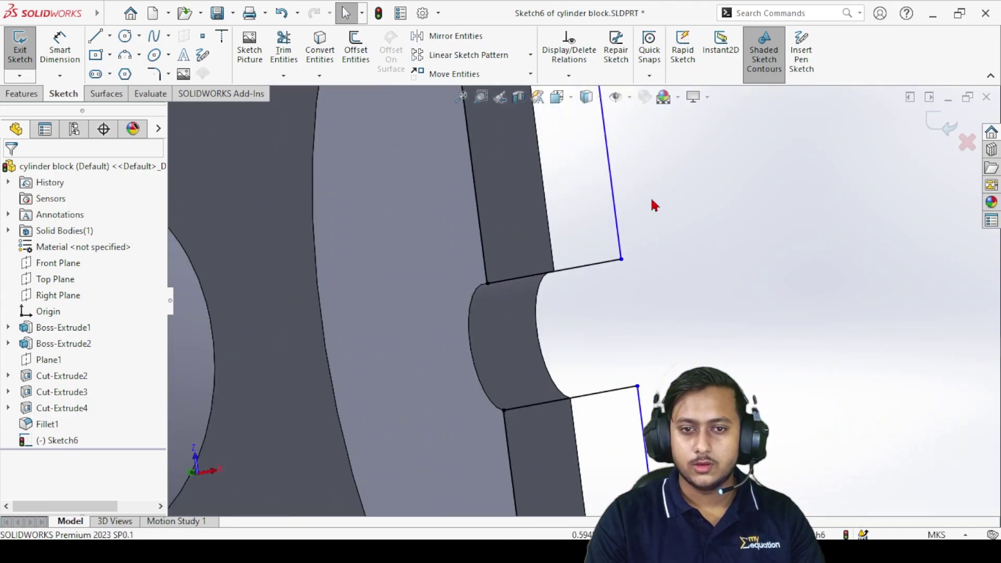
pyautogui.moveTo(526, 297); pyautogui.dragTo(491, 259, button='middle')
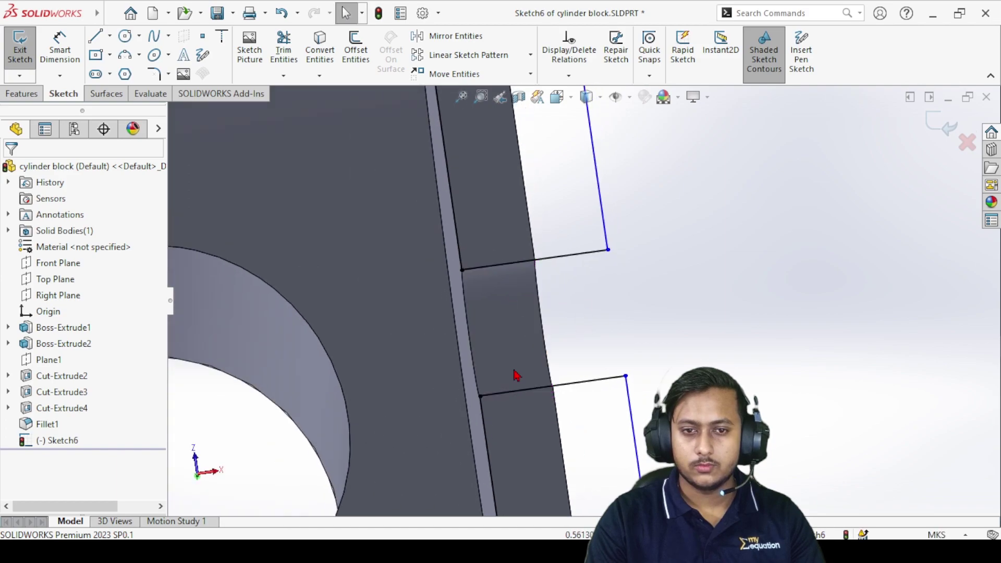
pyautogui.scroll(-6, 509, 434)
pyautogui.scroll(-2, 489, 387)
pyautogui.scroll(2, 398, 172)
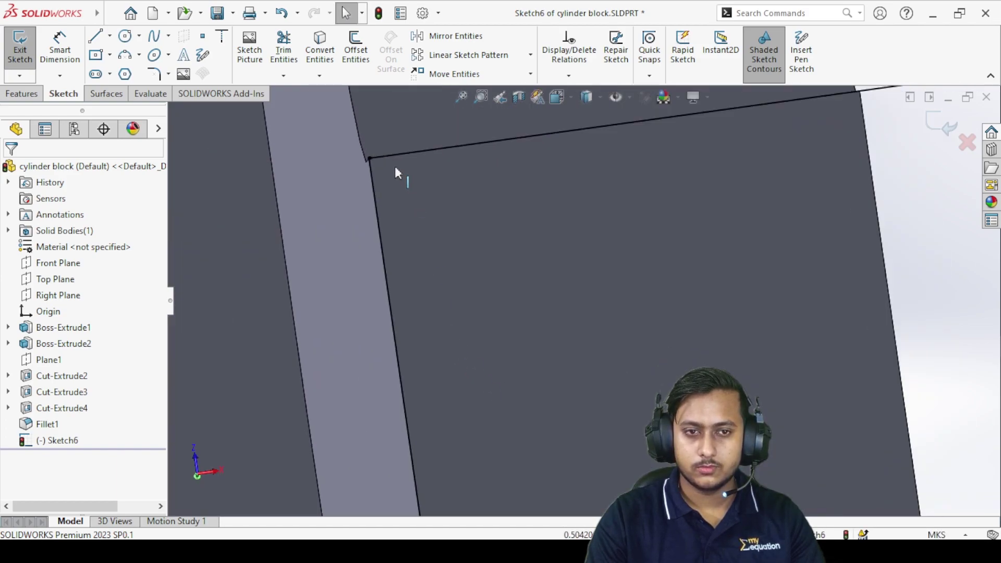
pyautogui.scroll(3, 732, 307)
pyautogui.scroll(6, 699, 357)
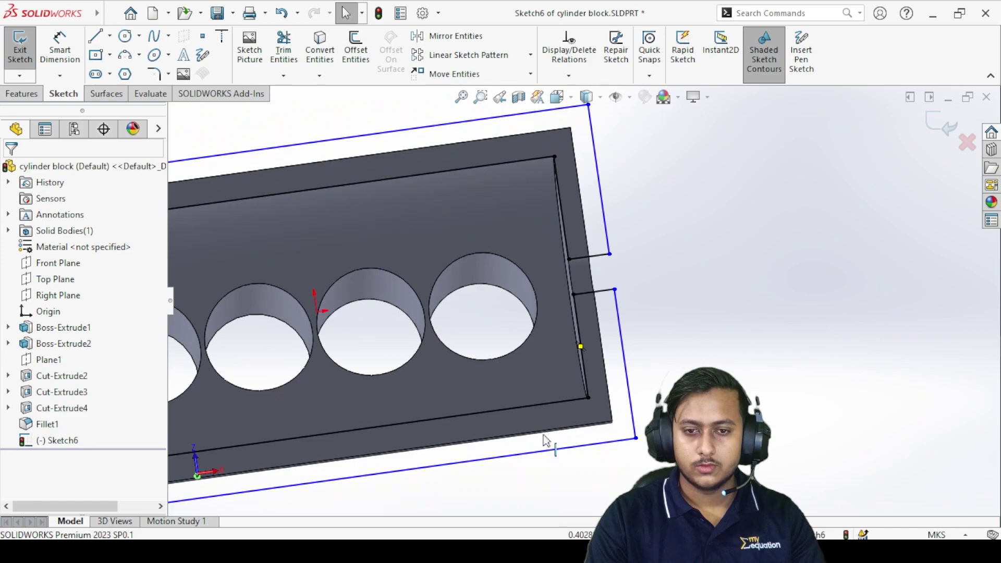
pyautogui.scroll(-1, 420, 263)
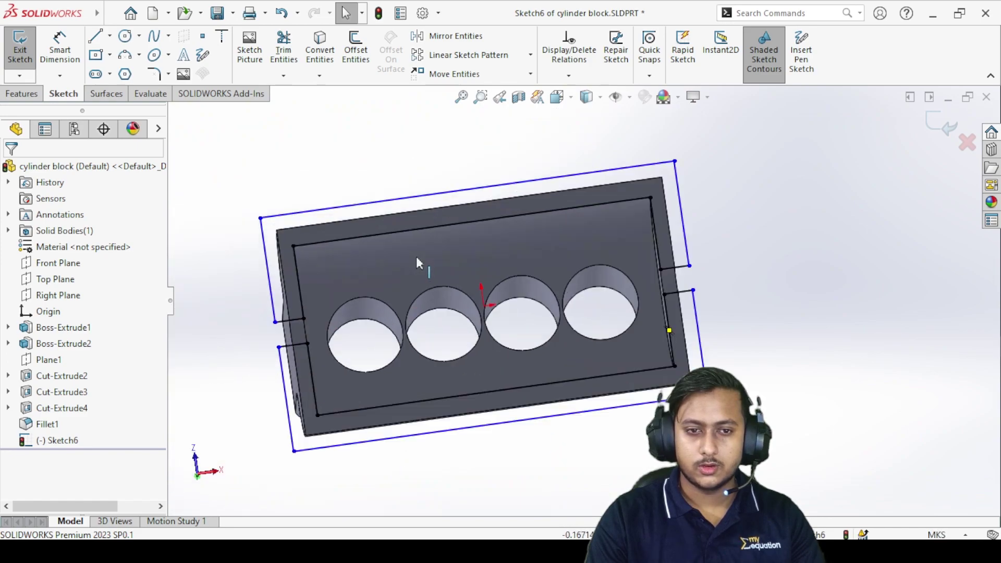
# - Start a blind Boss-Extrude of the rim sketch, reversed so it grows upward around the block's lower edge
pyautogui.click(26, 94)
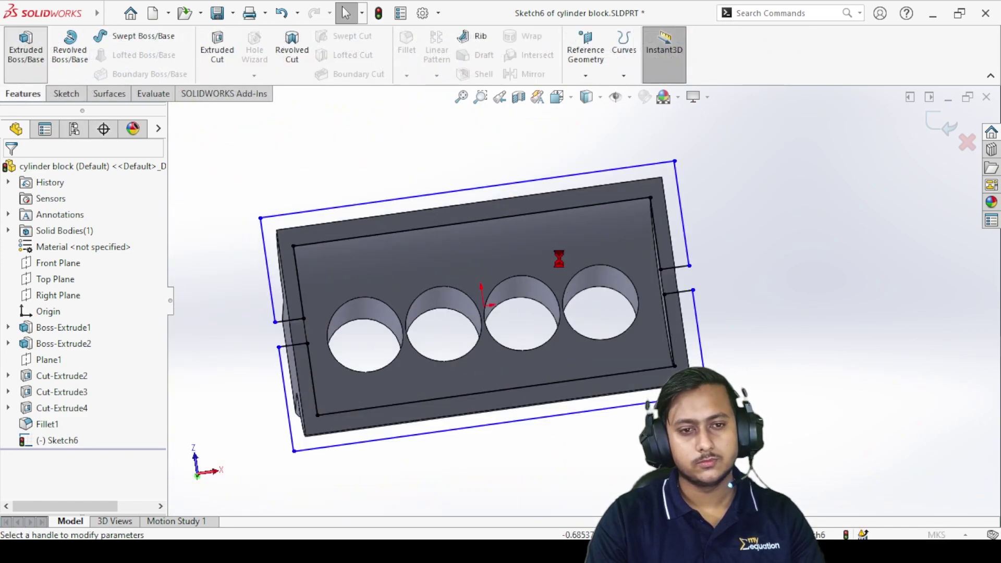
pyautogui.moveTo(539, 292); pyautogui.dragTo(653, 263, button='middle')
pyautogui.scroll(3, 674, 316)
pyautogui.scroll(-4, 632, 402)
pyautogui.moveTo(522, 276); pyautogui.dragTo(518, 276)
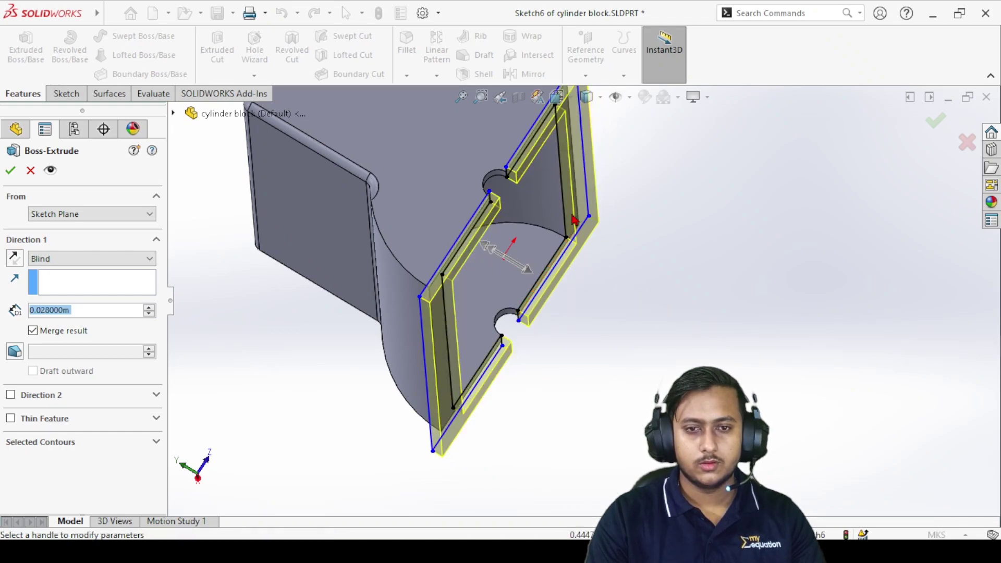
pyautogui.moveTo(524, 291); pyautogui.dragTo(490, 265)
pyautogui.moveTo(495, 269); pyautogui.dragTo(575, 253, button='middle')
pyautogui.scroll(3, 783, 301)
pyautogui.scroll(-5, 718, 290)
pyautogui.moveTo(629, 348); pyautogui.dragTo(766, 386, button='middle')
pyautogui.scroll(4, 762, 377)
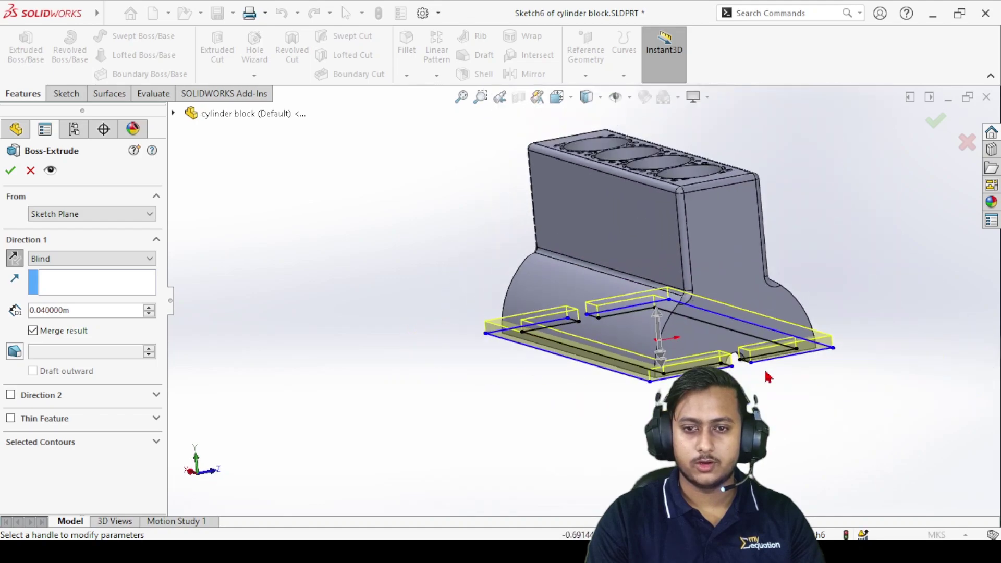
pyautogui.scroll(-5, 807, 381)
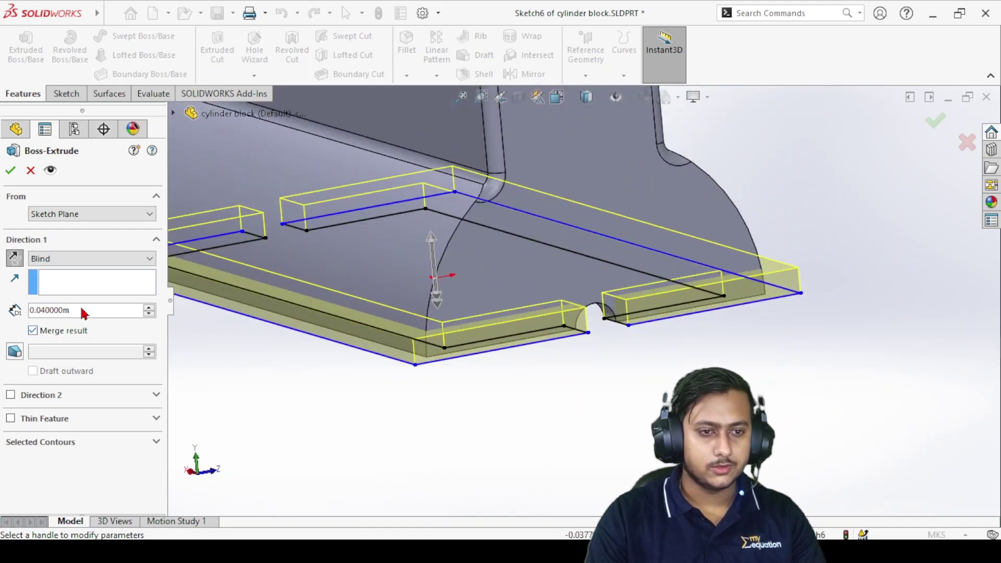
# - Set the rim's extrusion depth to 0.02 m and complete the extrusion
pyautogui.write('0.')
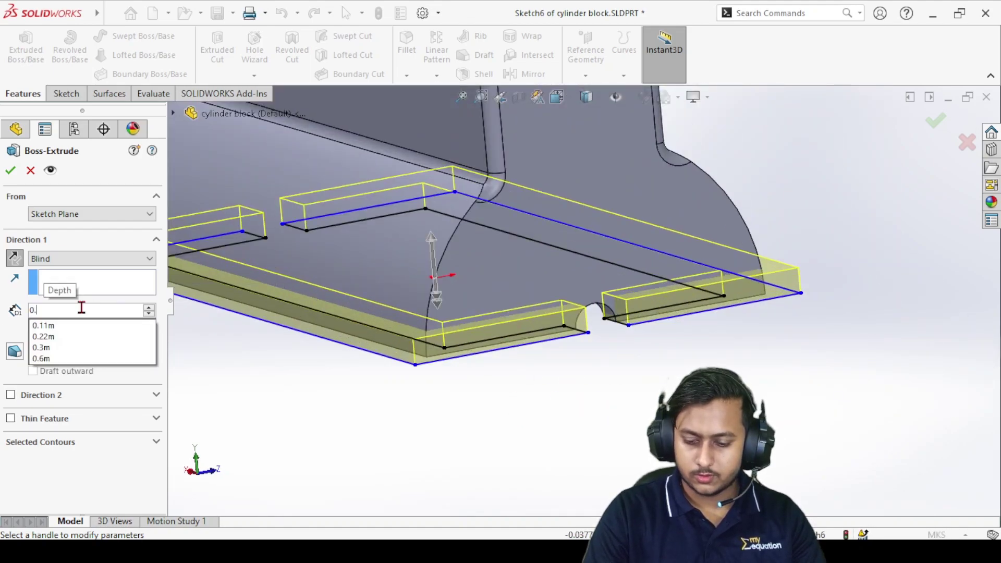
pyautogui.write('0')
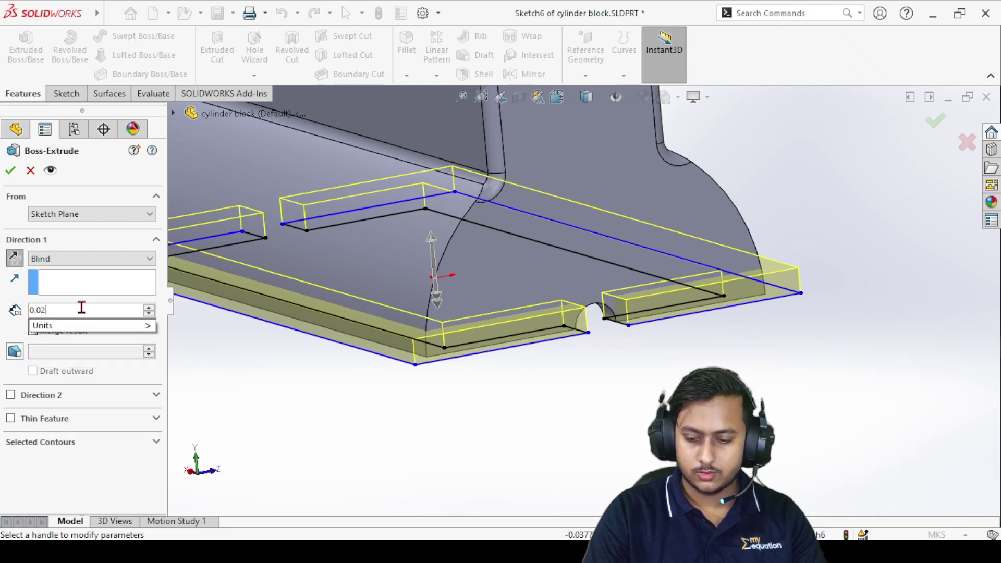
pyautogui.write('2')
pyautogui.press('Return')
pyautogui.press('Return')
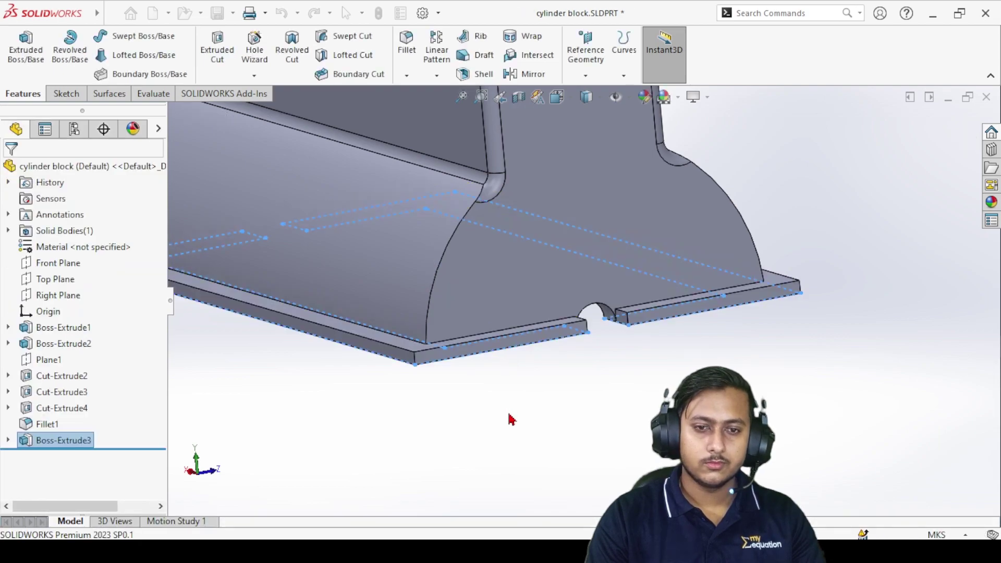
# - Start a new sketch on the upper face of the rim flange around the block's base
pyautogui.press('f')
pyautogui.scroll(-3, 551, 311)
pyautogui.moveTo(610, 311); pyautogui.dragTo(616, 412, button='middle')
pyautogui.press('Escape')
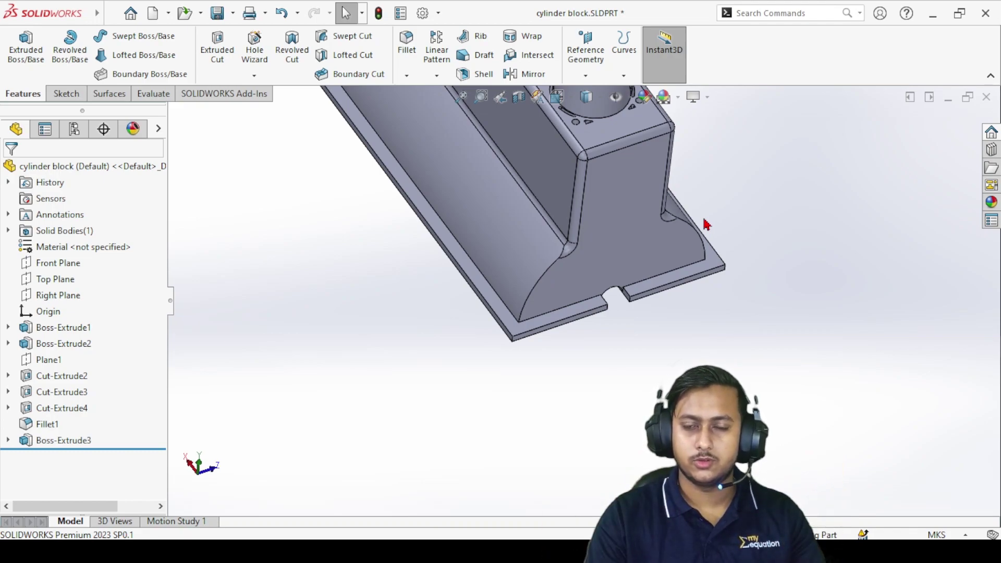
pyautogui.scroll(3, 739, 267)
pyautogui.scroll(-5, 641, 262)
pyautogui.rightClick(392, 418)
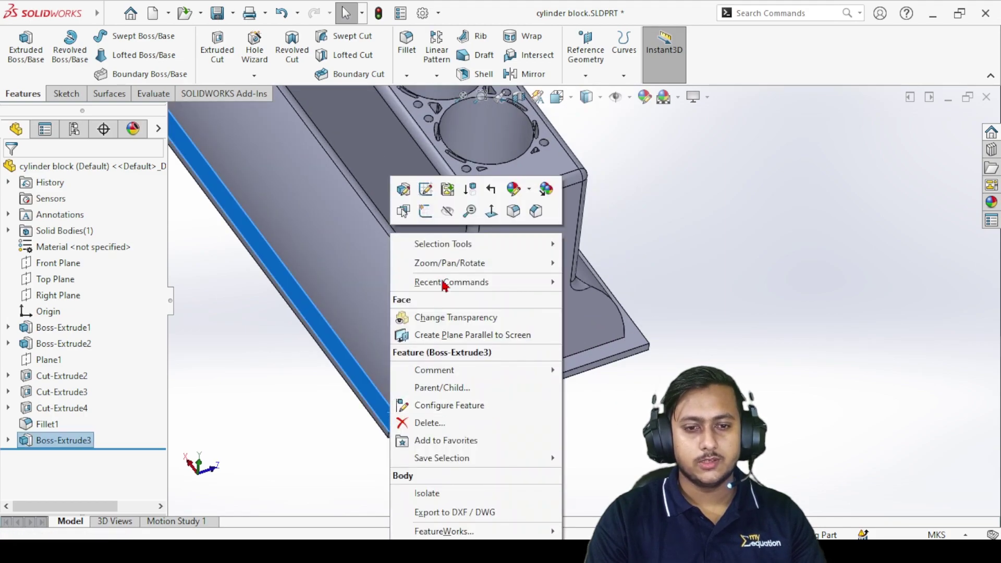
pyautogui.click(424, 212)
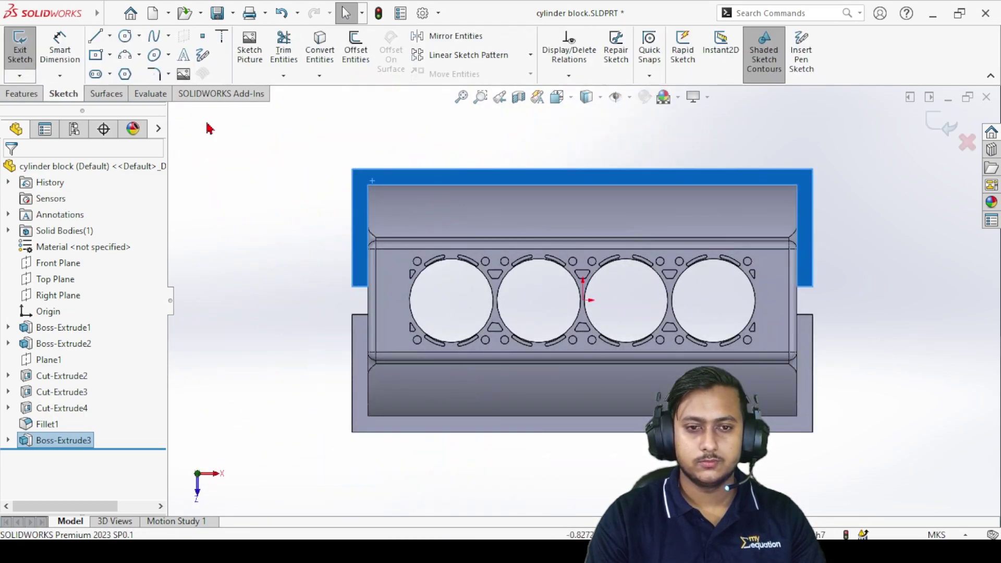
# - Draw a horizontal centerline lengthwise through the origin, extending past both ends of the block
pyautogui.click(110, 36)
pyautogui.click(112, 73)
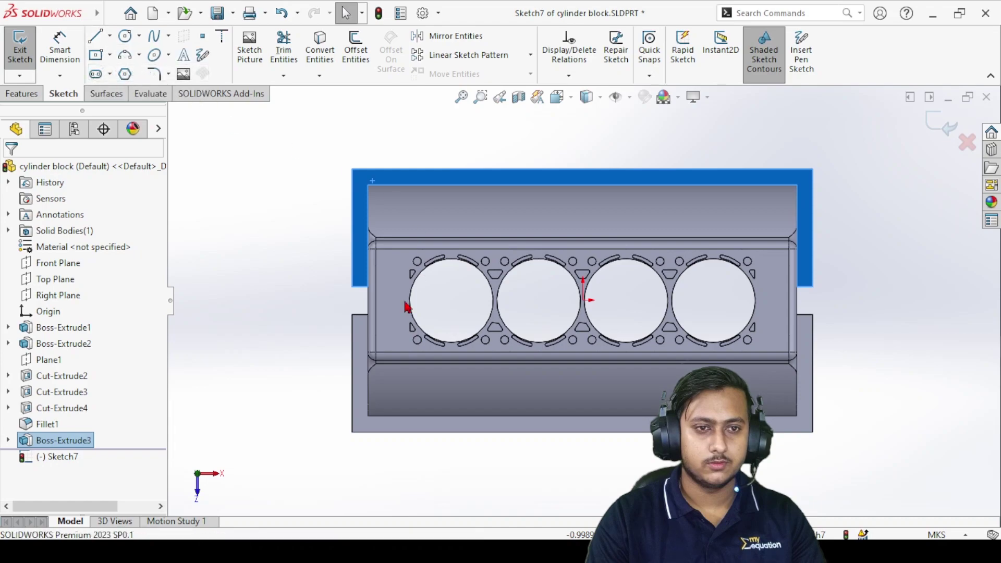
pyautogui.click(313, 300)
pyautogui.click(886, 302)
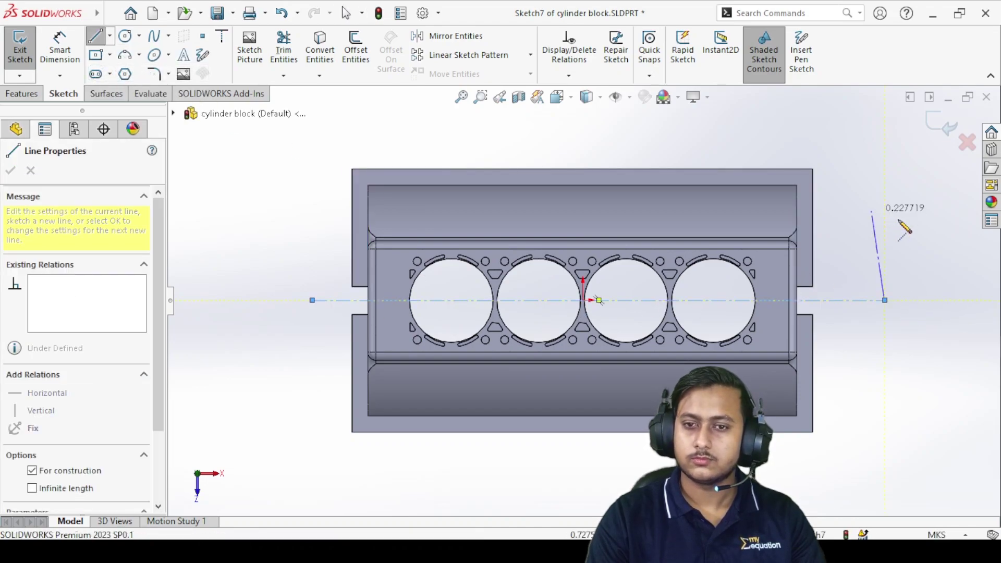
pyautogui.press('Escape')
pyautogui.press('Escape')
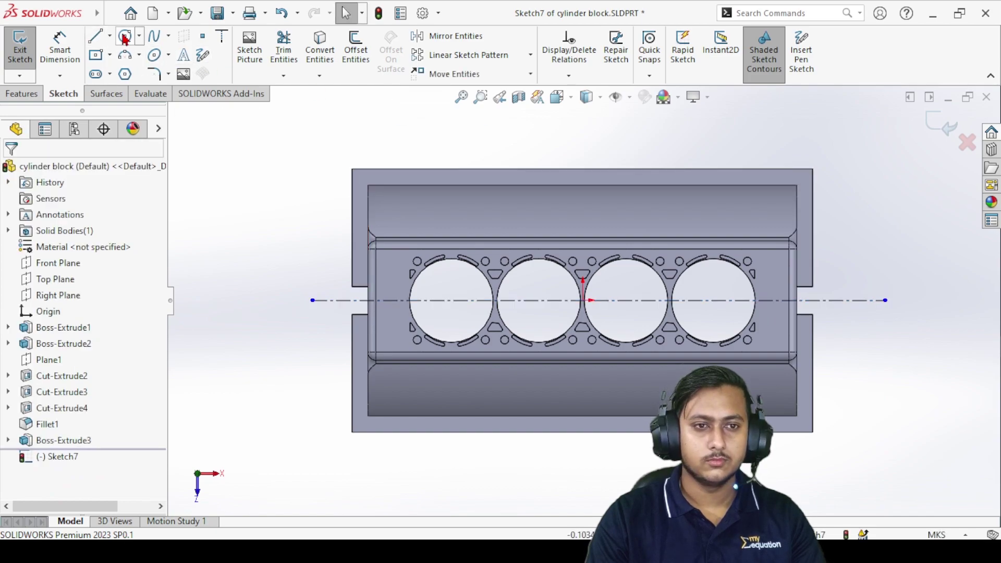
pyautogui.scroll(-5, 384, 188)
pyautogui.click(125, 36)
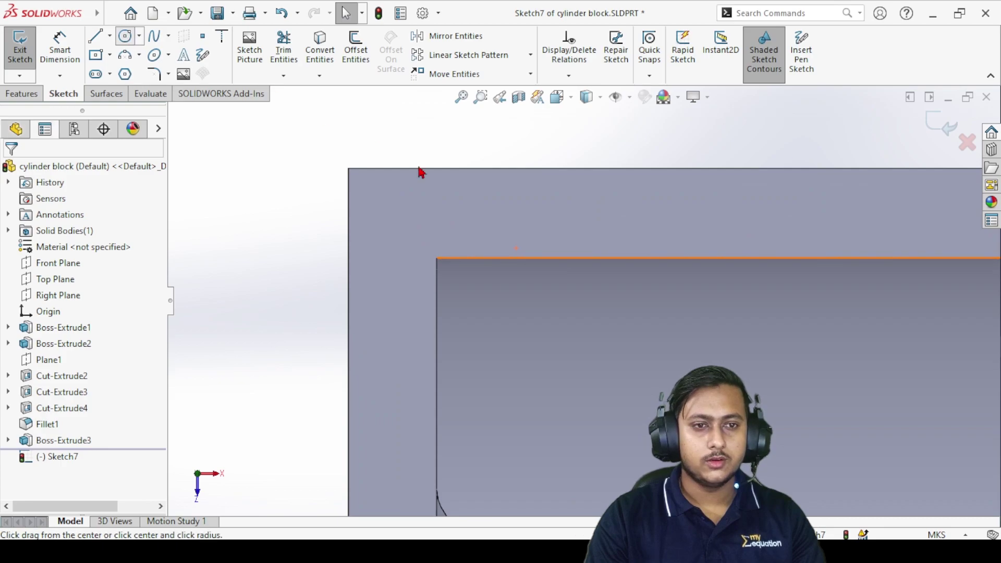
pyautogui.scroll(-2, 485, 235)
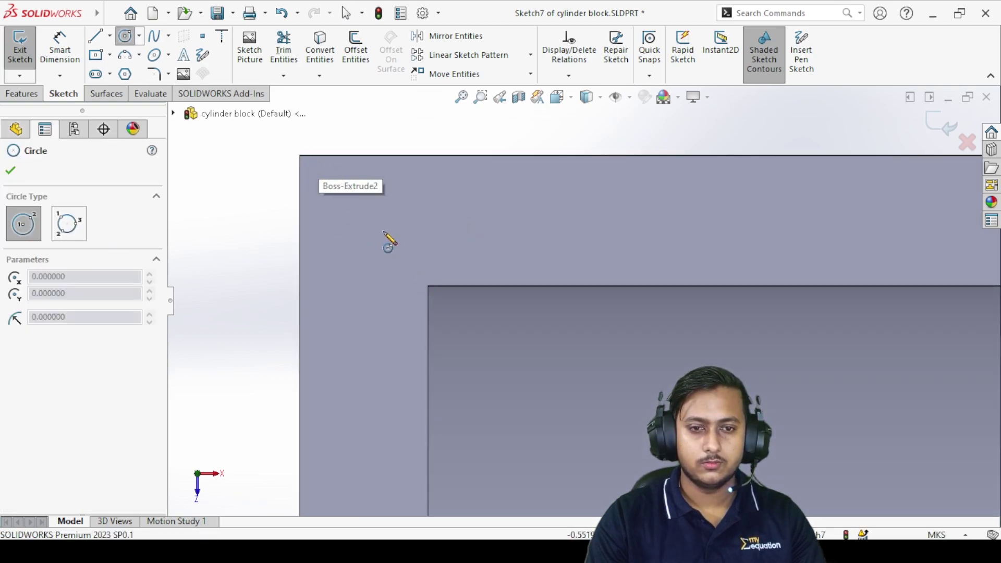
pyautogui.press('Escape')
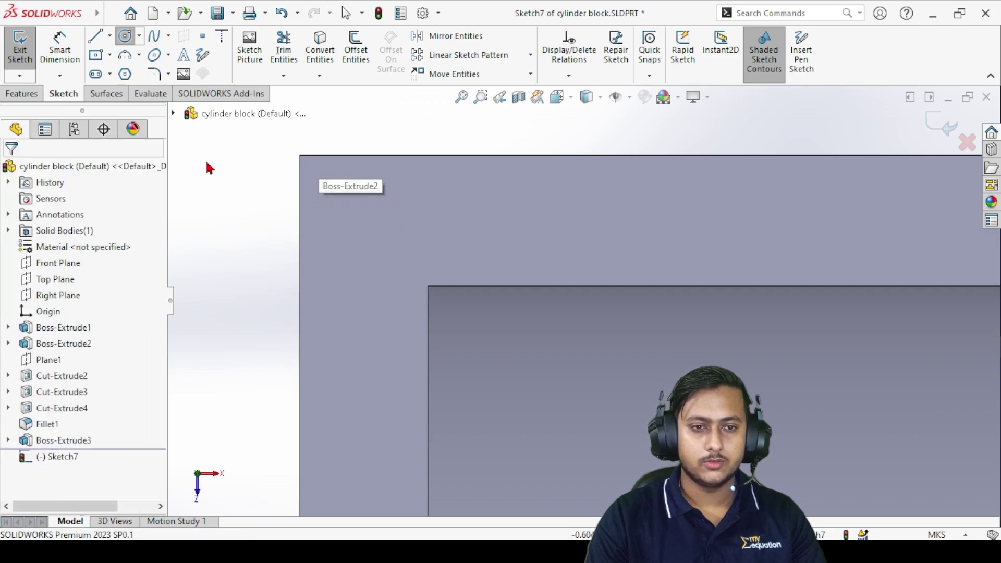
# - Draw a vertical centerline from the block's base corner to the flange's outer edge at the negative-X, negative-Z corner
pyautogui.click(110, 36)
pyautogui.click(116, 73)
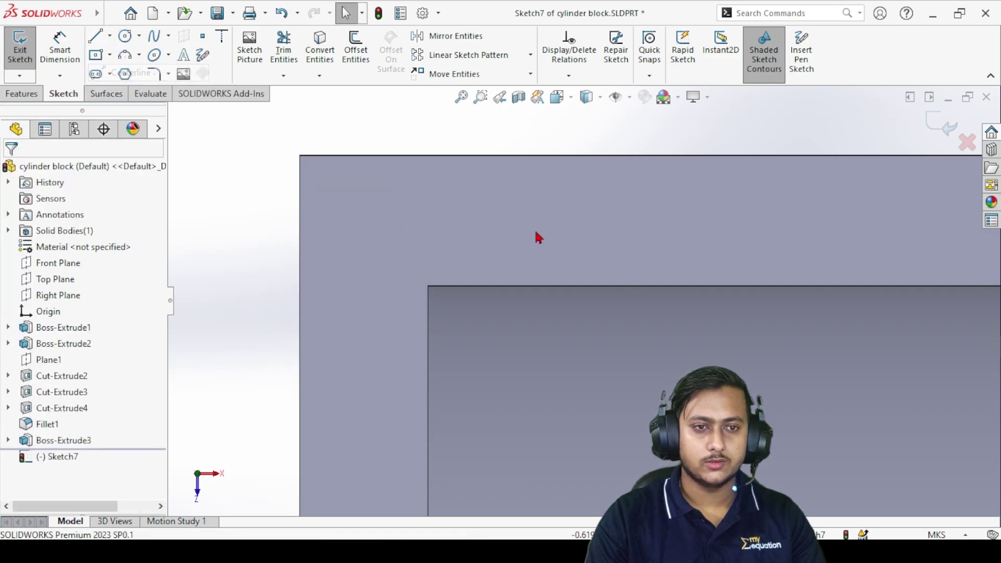
pyautogui.click(428, 285)
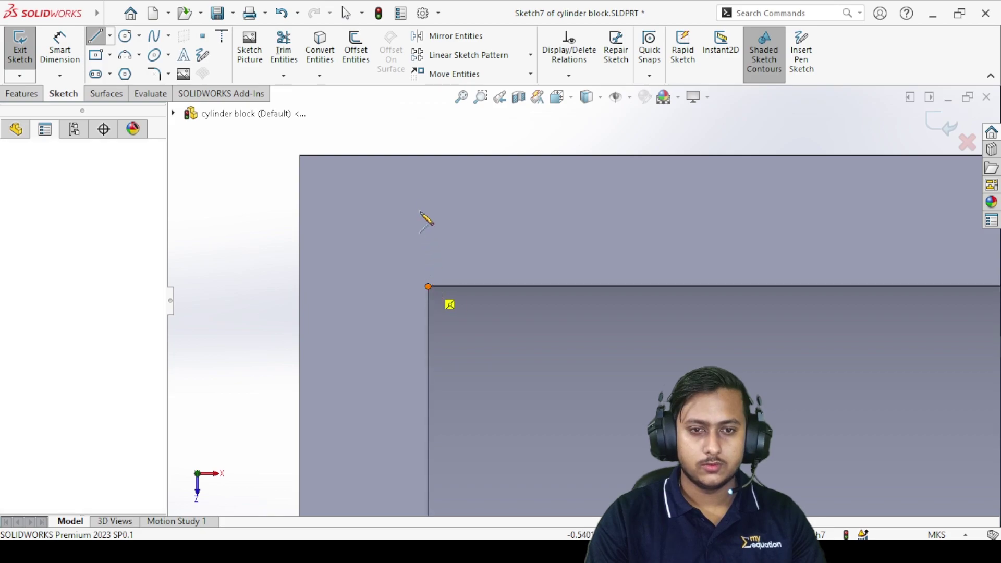
pyautogui.click(429, 155)
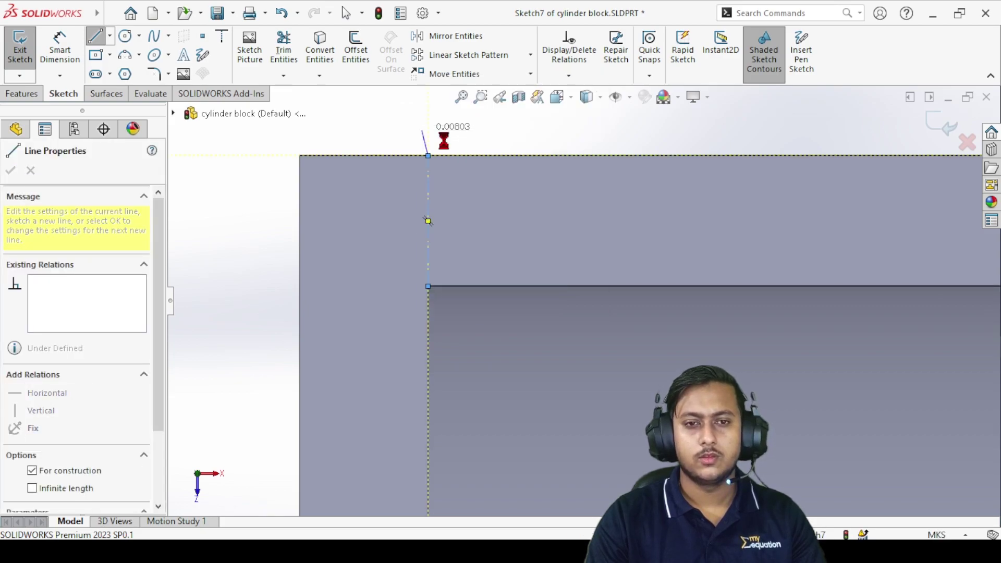
pyautogui.press('Escape')
# - Draw a horizontal line from the flange's negative-X outer edge to the same block base corner
pyautogui.click(95, 40)
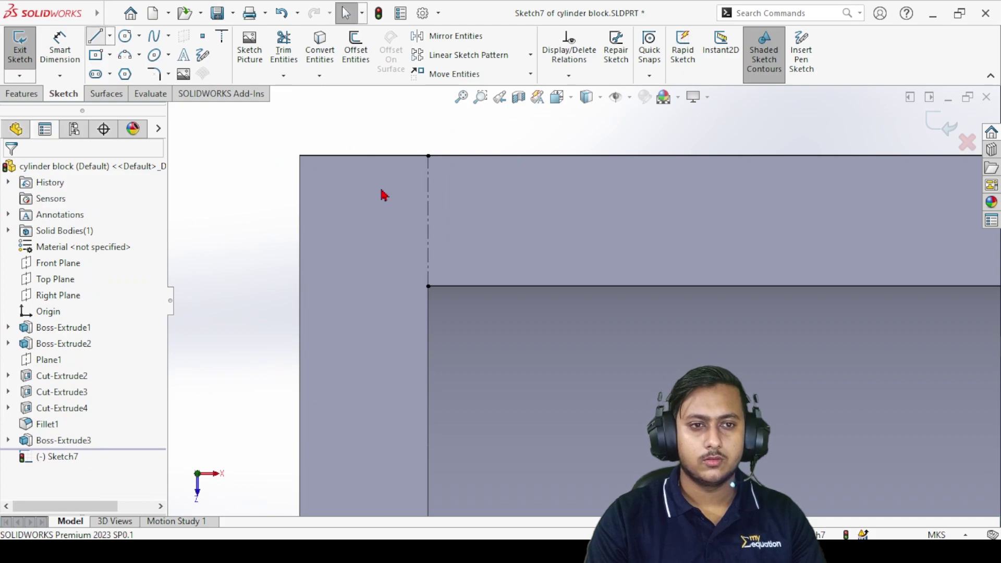
pyautogui.click(301, 287)
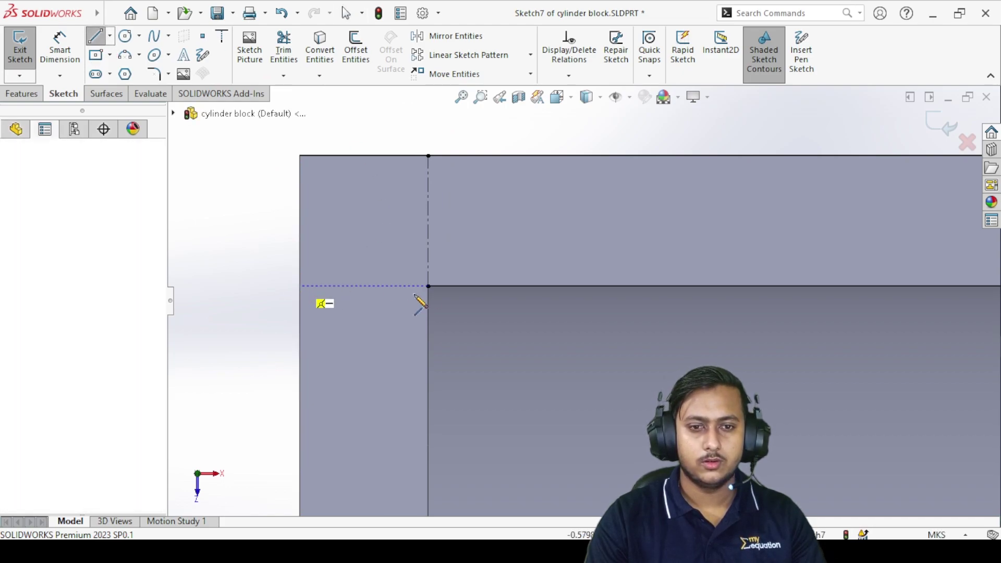
pyautogui.click(427, 285)
pyautogui.rightClick(328, 193)
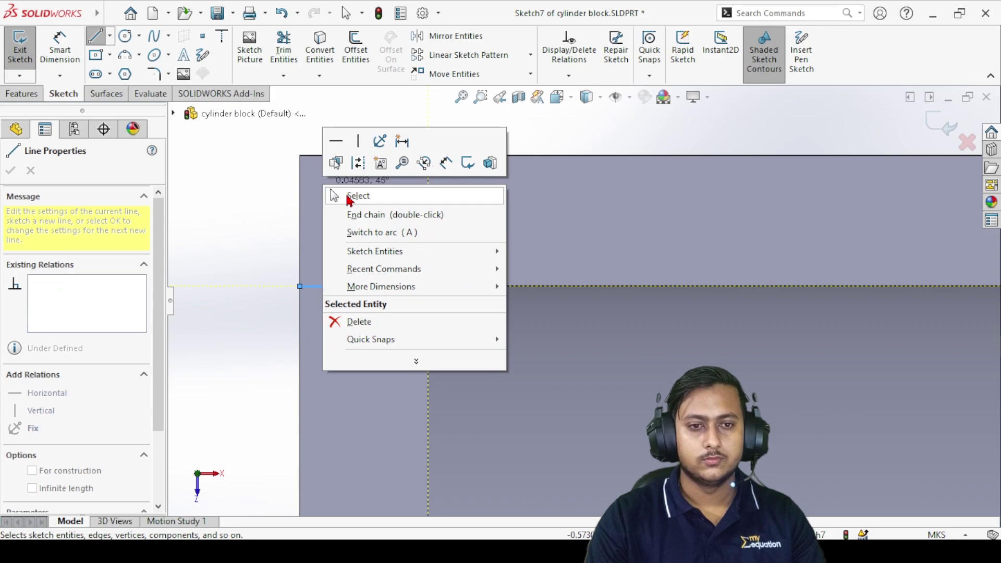
pyautogui.click(346, 196)
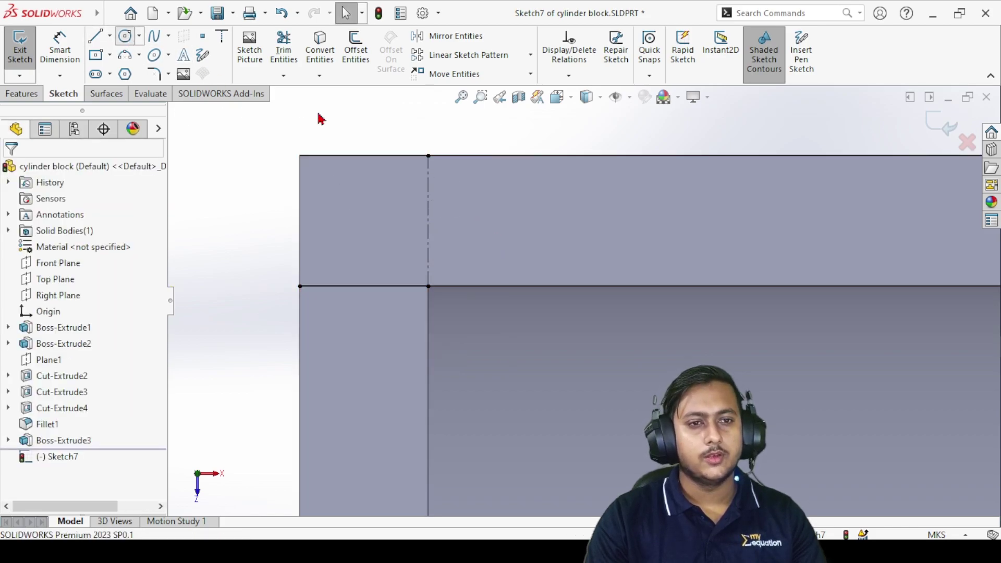
# - Draw a circle of about 0.01 m radius in the flange corner, its center aligned with the midpoints of both helper lines
pyautogui.click(125, 36)
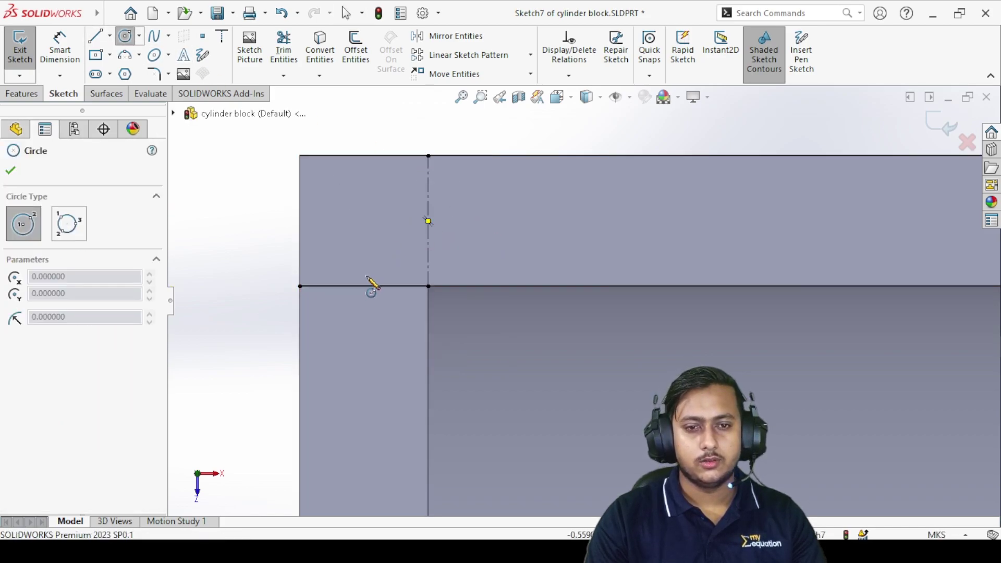
pyautogui.click(363, 221)
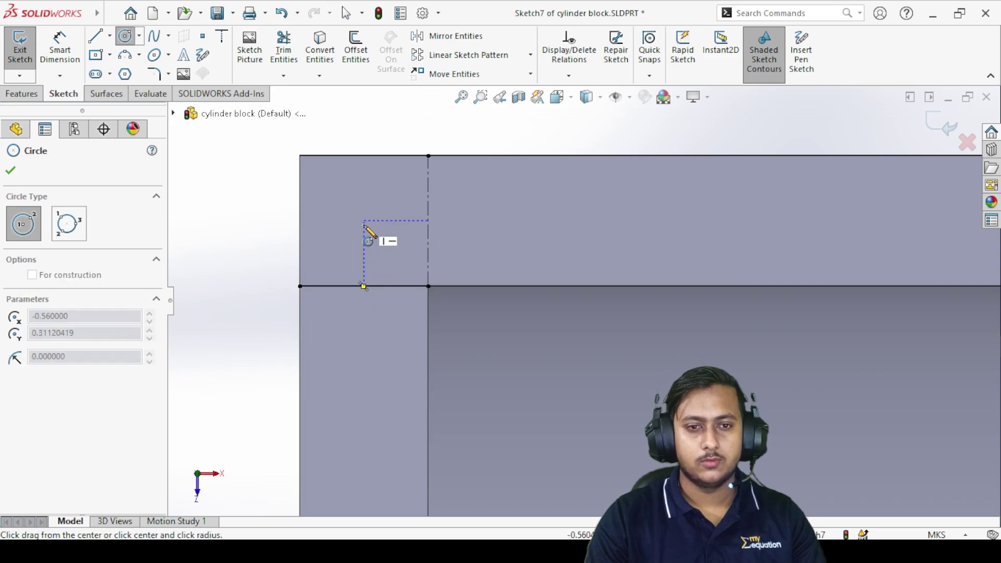
pyautogui.click(376, 251)
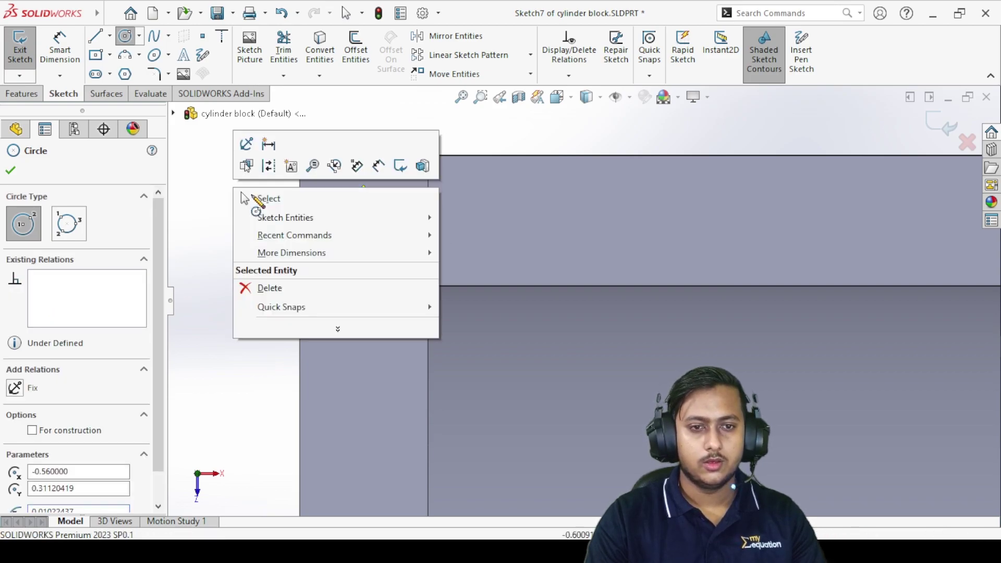
# - Set the radius of the circle in the flange corner to 0.01 m
pyautogui.press('Escape')
pyautogui.click(362, 188)
pyautogui.doubleClick(105, 449)
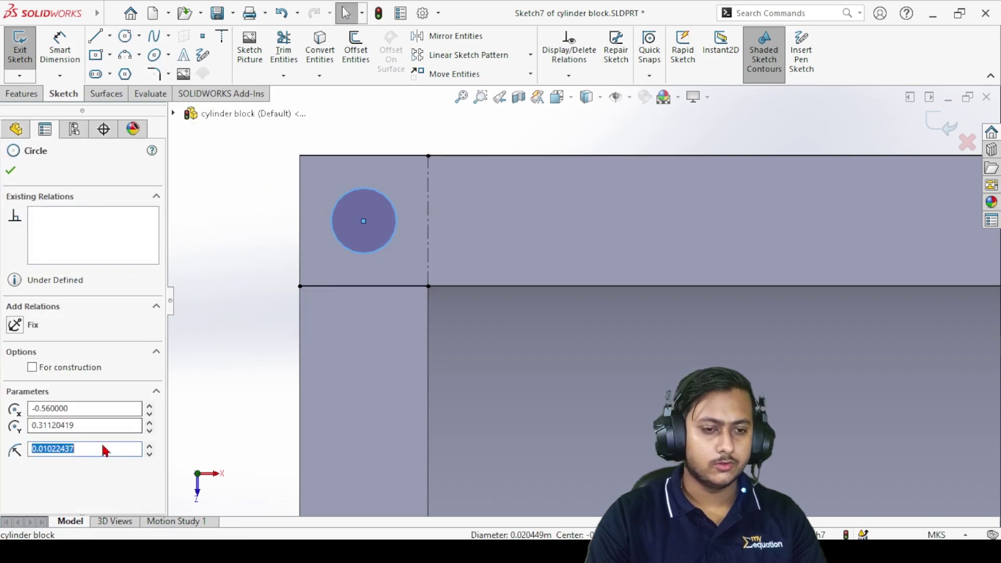
pyautogui.write('0.01')
pyautogui.press('Return')
pyautogui.scroll(11, 583, 301)
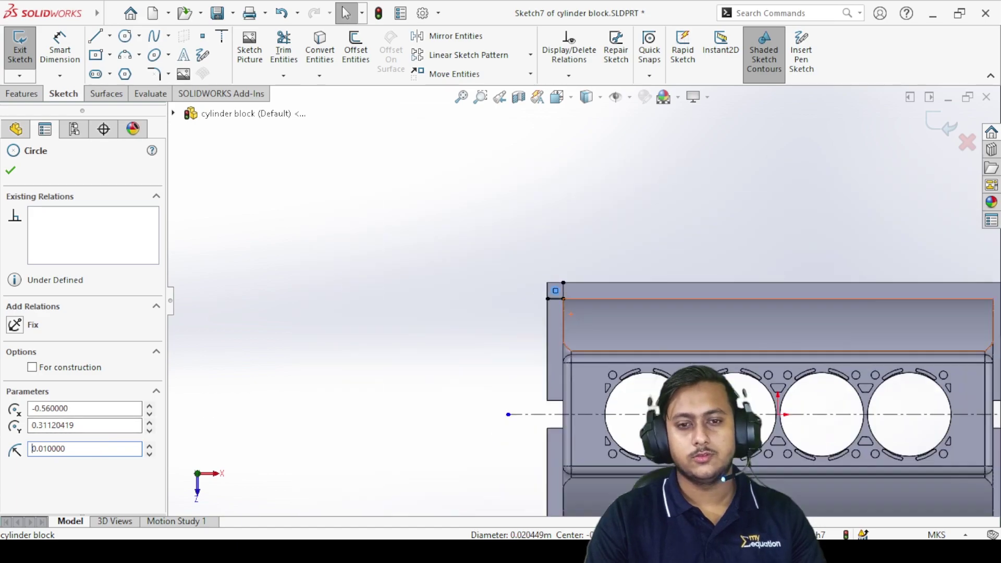
pyautogui.scroll(-5, 791, 293)
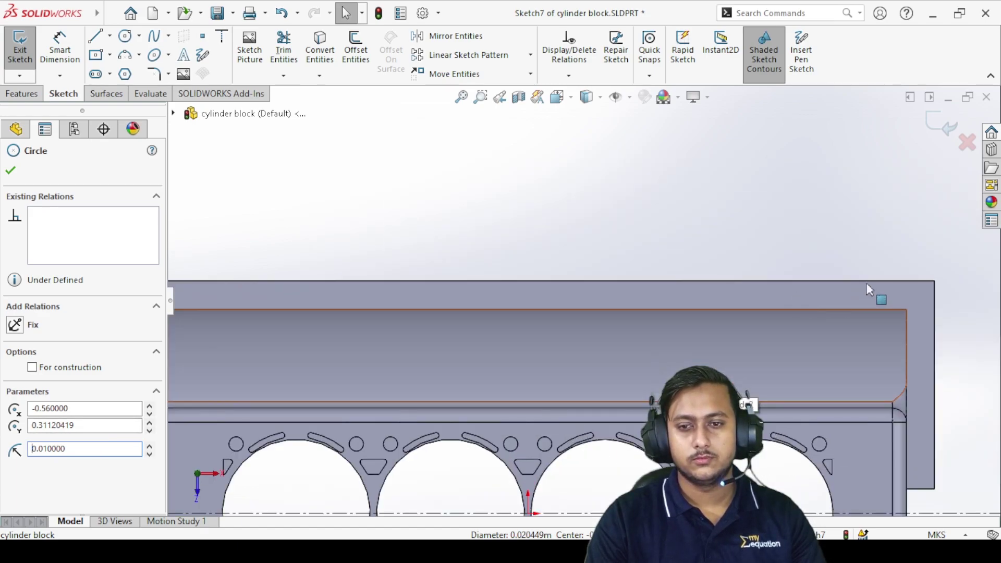
pyautogui.click(8, 172)
pyautogui.scroll(5, 427, 290)
pyautogui.scroll(-6, 426, 290)
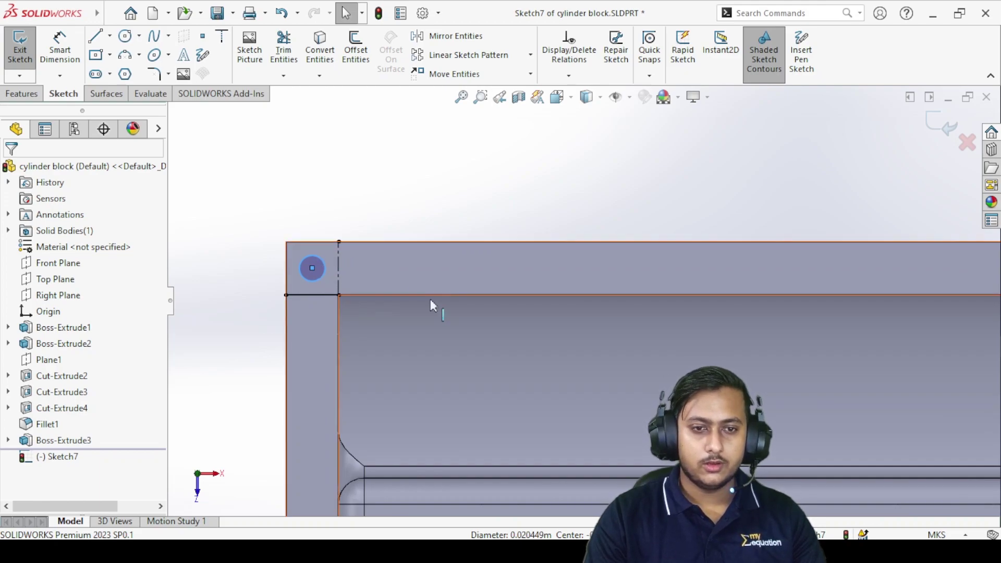
pyautogui.scroll(4, 950, 289)
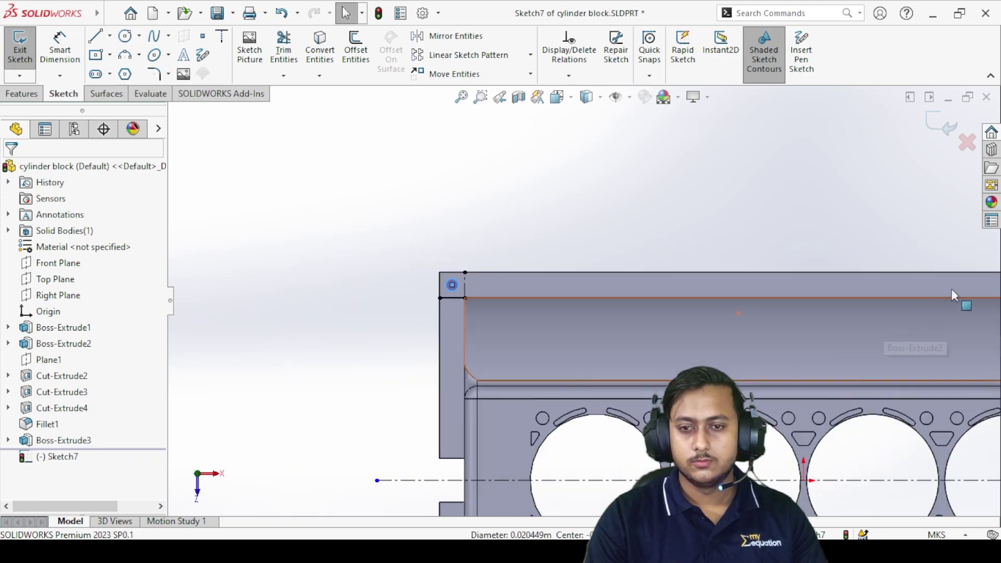
pyautogui.scroll(-4, 402, 279)
pyautogui.scroll(3, 361, 282)
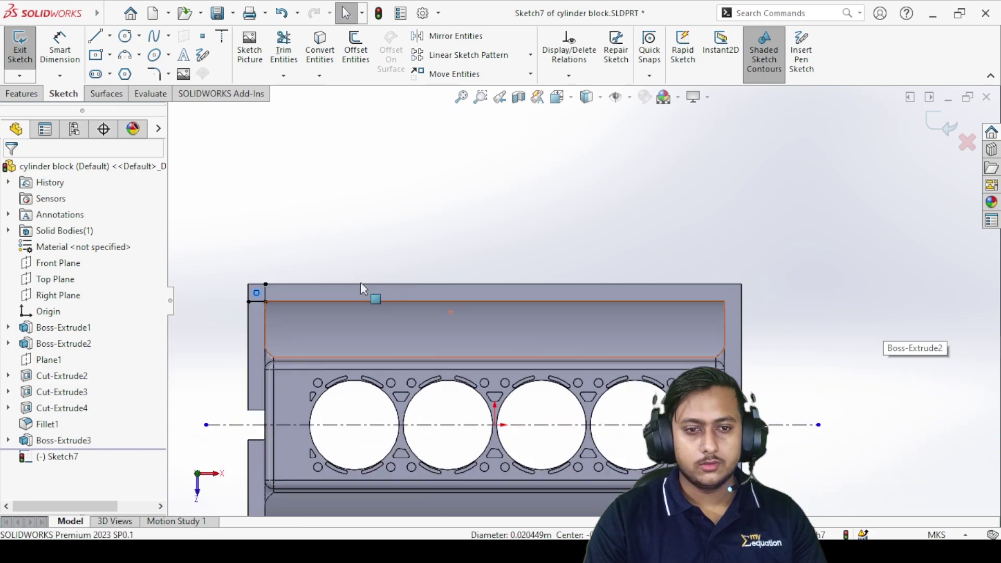
pyautogui.scroll(-3, 276, 311)
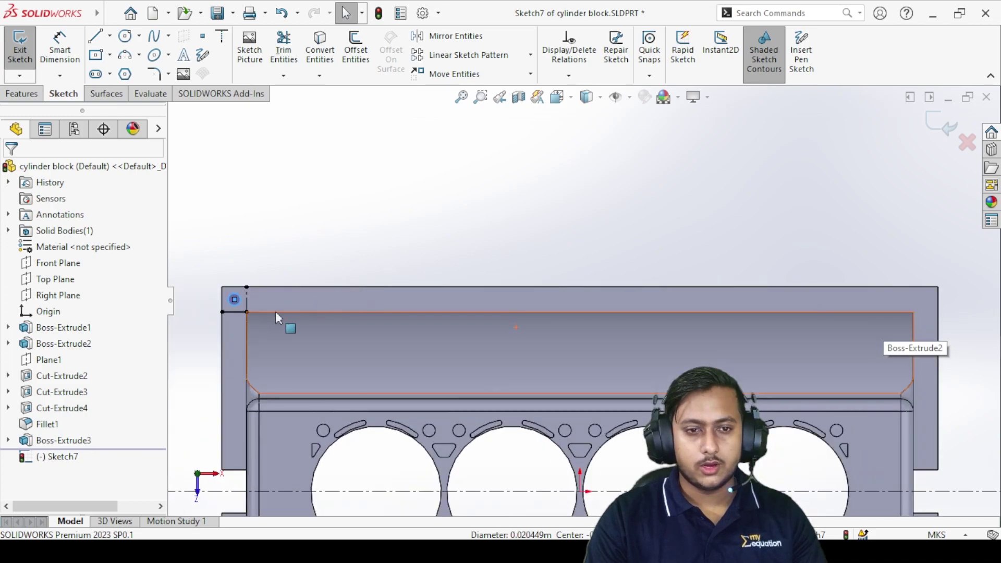
pyautogui.click(485, 55)
pyautogui.scroll(-2, 292, 305)
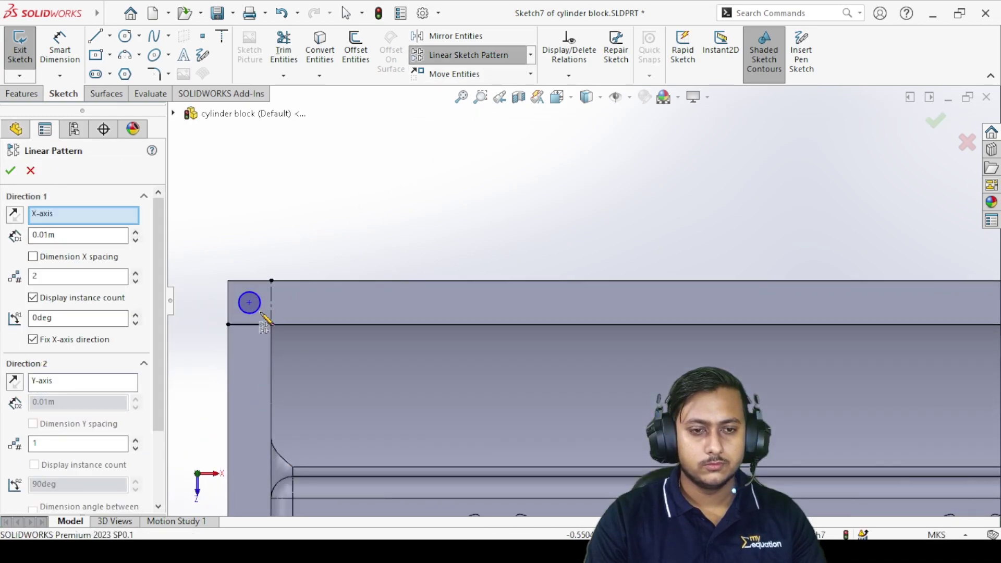
pyautogui.scroll(-3, 265, 317)
pyautogui.click(364, 282)
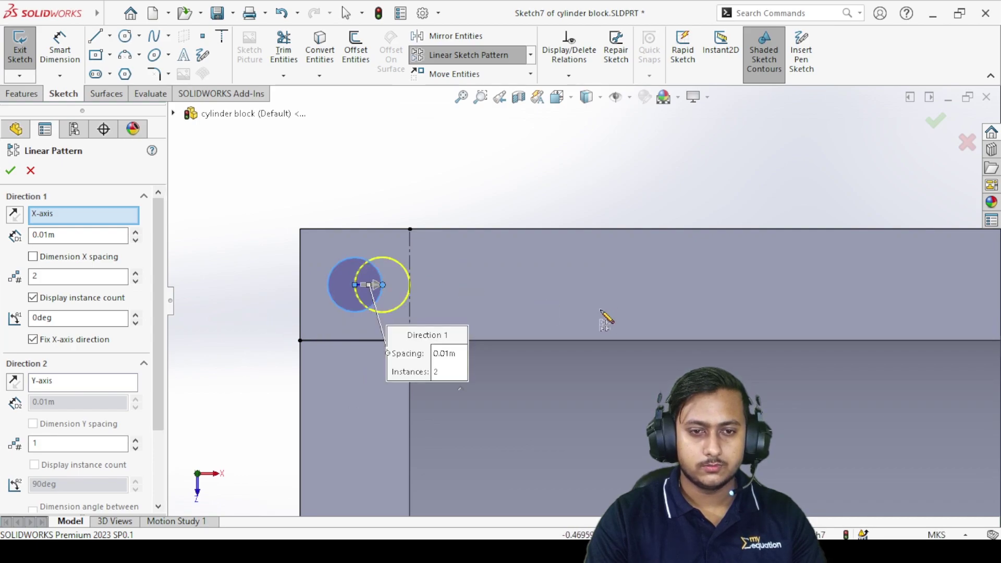
pyautogui.scroll(4, 681, 306)
pyautogui.scroll(-4, 715, 294)
pyautogui.scroll(3, 442, 226)
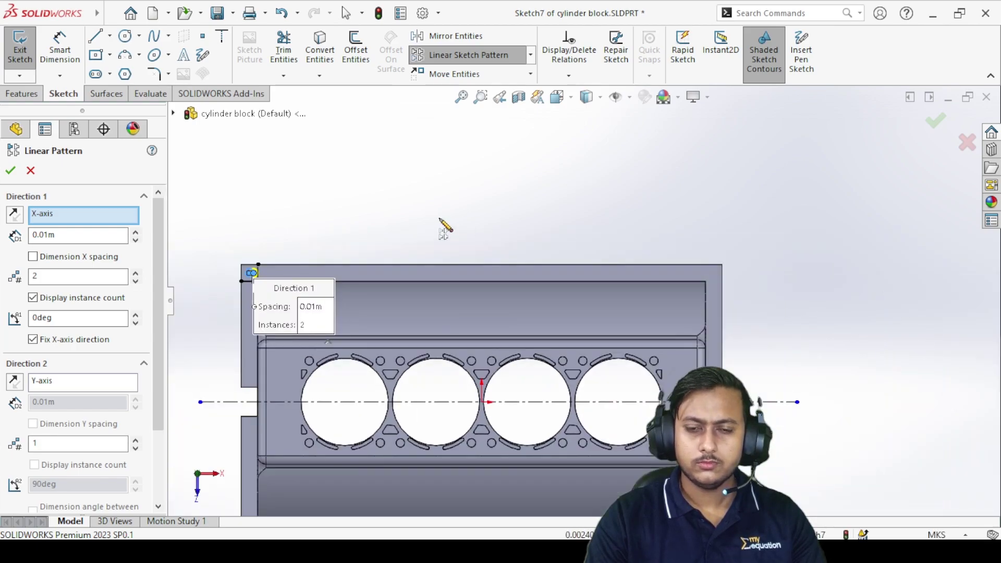
pyautogui.scroll(-3, 436, 264)
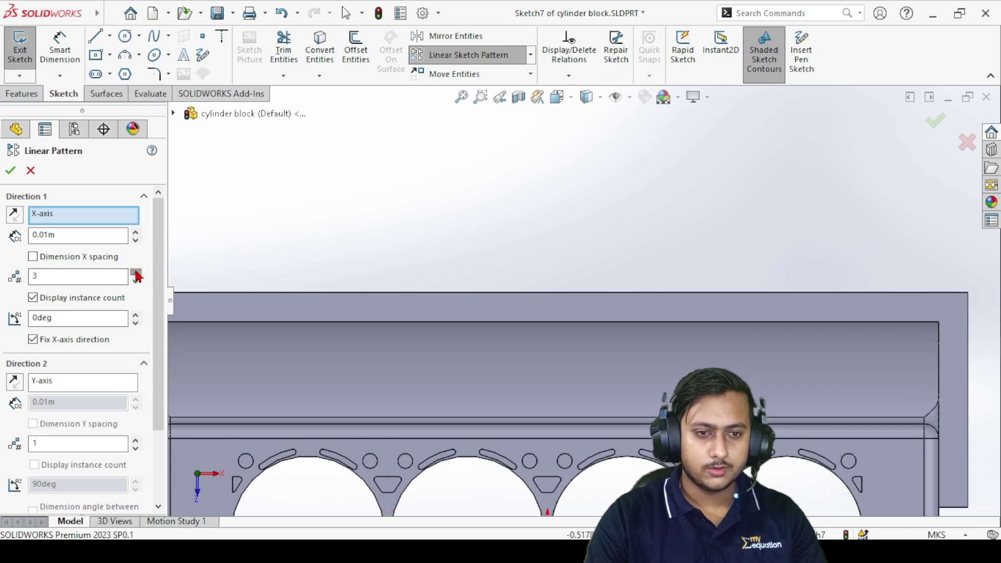
pyautogui.click(135, 233)
pyautogui.click(136, 232)
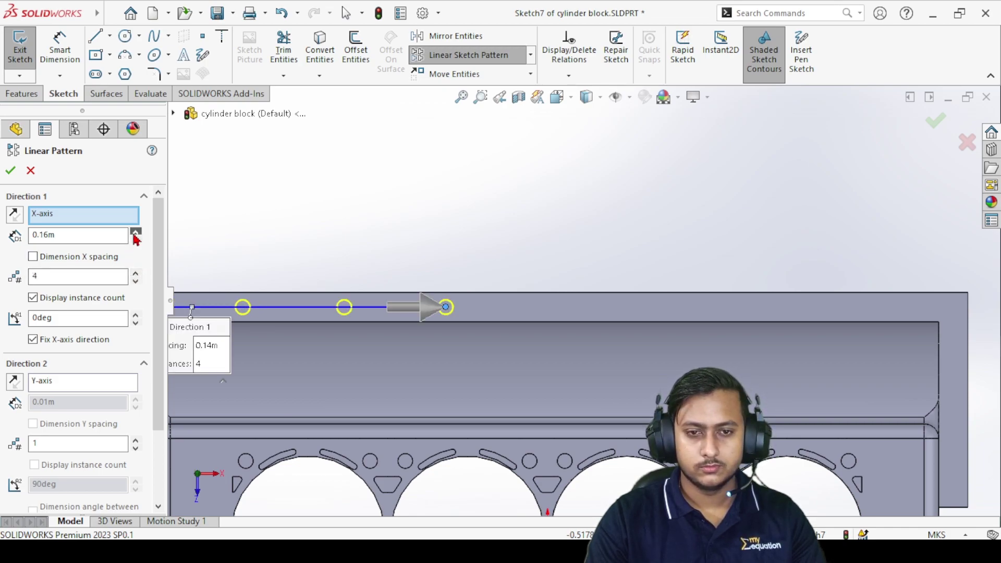
pyautogui.click(136, 233)
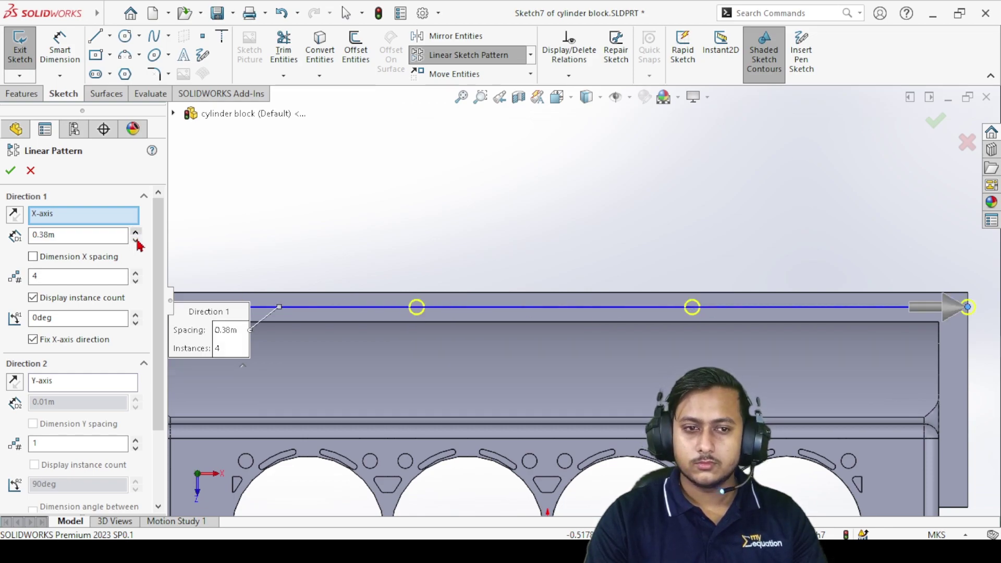
pyautogui.click(135, 240)
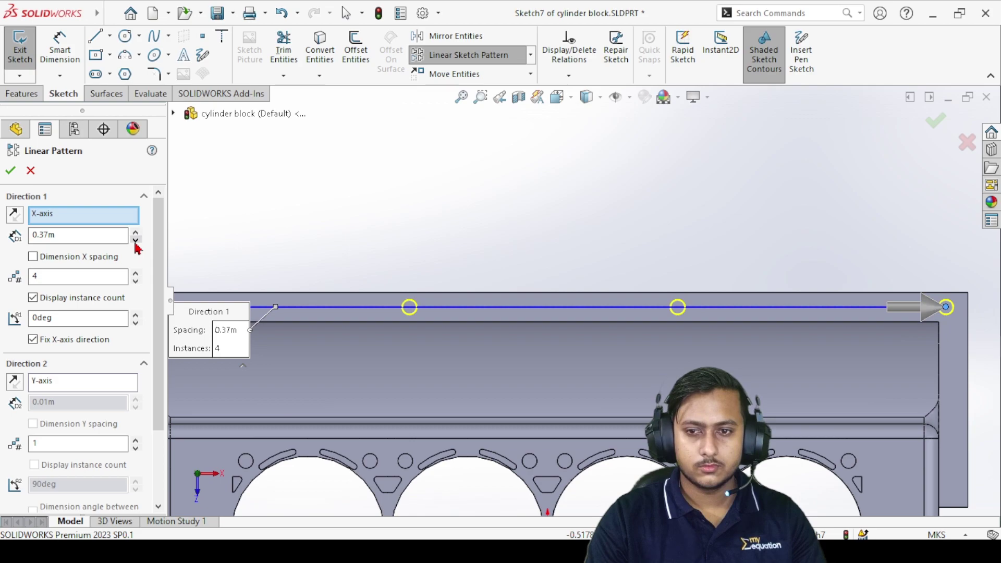
pyautogui.click(136, 234)
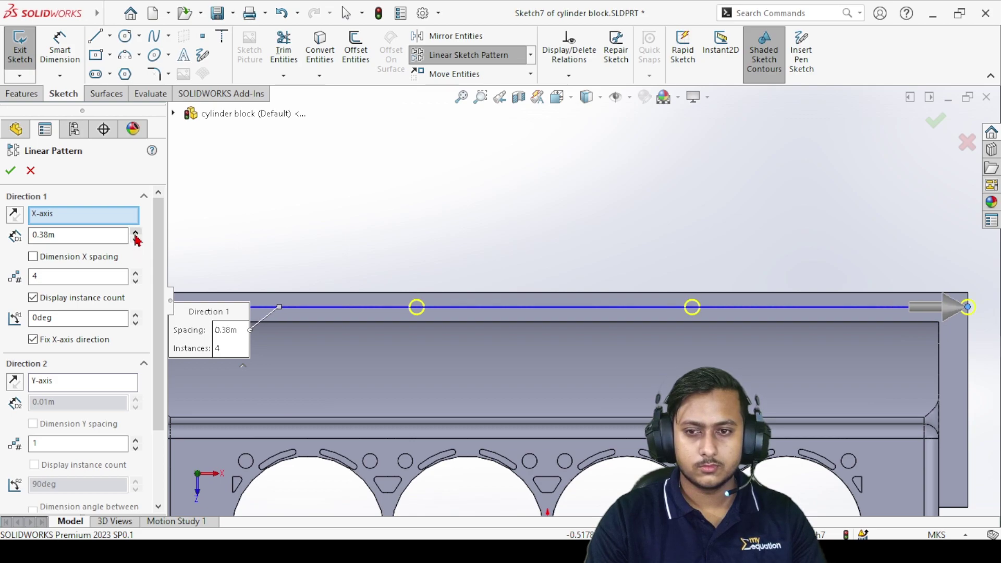
pyautogui.click(135, 240)
pyautogui.scroll(3, 775, 263)
pyautogui.scroll(-6, 798, 316)
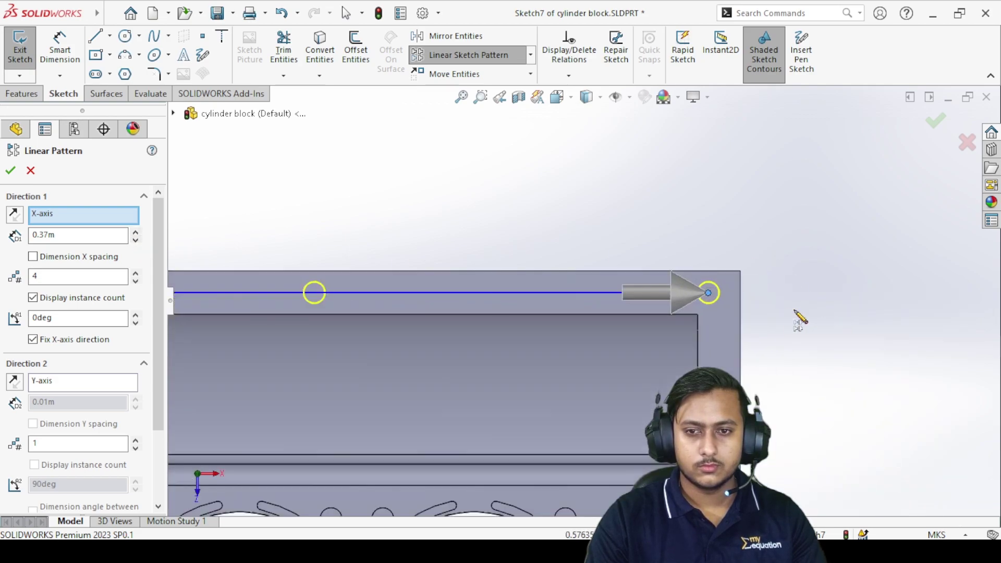
pyautogui.scroll(-3, 654, 305)
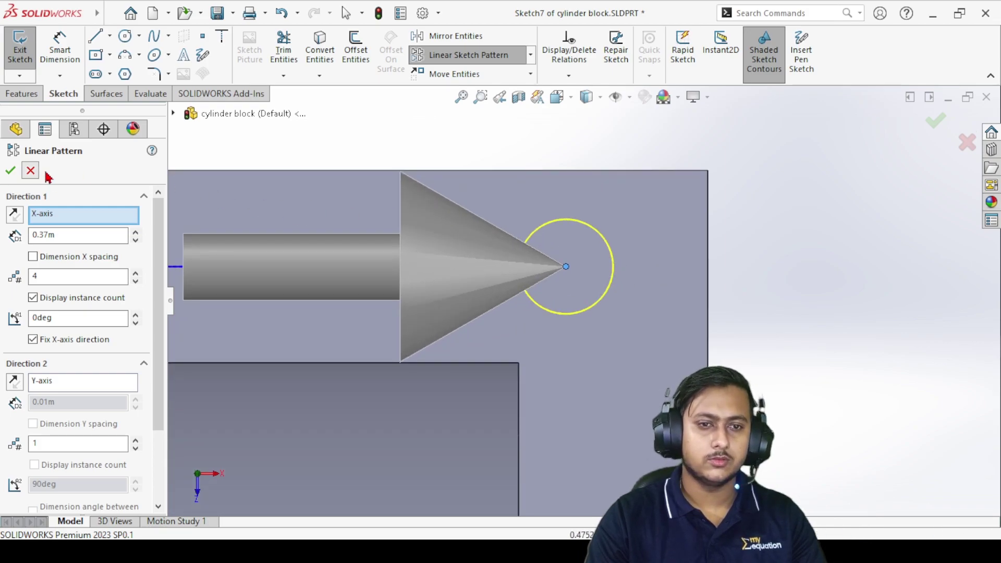
pyautogui.scroll(6, 724, 353)
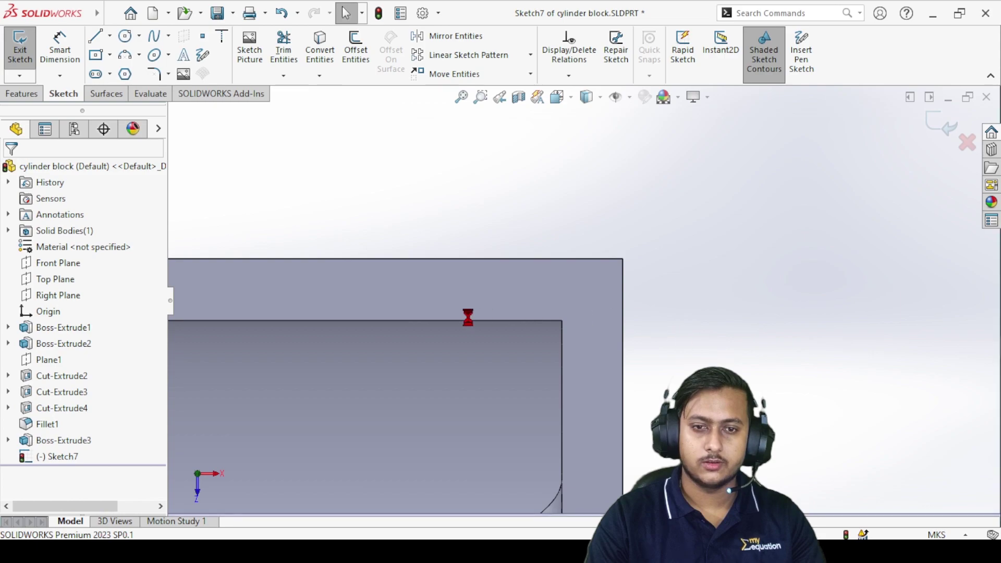
# - Draw a short vertical centerline outward from the midpoint of the flange's long negative-Z outer edge
pyautogui.scroll(5, 534, 300)
pyautogui.scroll(-6, 368, 290)
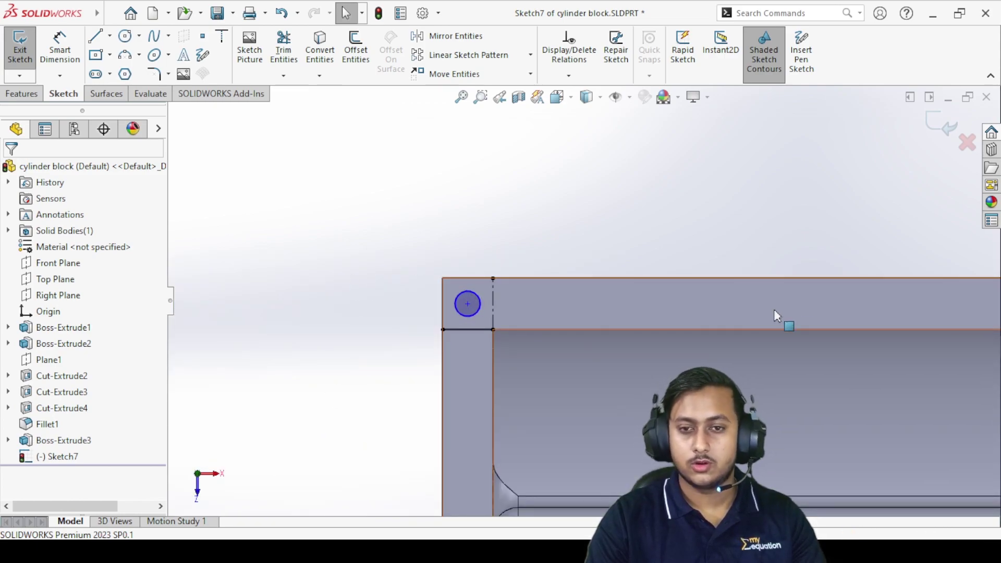
pyautogui.scroll(-5, 574, 319)
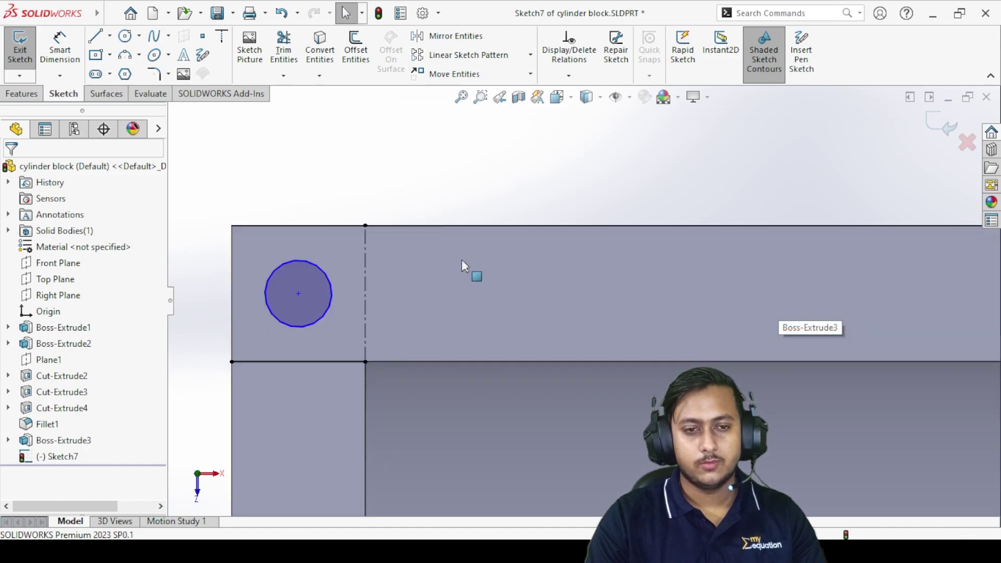
pyautogui.click(110, 35)
pyautogui.click(140, 74)
pyautogui.scroll(6, 615, 279)
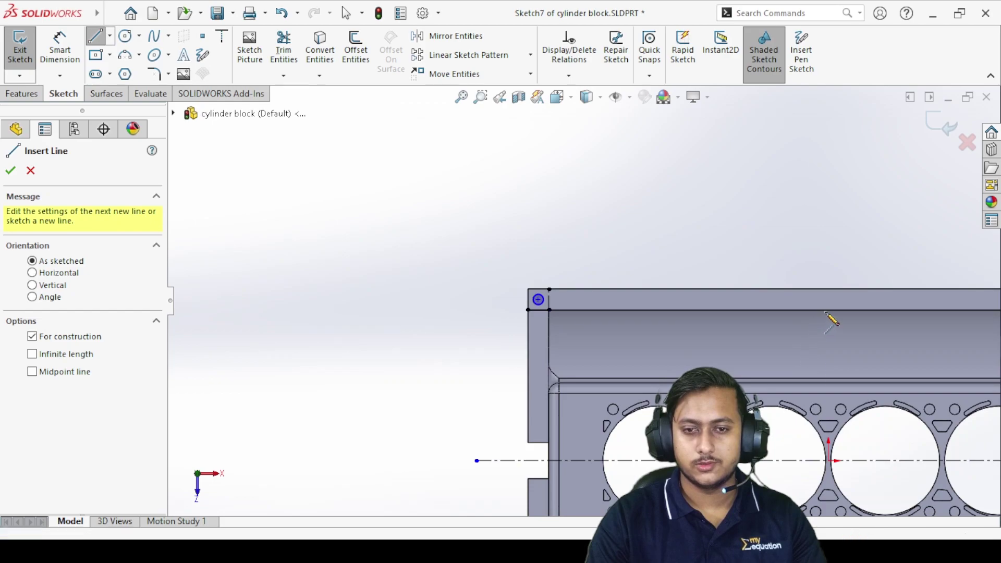
pyautogui.scroll(-3, 813, 315)
pyautogui.scroll(2, 791, 311)
pyautogui.scroll(-2, 793, 312)
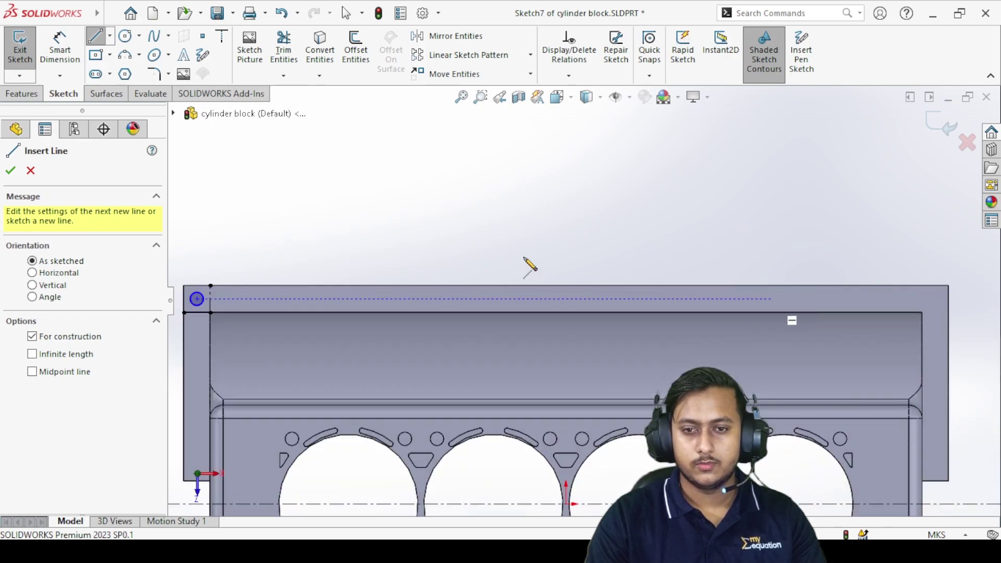
pyautogui.click(565, 285)
pyautogui.rightClick(498, 257)
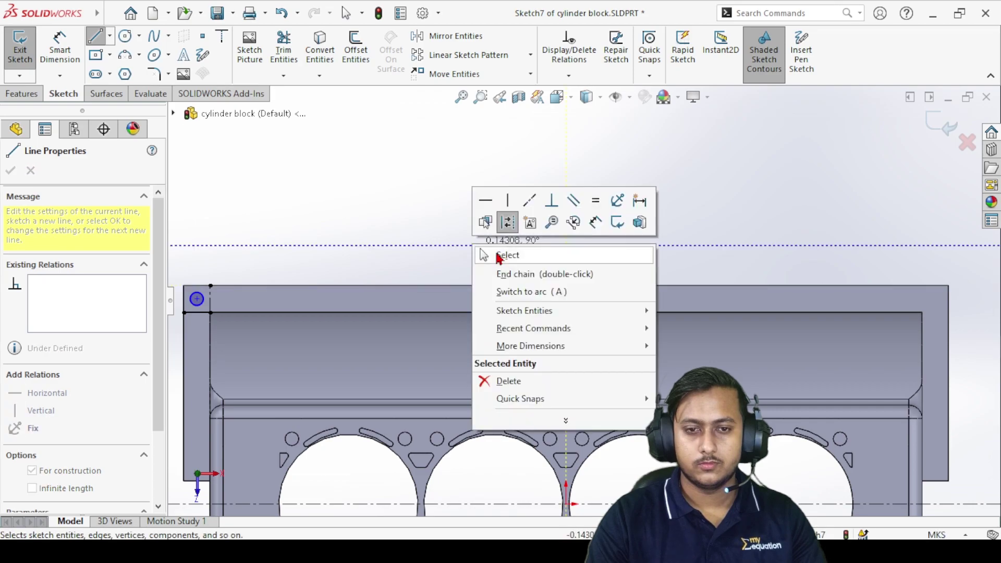
pyautogui.click(498, 257)
# - Create a linear sketch pattern of the corner circle along the X-axis with 2 instances spaced 0.4 m apart
pyautogui.scroll(2, 547, 308)
pyautogui.scroll(-4, 572, 318)
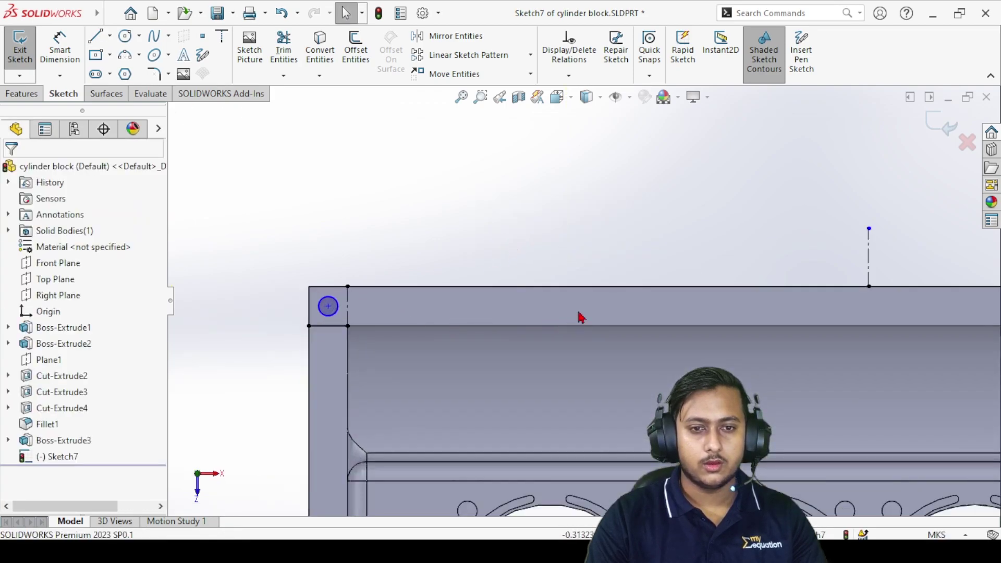
pyautogui.scroll(-2, 572, 319)
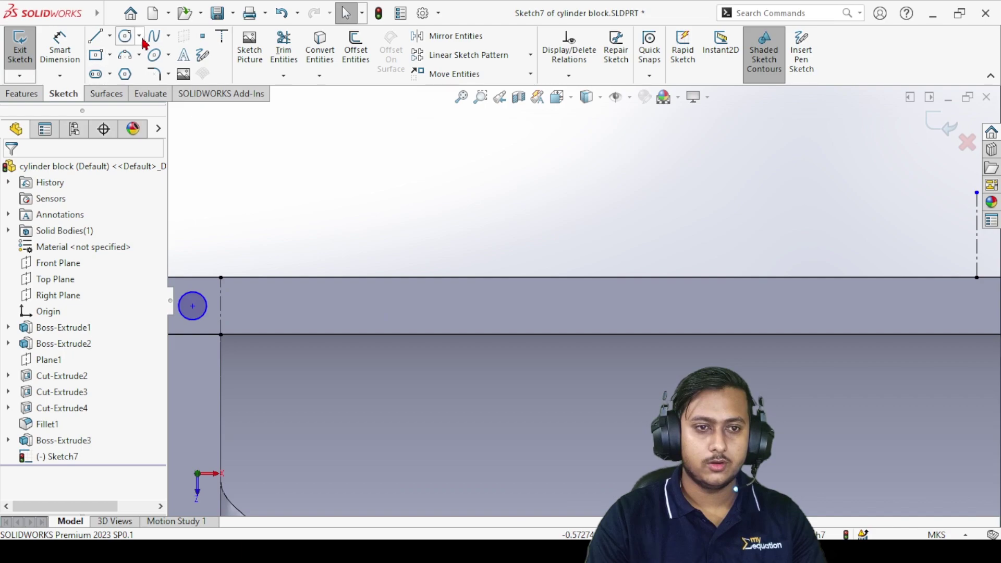
pyautogui.click(441, 55)
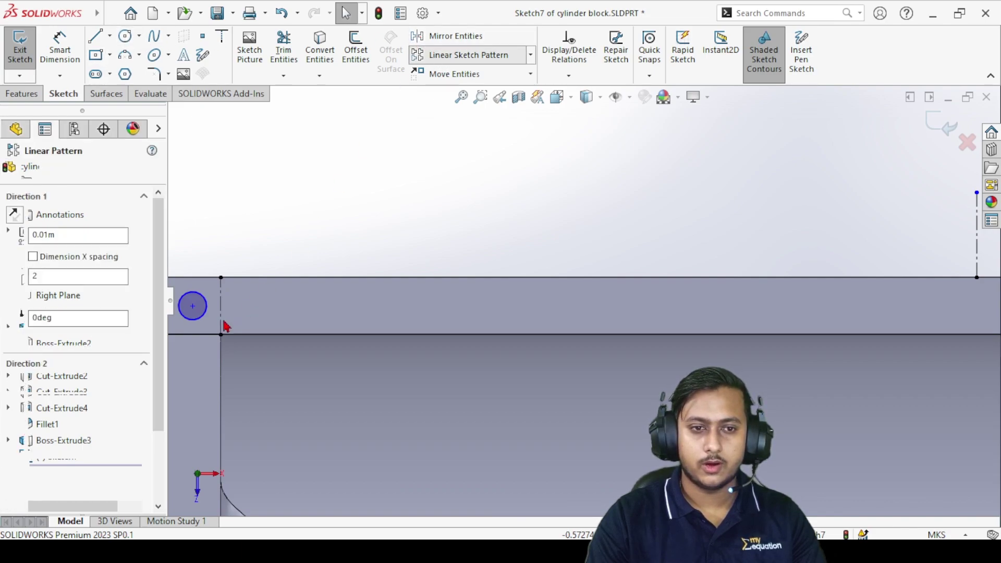
pyautogui.click(201, 311)
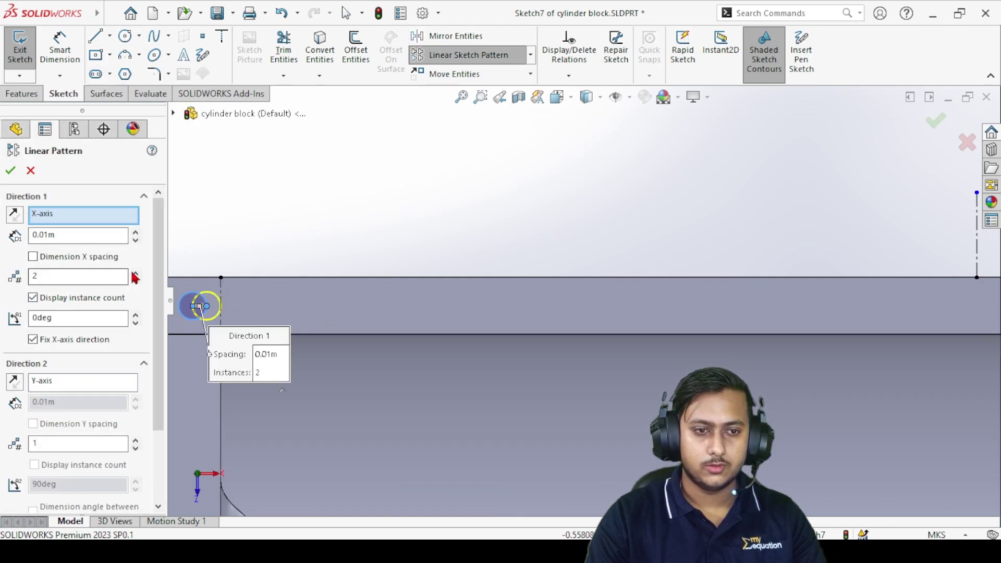
pyautogui.click(135, 233)
pyautogui.click(135, 232)
pyautogui.click(136, 232)
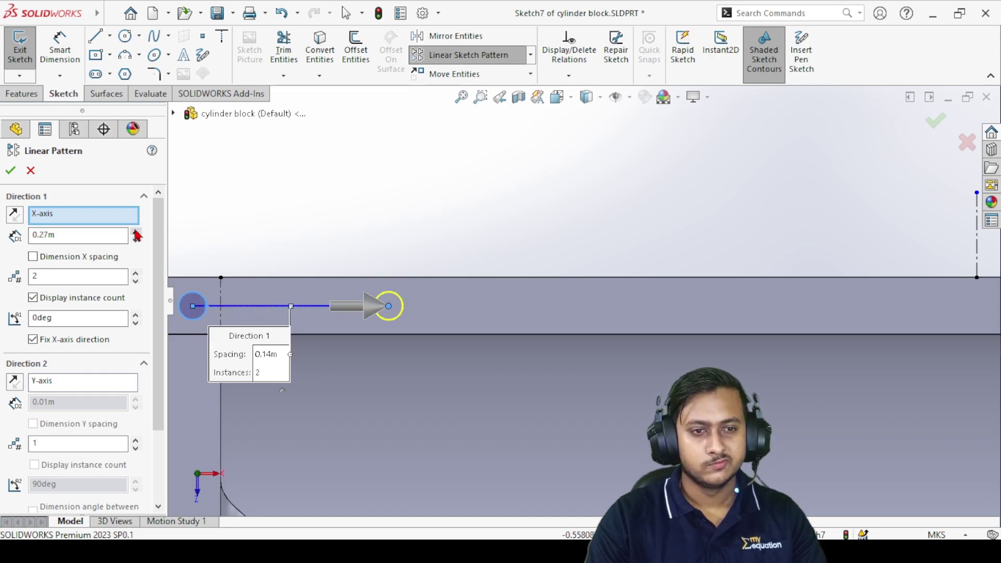
pyautogui.click(135, 233)
pyautogui.click(136, 232)
pyautogui.click(136, 233)
pyautogui.scroll(4, 671, 230)
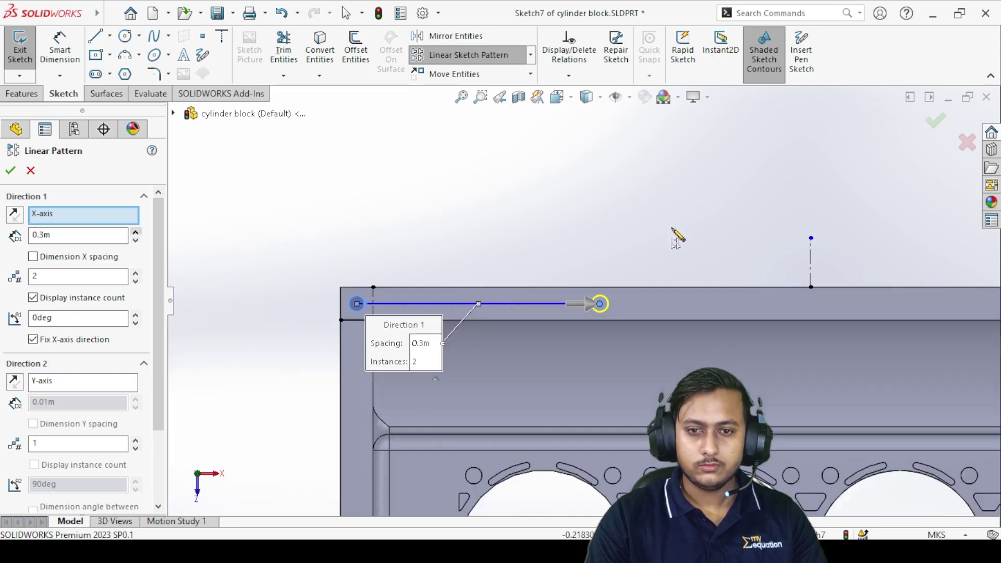
pyautogui.scroll(-2, 792, 274)
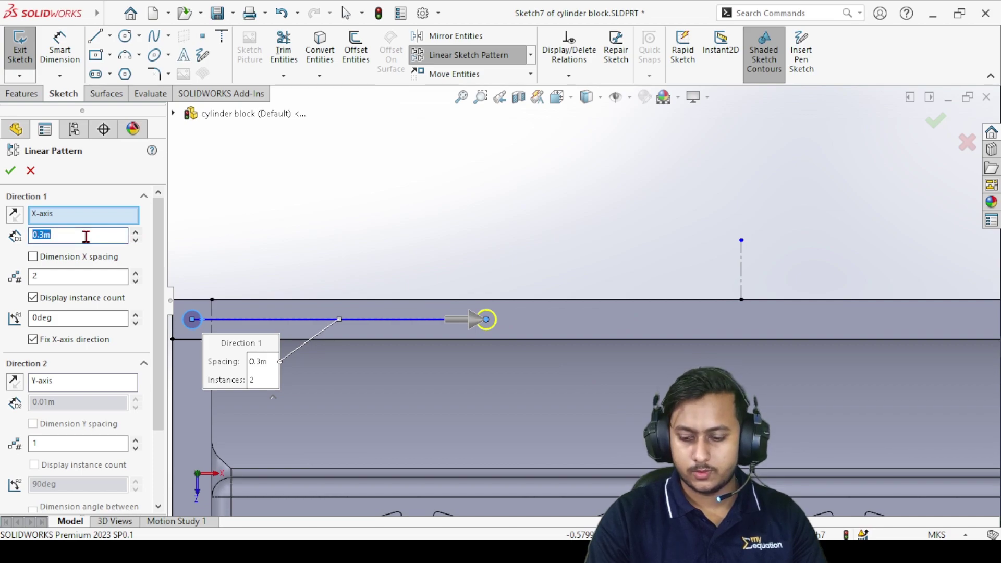
pyautogui.press('Return')
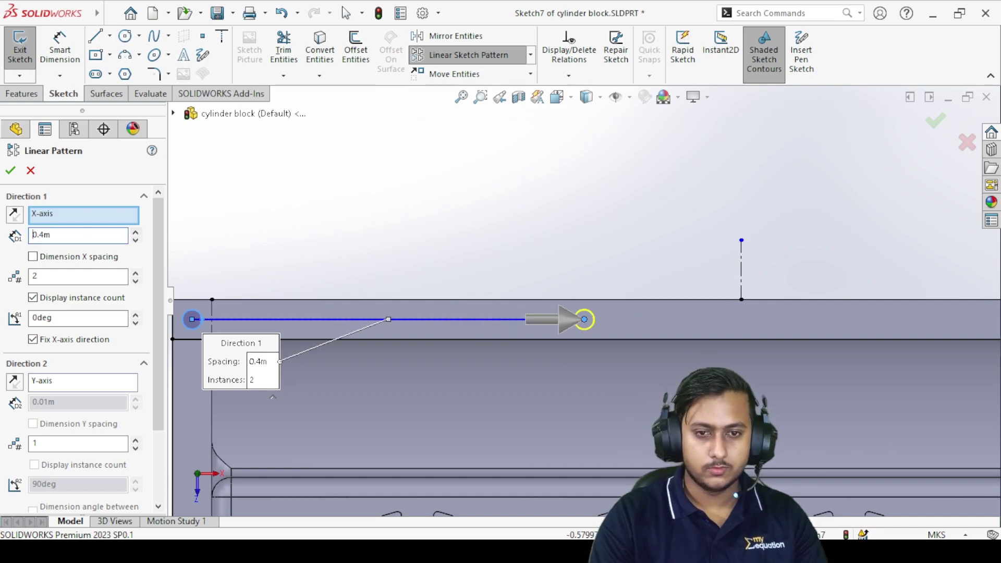
pyautogui.scroll(3, 583, 319)
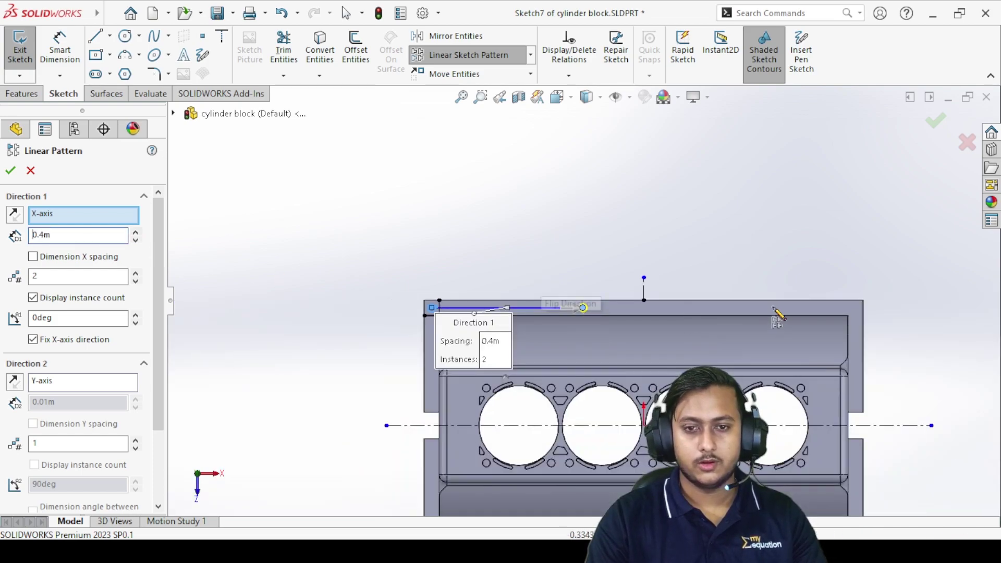
pyautogui.click(11, 172)
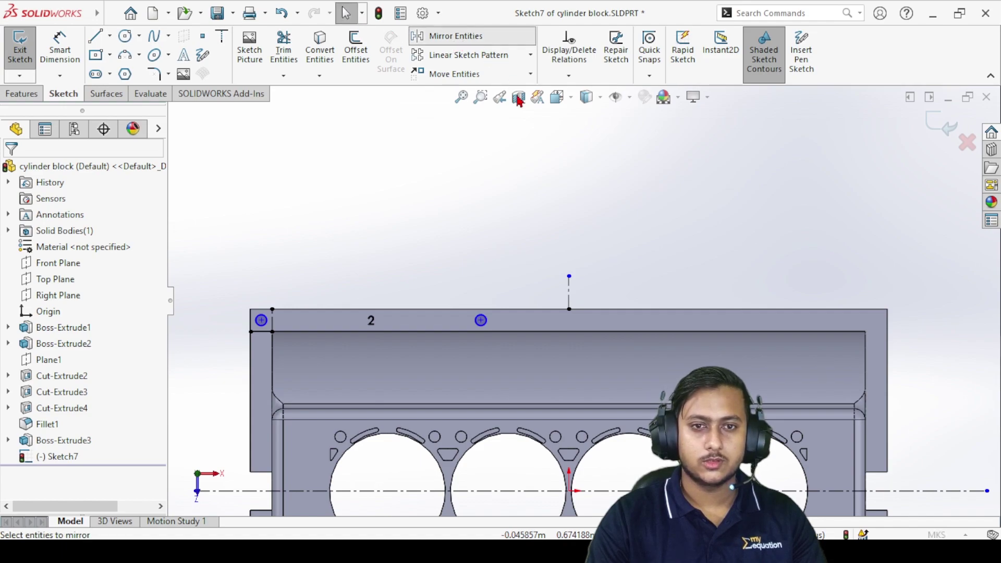
# - Mirror the corner circle and its patterned copy about the short vertical centerline on the flange's outer edge
pyautogui.click(453, 36)
pyautogui.click(262, 320)
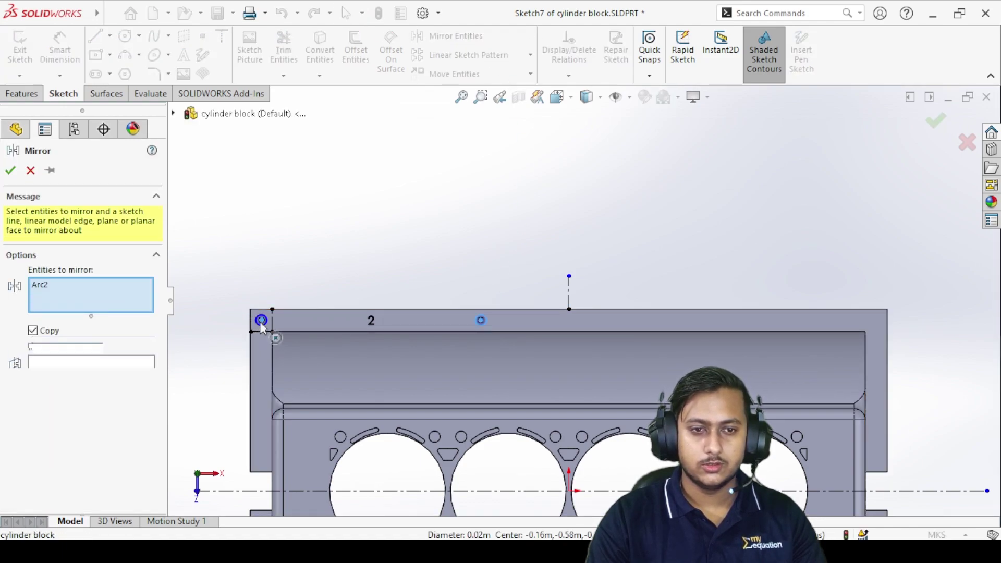
pyautogui.click(262, 331)
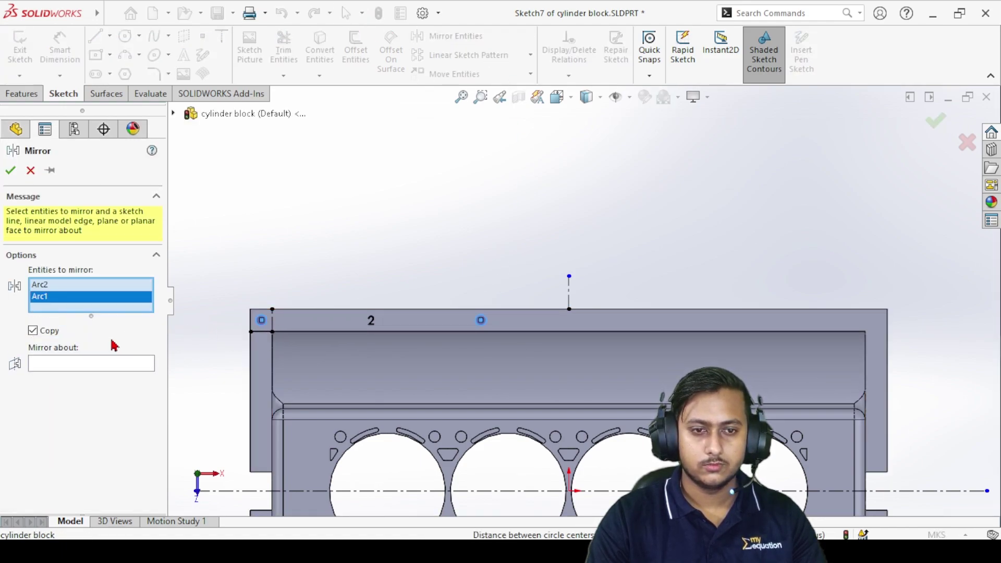
pyautogui.click(81, 365)
pyautogui.click(568, 285)
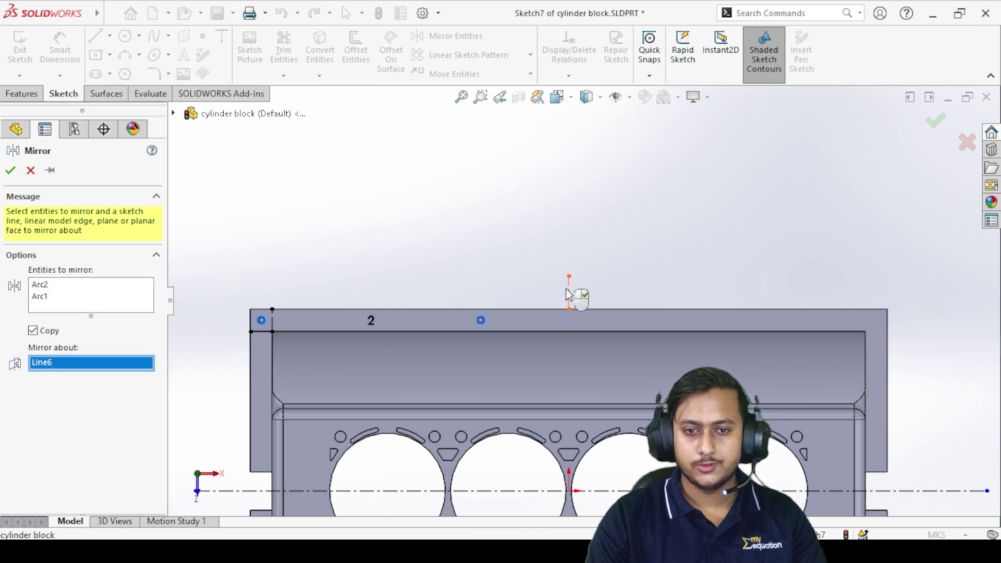
pyautogui.press('Return')
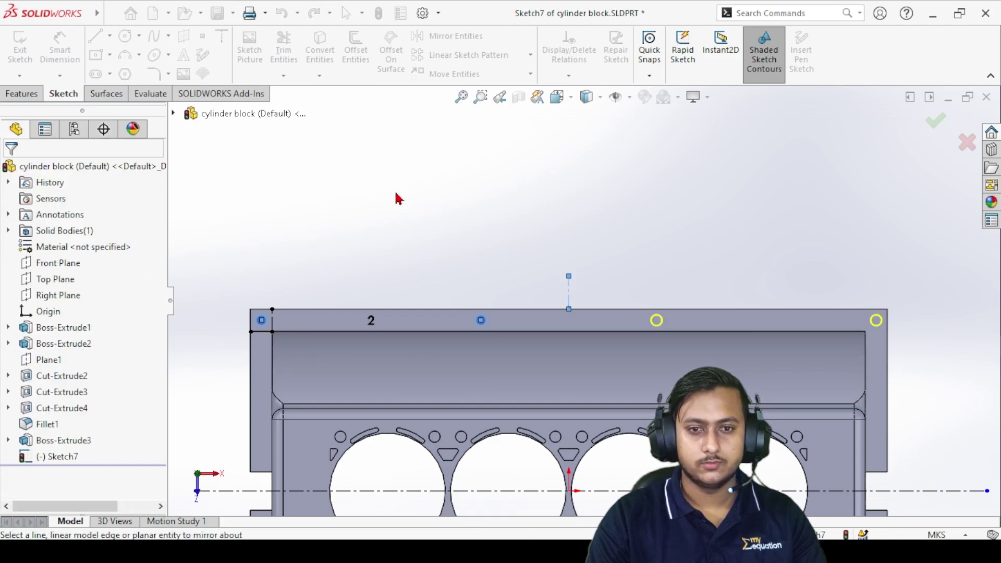
# - Delete the short vertical centerline at the midpoint of the flange's outer edge
pyautogui.click(568, 301)
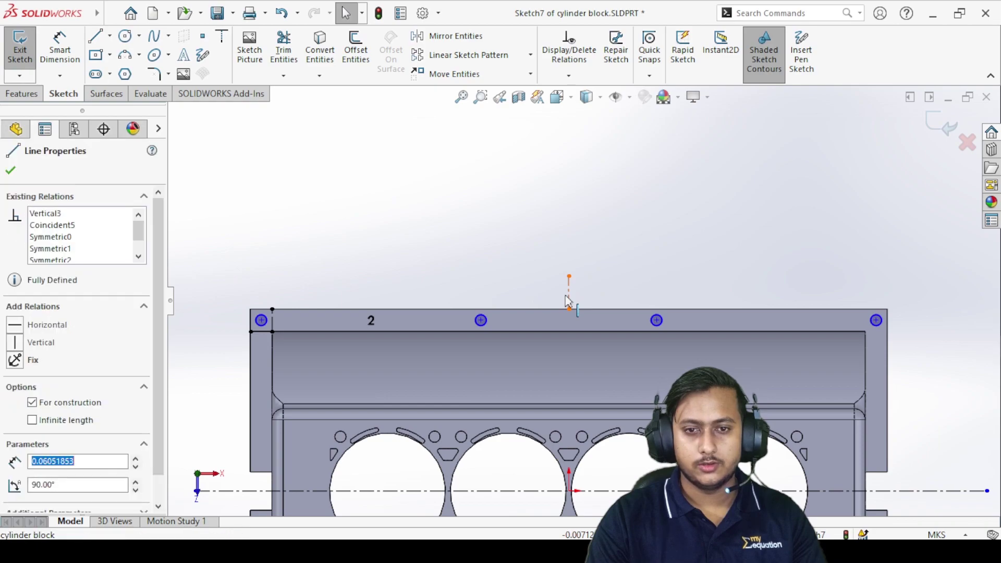
pyautogui.rightClick(568, 289)
pyautogui.click(596, 493)
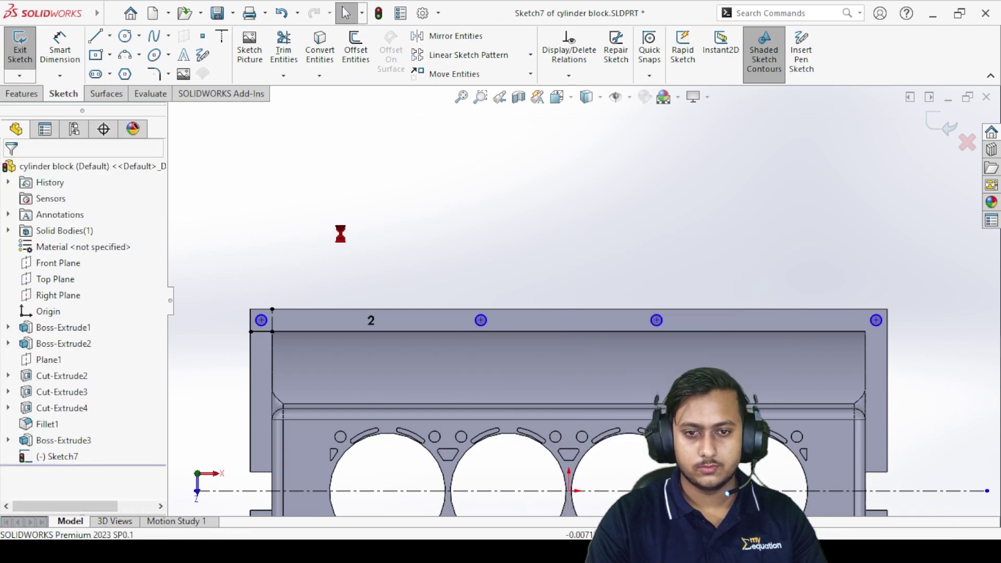
# - Try to mirror the four flange circles from a window selection that also includes the corner helper lines
pyautogui.moveTo(206, 249); pyautogui.dragTo(935, 330)
pyautogui.click(543, 226)
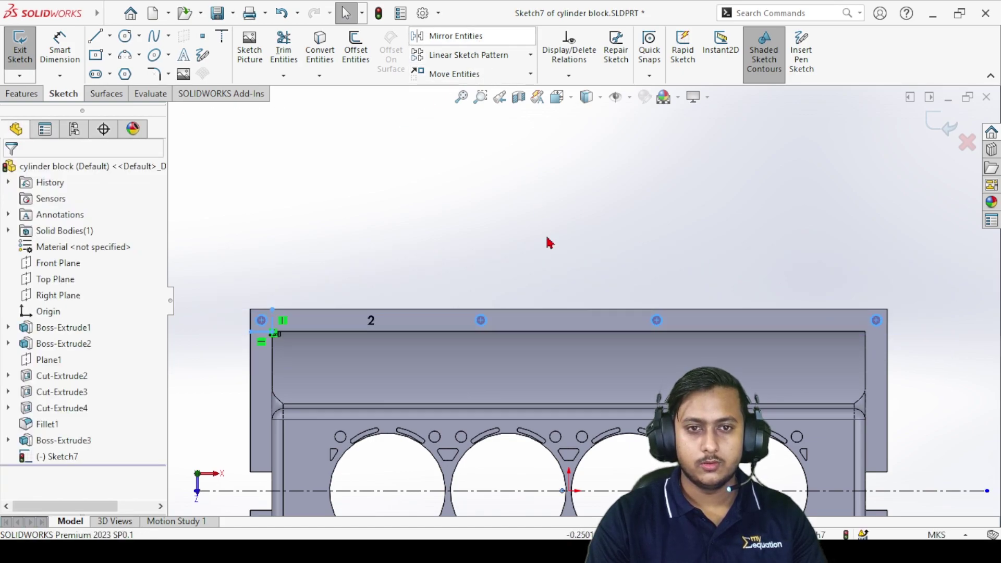
pyautogui.scroll(3, 554, 268)
pyautogui.scroll(-1, 634, 446)
pyautogui.scroll(-3, 634, 445)
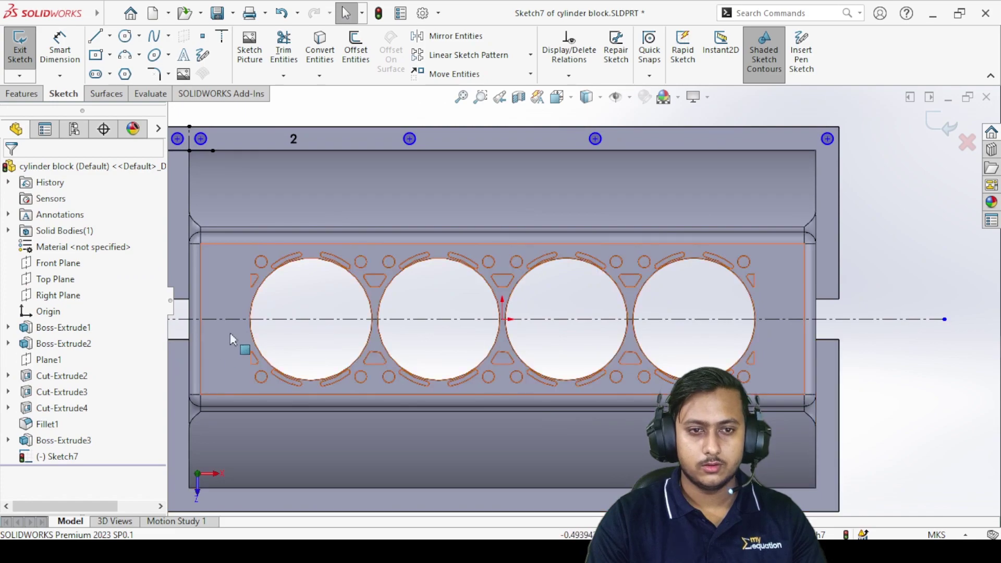
# - Leave the restarted Mirror command without mirroring anything, undo the last mirror of the circles, and clear the selection
pyautogui.click(447, 42)
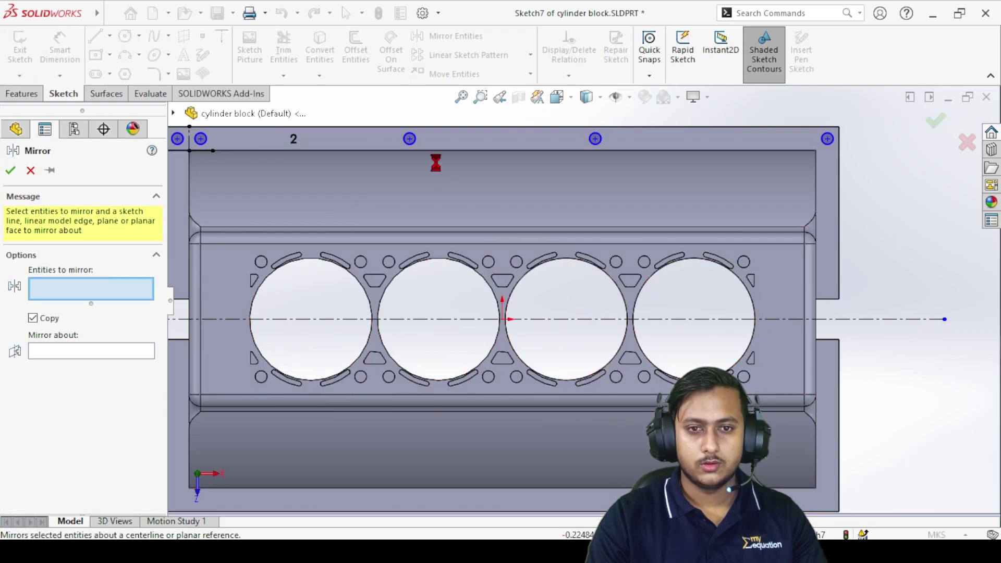
pyautogui.scroll(2, 458, 171)
pyautogui.scroll(3, 395, 182)
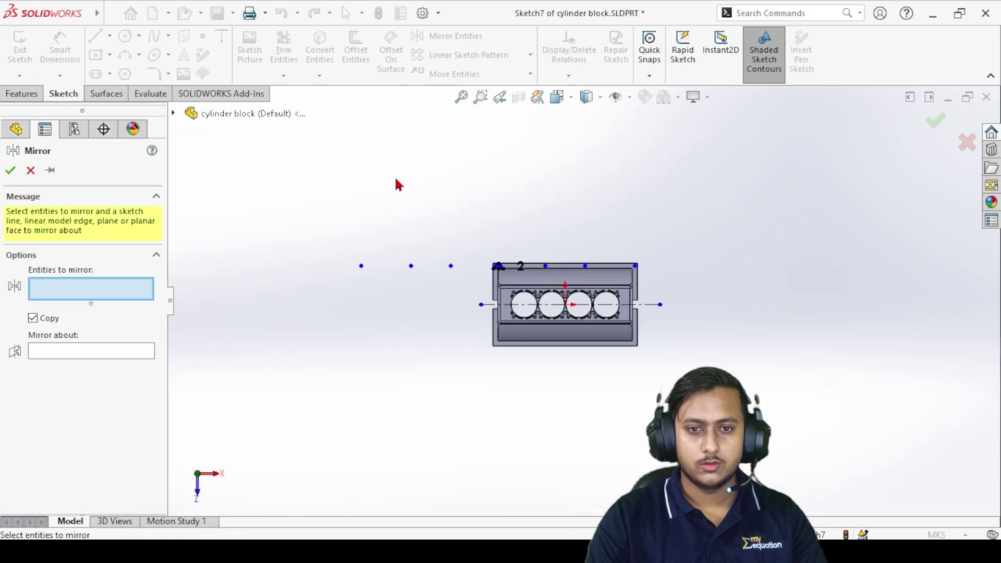
pyautogui.scroll(-2, 481, 276)
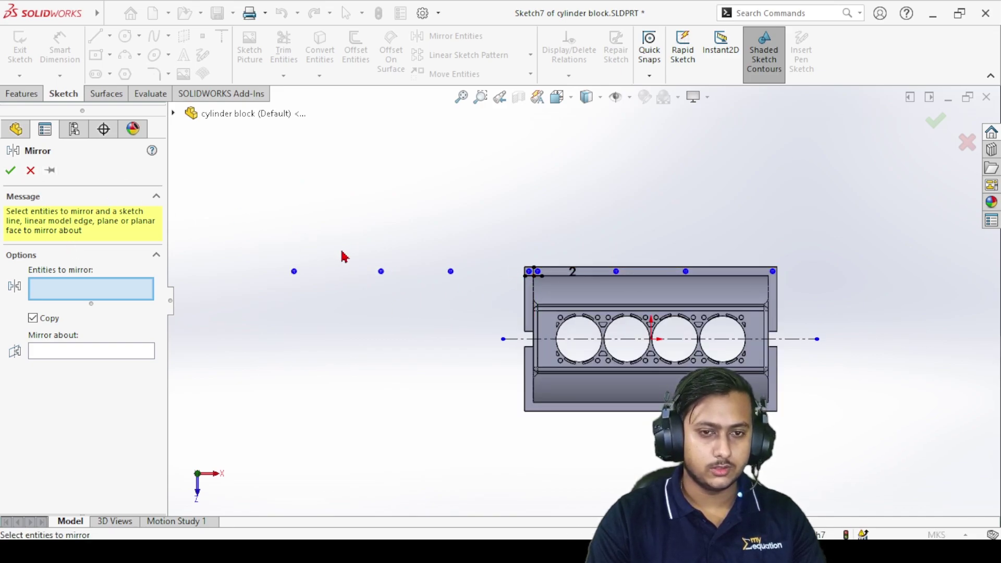
pyautogui.click(8, 174)
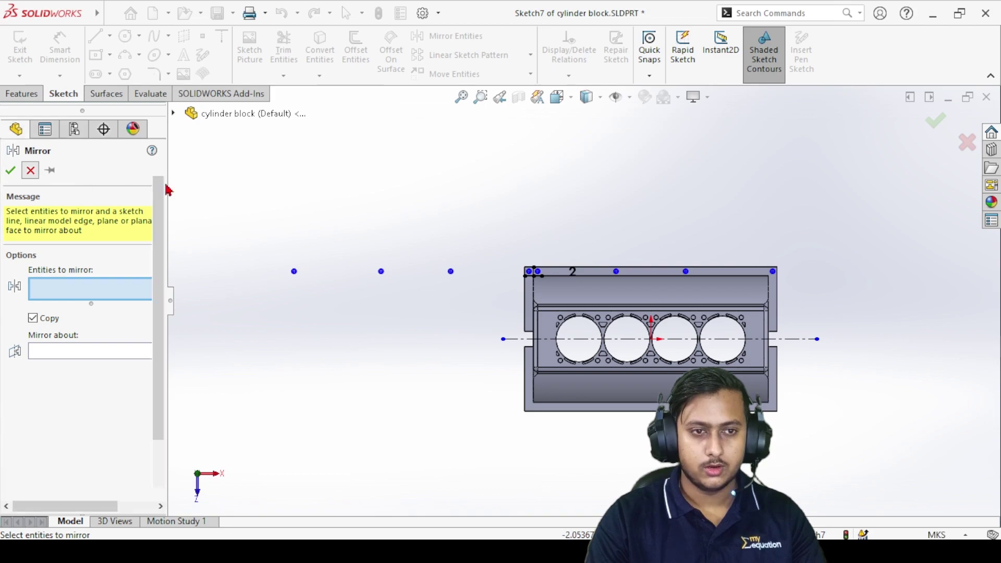
pyautogui.hotkey('ctrl', 'z')
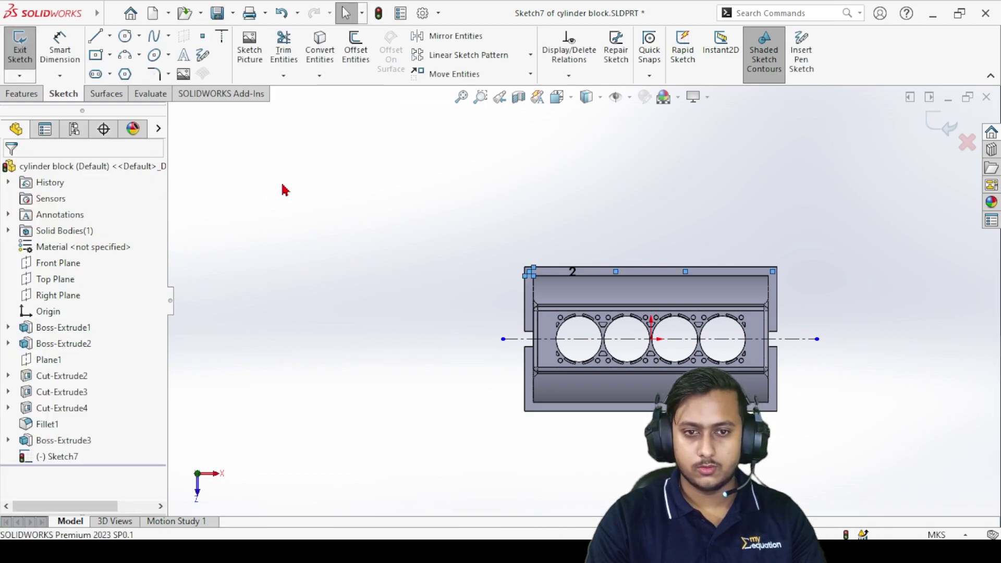
pyautogui.scroll(1, 777, 306)
pyautogui.scroll(-2, 777, 306)
pyautogui.scroll(-1, 746, 313)
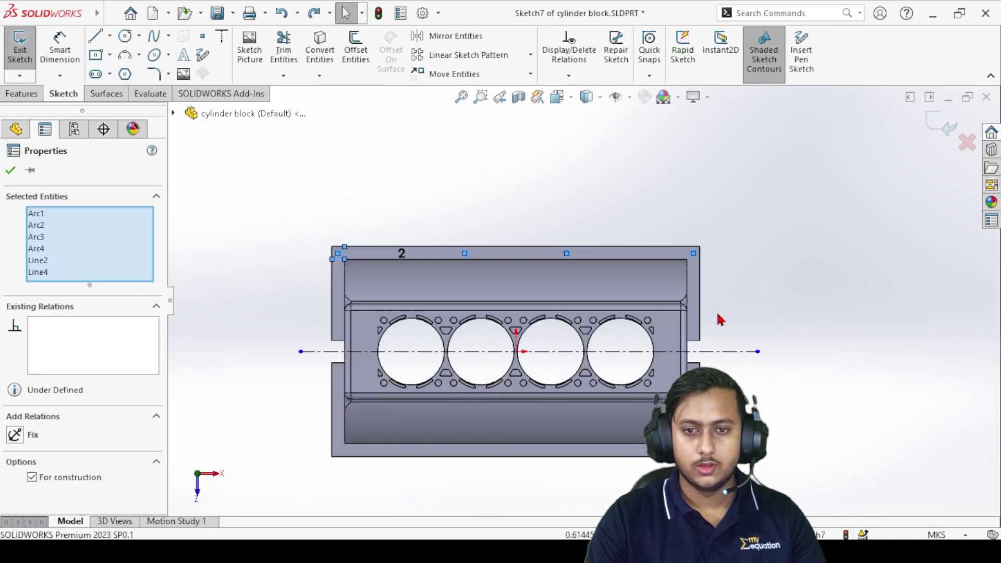
pyautogui.click(265, 204)
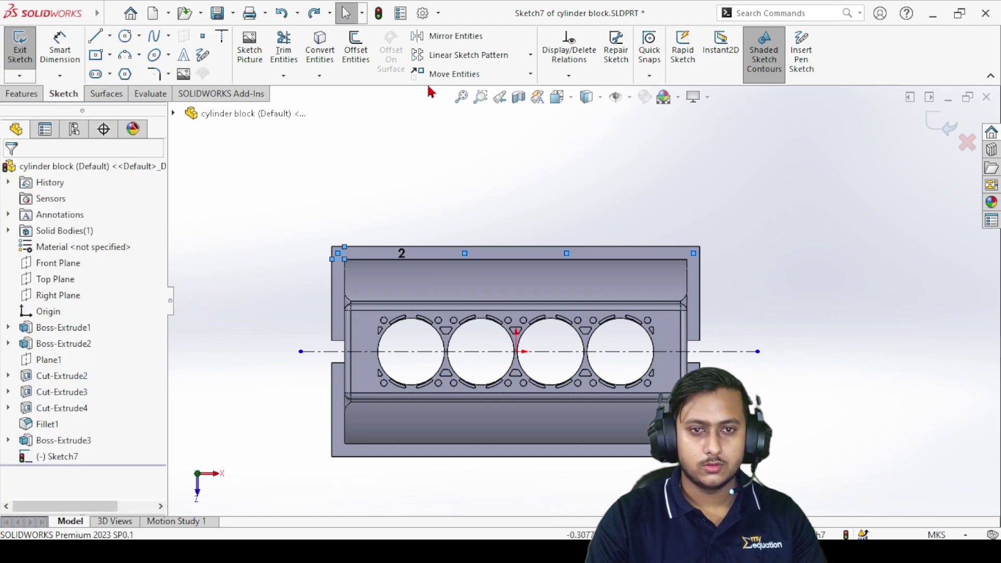
# - Mirror only the four flange circles about the long centerline through the origin onto the opposite flange side
pyautogui.scroll(-3, 340, 253)
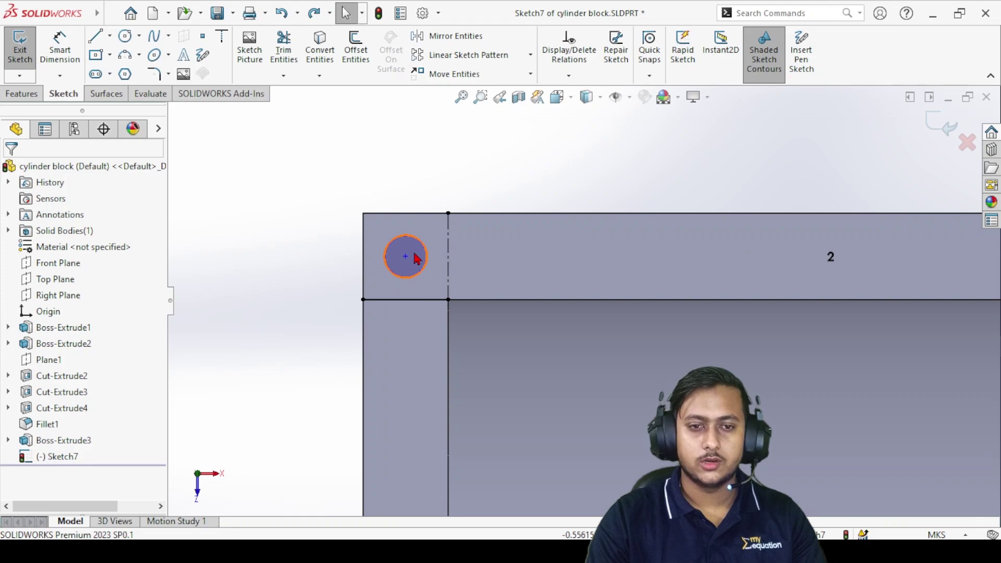
pyautogui.click(417, 259)
pyautogui.scroll(6, 586, 268)
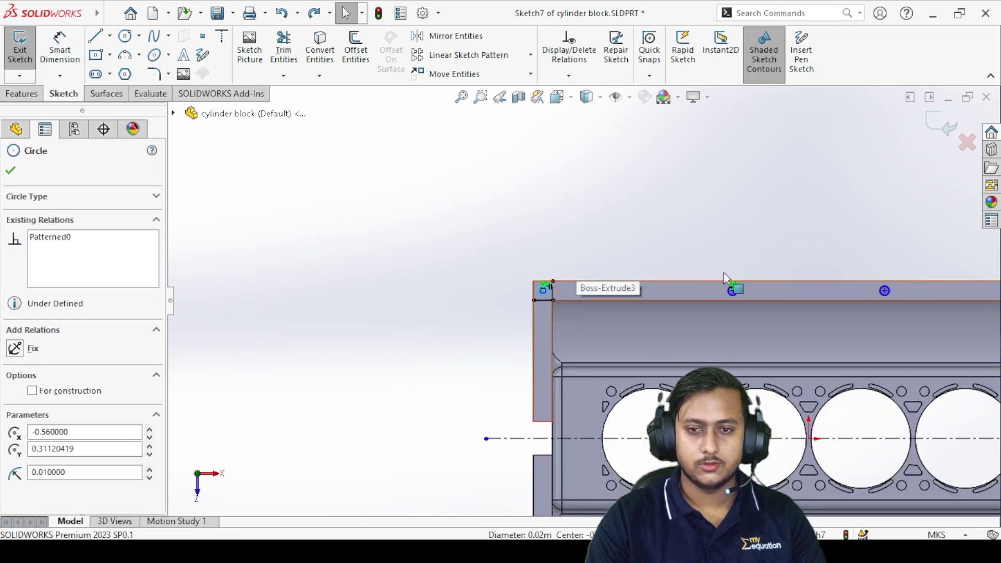
pyautogui.scroll(-3, 926, 280)
pyautogui.moveTo(907, 260)
pyautogui.mouseDown()
pyautogui.moveTo(695, 333)
pyautogui.moveTo(403, 319)
pyautogui.moveTo(289, 331)
pyautogui.mouseUp()
pyautogui.scroll(2, 409, 233)
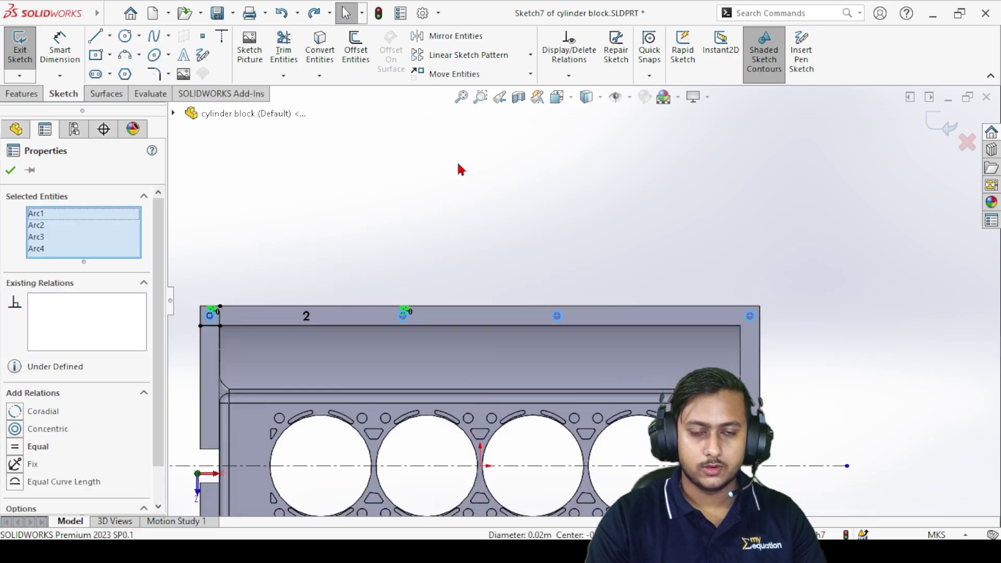
pyautogui.click(454, 35)
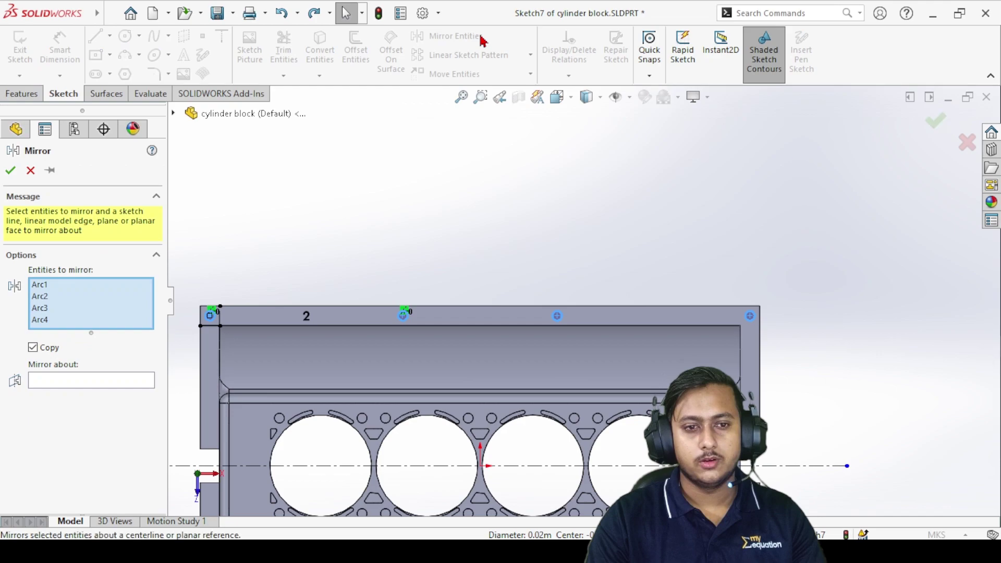
pyautogui.click(90, 381)
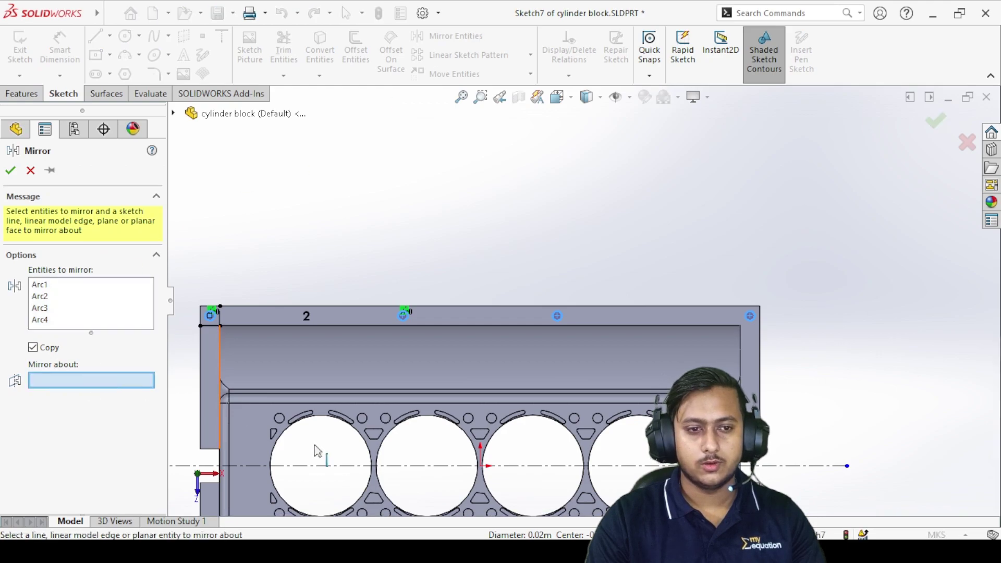
pyautogui.click(337, 465)
pyautogui.click(10, 170)
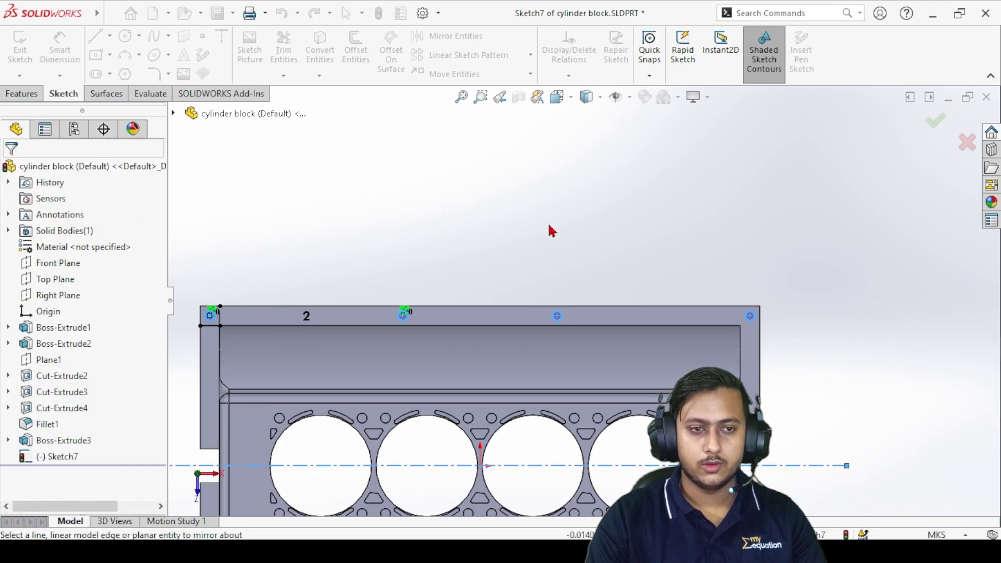
pyautogui.scroll(6, 579, 239)
pyautogui.scroll(-1, 579, 442)
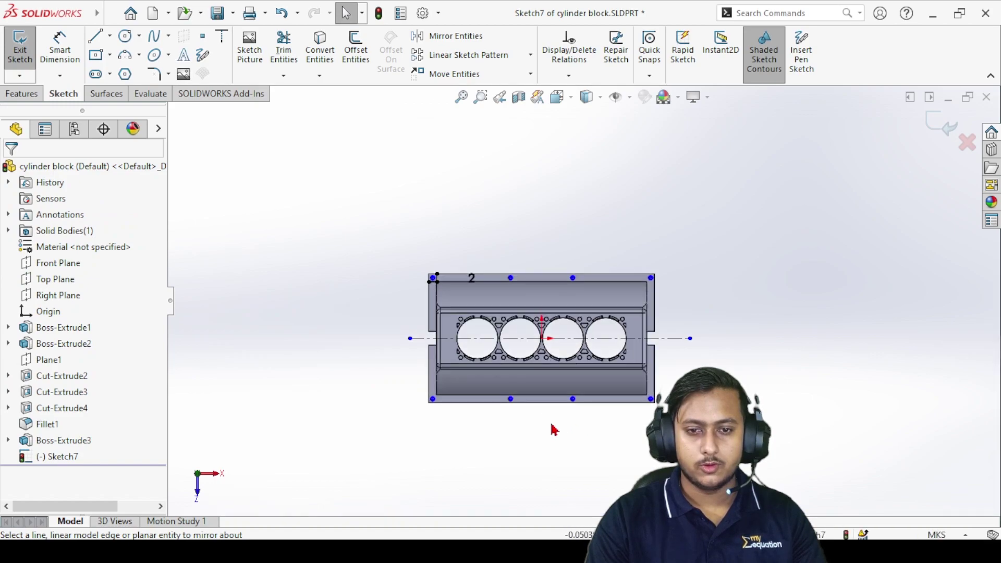
pyautogui.scroll(-4, 615, 405)
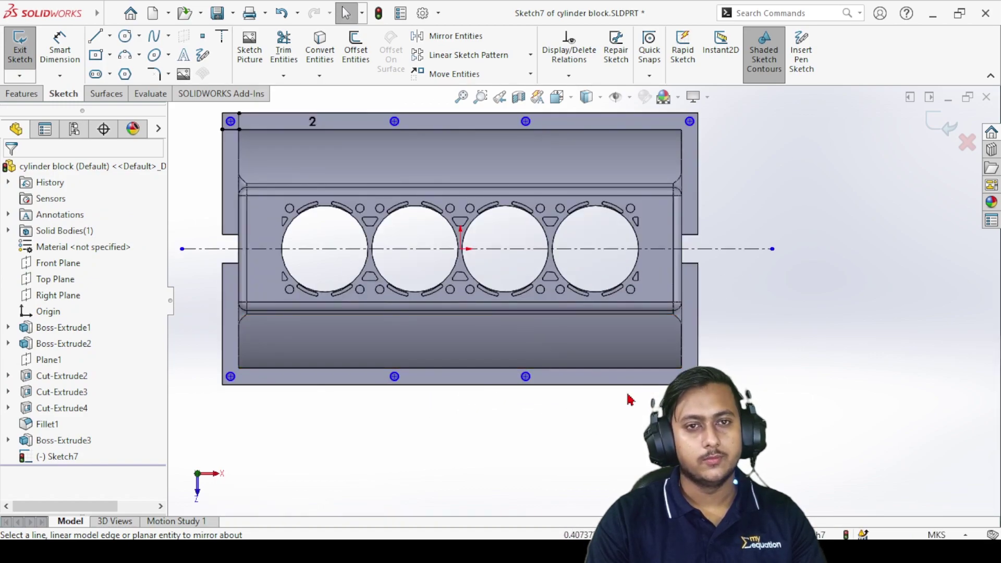
# - Start an extruded cut from the circle sketch with a blind depth of 0.091 m, directed down through the flange
pyautogui.click(27, 99)
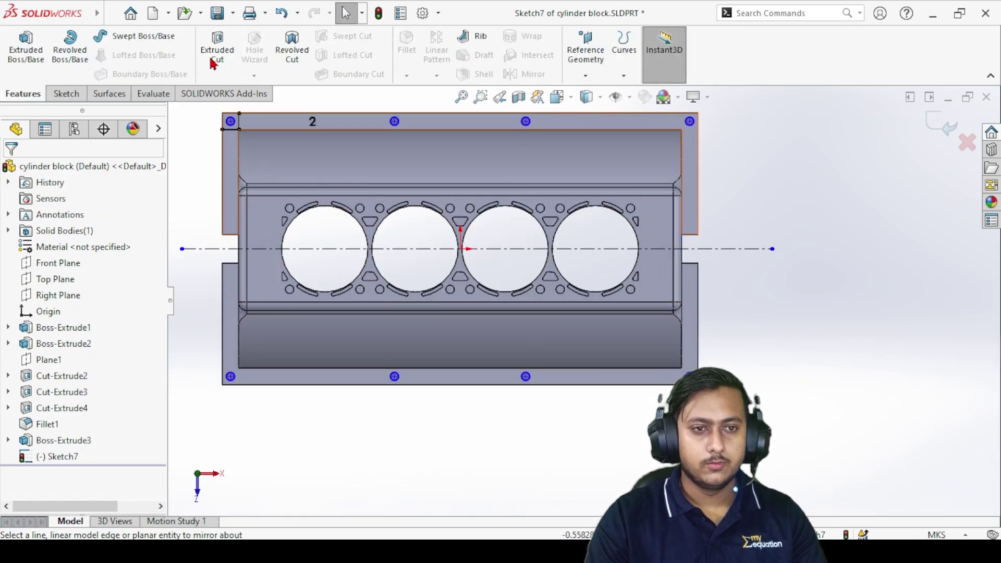
pyautogui.click(217, 49)
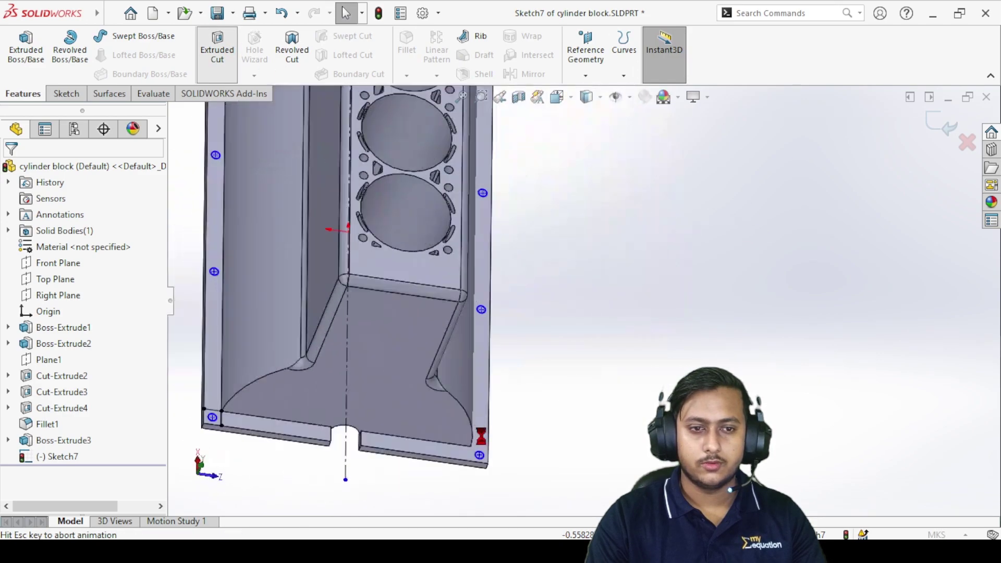
pyautogui.moveTo(521, 384); pyautogui.dragTo(512, 327, button='middle')
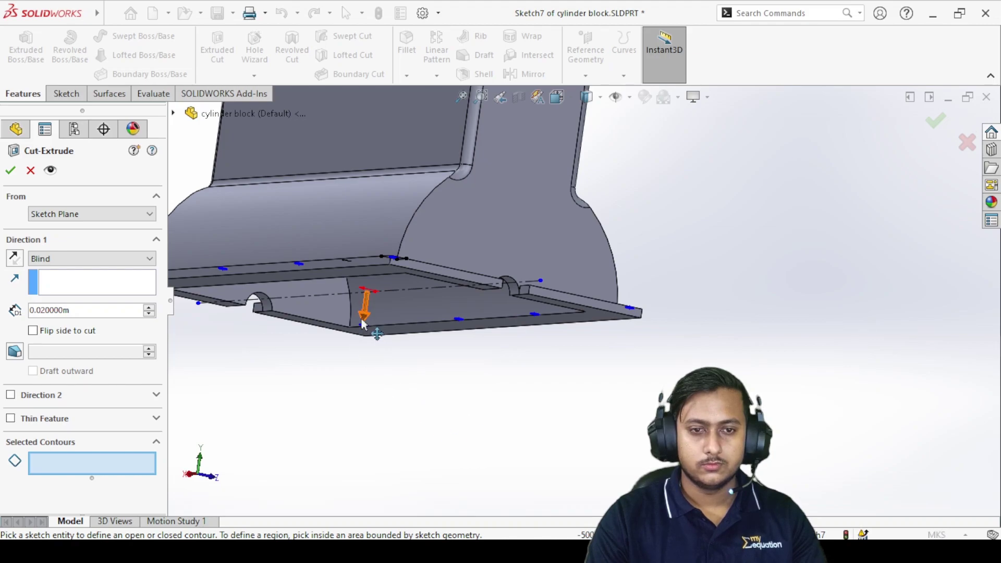
pyautogui.moveTo(363, 325); pyautogui.dragTo(375, 350)
pyautogui.moveTo(409, 404); pyautogui.dragTo(390, 457, button='middle')
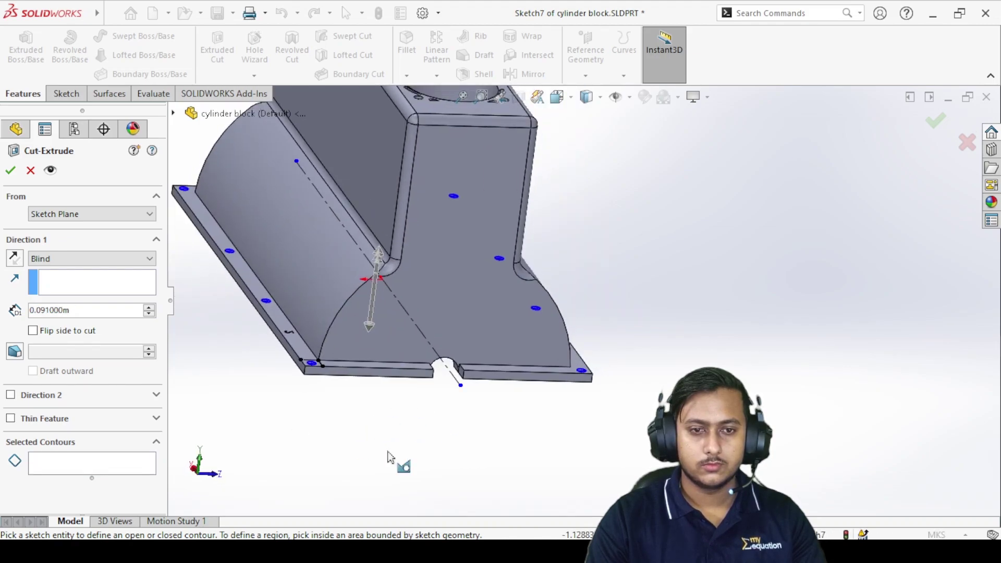
# - Add the four circles along the flange's negative-Z side as contours for the extruded cut
pyautogui.scroll(-8, 341, 398)
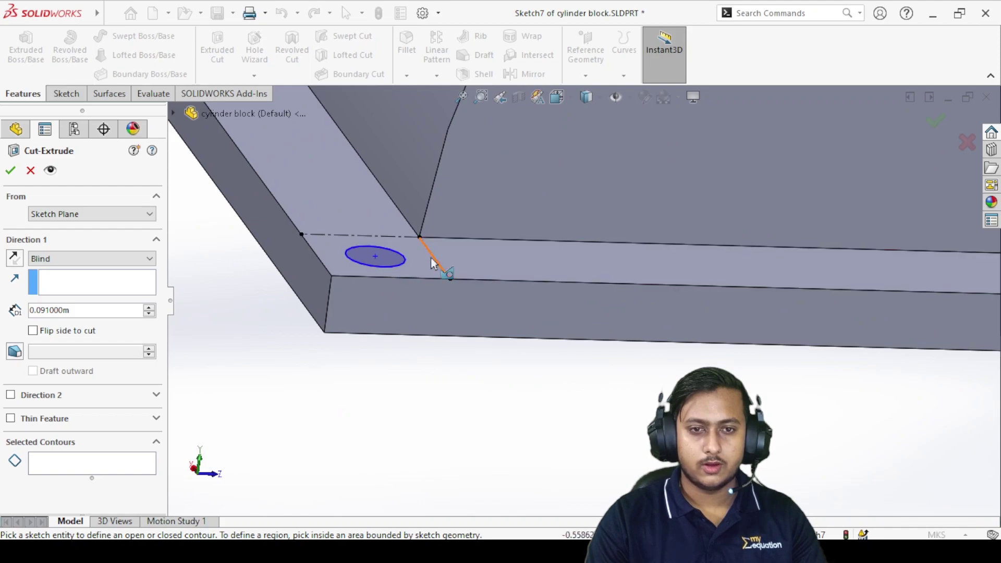
pyautogui.click(401, 268)
pyautogui.scroll(6, 404, 270)
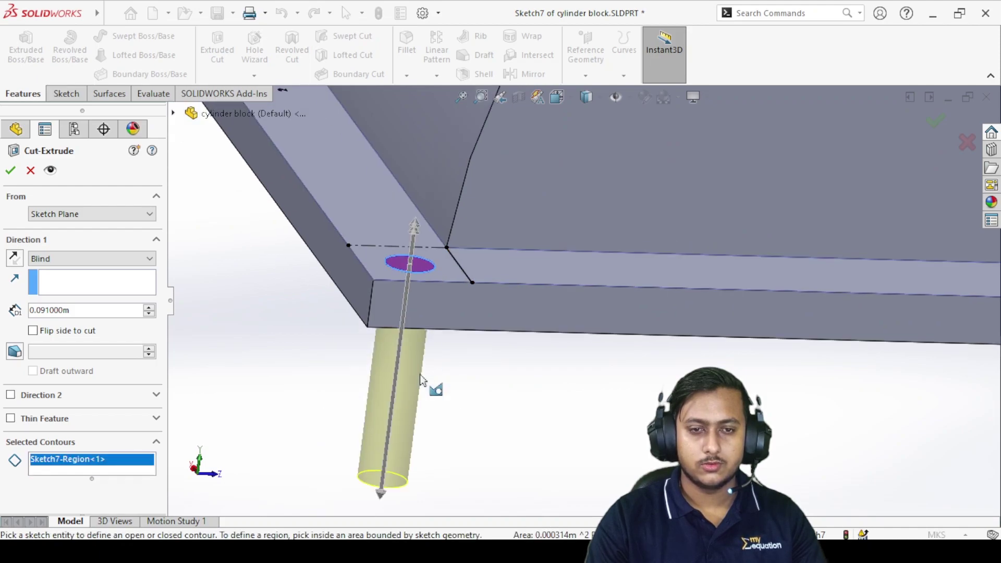
pyautogui.scroll(-5, 461, 341)
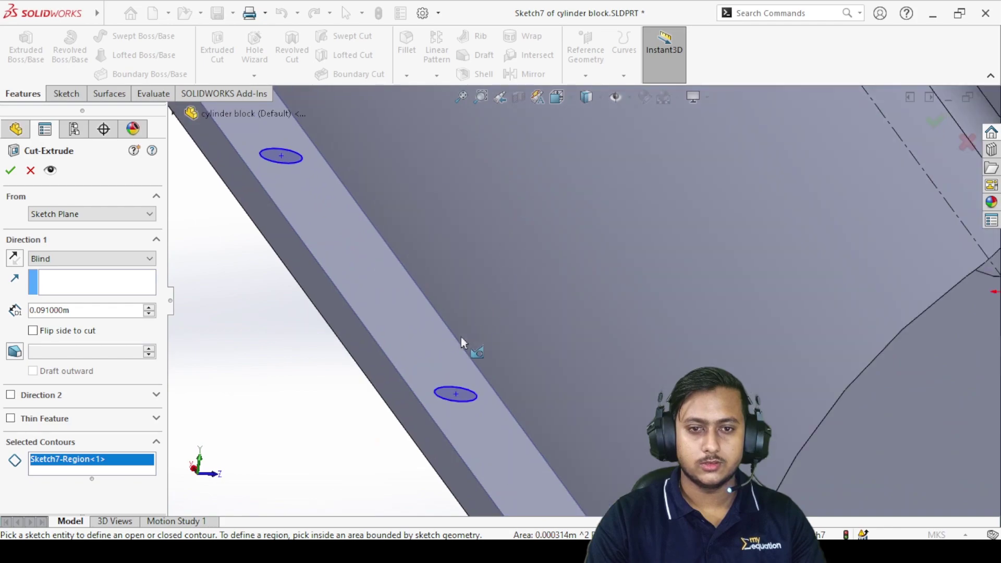
pyautogui.click(449, 403)
pyautogui.click(277, 161)
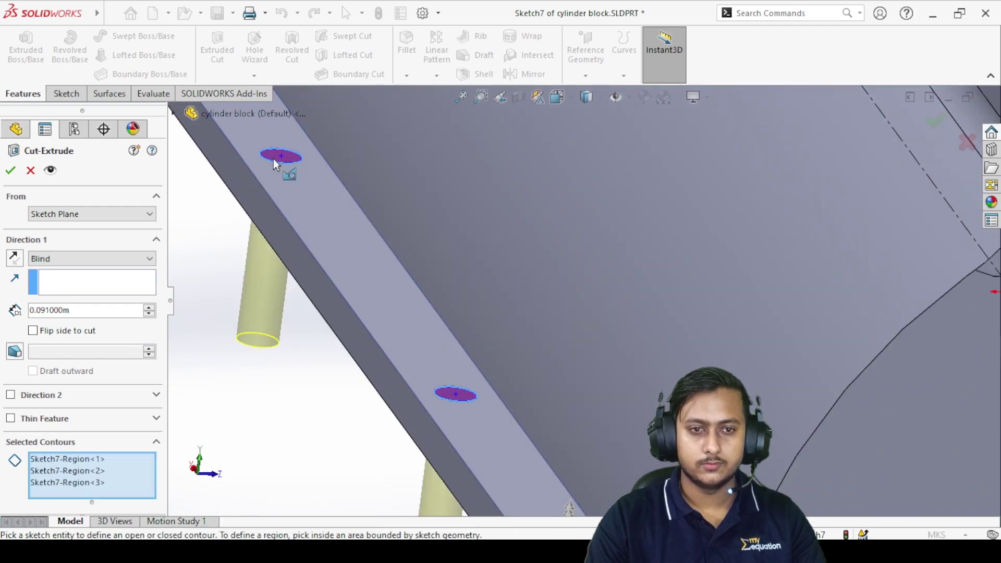
pyautogui.scroll(5, 277, 165)
pyautogui.scroll(-5, 500, 236)
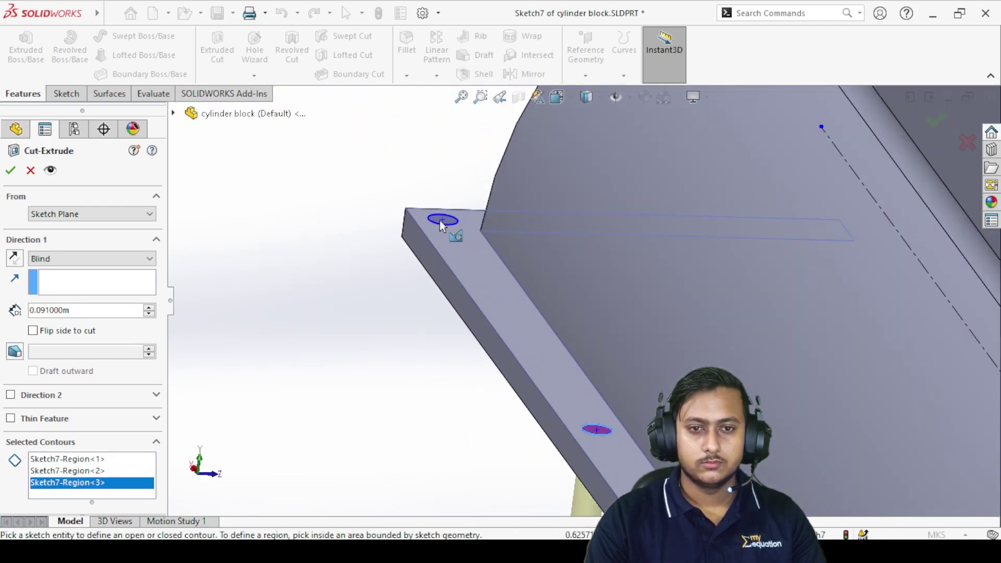
pyautogui.click(465, 270)
pyautogui.scroll(5, 568, 377)
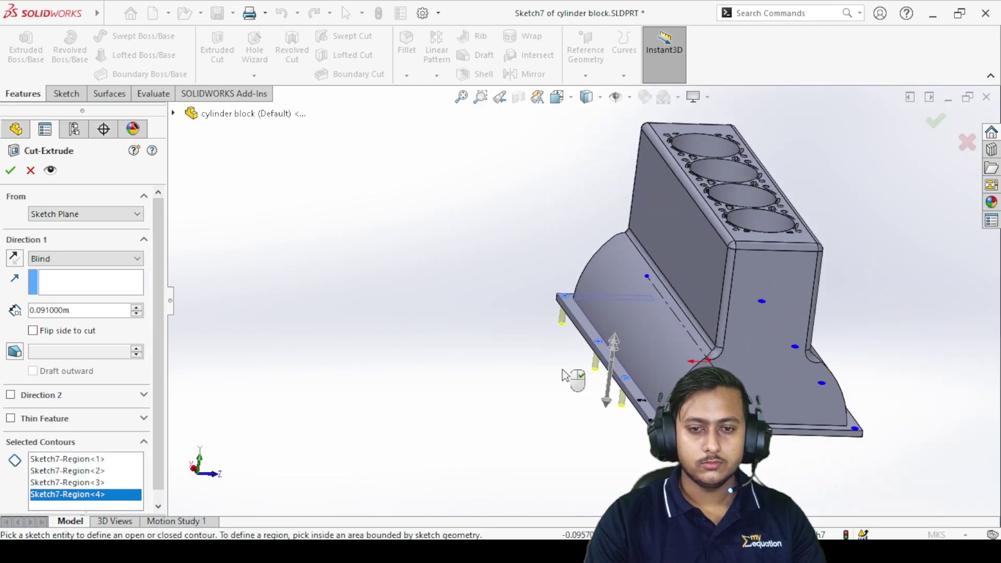
# - Add the four circles along the flange's positive-Z side as cut contours and complete the extruded cut
pyautogui.scroll(1, 563, 370)
pyautogui.scroll(-6, 751, 363)
pyautogui.moveTo(693, 339); pyautogui.dragTo(685, 370, button='middle')
pyautogui.click(336, 469)
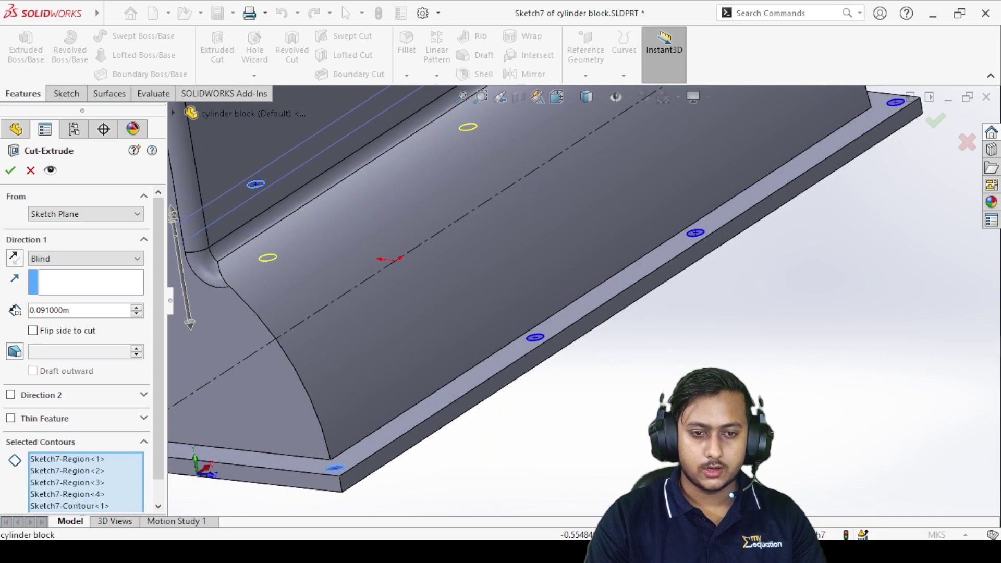
pyautogui.click(537, 339)
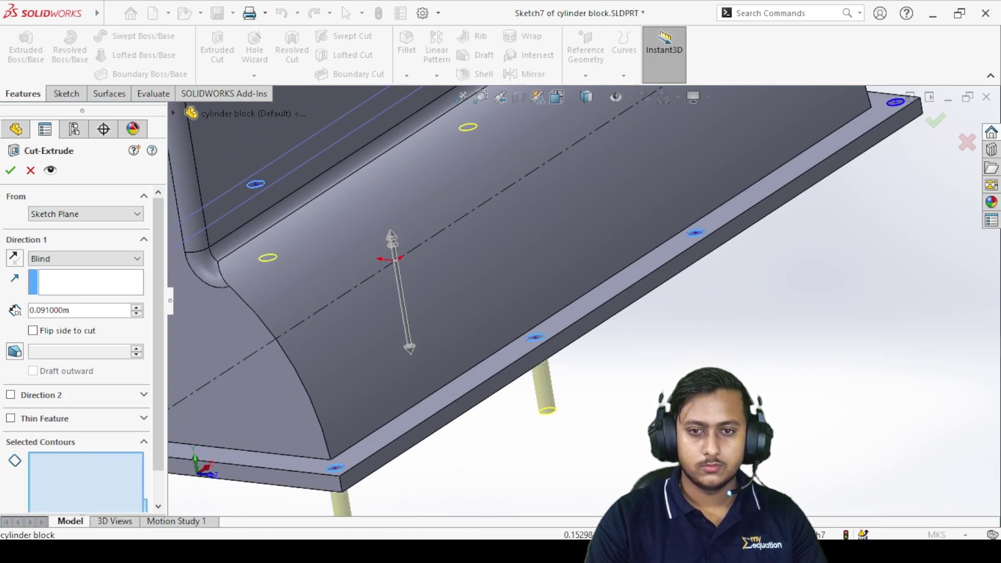
pyautogui.click(894, 101)
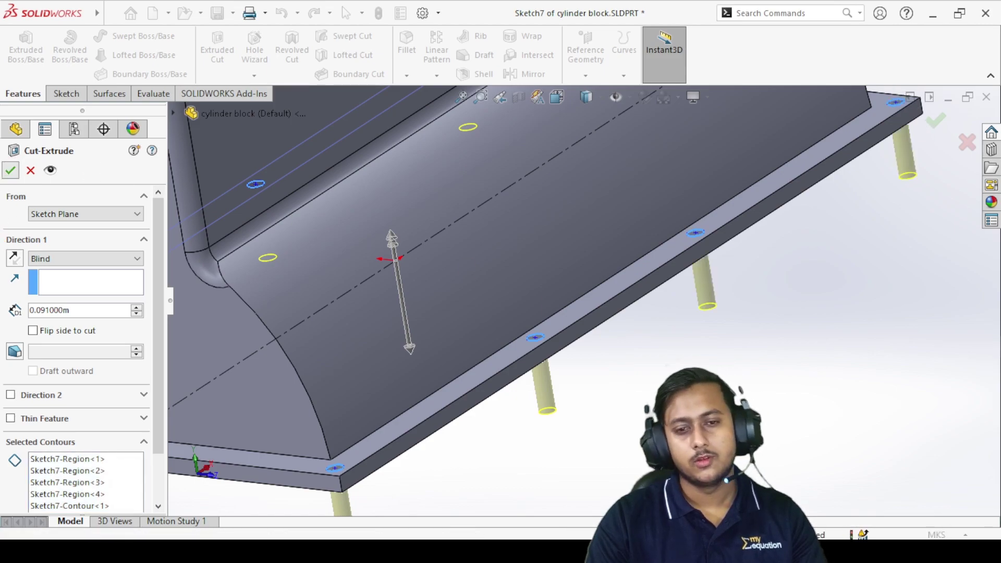
pyautogui.click(490, 464)
# - Examine the bolt holes cut through both flange sides from above and from the underside of the cylinder block
pyautogui.scroll(6, 489, 464)
pyautogui.moveTo(558, 331); pyautogui.dragTo(600, 152, button='middle')
pyautogui.moveTo(644, 218); pyautogui.dragTo(599, 290, button='middle')
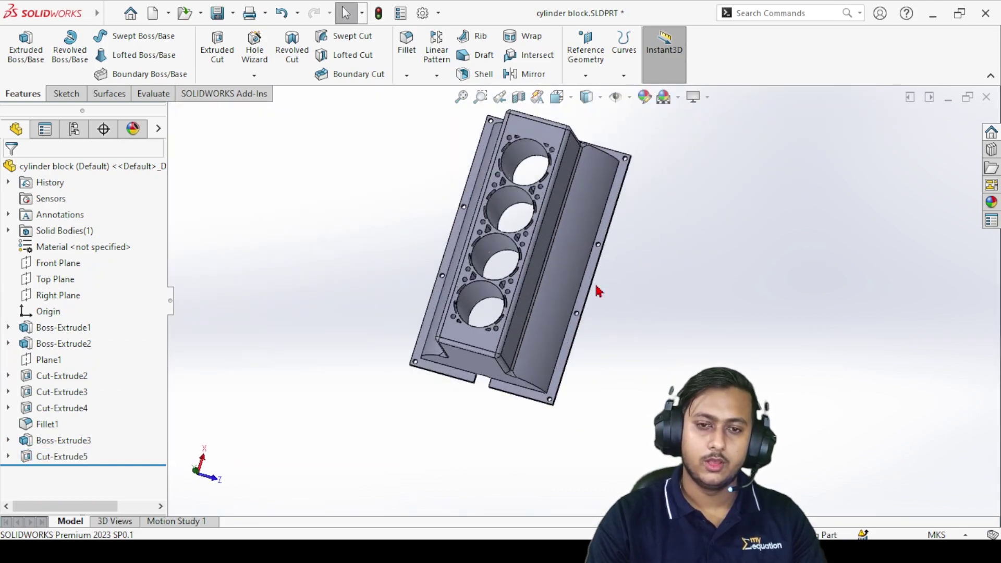
pyautogui.moveTo(557, 343); pyautogui.dragTo(620, 328, button='middle')
pyautogui.scroll(2, 621, 329)
pyautogui.scroll(-3, 589, 281)
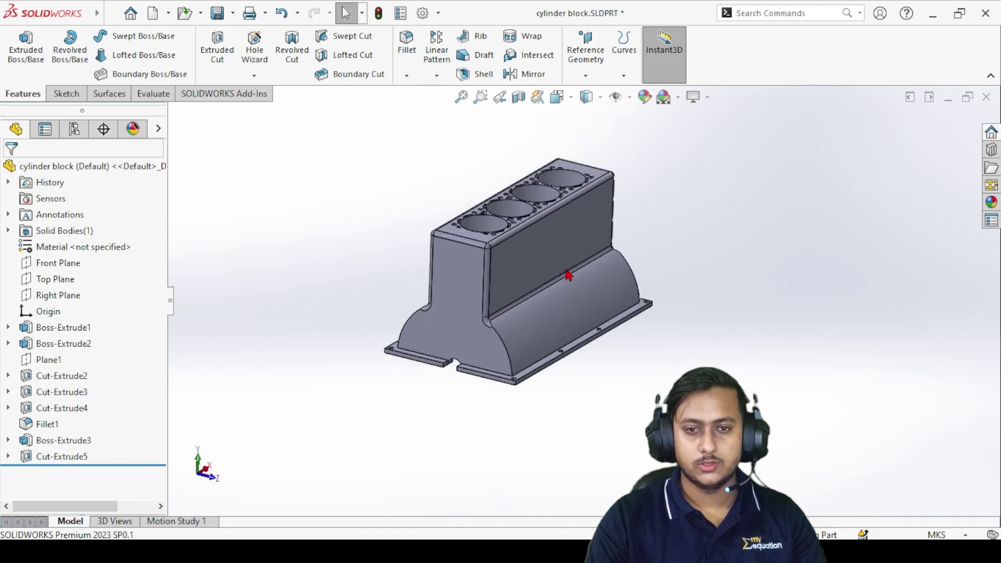
pyautogui.moveTo(501, 462); pyautogui.dragTo(353, 267, button='middle')
pyautogui.rightClick(381, 234)
pyautogui.click(291, 198)
pyautogui.moveTo(495, 311); pyautogui.dragTo(551, 261, button='middle')
pyautogui.scroll(-4, 539, 316)
pyautogui.scroll(4, 530, 348)
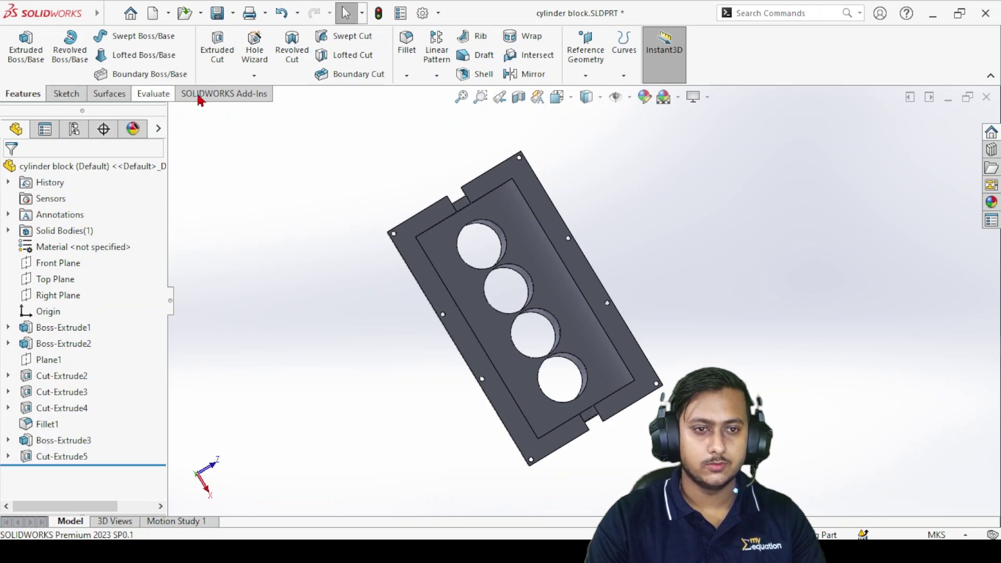
# - Measure the distance between the two long outer side faces of the mounting flange
pyautogui.click(154, 97)
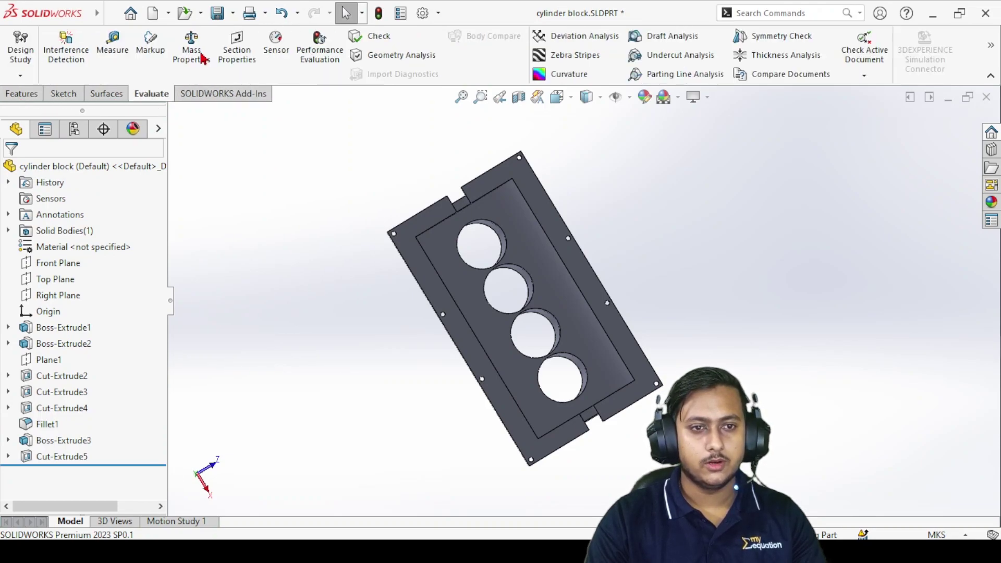
pyautogui.click(114, 46)
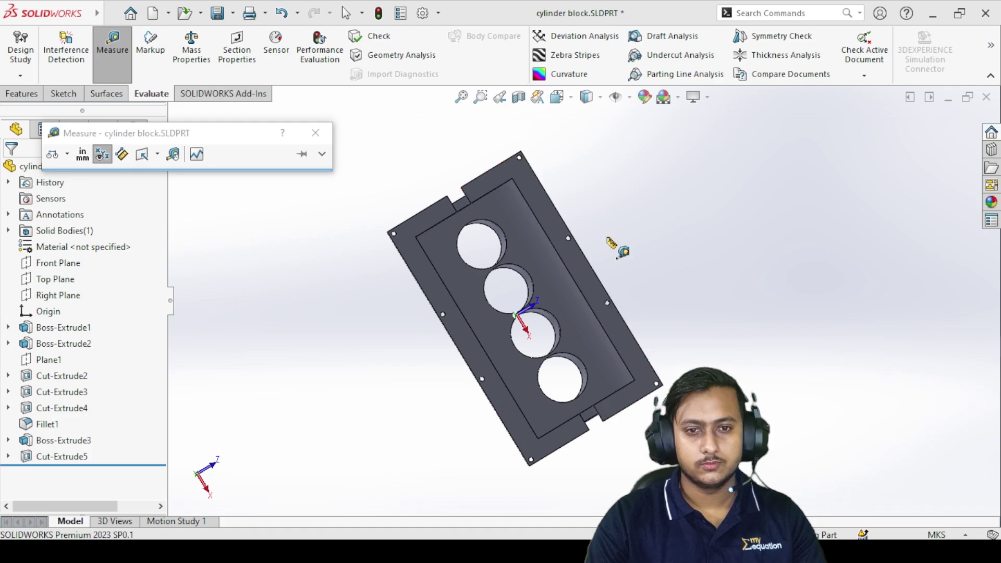
pyautogui.scroll(-5, 537, 243)
pyautogui.moveTo(483, 205); pyautogui.dragTo(431, 339, button='middle')
pyautogui.scroll(2, 646, 239)
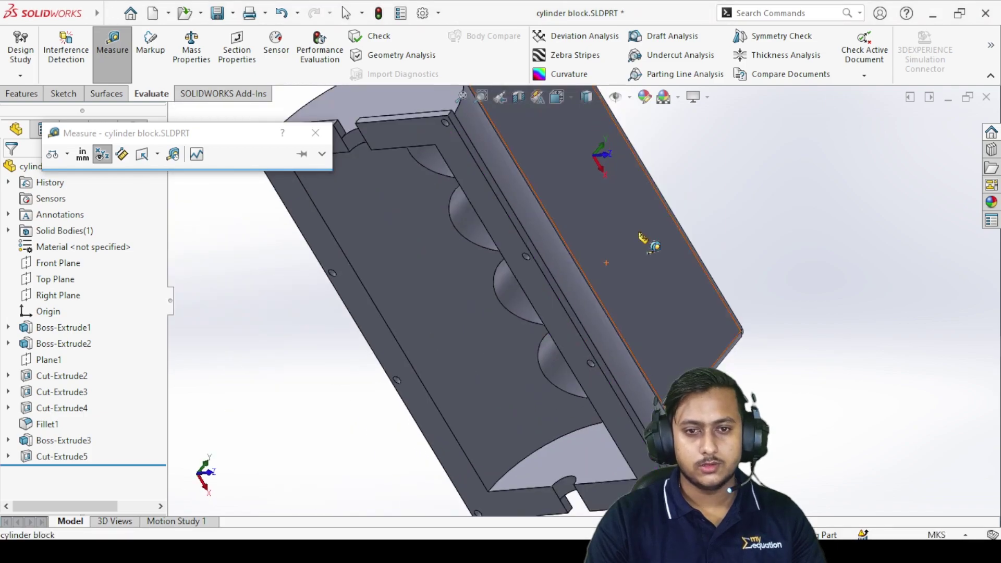
pyautogui.scroll(-5, 523, 188)
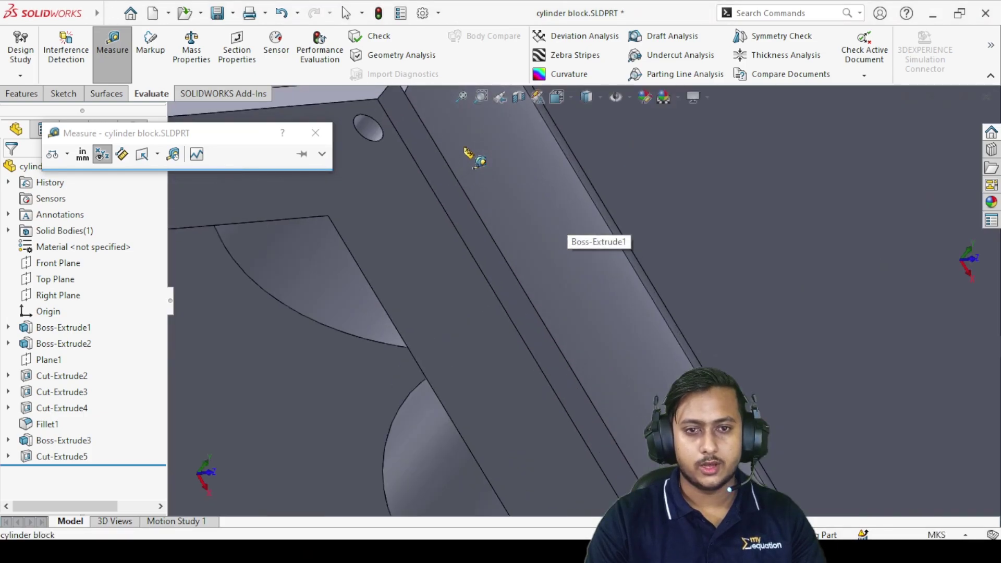
pyautogui.click(456, 180)
pyautogui.scroll(5, 537, 405)
pyautogui.moveTo(537, 404); pyautogui.dragTo(469, 312, button='middle')
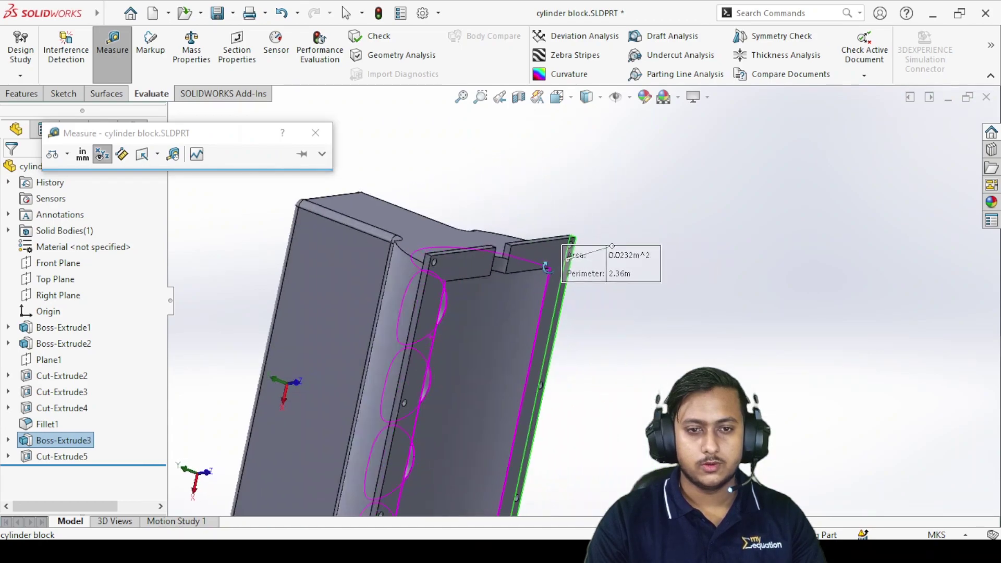
pyautogui.scroll(-5, 471, 314)
pyautogui.click(371, 264)
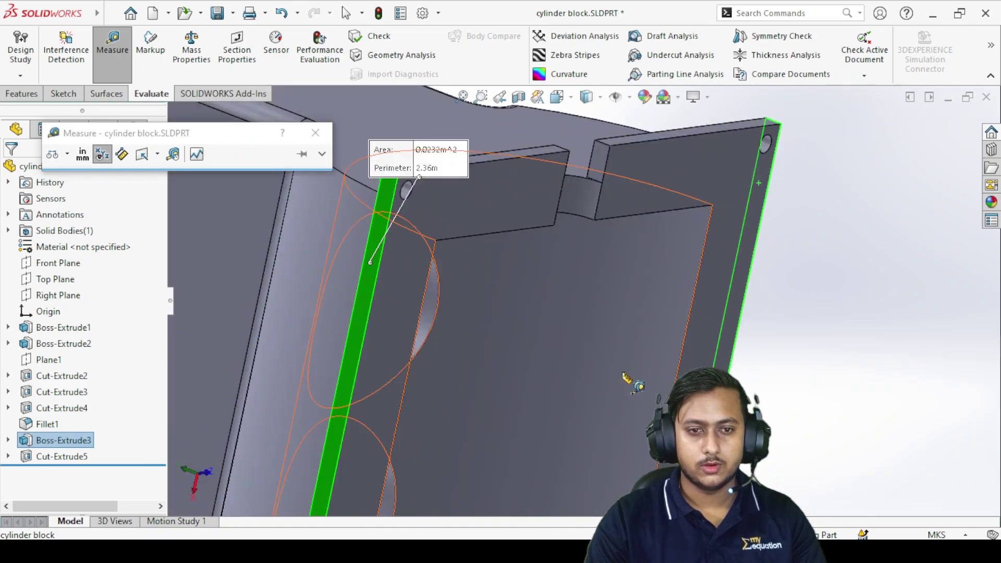
pyautogui.moveTo(614, 375); pyautogui.dragTo(570, 340, button='middle')
pyautogui.click(569, 339)
pyautogui.scroll(5, 578, 359)
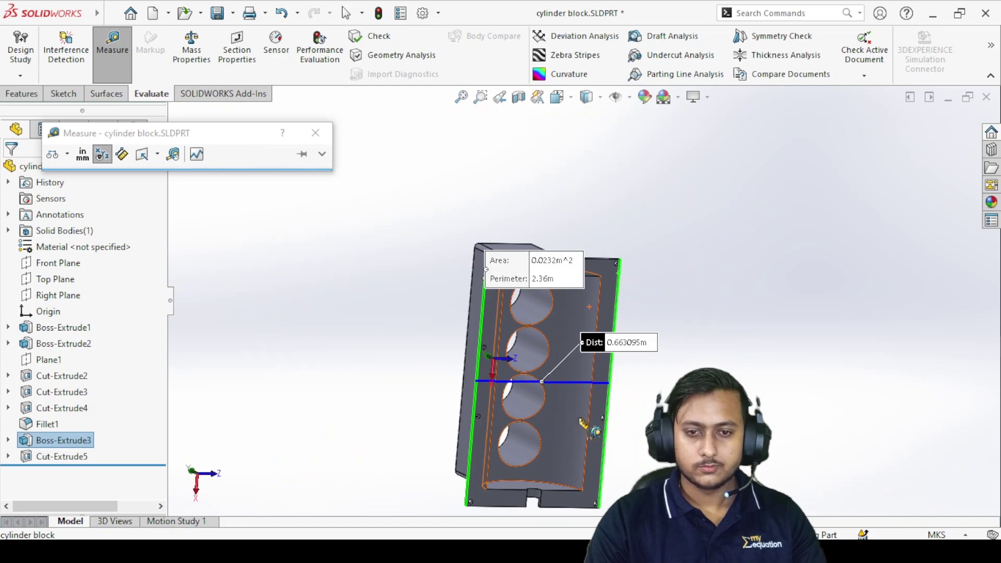
pyautogui.scroll(-8, 586, 340)
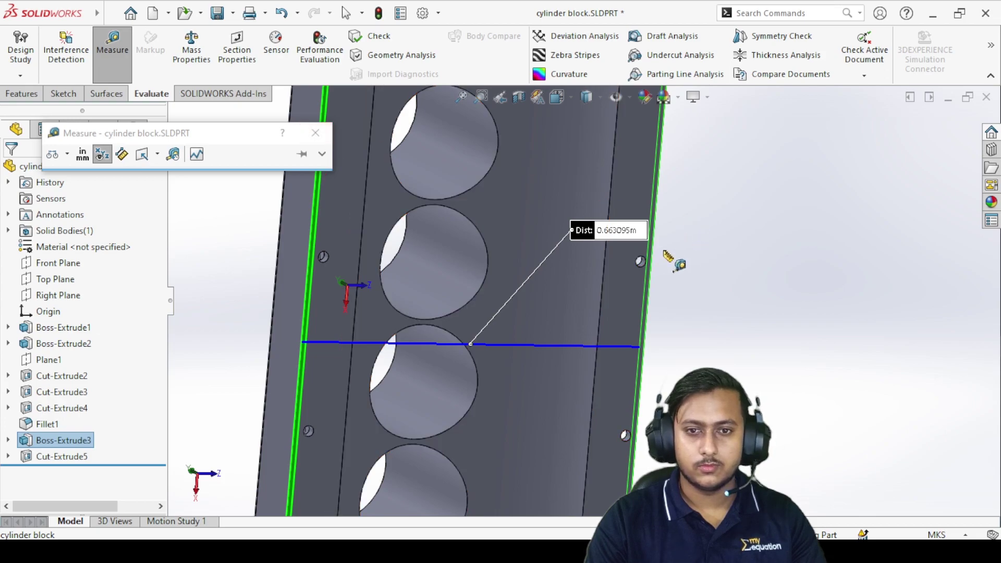
pyautogui.click(326, 132)
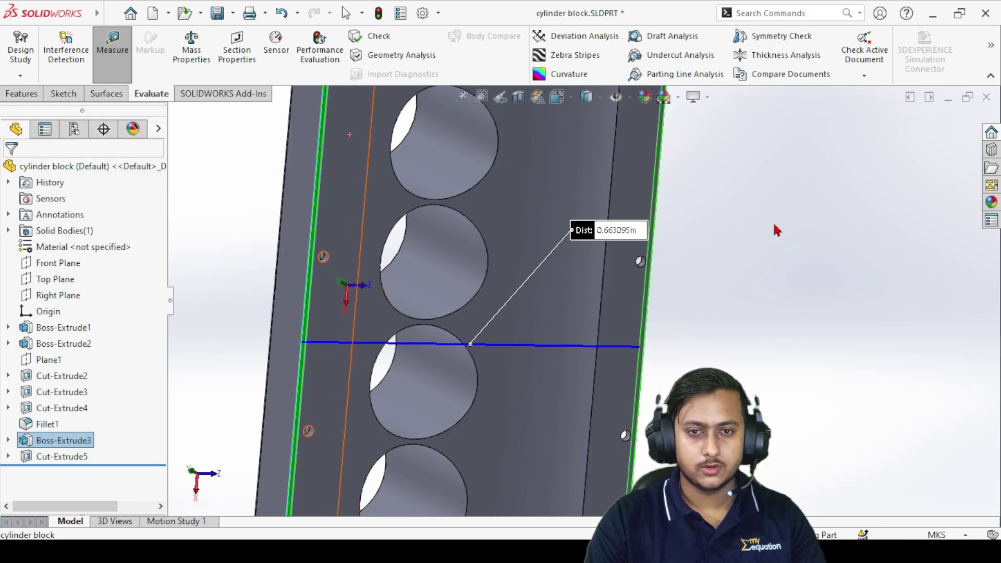
# - Start a sketch on the flange's underside and convert the outlines of both flange halves into sketch entities
pyautogui.press('f')
pyautogui.scroll(-1, 584, 259)
pyautogui.moveTo(584, 259); pyautogui.dragTo(564, 270, button='middle')
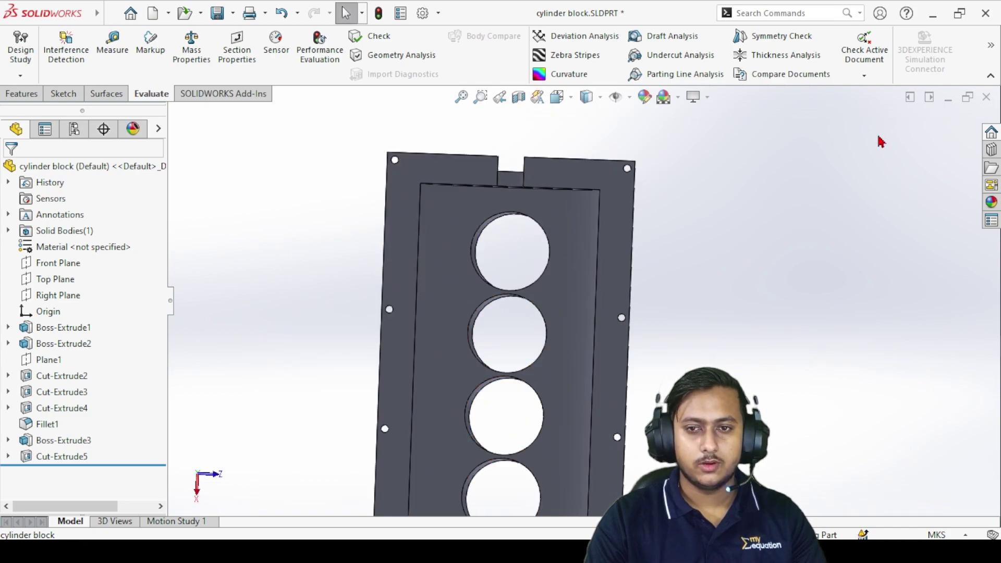
pyautogui.rightClick(455, 162)
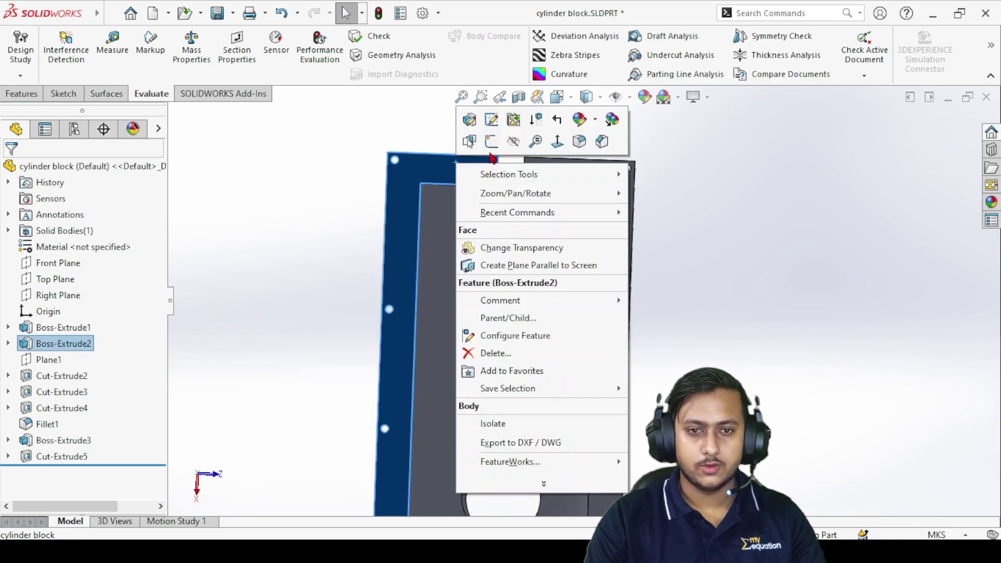
pyautogui.click(494, 144)
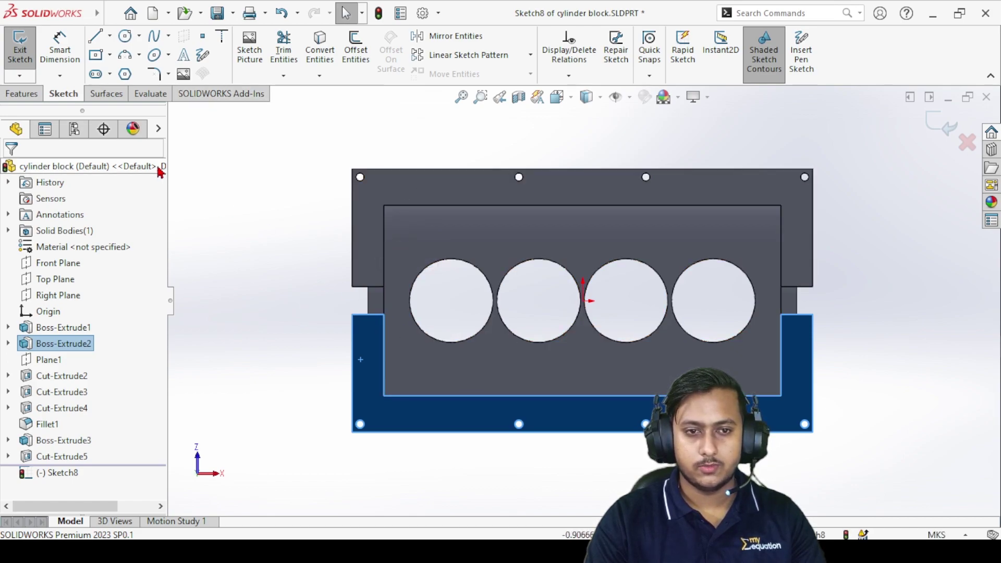
pyautogui.click(319, 48)
pyautogui.click(369, 207)
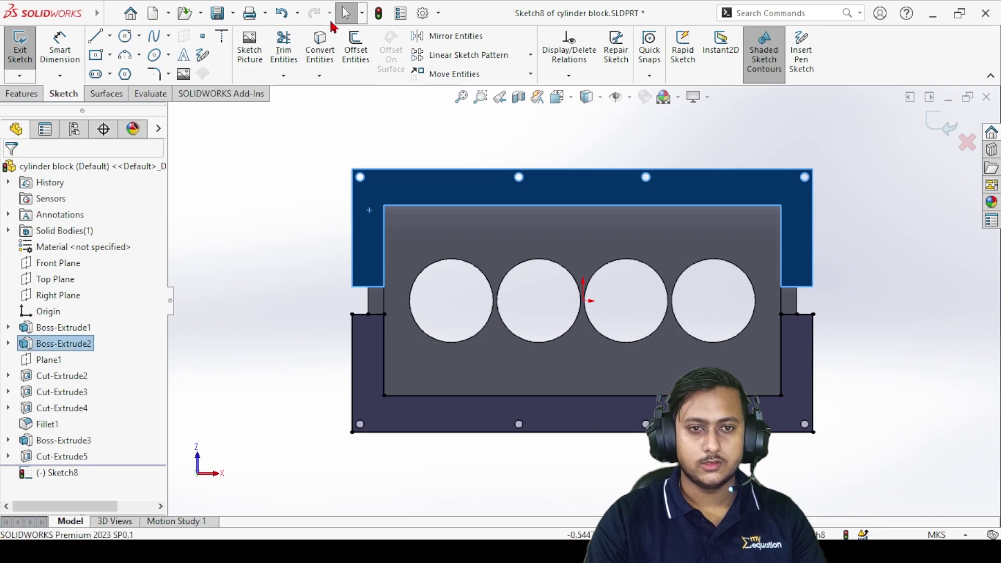
pyautogui.click(326, 51)
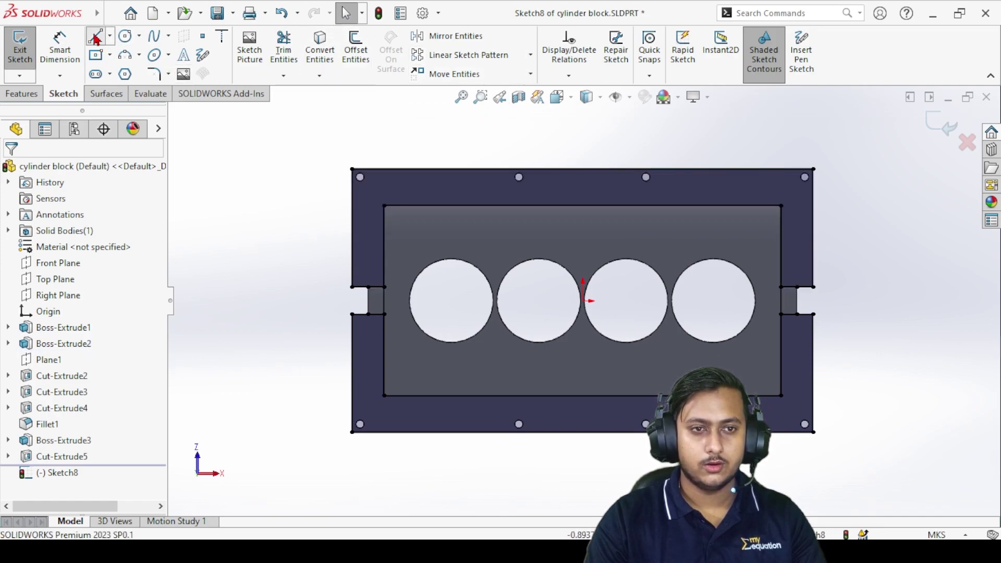
# - Draw two vertical lines closing the outer and inner openings of the notch at the flange's negative-X end
pyautogui.press('l')
pyautogui.scroll(-5, 373, 297)
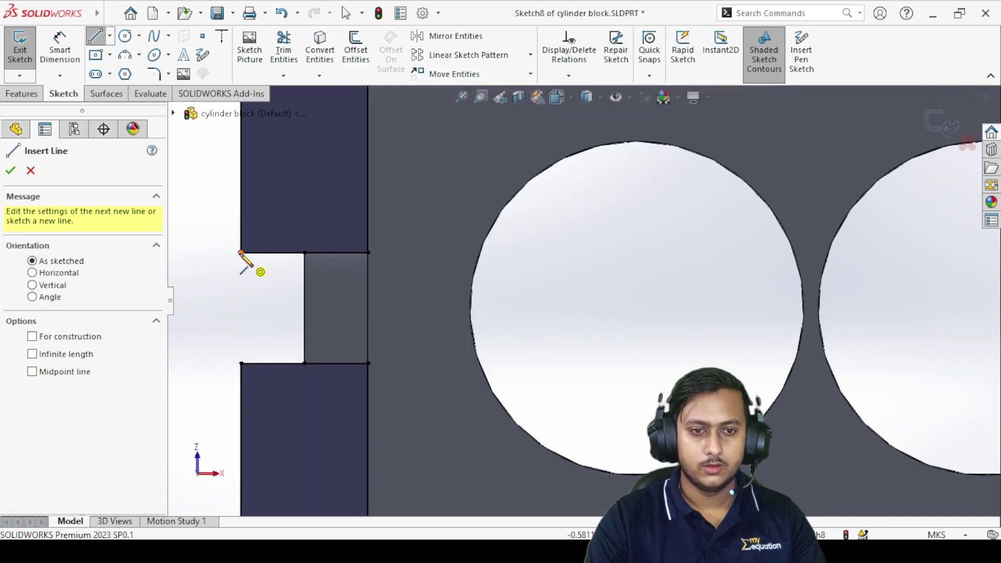
pyautogui.click(241, 253)
pyautogui.click(241, 362)
pyautogui.rightClick(205, 260)
pyautogui.click(236, 266)
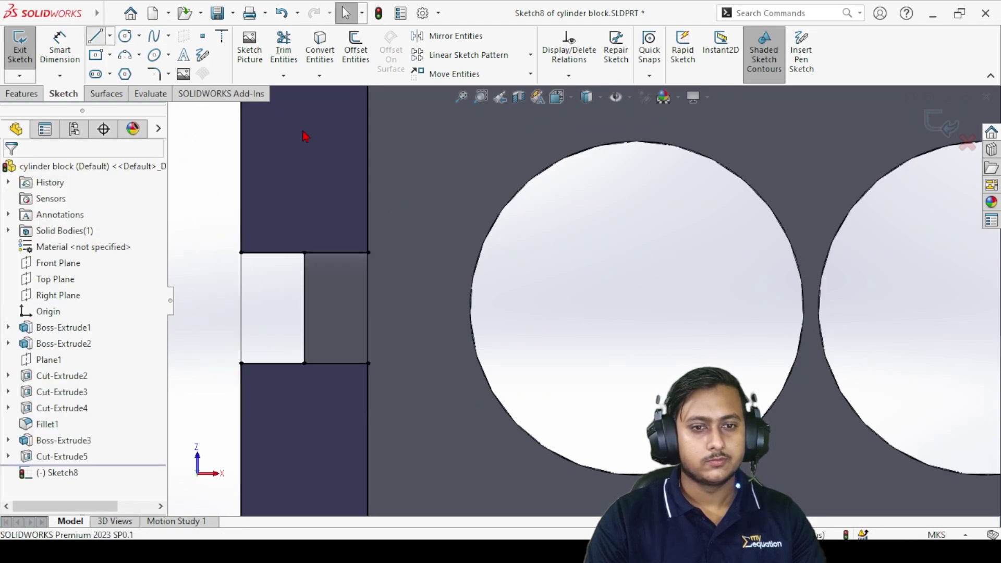
pyautogui.press('l')
pyautogui.click(367, 252)
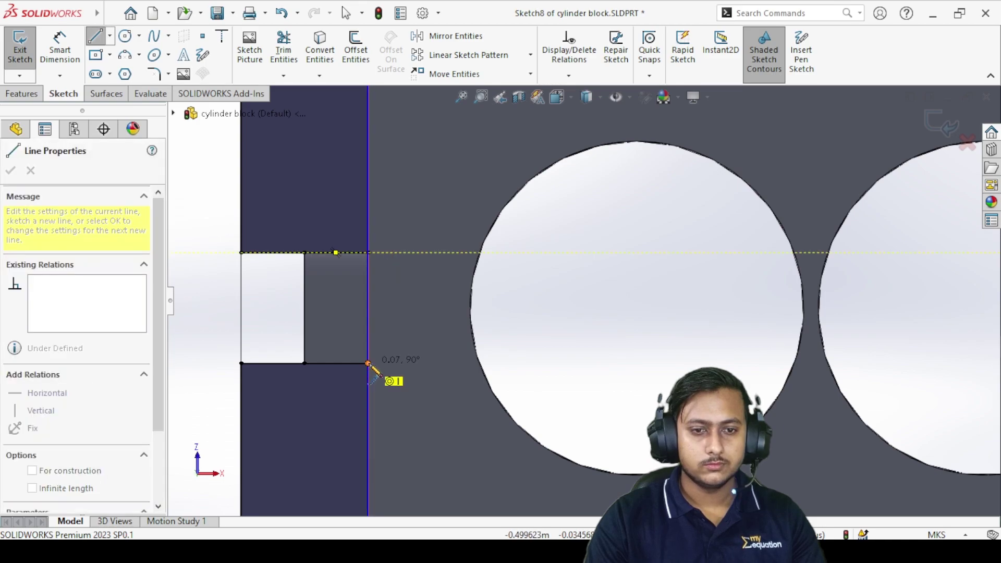
pyautogui.click(368, 363)
pyautogui.rightClick(433, 218)
pyautogui.click(441, 230)
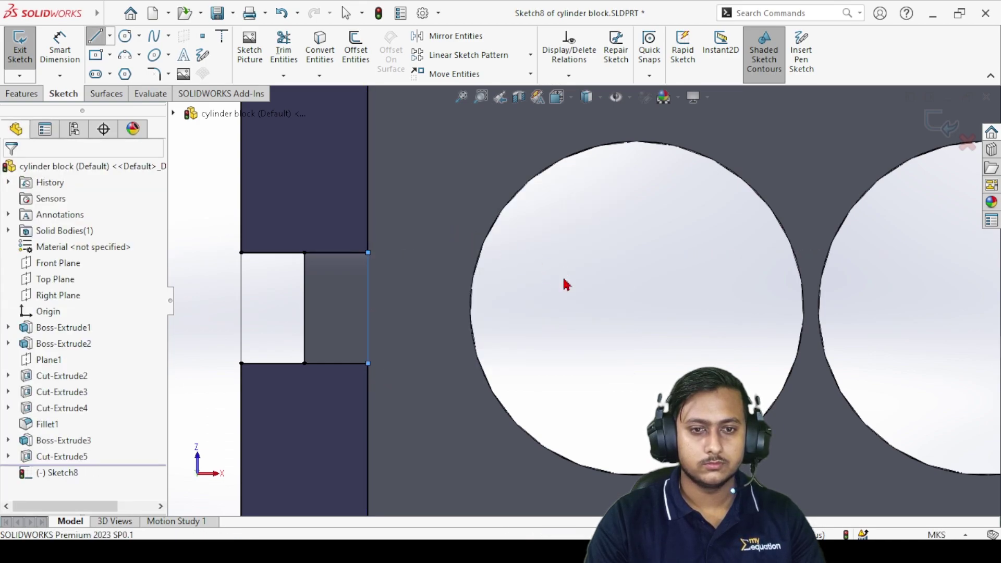
# - Draw two vertical lines closing the outer and inner openings of the notch at the flange's positive-X end
pyautogui.scroll(5, 579, 292)
pyautogui.scroll(3, 821, 317)
pyautogui.scroll(-6, 692, 279)
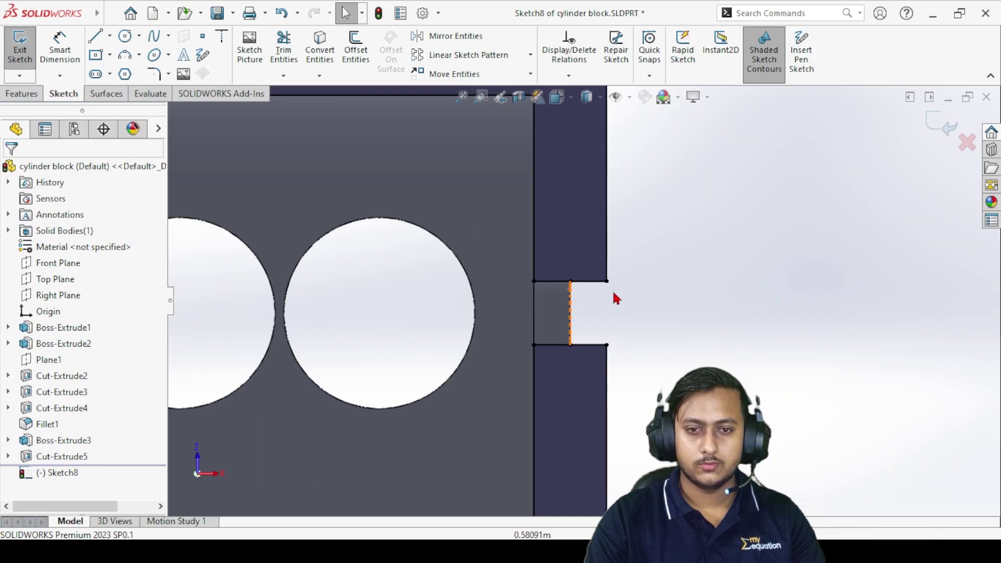
pyautogui.scroll(2, 620, 292)
pyautogui.scroll(-6, 599, 302)
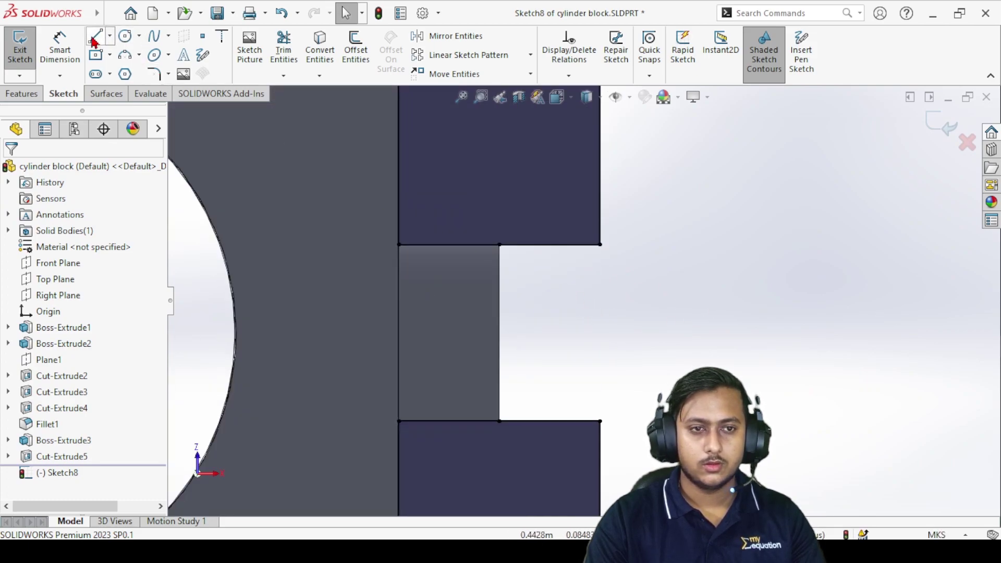
pyautogui.click(600, 244)
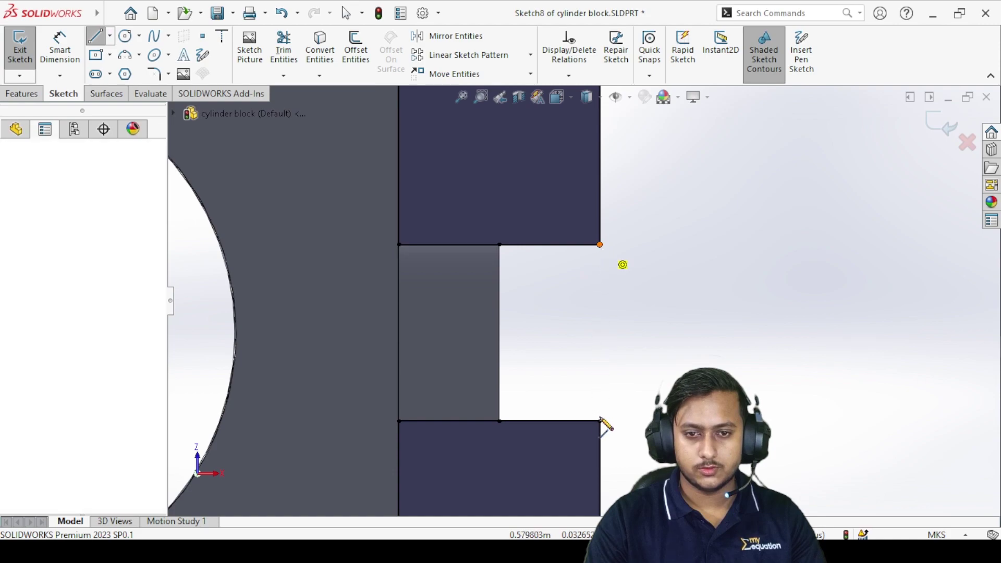
pyautogui.click(599, 421)
pyautogui.rightClick(543, 359)
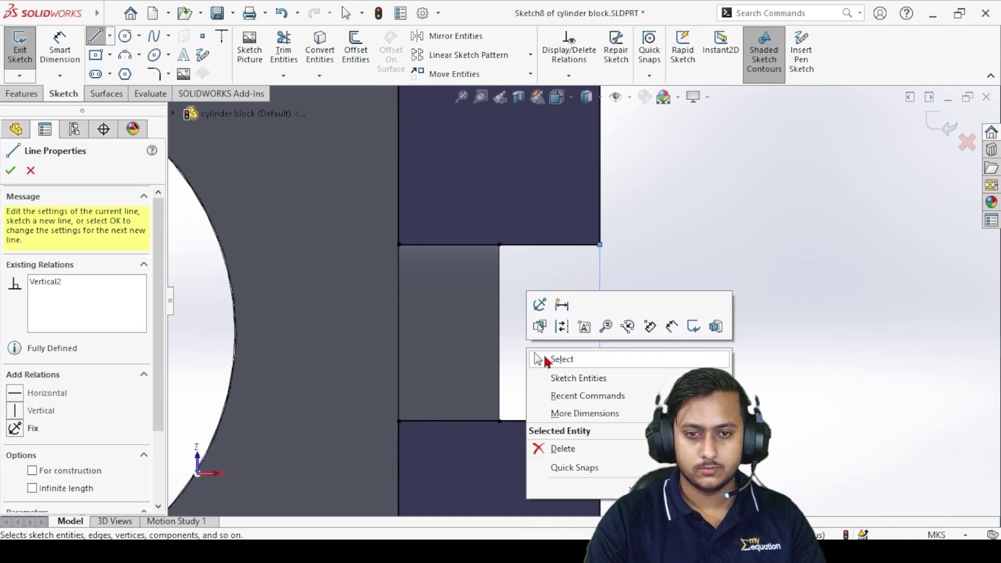
pyautogui.click(544, 357)
pyautogui.click(98, 39)
pyautogui.press('l')
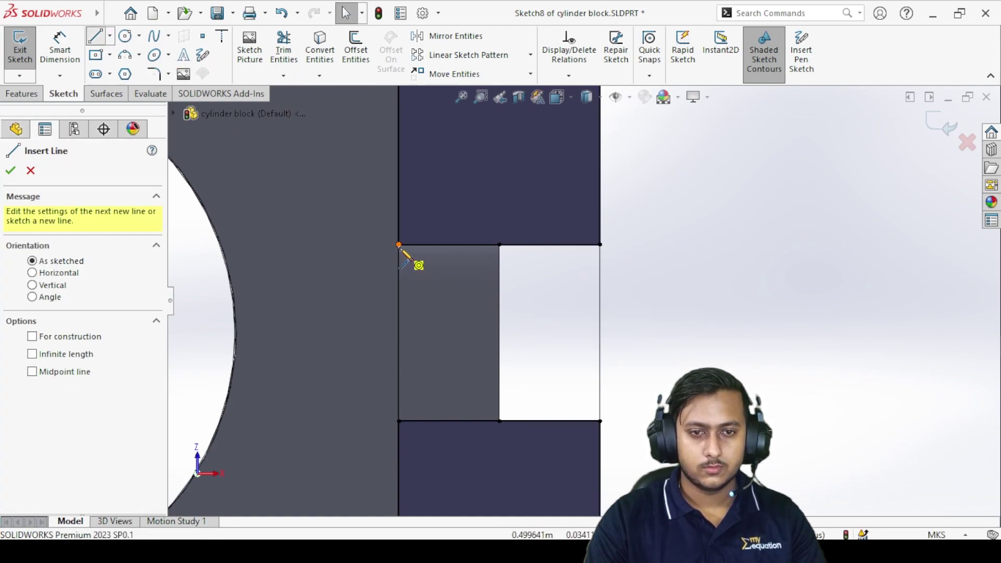
pyautogui.click(398, 244)
pyautogui.click(398, 421)
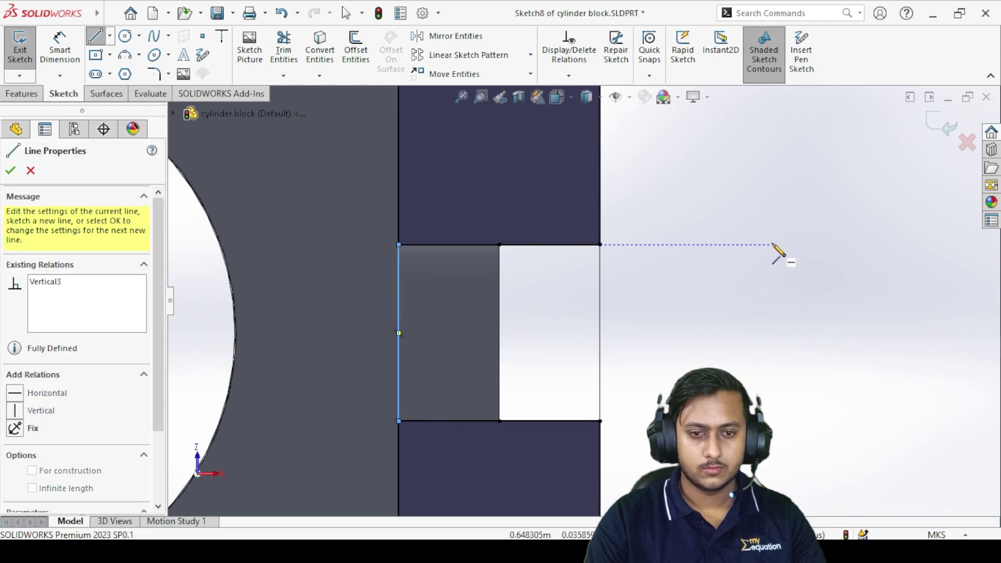
pyautogui.press('Escape')
pyautogui.scroll(3, 655, 309)
pyautogui.press('Escape')
pyautogui.scroll(5, 648, 308)
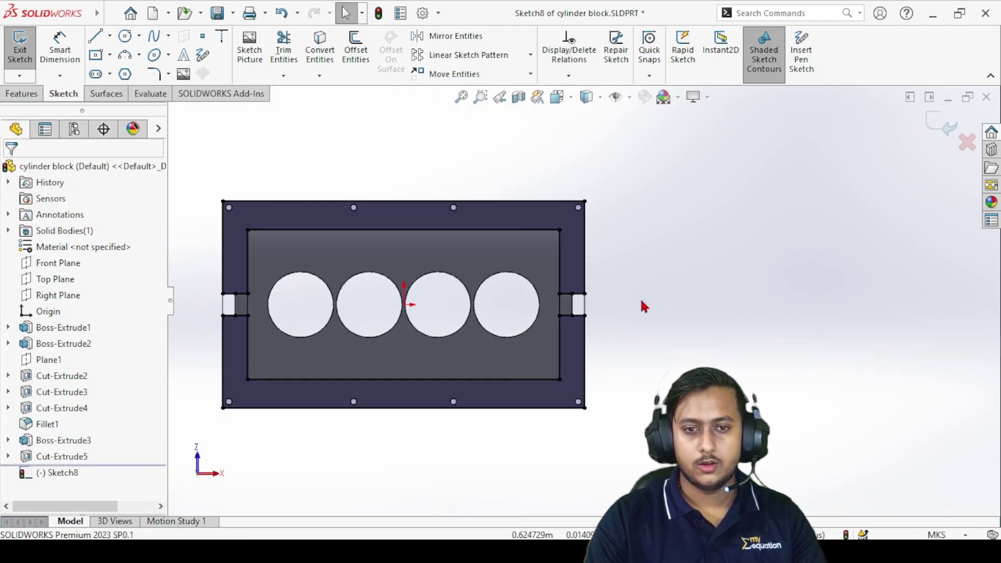
# - Exit the flange outline sketch and reopen it for editing
pyautogui.scroll(-2, 344, 337)
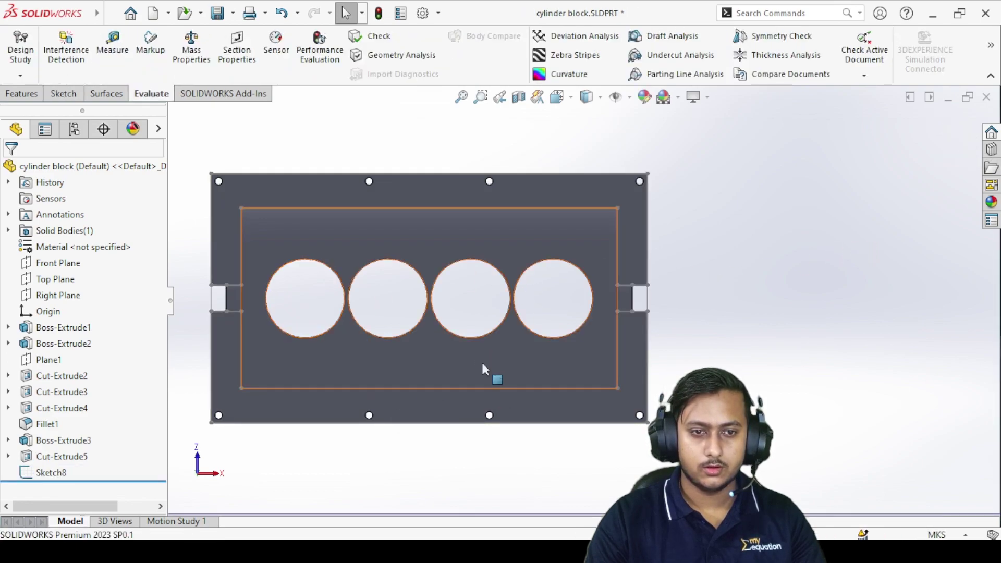
pyautogui.scroll(1, 480, 360)
pyautogui.scroll(-1, 292, 406)
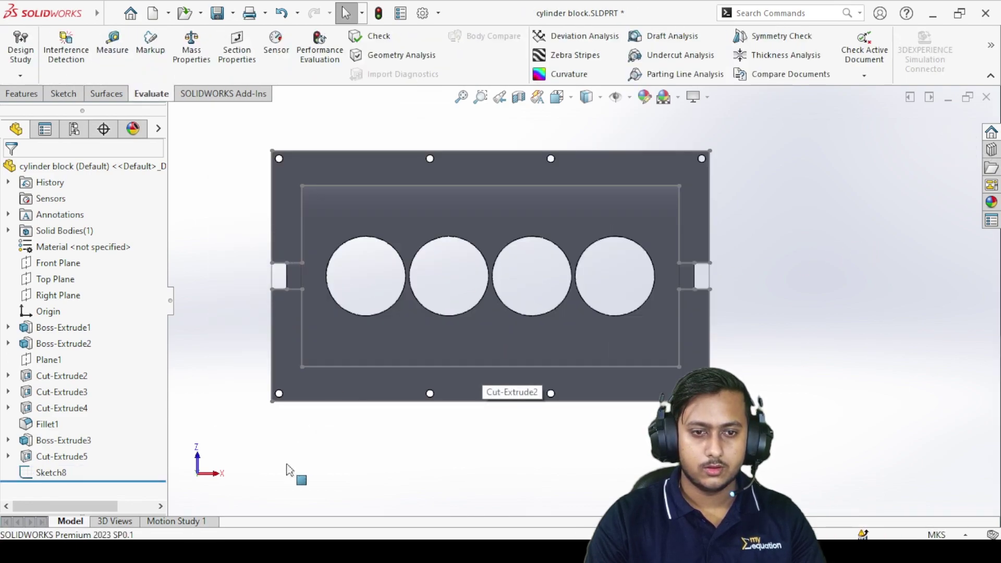
pyautogui.click(47, 475)
pyautogui.rightClick(47, 476)
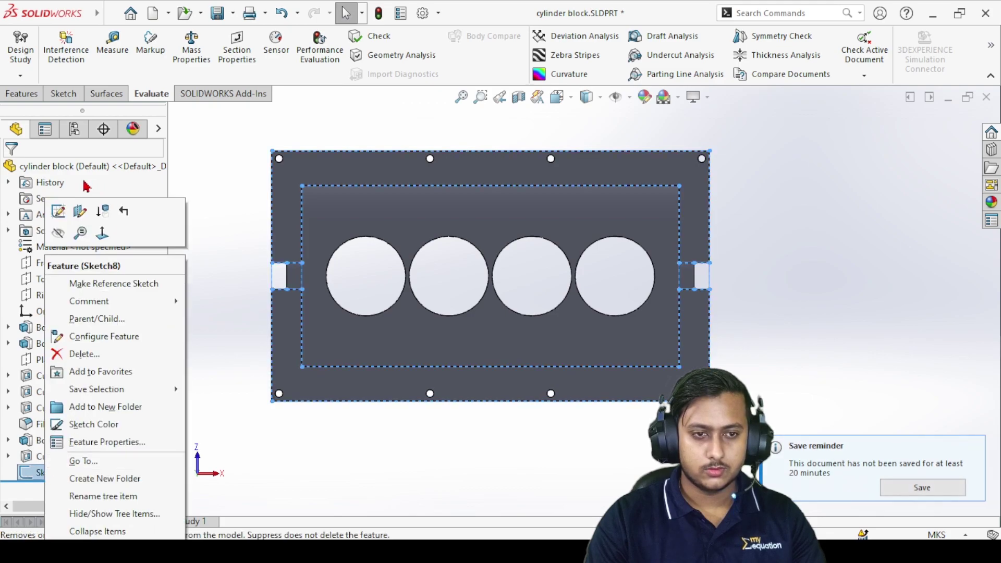
pyautogui.click(58, 214)
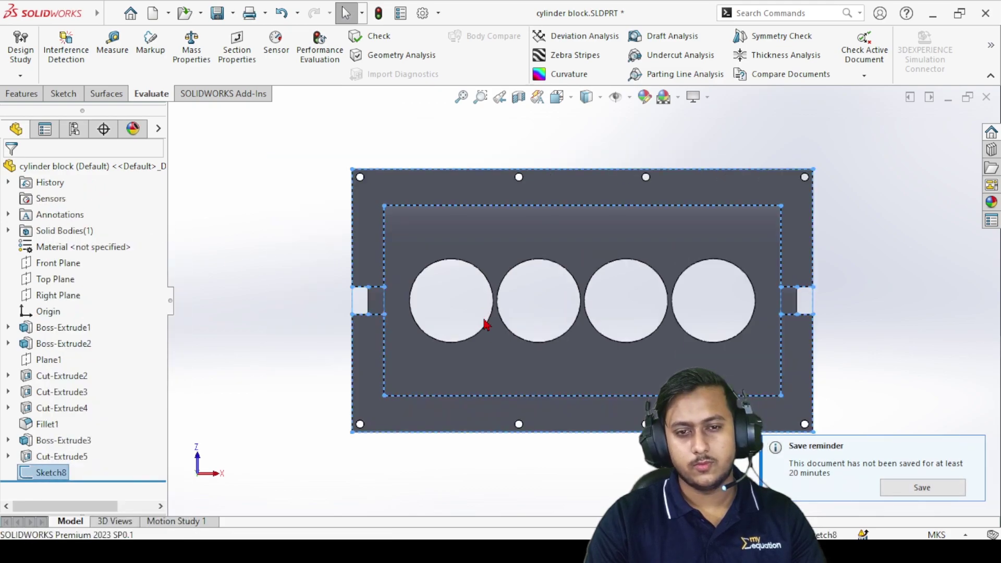
# - Copy all entities of the flange outline sketch, exit the sketch and create a new part
pyautogui.moveTo(299, 459)
pyautogui.mouseDown()
pyautogui.moveTo(421, 376)
pyautogui.moveTo(882, 172)
pyautogui.moveTo(904, 134)
pyautogui.moveTo(893, 134)
pyautogui.mouseUp()
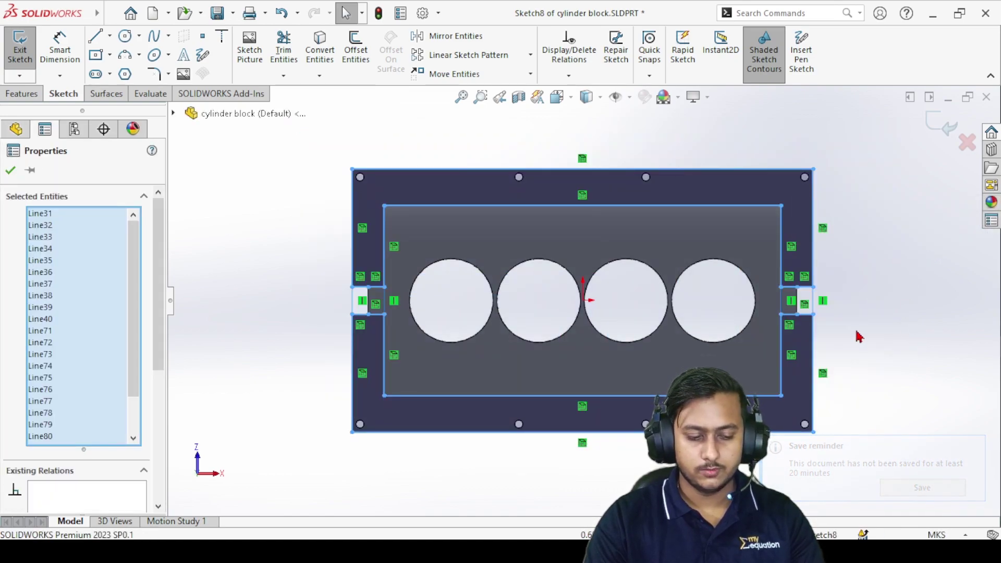
pyautogui.click(942, 126)
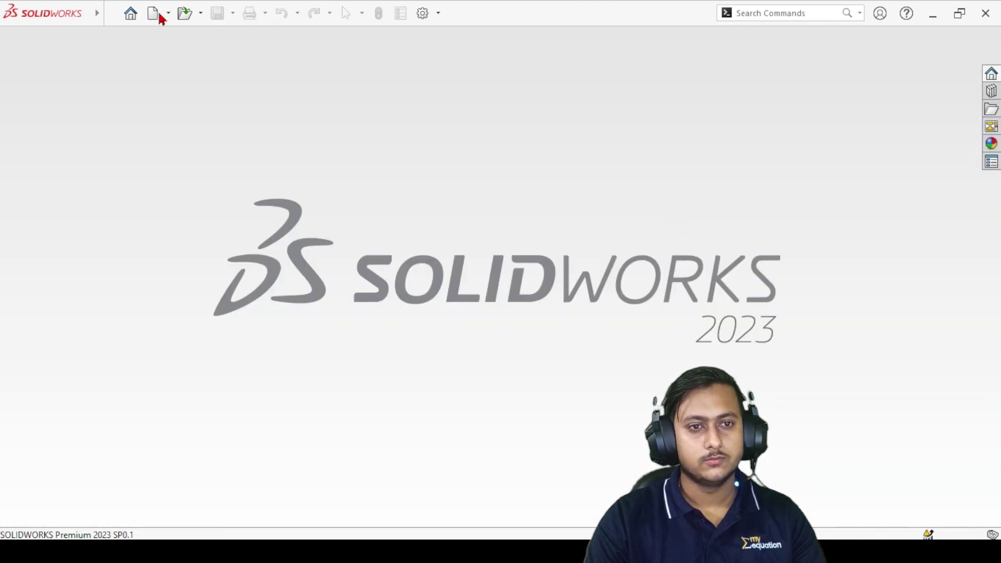
pyautogui.click(154, 14)
pyautogui.click(608, 459)
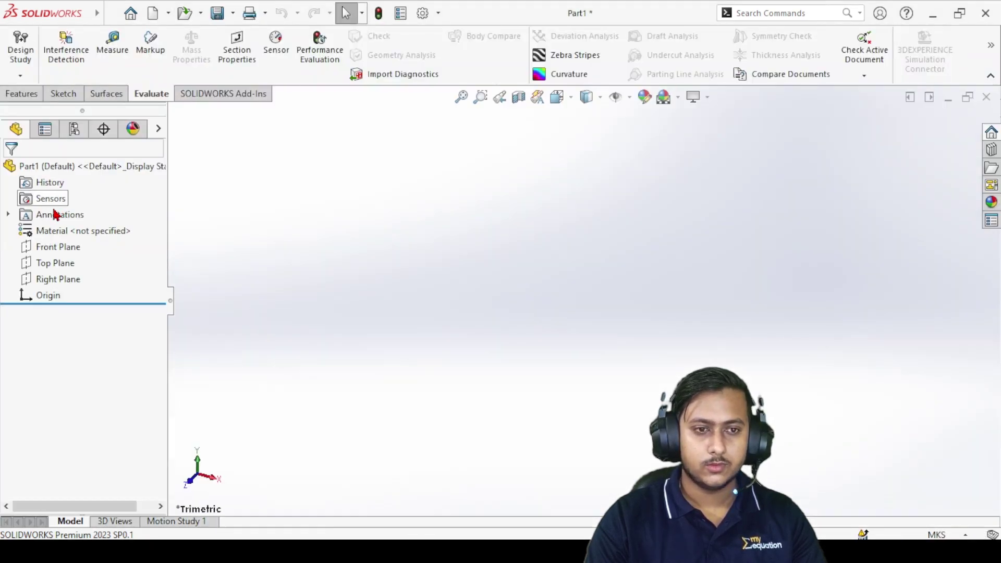
# - Start a sketch on the Top Plane of the new part and paste the copied flange outline
pyautogui.click(61, 247)
pyautogui.click(55, 262)
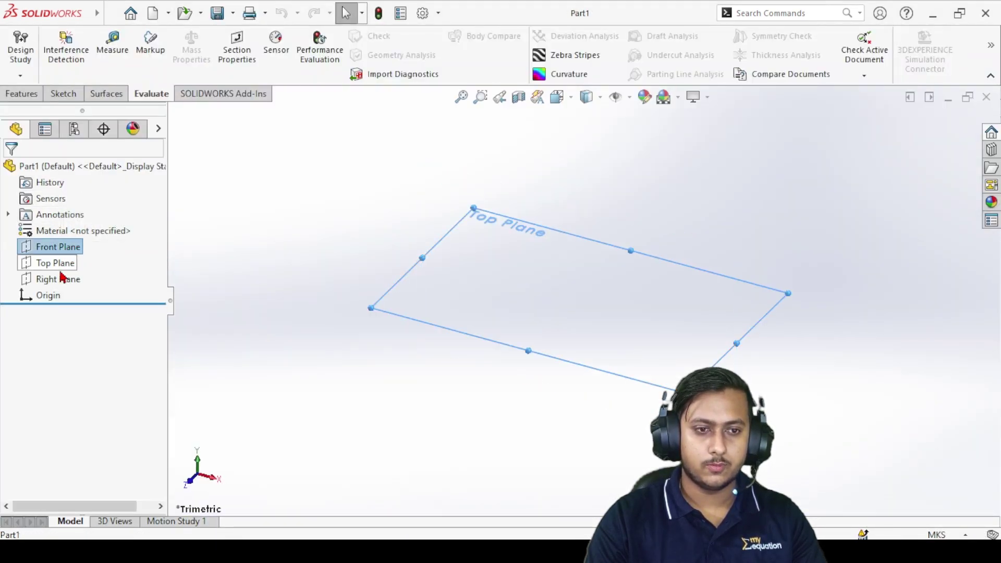
pyautogui.click(74, 244)
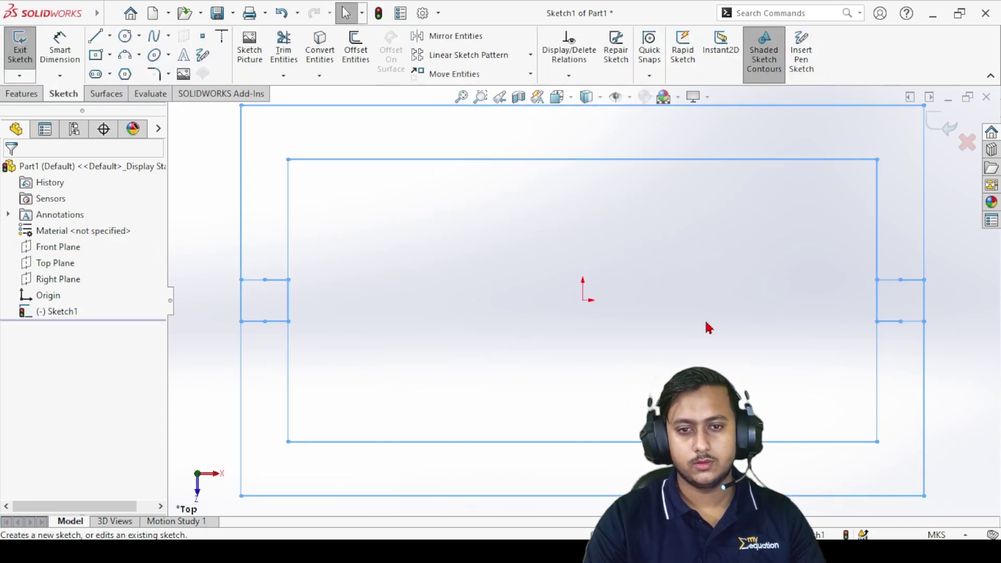
pyautogui.scroll(-3, 629, 320)
pyautogui.scroll(-2, 522, 283)
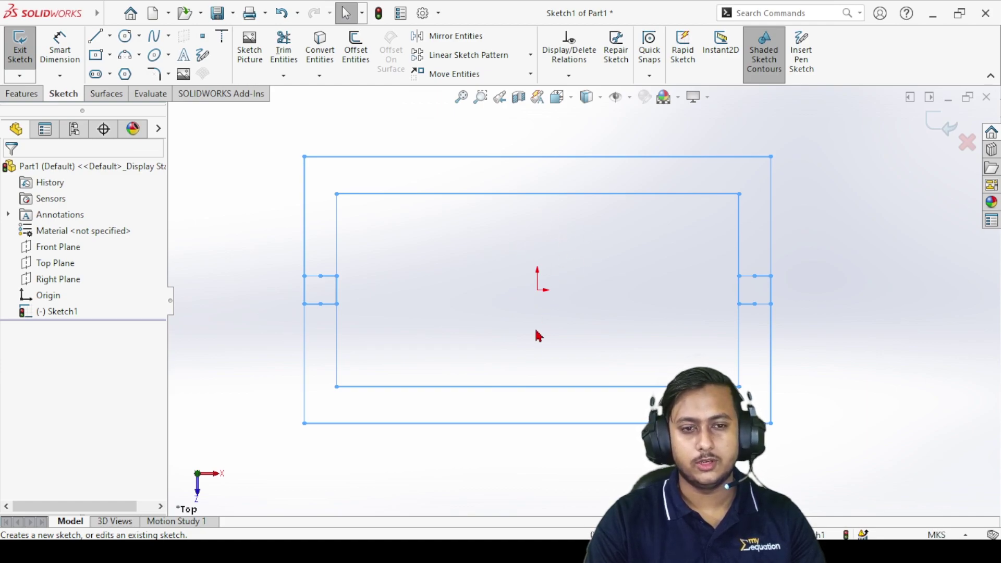
pyautogui.scroll(3, 574, 302)
pyautogui.scroll(-3, 589, 292)
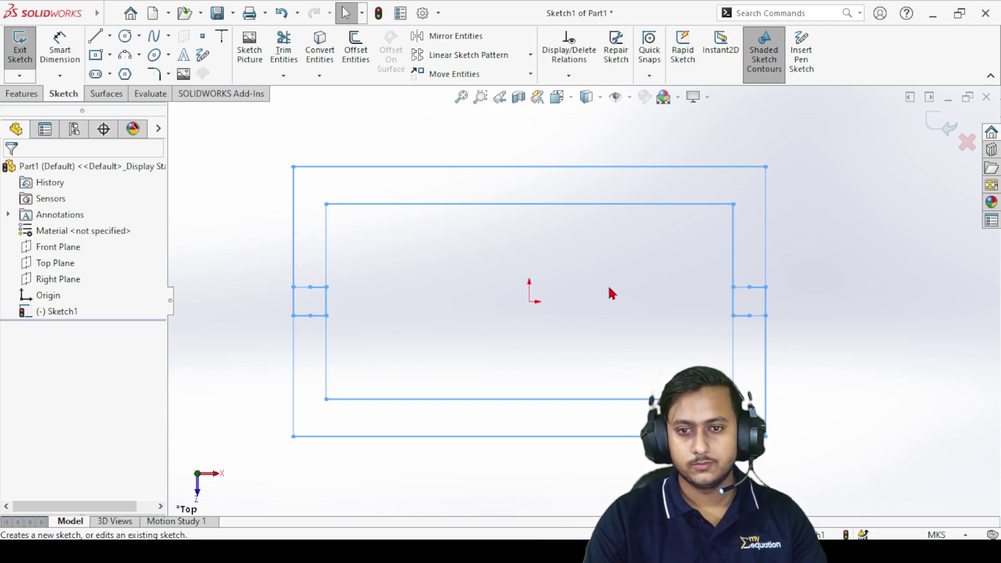
pyautogui.moveTo(553, 349); pyautogui.dragTo(550, 257, button='middle')
pyautogui.scroll(2, 537, 307)
pyautogui.scroll(-3, 531, 306)
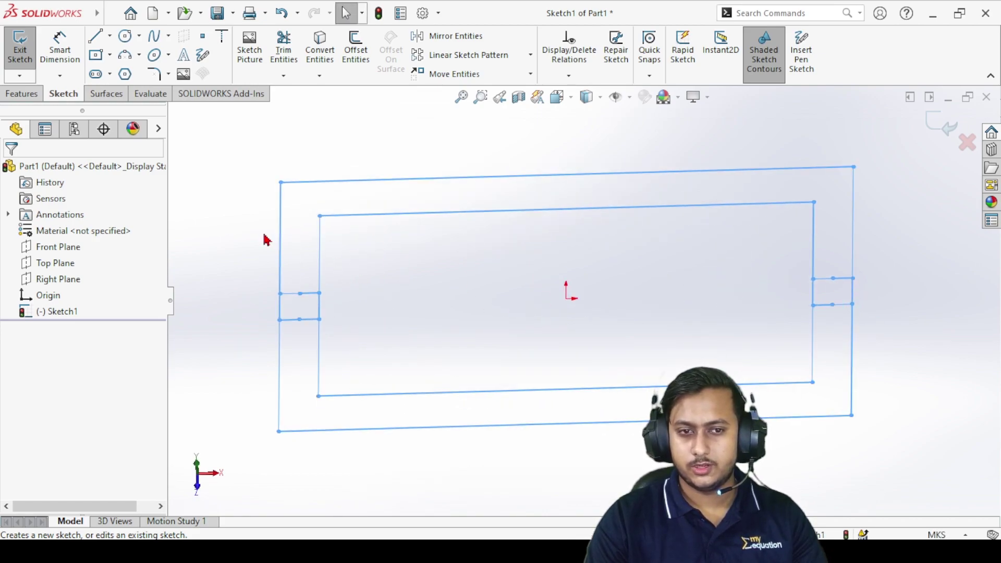
pyautogui.click(351, 221)
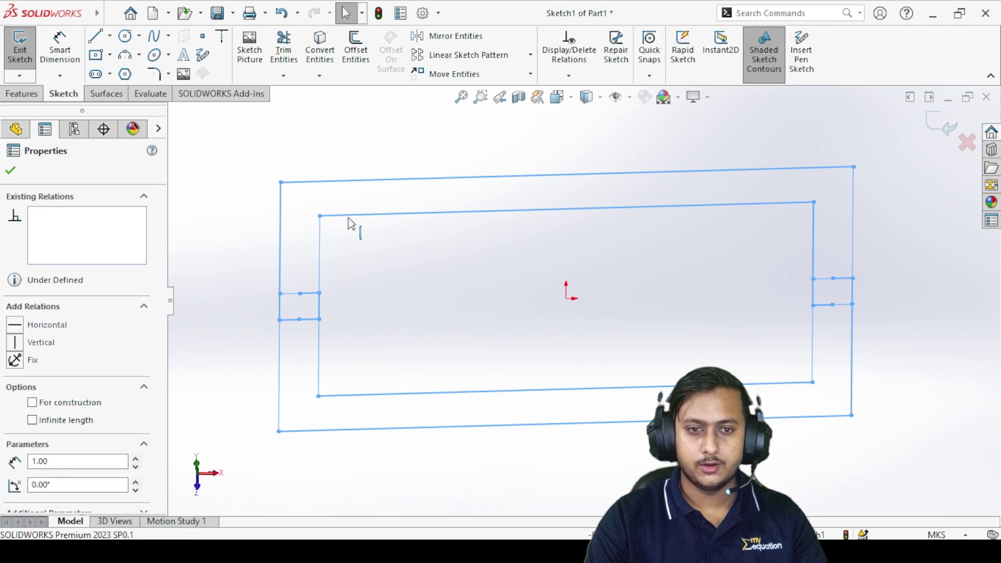
pyautogui.hotkey('ctrl', 'a')
pyautogui.rightClick(351, 221)
pyautogui.moveTo(462, 337)
pyautogui.click(487, 131)
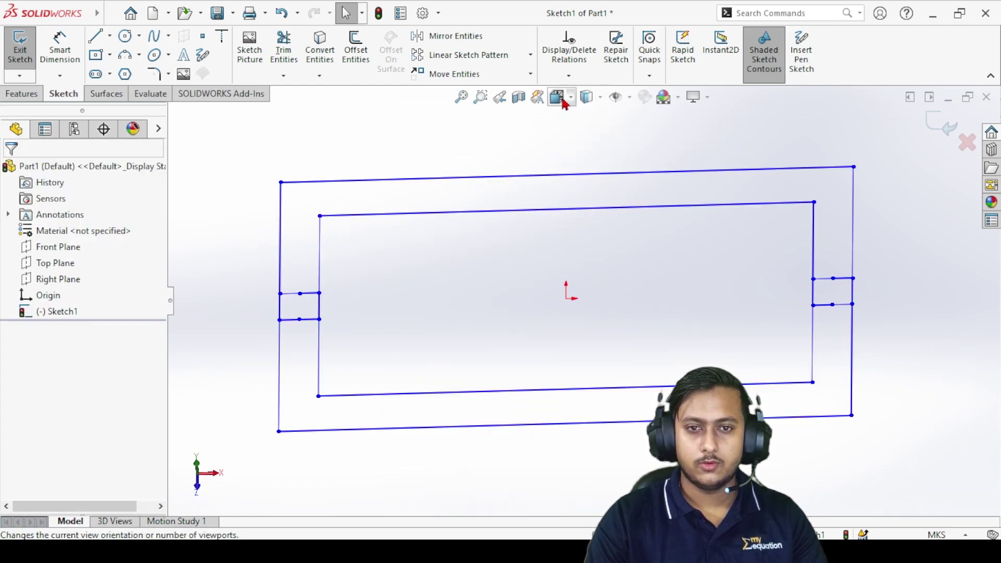
pyautogui.click(558, 97)
pyautogui.click(442, 277)
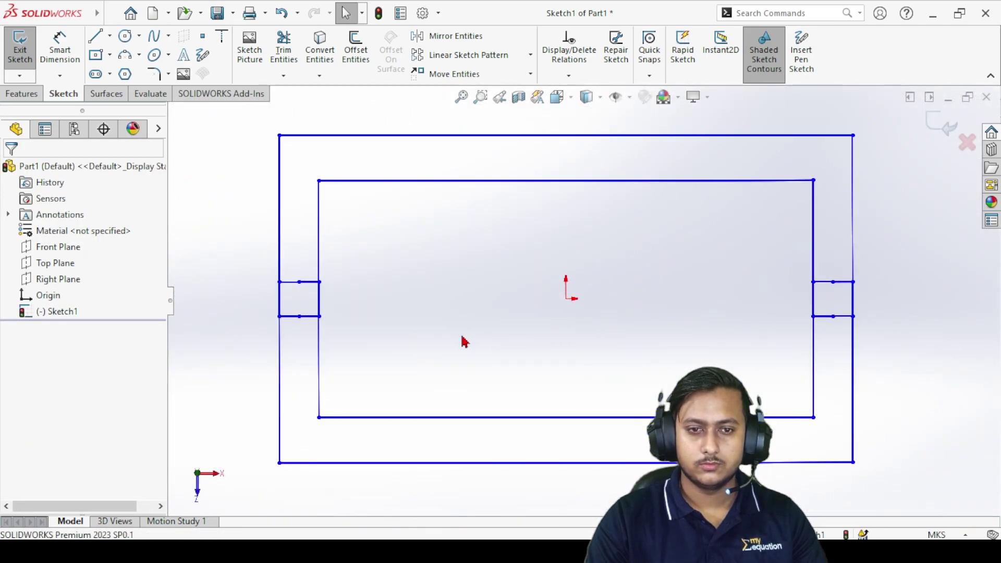
# - Trim away the short horizontal segments between the inner and outer outlines at the flange's negative-X end
pyautogui.scroll(-5, 443, 301)
pyautogui.scroll(-3, 443, 300)
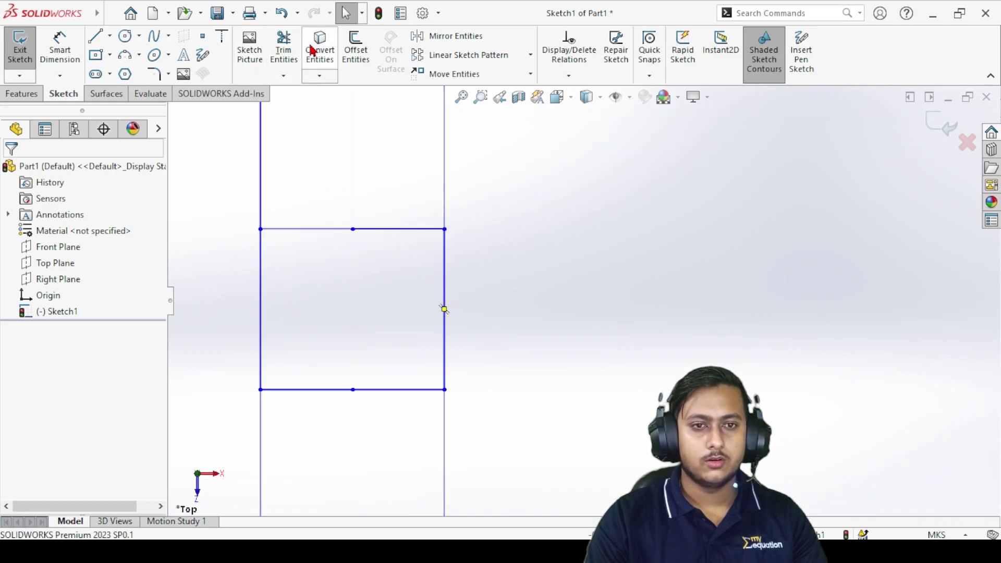
pyautogui.click(284, 46)
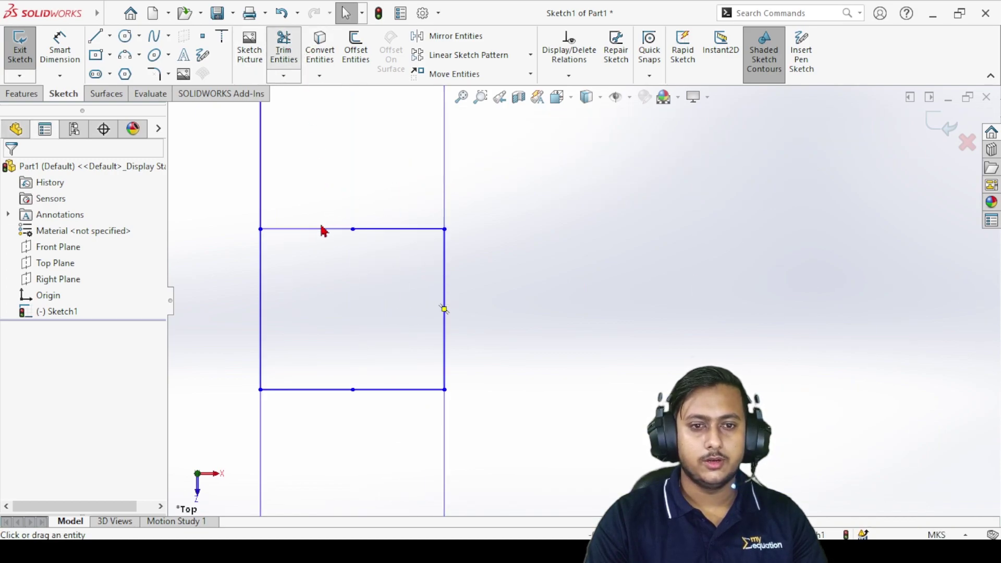
pyautogui.click(390, 230)
pyautogui.click(307, 390)
pyautogui.click(377, 391)
# - Trim away the short horizontal segments between the two outlines at the positive-X end and close the Trim tool
pyautogui.scroll(5, 562, 369)
pyautogui.scroll(-6, 860, 313)
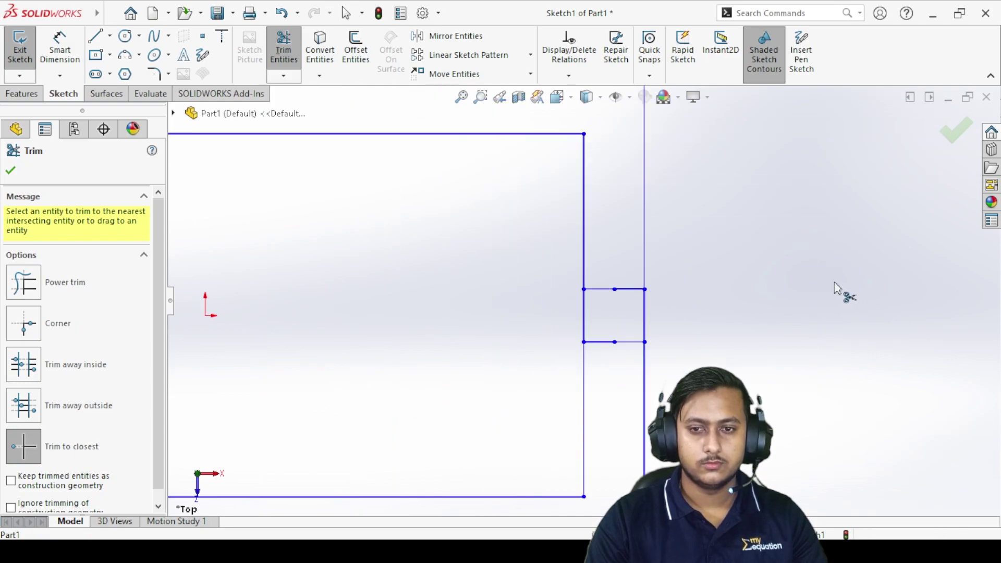
pyautogui.click(527, 292)
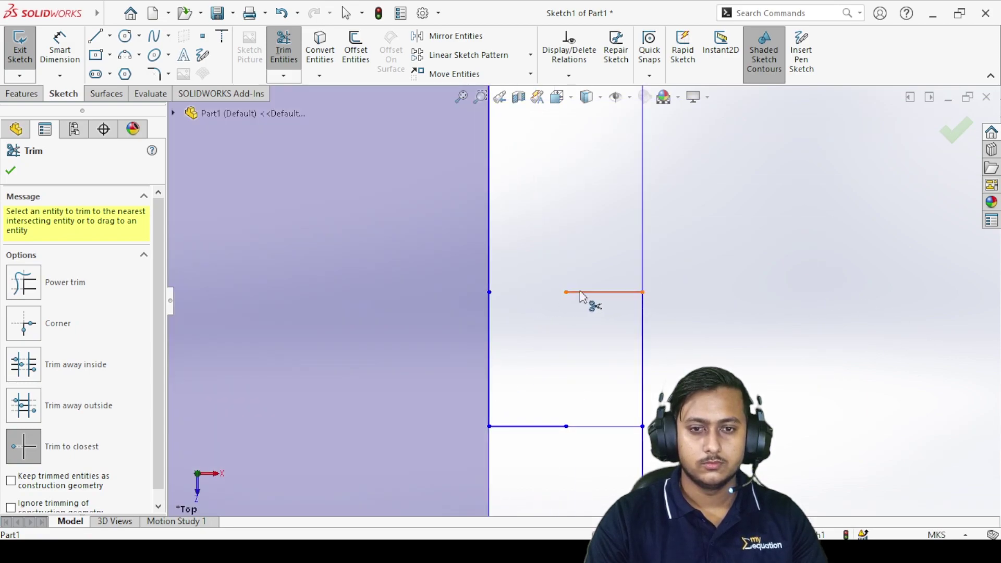
pyautogui.click(581, 293)
pyautogui.click(592, 431)
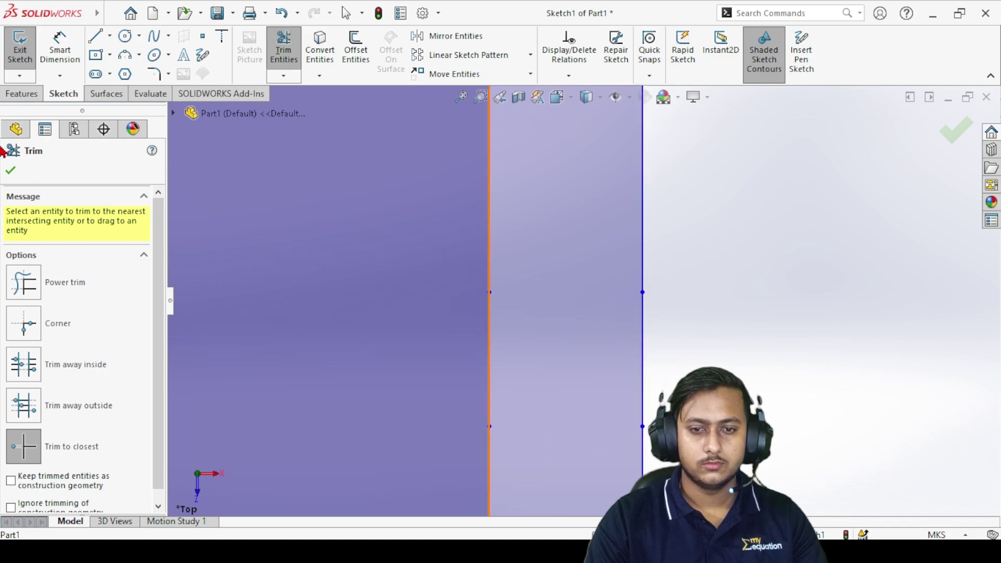
pyautogui.click(10, 172)
# - Extrude the rectangular flange ring from the sketch plane to a blind depth of 0.05 m
pyautogui.scroll(8, 688, 319)
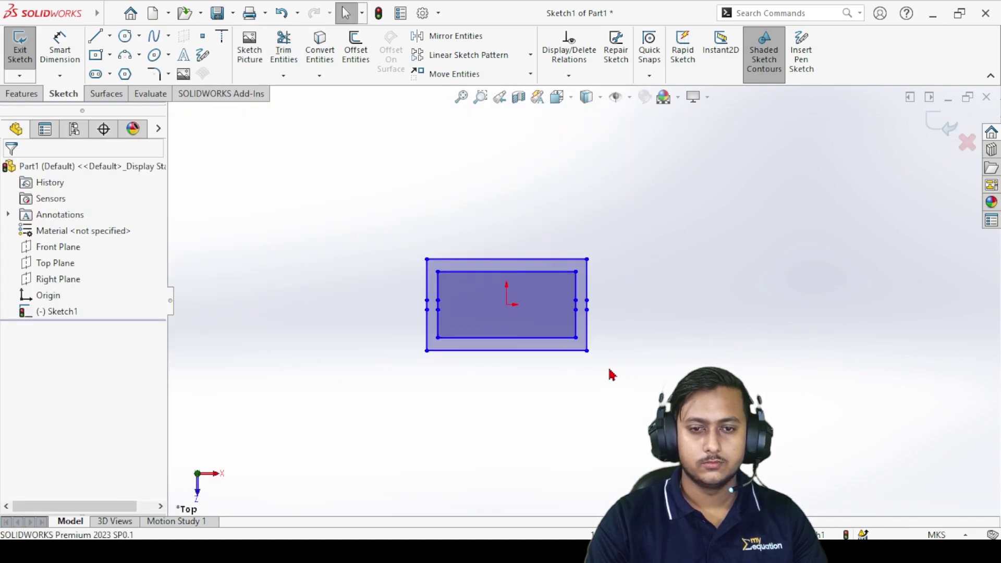
pyautogui.scroll(-4, 462, 307)
pyautogui.click(22, 94)
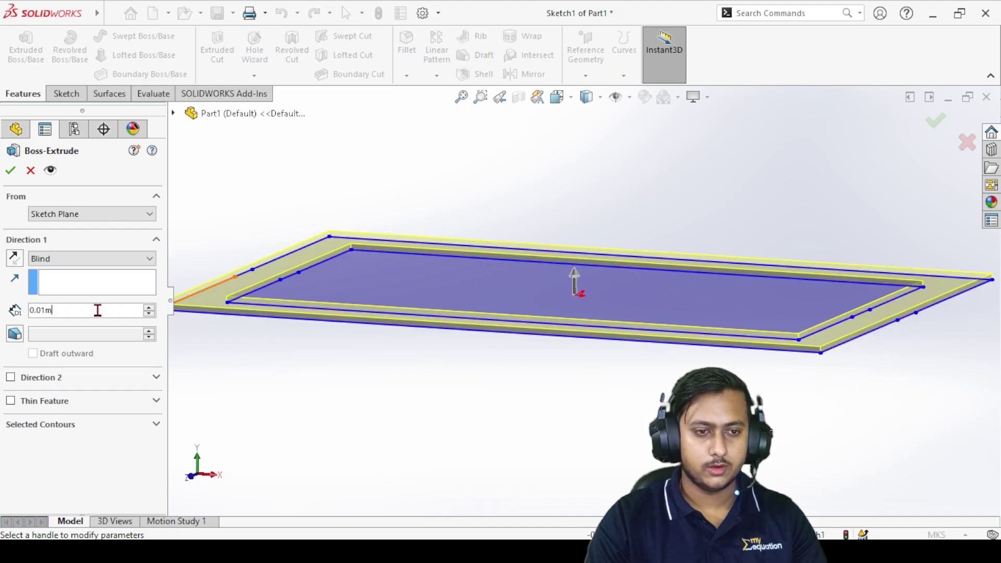
pyautogui.write('0.0')
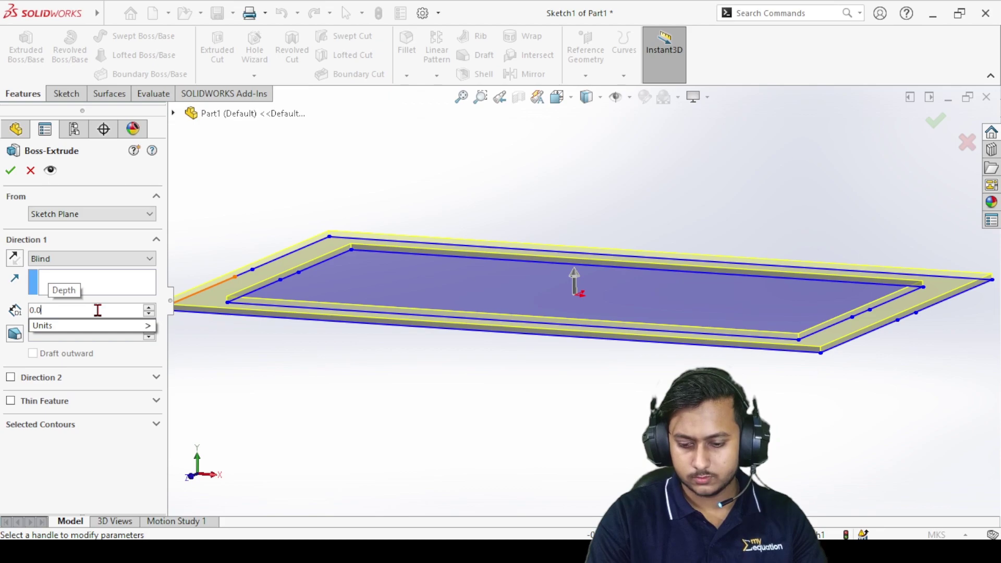
pyautogui.write('34')
pyautogui.press('Return')
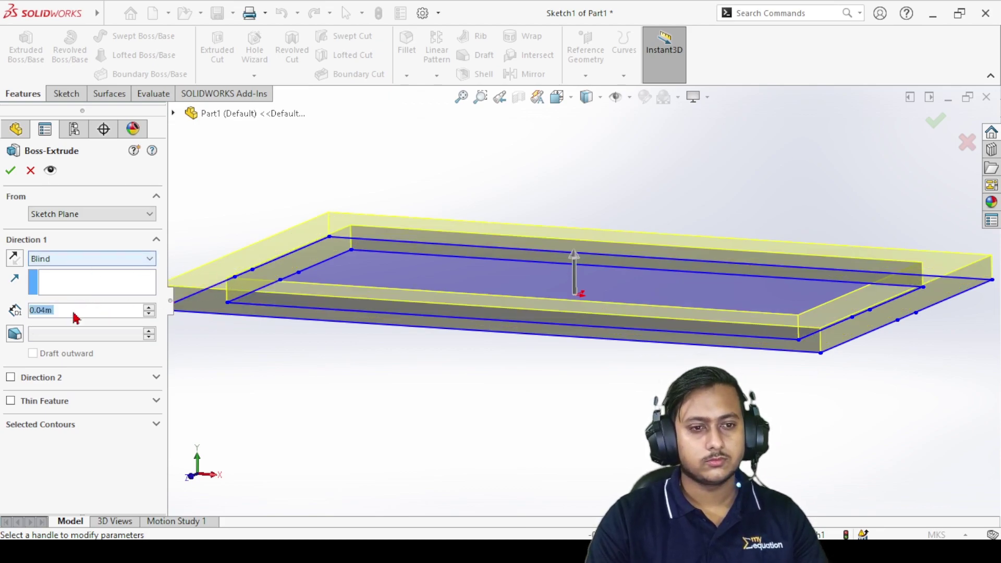
pyautogui.write('0.05')
pyautogui.press('Return')
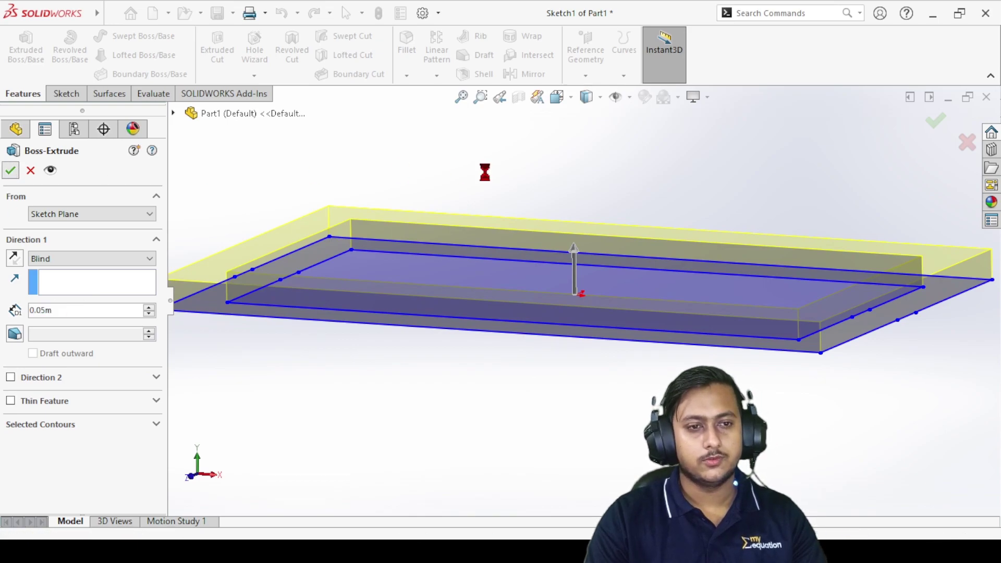
# - Start a new sketch on the Front Plane through the middle of the flange ring
pyautogui.scroll(6, 583, 188)
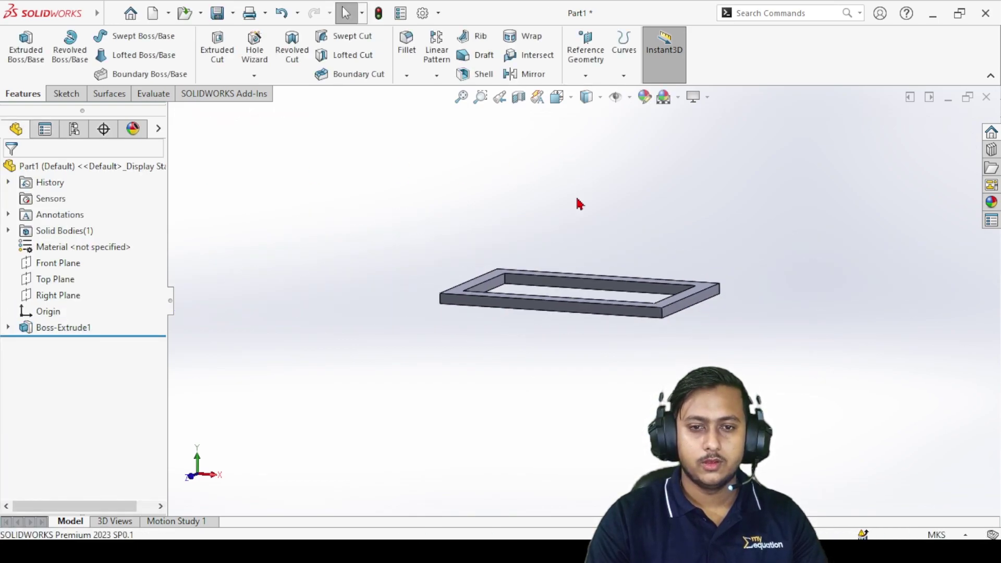
pyautogui.scroll(-4, 558, 273)
pyautogui.moveTo(637, 313); pyautogui.dragTo(644, 350, button='middle')
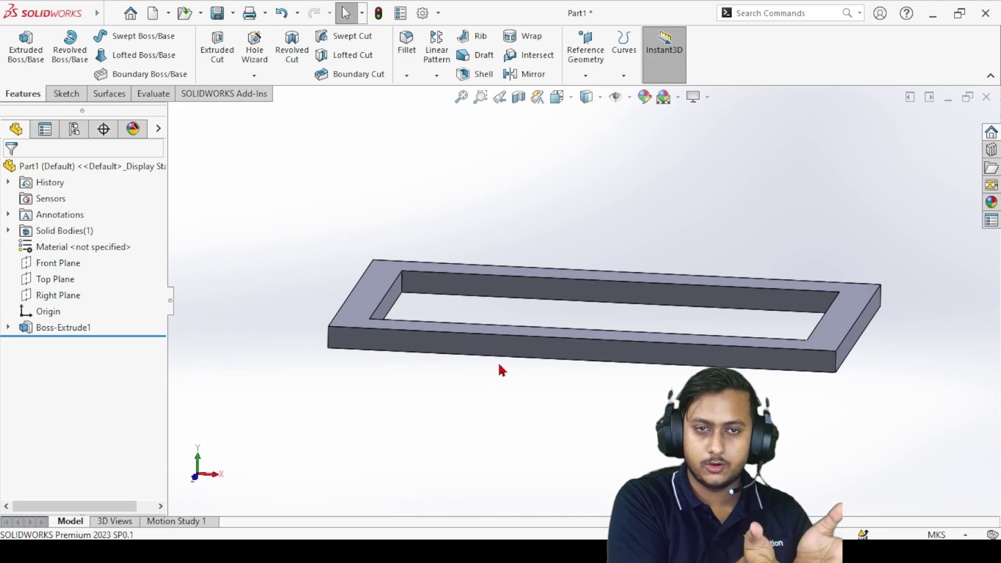
pyautogui.scroll(3, 583, 313)
pyautogui.scroll(-6, 720, 346)
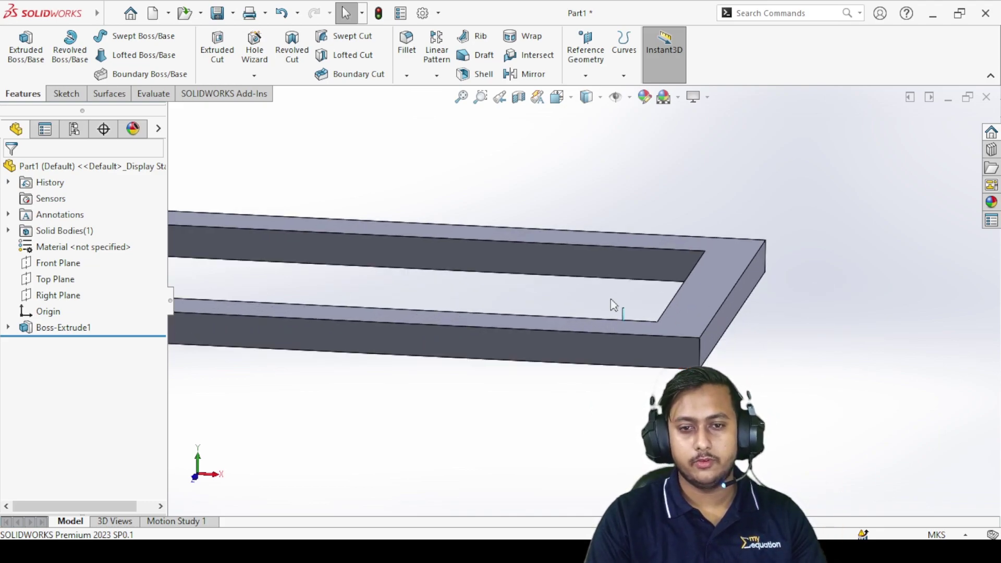
pyautogui.moveTo(610, 301); pyautogui.dragTo(594, 335, button='middle')
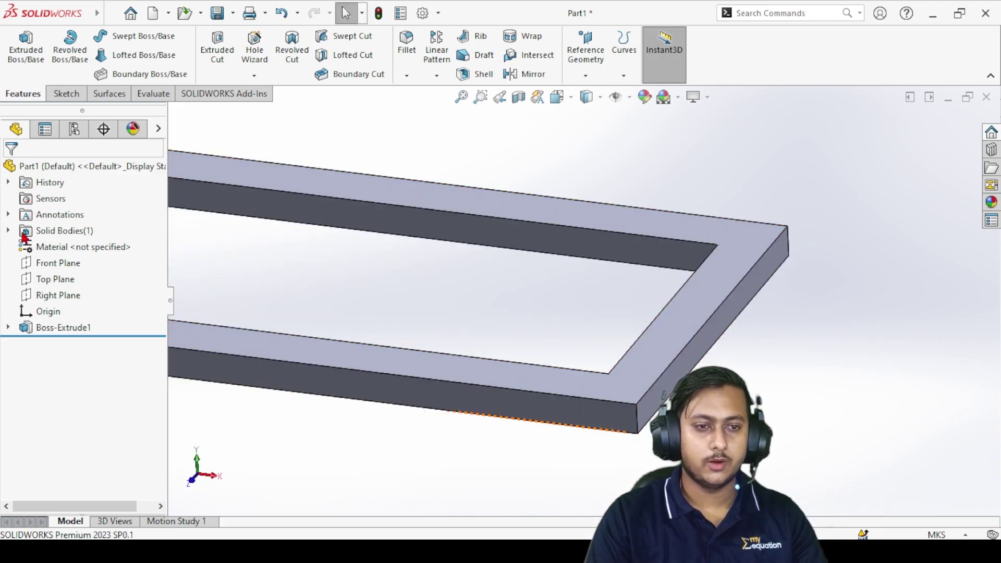
pyautogui.click(57, 268)
pyautogui.scroll(5, 432, 296)
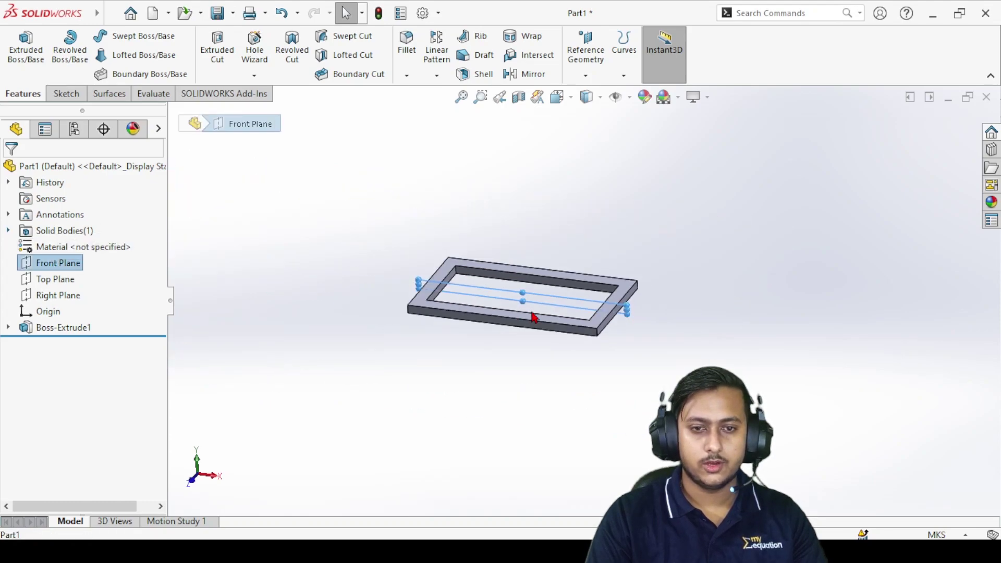
pyautogui.scroll(-3, 532, 316)
pyautogui.rightClick(56, 270)
pyautogui.click(70, 238)
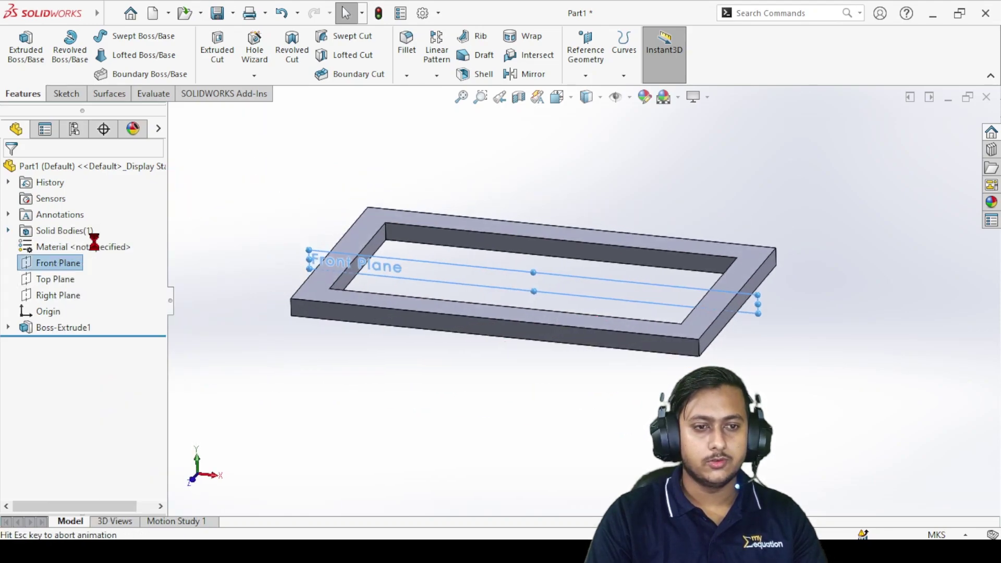
# - Apply a section view along the Front Plane and orient the sectioned flange to the front view
pyautogui.scroll(-2, 822, 313)
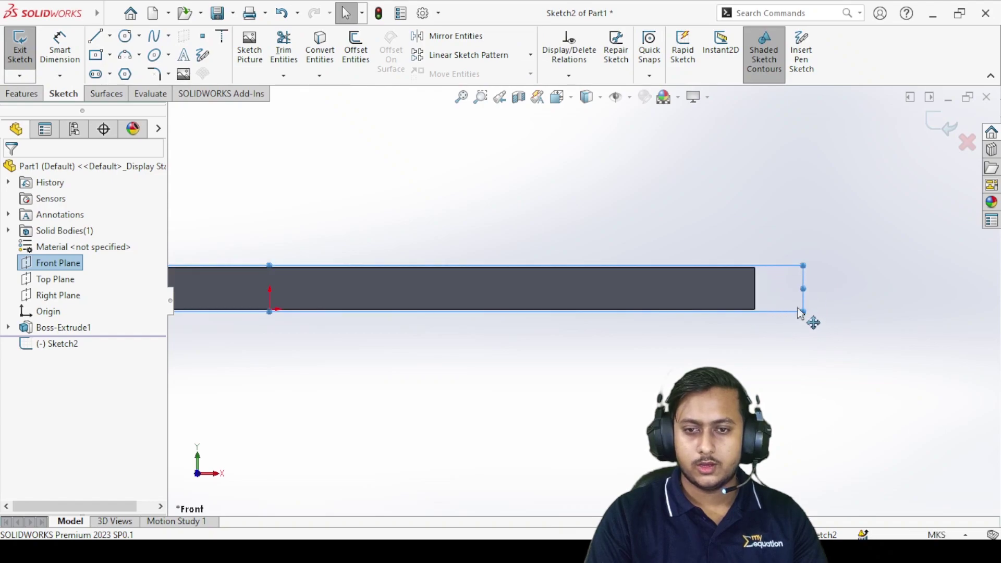
pyautogui.click(518, 97)
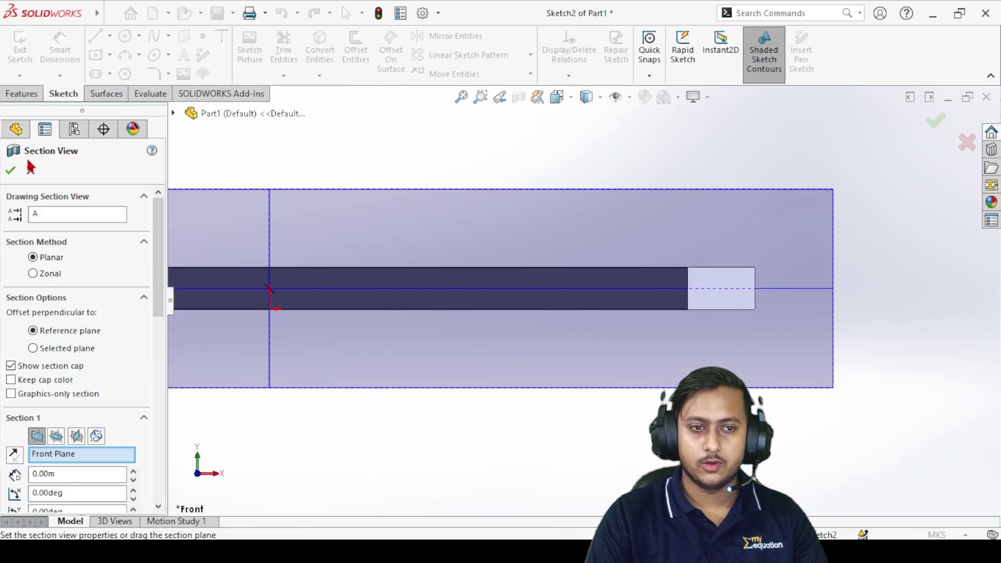
pyautogui.click(30, 171)
pyautogui.moveTo(623, 286)
pyautogui.mouseDown(button='middle')
pyautogui.moveTo(592, 333)
pyautogui.moveTo(628, 313)
pyautogui.moveTo(619, 324)
pyautogui.mouseUp(button='middle')
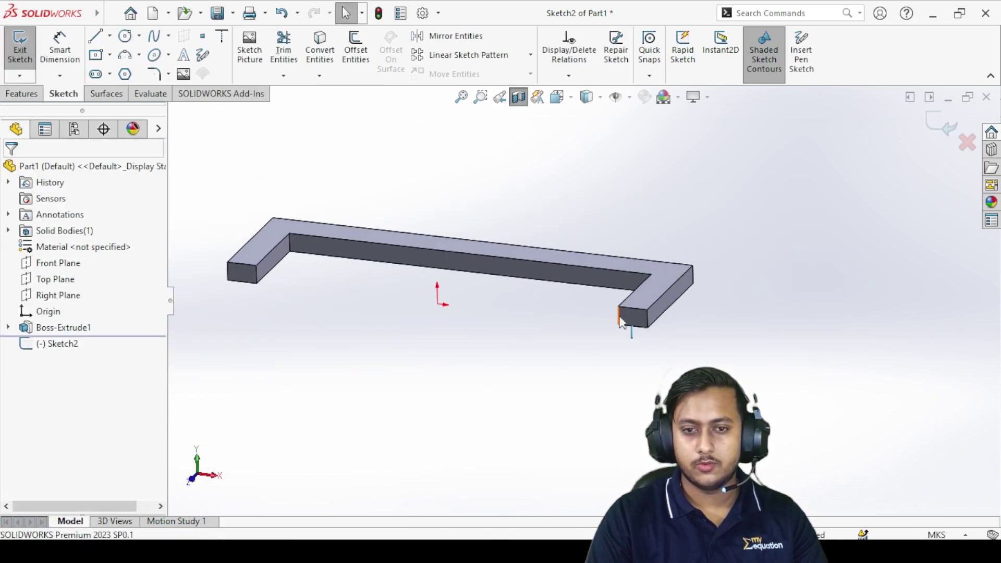
pyautogui.click(559, 96)
pyautogui.click(408, 377)
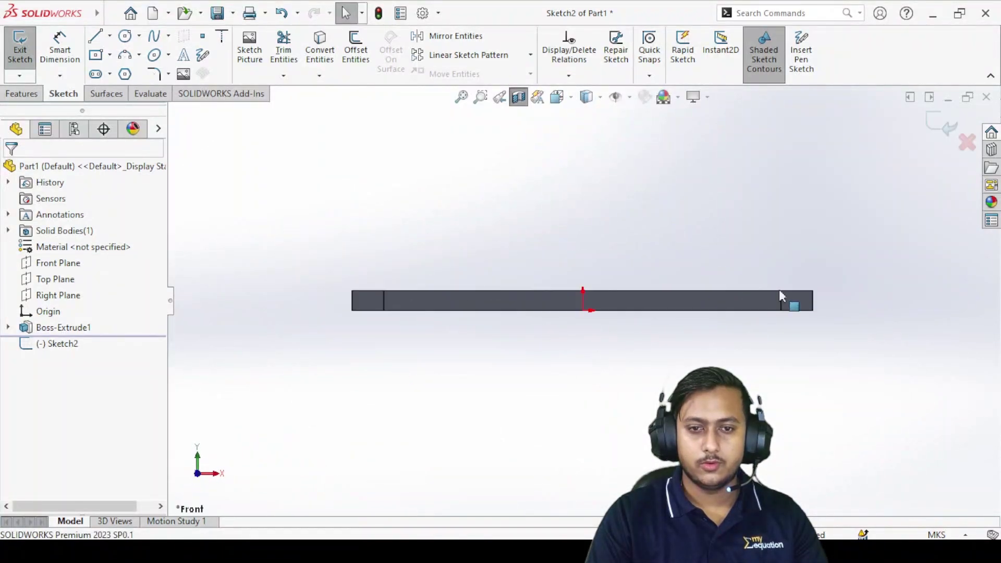
# - Start a spline at the flange's inner lower corner on the positive-X end, curving down into a shallow, nearly flat shelf toward the middle
pyautogui.scroll(-6, 755, 312)
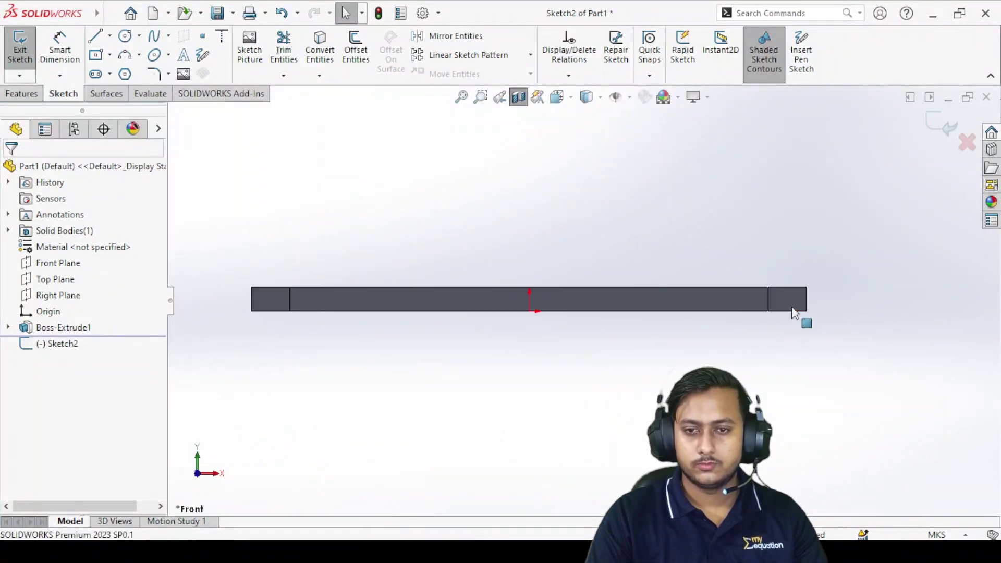
pyautogui.click(153, 37)
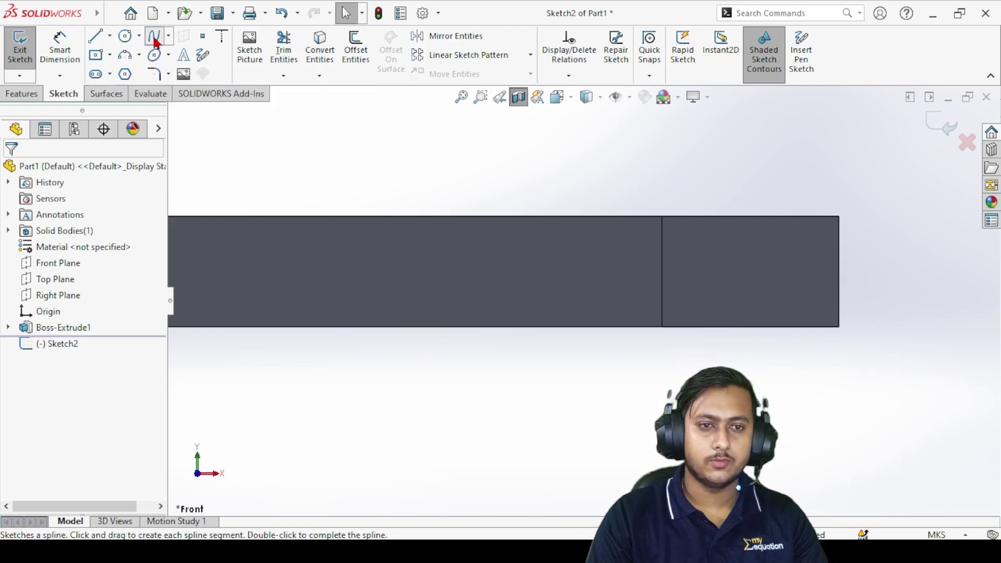
pyautogui.click(660, 328)
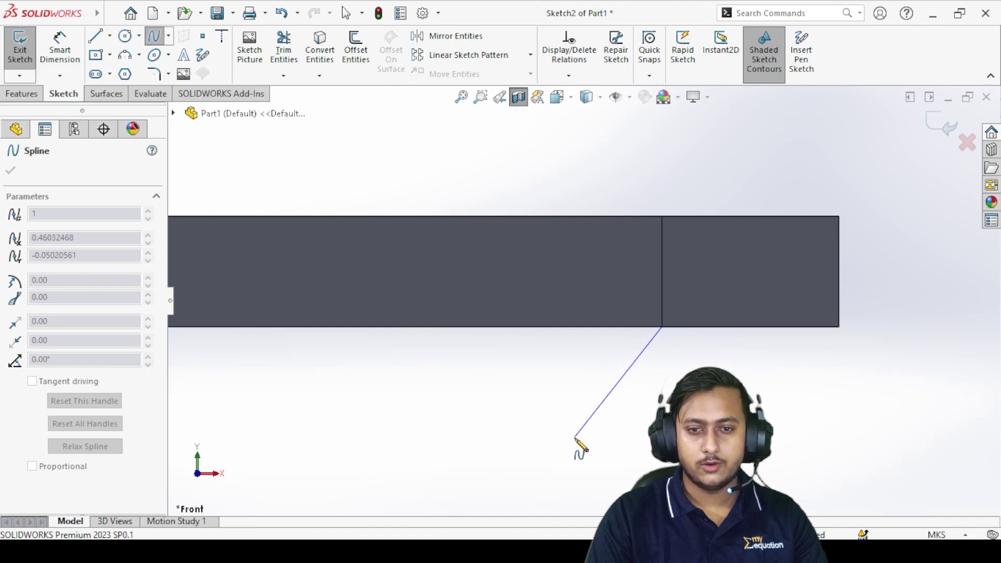
pyautogui.click(551, 398)
pyautogui.scroll(2, 503, 487)
pyautogui.scroll(5, 485, 402)
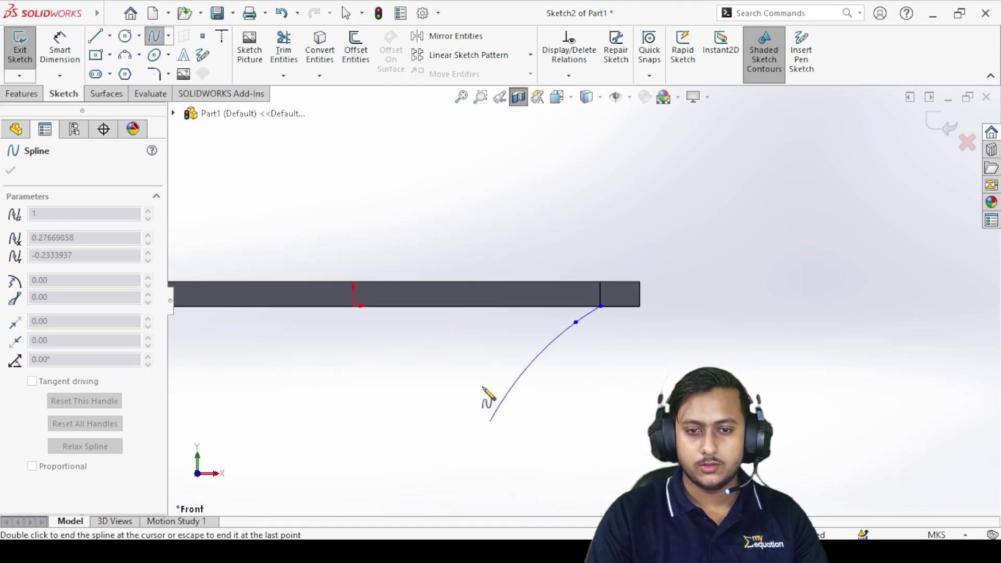
pyautogui.scroll(-3, 493, 365)
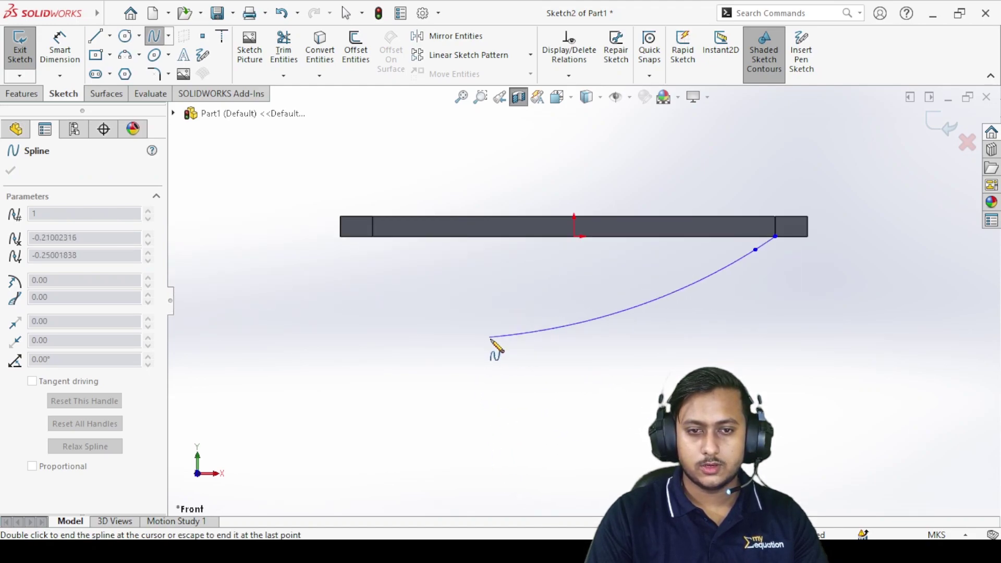
pyautogui.click(733, 279)
pyautogui.click(659, 296)
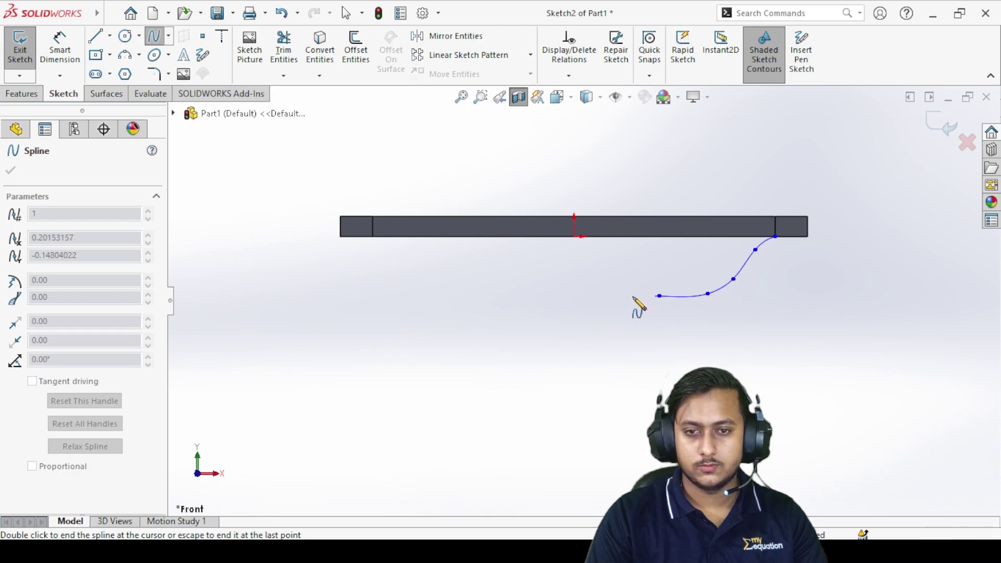
pyautogui.click(594, 304)
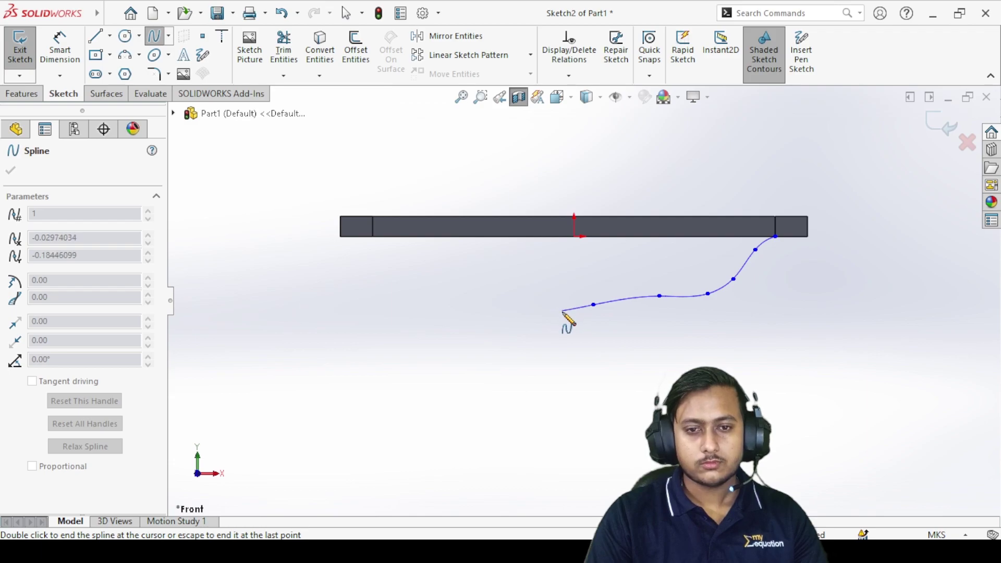
# - Continue the spline down around a deep flat-bottomed sump and end it at the flange's inner lower corner on the negative-X end
pyautogui.click(537, 344)
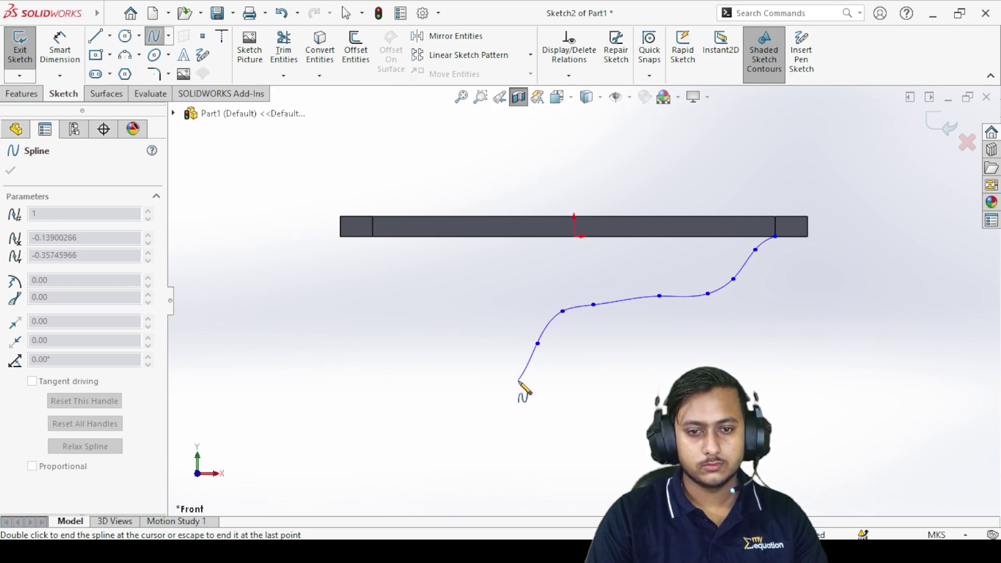
pyautogui.click(457, 385)
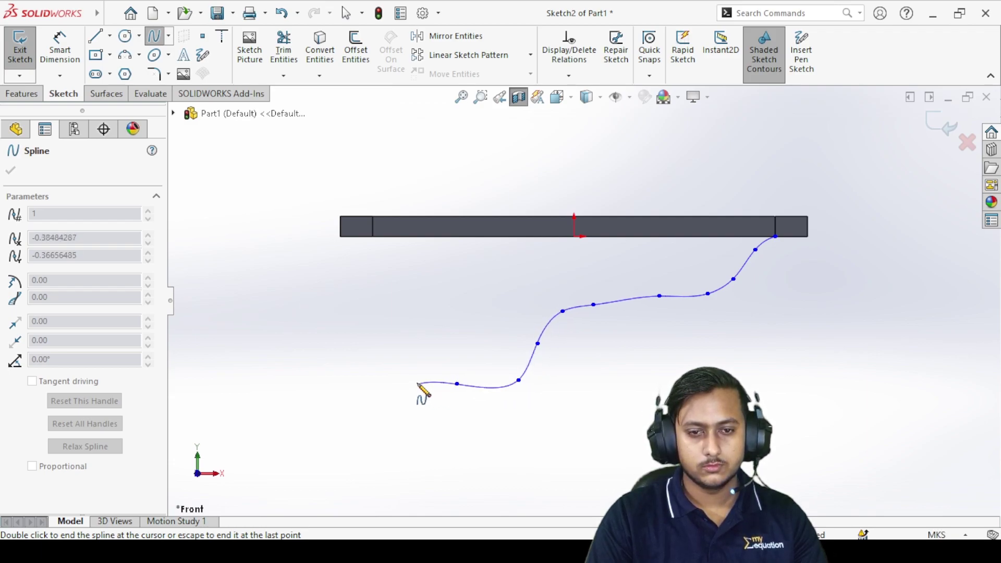
pyautogui.click(391, 347)
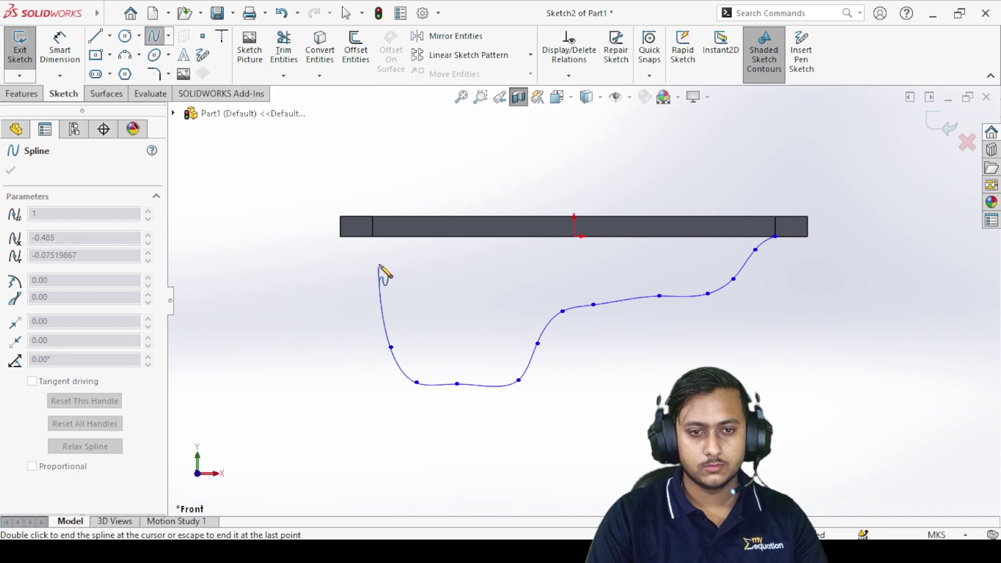
pyautogui.rightClick(372, 236)
pyautogui.click(404, 251)
pyautogui.scroll(3, 577, 297)
pyautogui.scroll(-3, 576, 297)
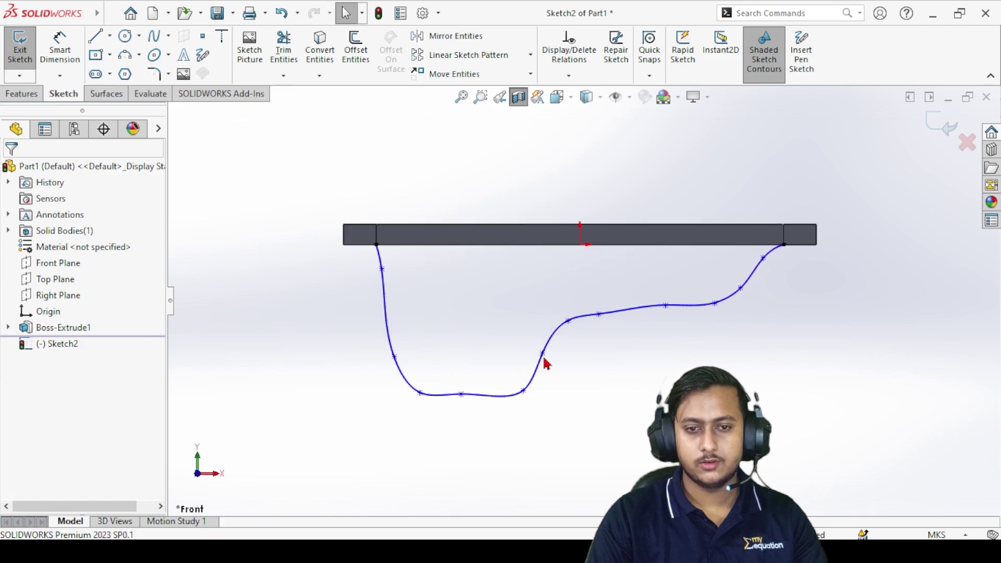
# - Lower the spline point just below the flange's negative-X inner corner to straighten the start of the sump wall
pyautogui.scroll(-3, 500, 361)
pyautogui.moveTo(308, 194)
pyautogui.mouseDown()
pyautogui.moveTo(300, 186)
pyautogui.moveTo(304, 213)
pyautogui.mouseUp()
pyautogui.click(449, 277)
pyautogui.scroll(4, 364, 209)
pyautogui.scroll(-6, 502, 231)
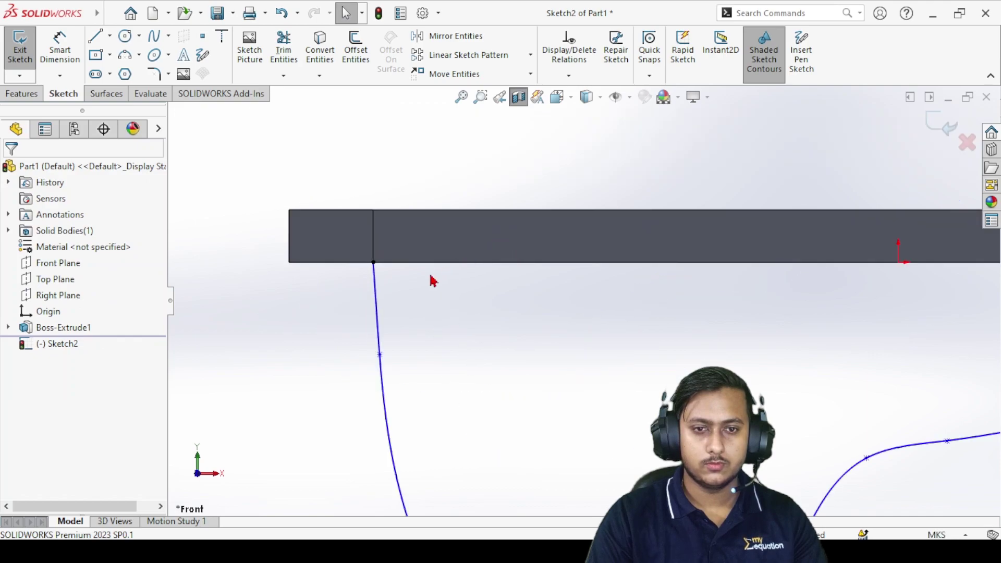
# - Make the spline's end tangent handle horizontal at the flange's negative-X inner corner
pyautogui.scroll(-2, 433, 281)
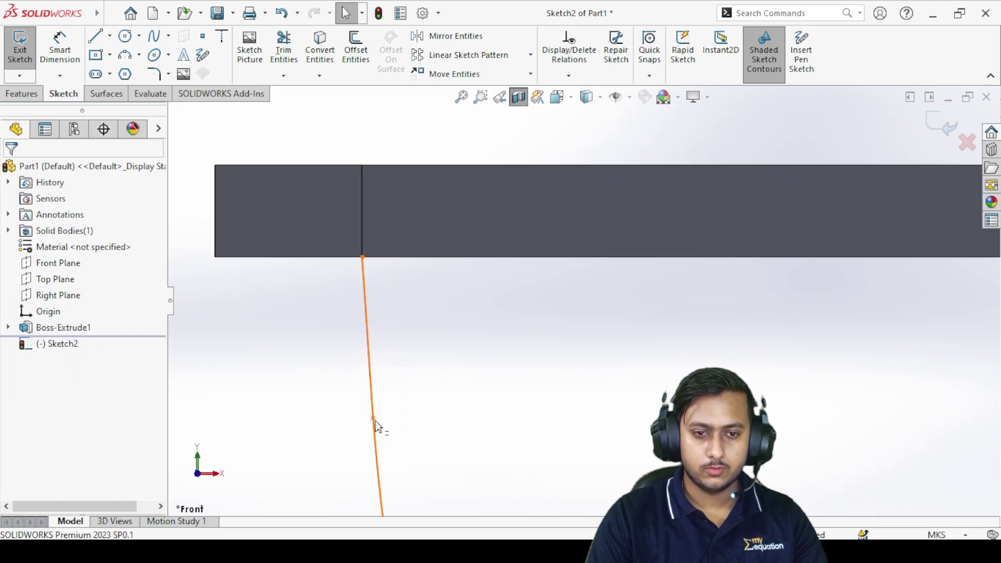
pyautogui.click(371, 344)
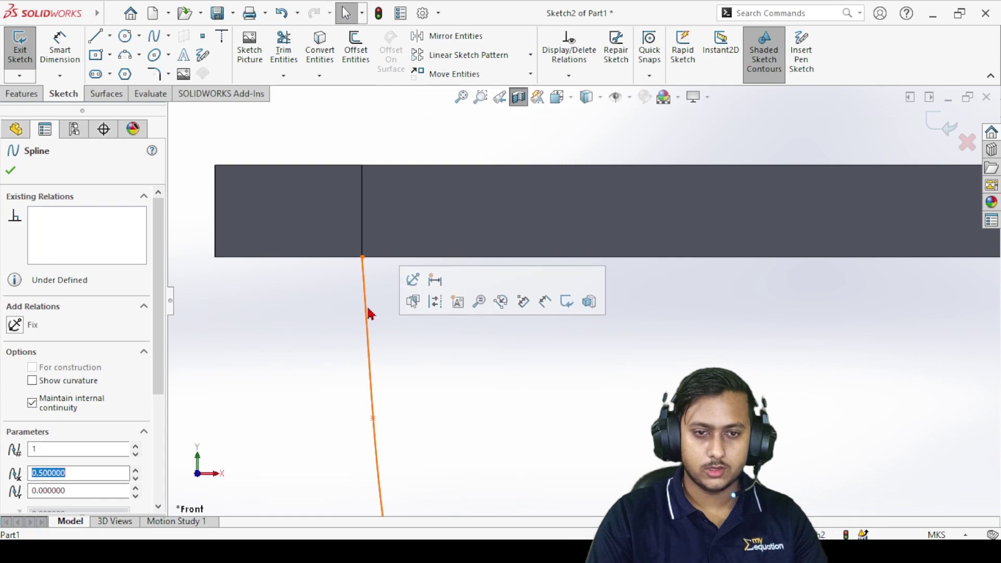
pyautogui.click(366, 296)
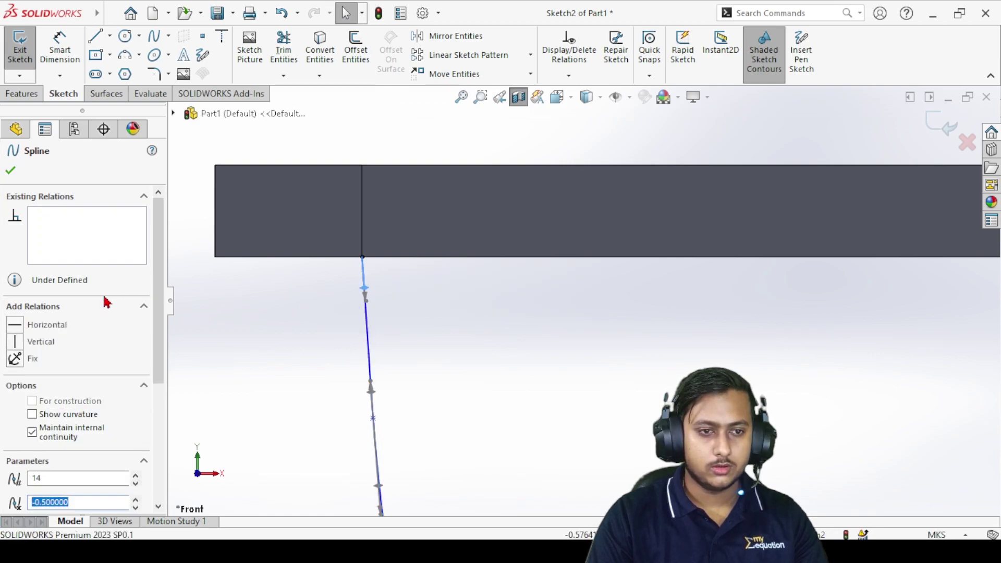
pyautogui.click(15, 330)
# - Make the spline's end tangent handle horizontal at the flange's positive-X inner corner and close the spline properties
pyautogui.scroll(8, 550, 368)
pyautogui.scroll(-2, 650, 380)
pyautogui.scroll(3, 759, 326)
pyautogui.scroll(-5, 886, 253)
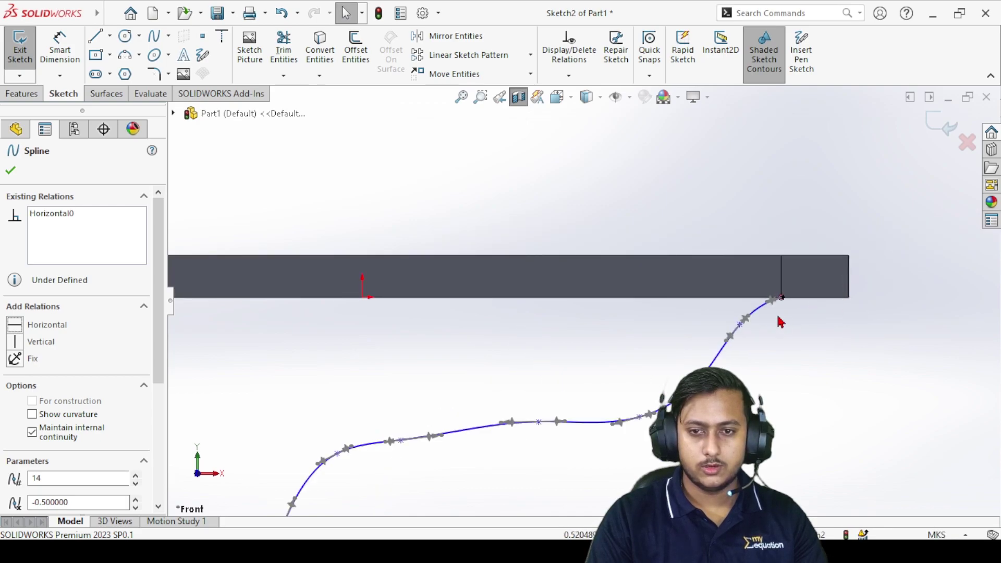
pyautogui.scroll(-7, 778, 316)
pyautogui.click(665, 358)
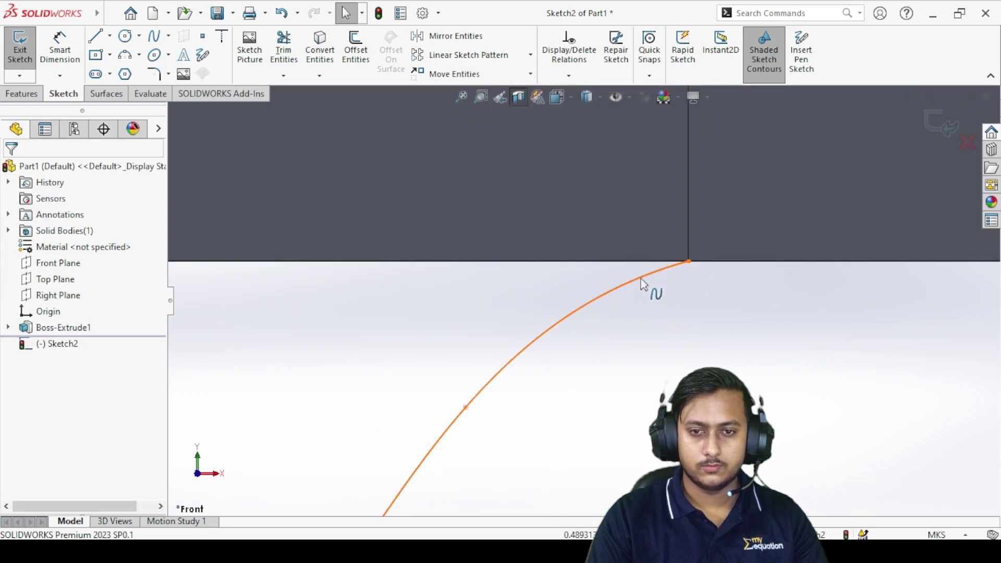
pyautogui.click(643, 284)
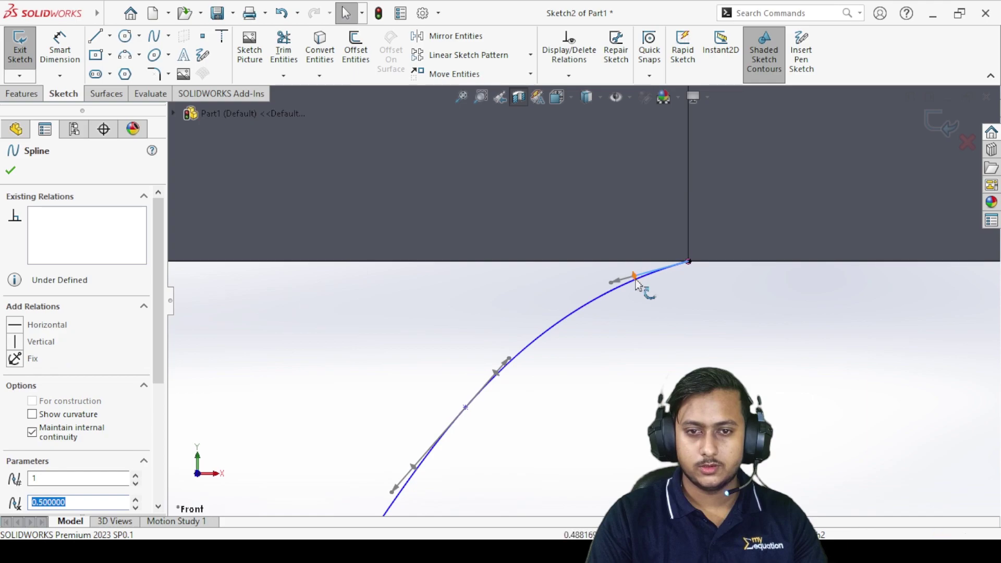
pyautogui.click(14, 326)
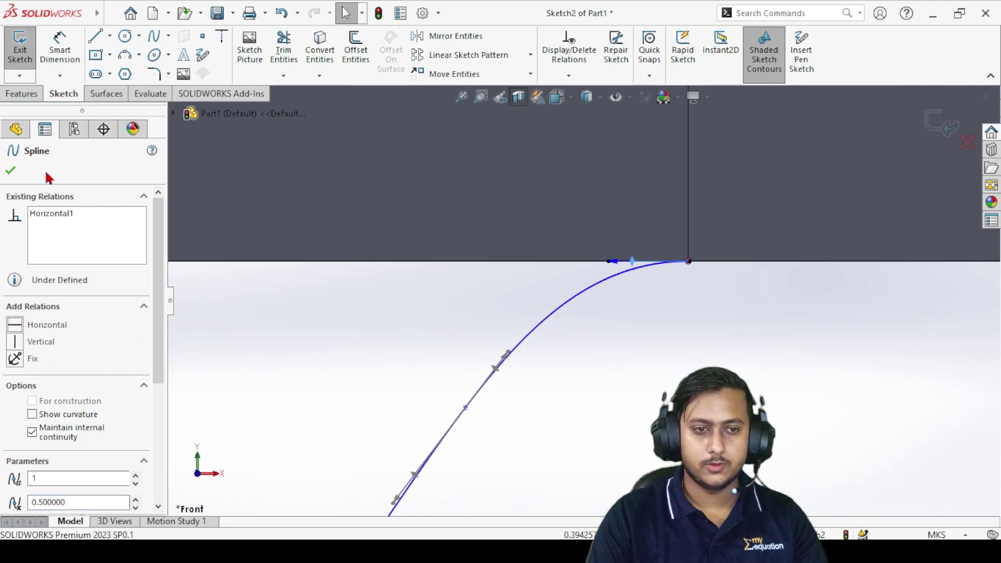
pyautogui.click(11, 172)
# - Reposition the spline points along the sump's negative-X wall and lower bend to smooth the curve into the bottom
pyautogui.scroll(14, 571, 397)
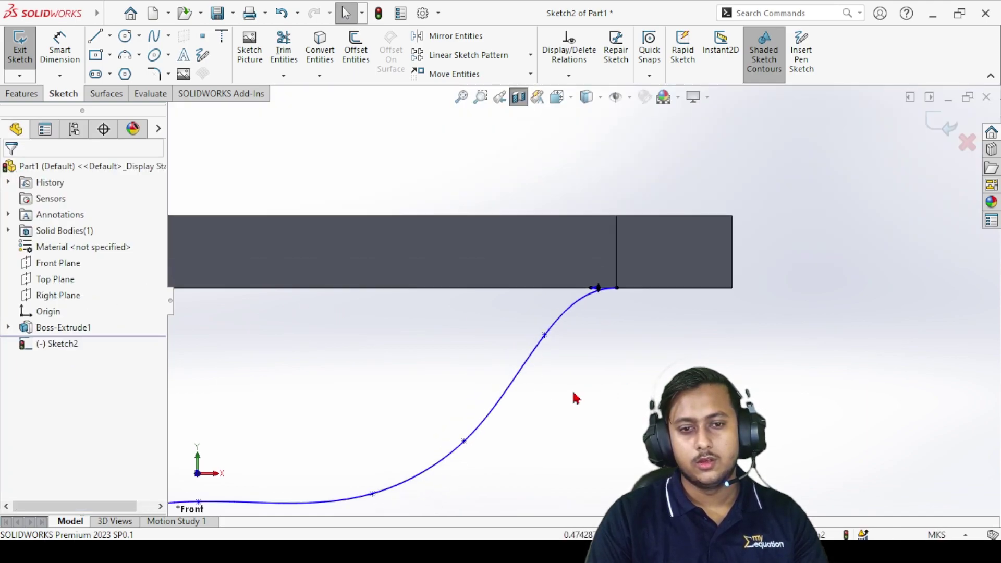
pyautogui.scroll(-2, 378, 339)
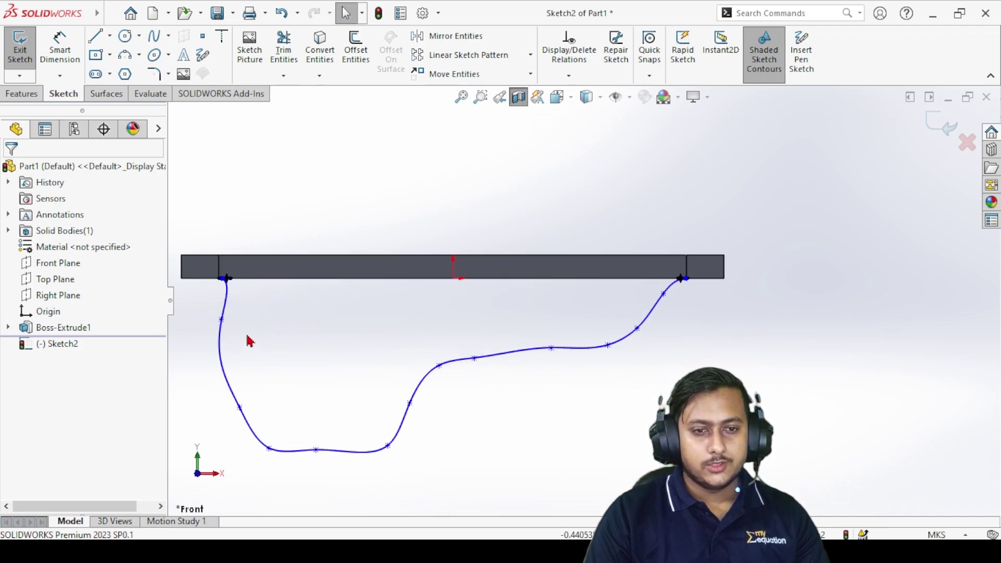
pyautogui.scroll(-2, 250, 341)
pyautogui.moveTo(249, 312); pyautogui.dragTo(275, 440)
pyautogui.click(443, 468)
pyautogui.moveTo(389, 501); pyautogui.dragTo(391, 508)
pyautogui.click(618, 460)
pyautogui.scroll(2, 492, 498)
pyautogui.scroll(-4, 502, 454)
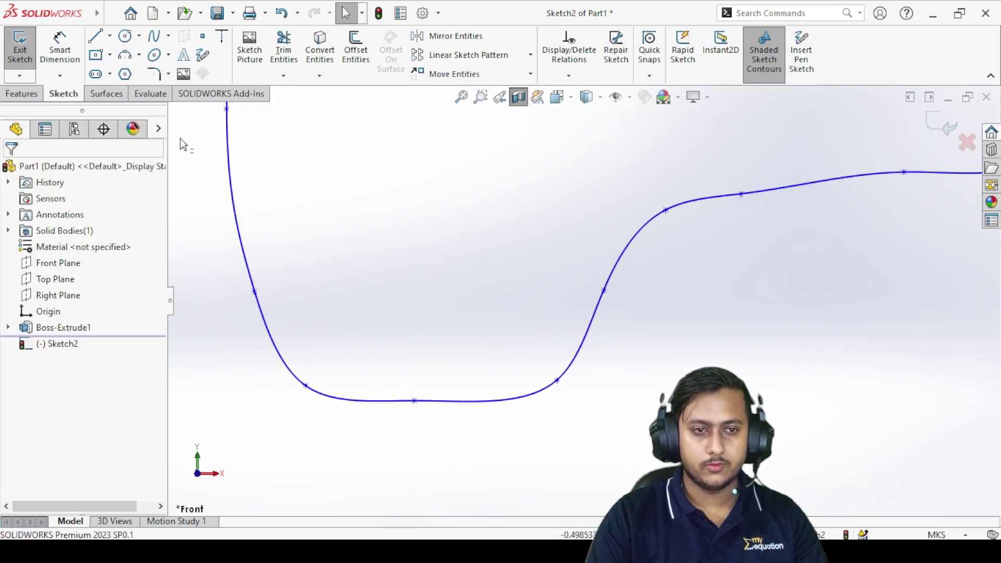
# - Draw a horizontal line about 0.366 m long across the deep sump just above its curved bottom
pyautogui.press('l')
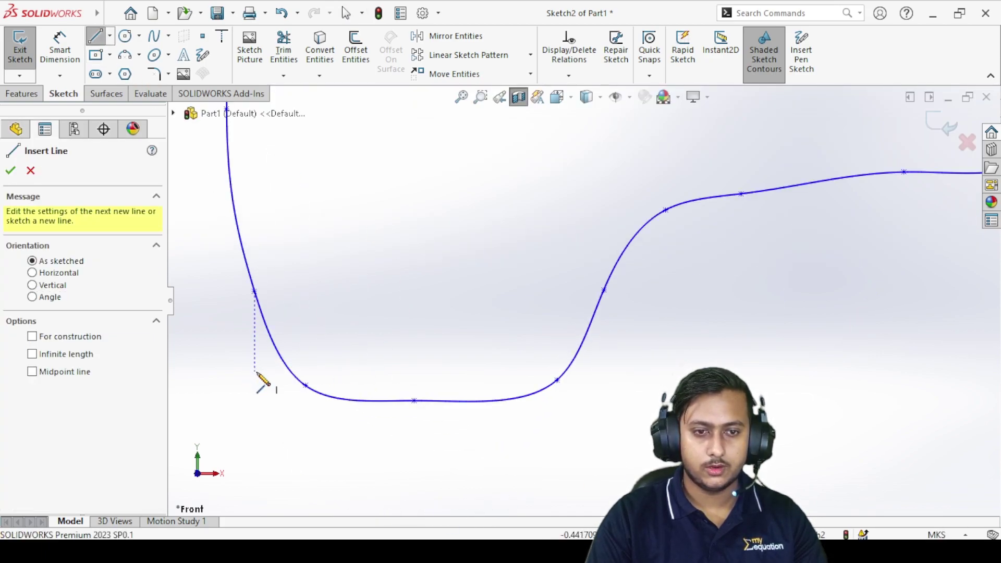
pyautogui.click(255, 371)
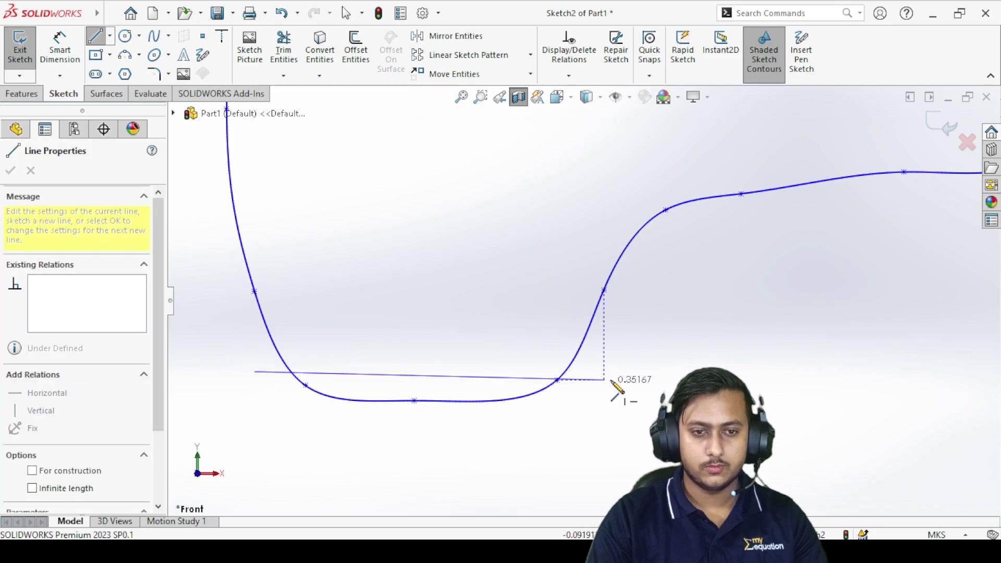
pyautogui.click(619, 371)
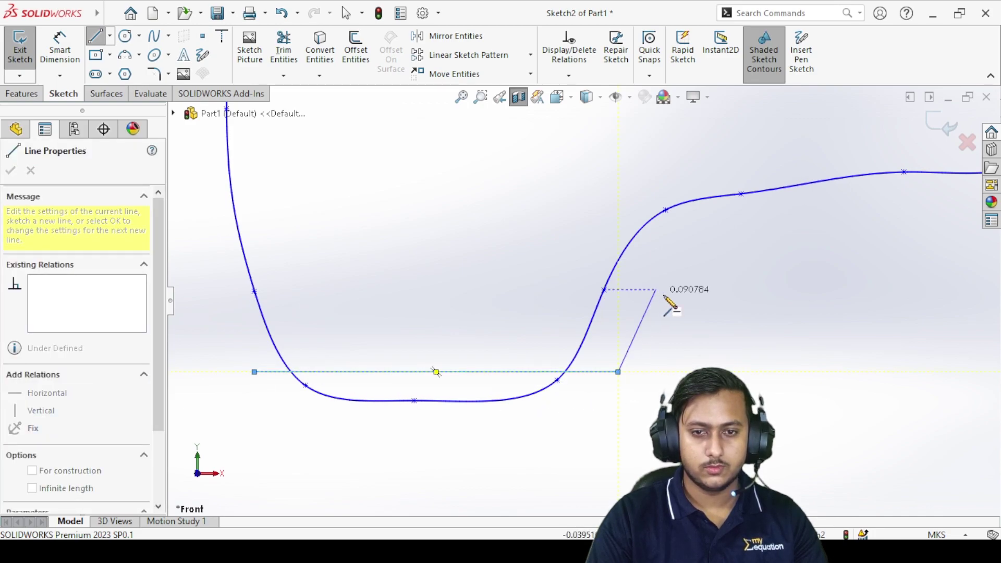
pyautogui.press('Escape')
pyautogui.press('Escape')
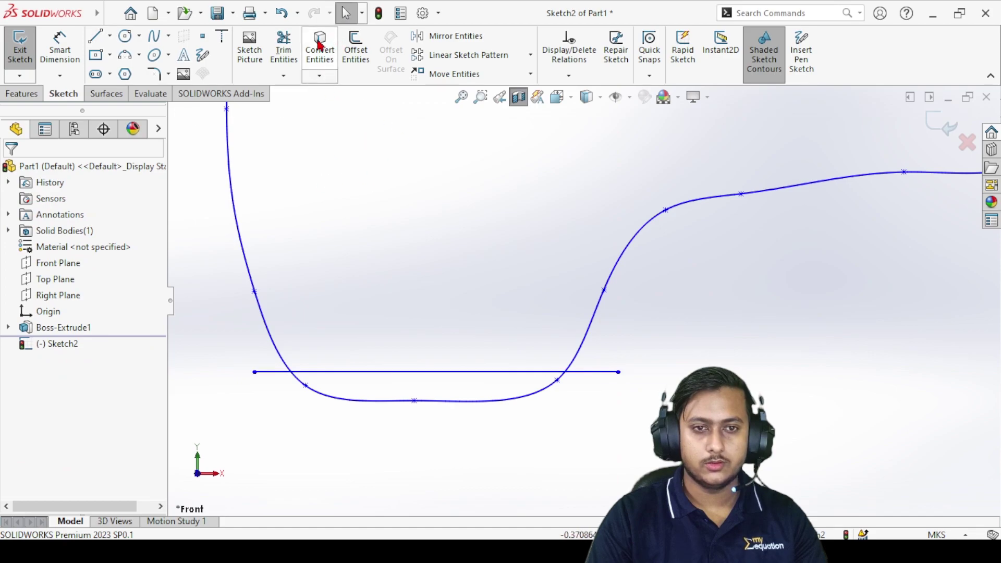
pyautogui.click(515, 372)
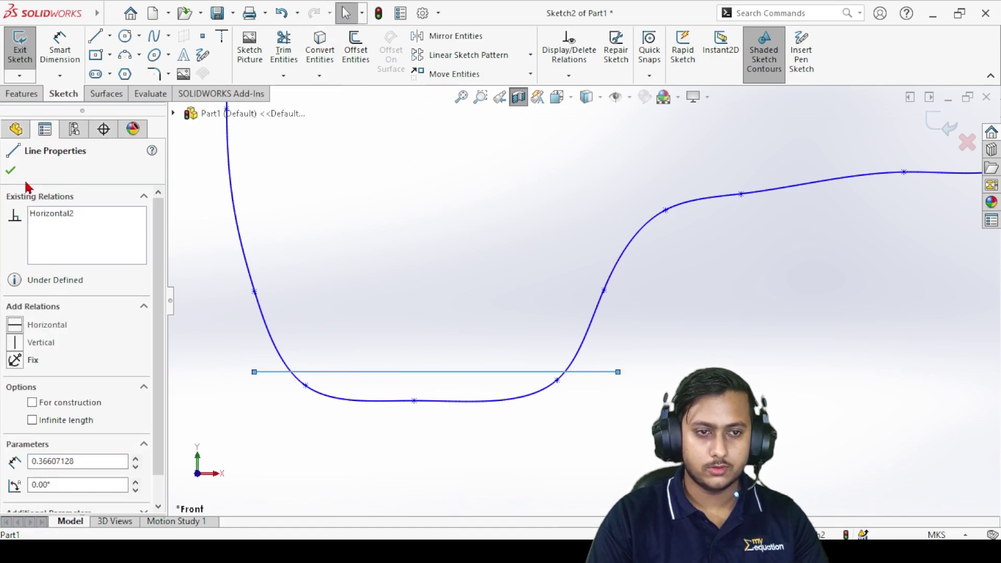
pyautogui.click(11, 170)
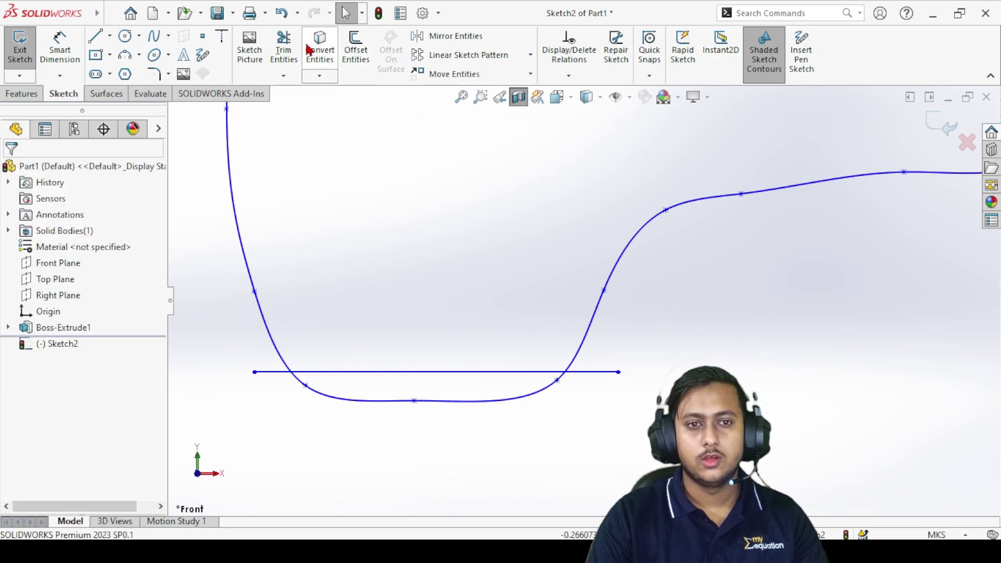
# - Trim away the spline's curved bottom below the horizontal line and the line's overhanging ends outside the sump
pyautogui.click(284, 45)
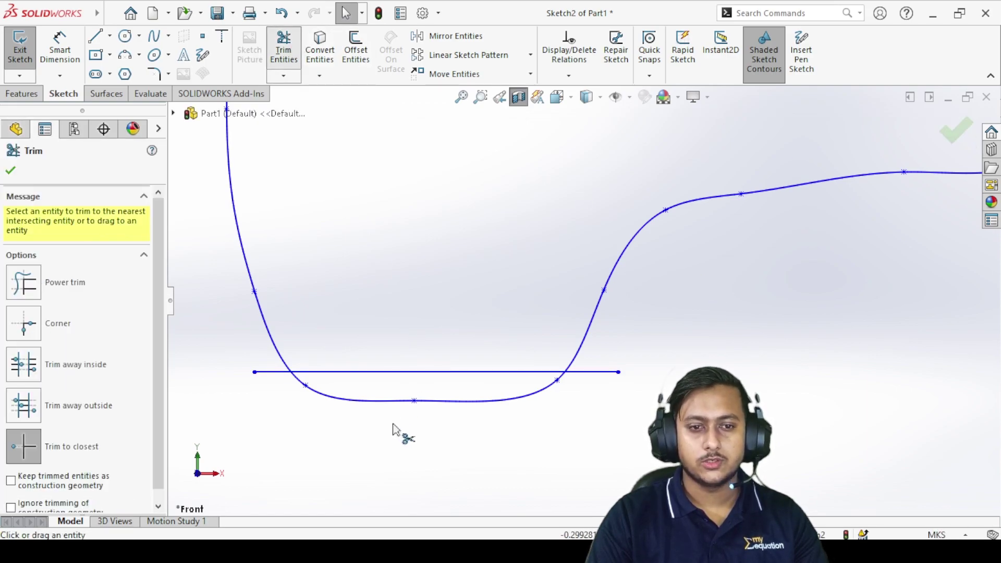
pyautogui.click(321, 404)
pyautogui.click(536, 278)
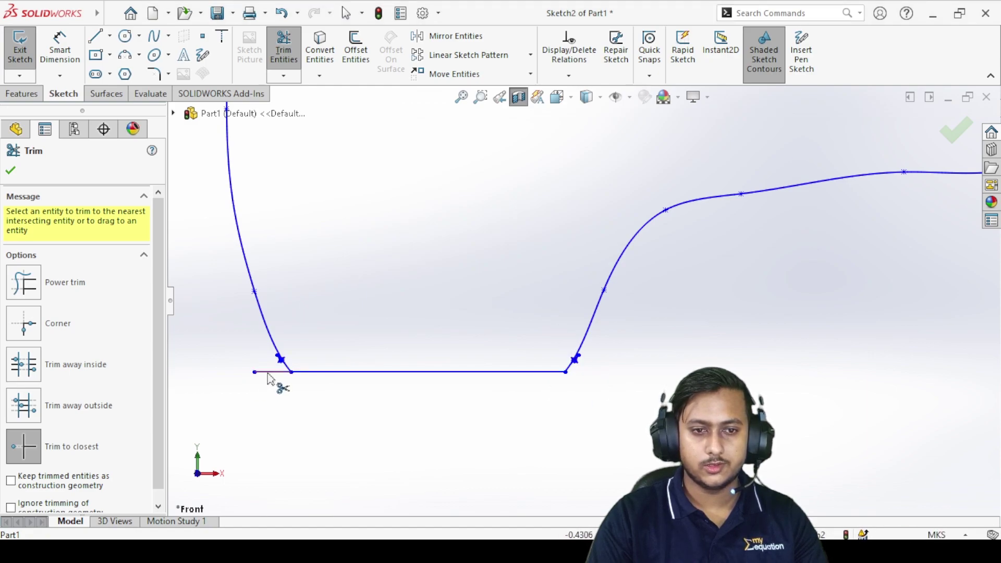
pyautogui.scroll(5, 584, 300)
pyautogui.scroll(-3, 859, 140)
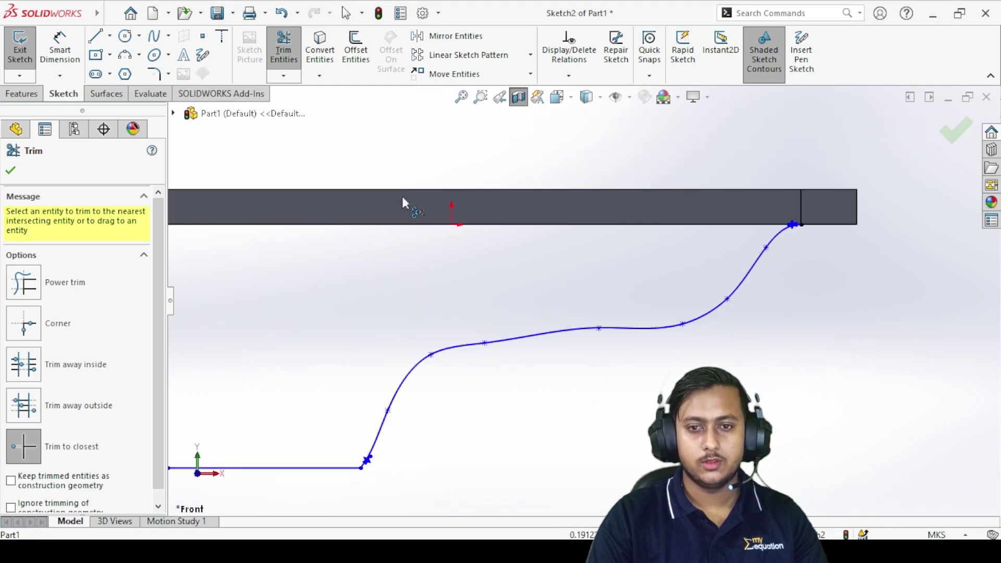
pyautogui.click(24, 173)
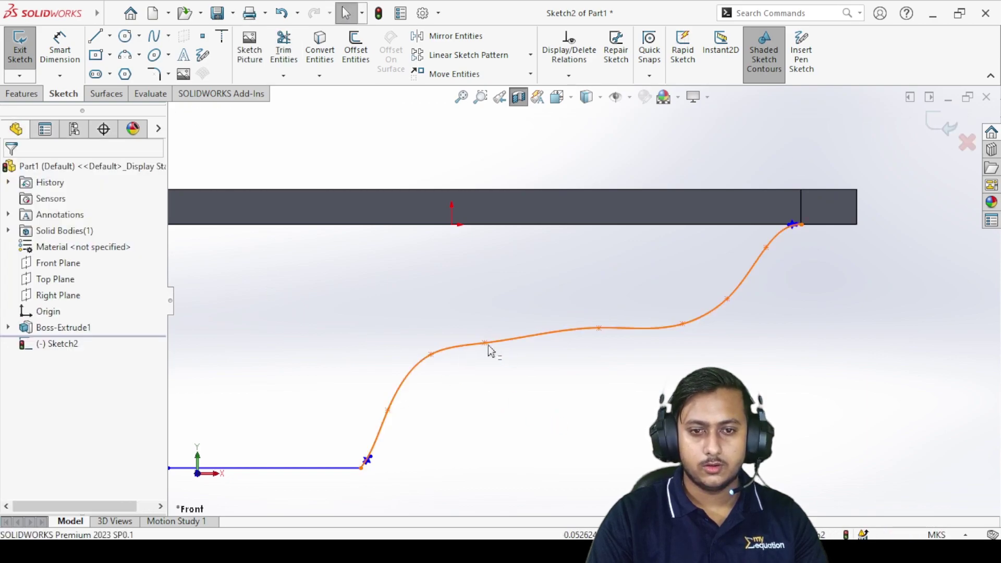
# - Nudge the three spline points along the shallow shelf so it runs in a smoother, flatter curve
pyautogui.moveTo(511, 346); pyautogui.dragTo(504, 338)
pyautogui.click(602, 374)
pyautogui.moveTo(599, 329)
pyautogui.mouseDown()
pyautogui.moveTo(628, 324)
pyautogui.moveTo(602, 329)
pyautogui.mouseUp()
pyautogui.click(676, 342)
pyautogui.moveTo(682, 324)
pyautogui.mouseDown()
pyautogui.moveTo(688, 310)
pyautogui.moveTo(686, 328)
pyautogui.mouseUp()
pyautogui.click(695, 353)
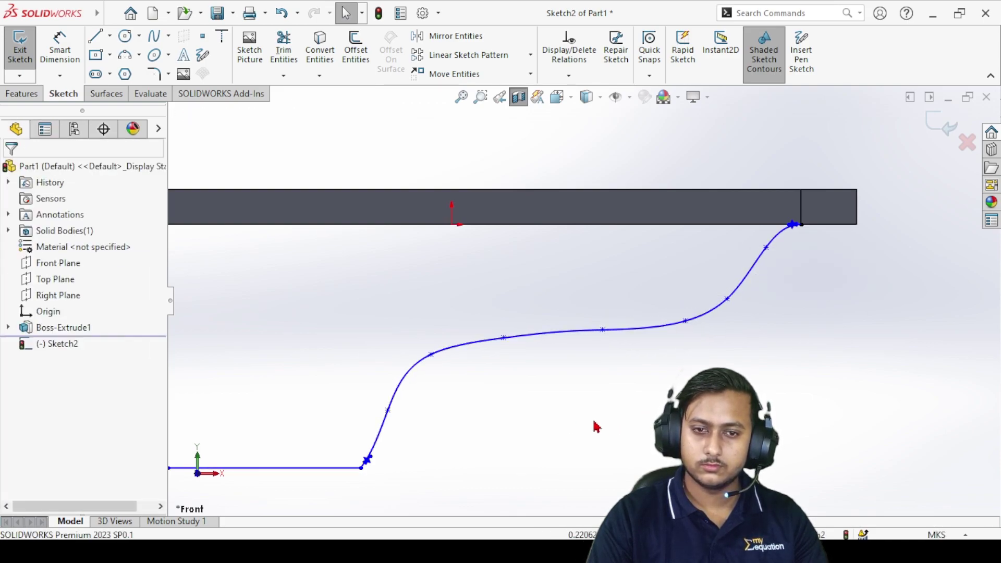
pyautogui.scroll(3, 565, 424)
pyautogui.scroll(-6, 476, 404)
pyautogui.scroll(-4, 573, 420)
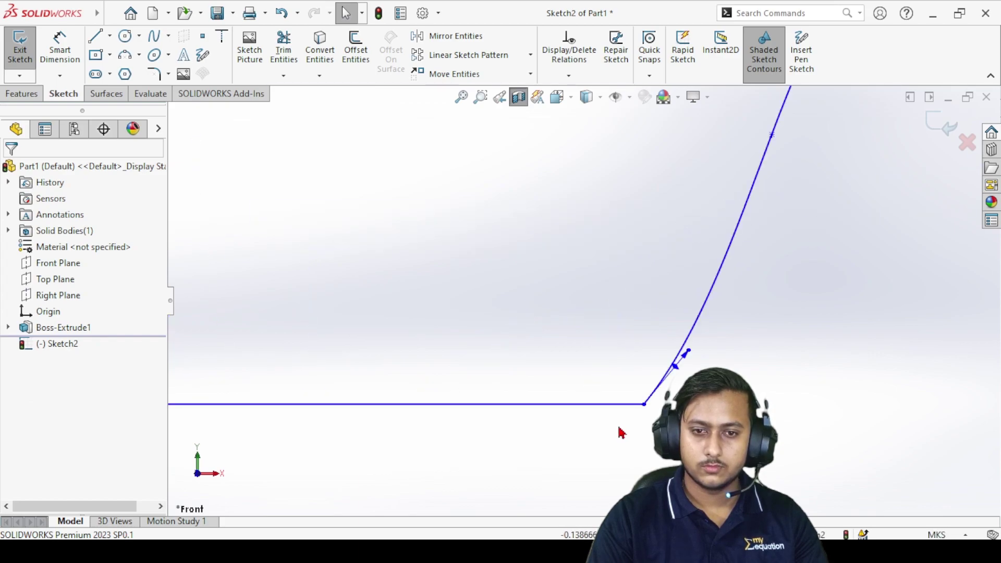
pyautogui.click(677, 371)
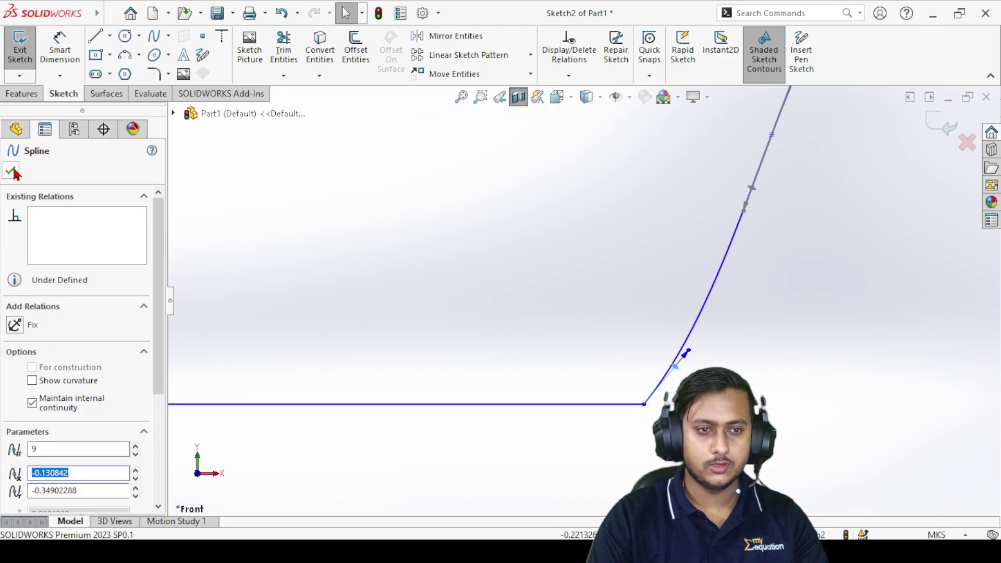
pyautogui.press('Escape')
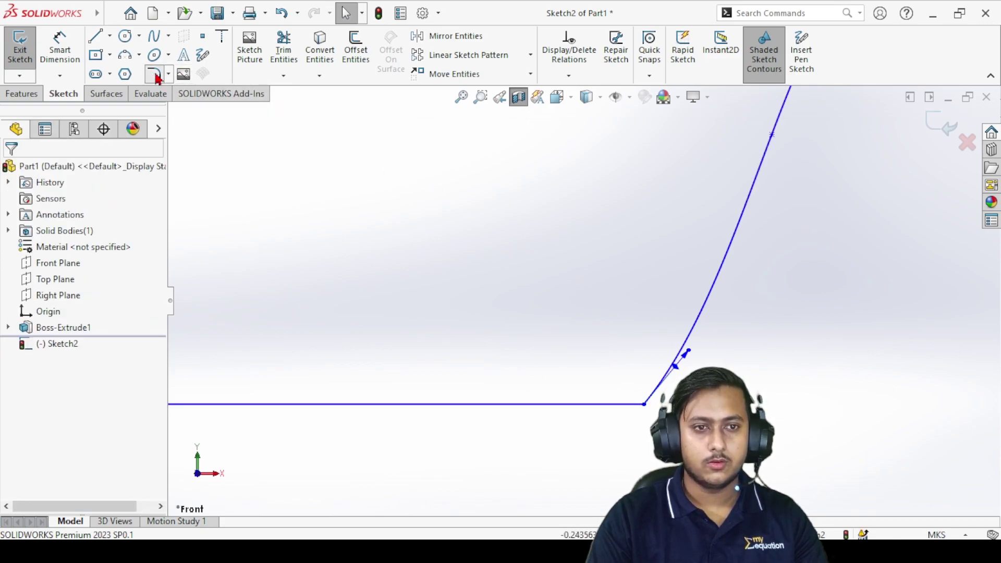
# - Fillet both lower corners of the sump profile, between the bottom line and the splines, with a 0.04 m radius
pyautogui.click(156, 74)
pyautogui.click(645, 404)
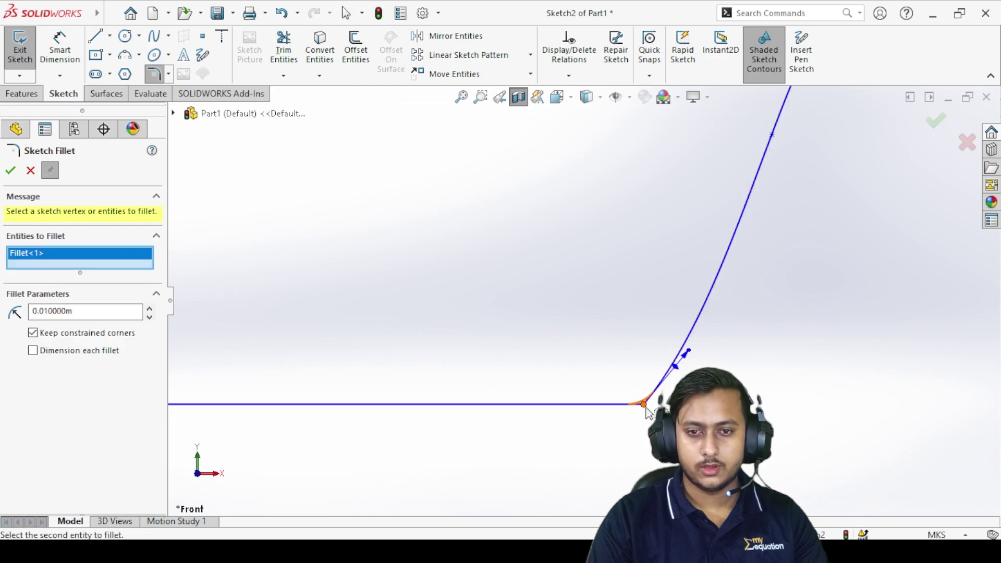
pyautogui.scroll(4, 603, 466)
pyautogui.scroll(-3, 233, 335)
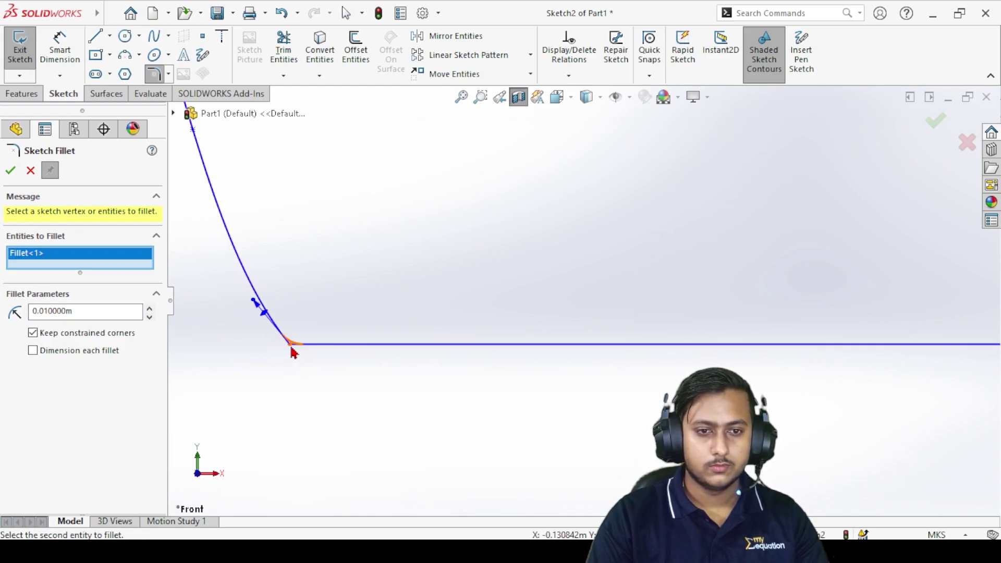
pyautogui.click(290, 346)
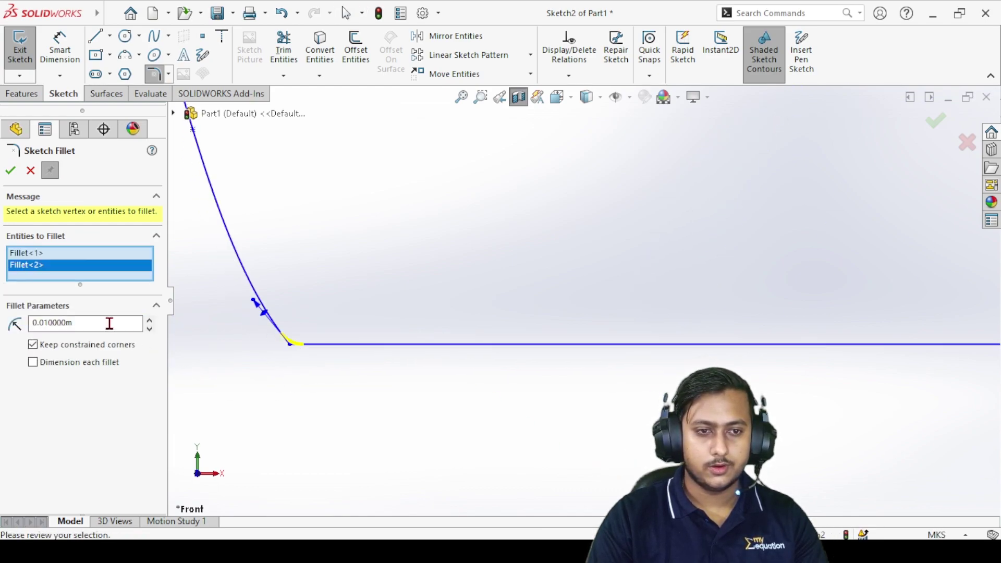
pyautogui.click(151, 322)
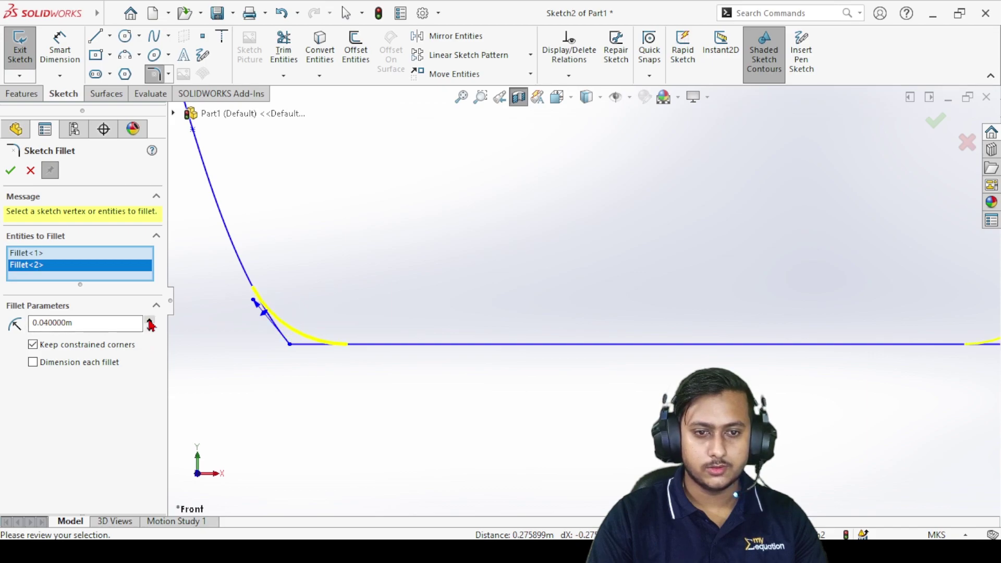
pyautogui.click(11, 172)
pyautogui.scroll(4, 522, 405)
pyautogui.scroll(-2, 681, 319)
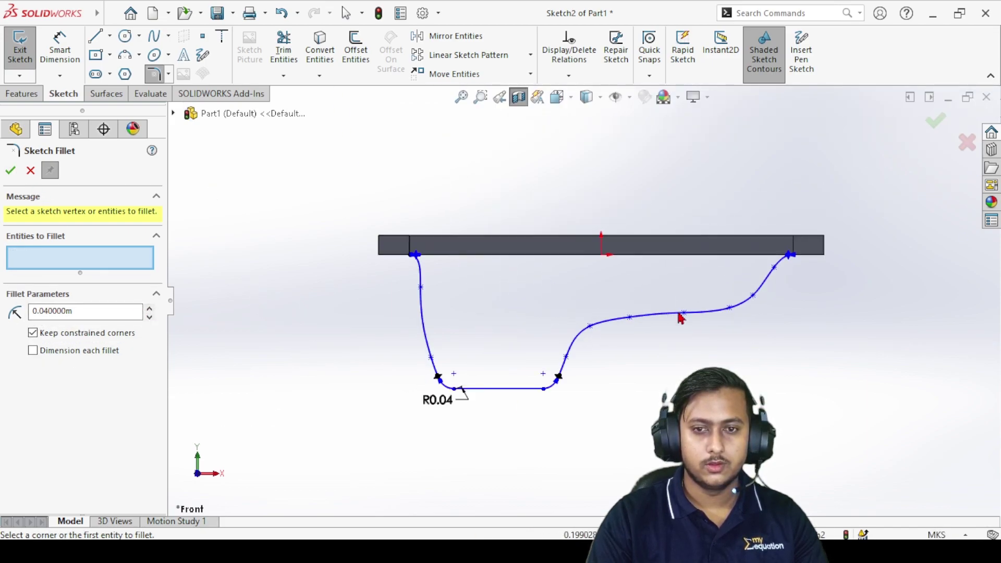
pyautogui.scroll(-2, 681, 319)
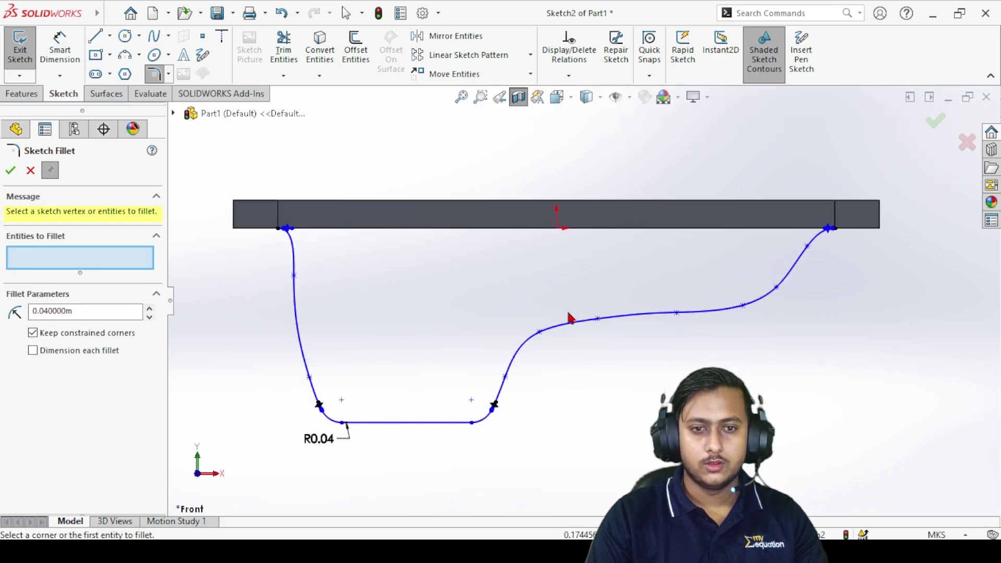
pyautogui.click(11, 173)
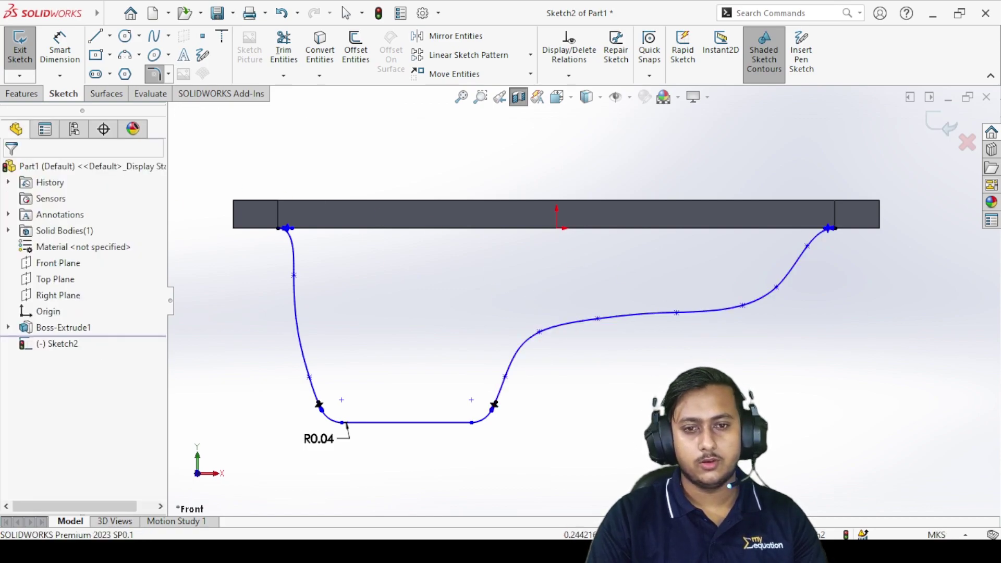
# - Offset the entire sump profile inward by 0.05 m using the reversed direction
pyautogui.click(642, 317)
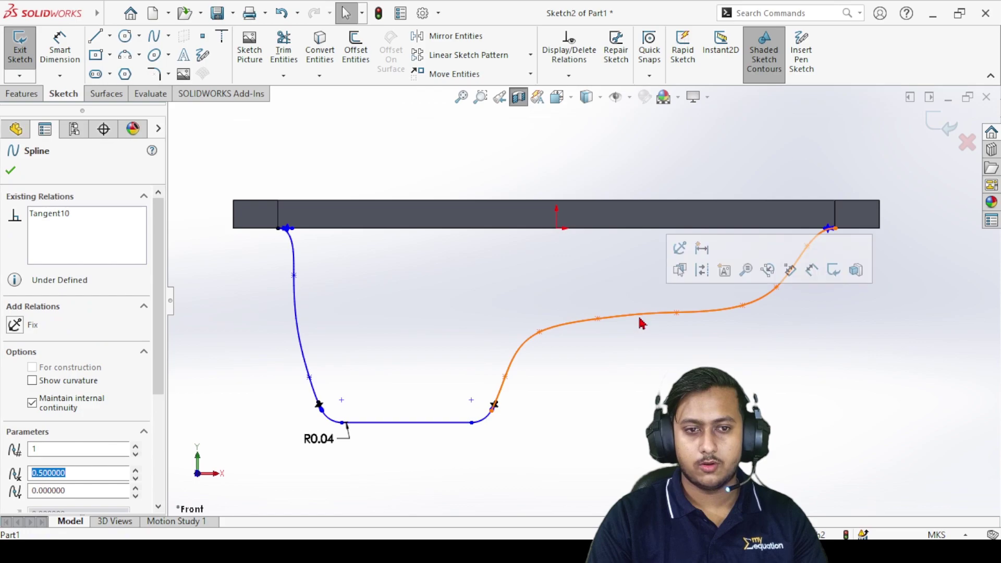
pyautogui.press('Escape')
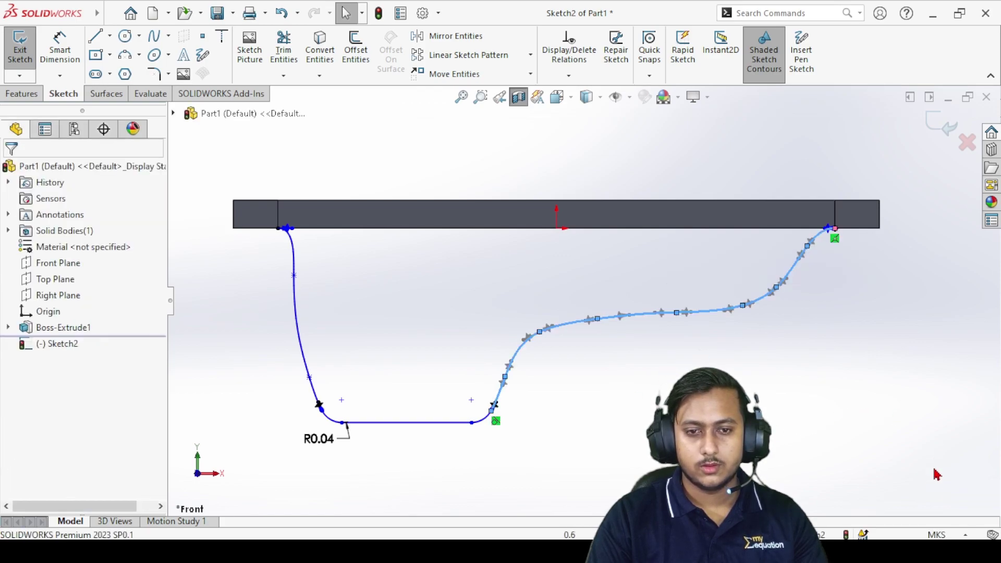
pyautogui.moveTo(920, 489)
pyautogui.mouseDown()
pyautogui.moveTo(292, 257)
pyautogui.moveTo(233, 136)
pyautogui.mouseUp()
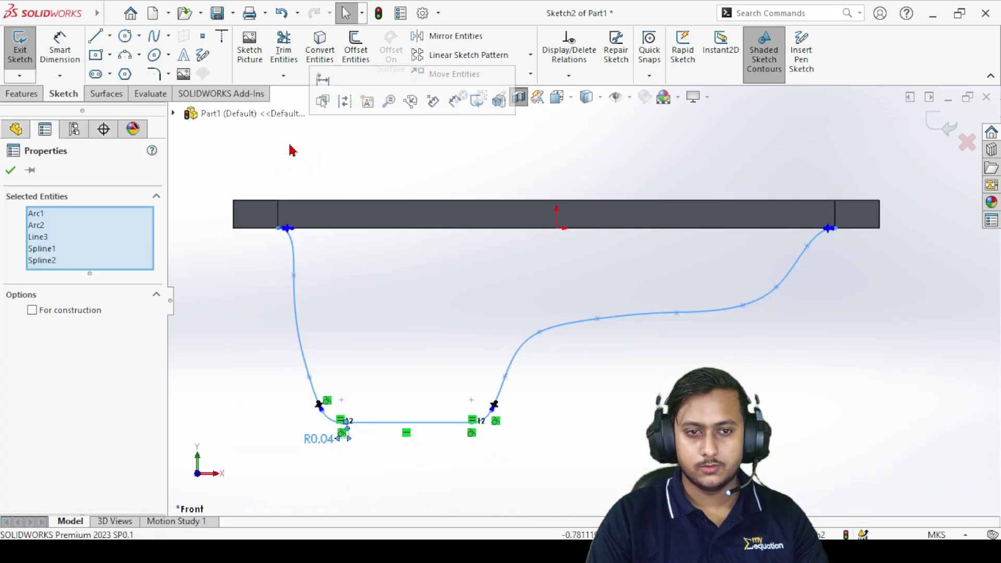
pyautogui.click(365, 48)
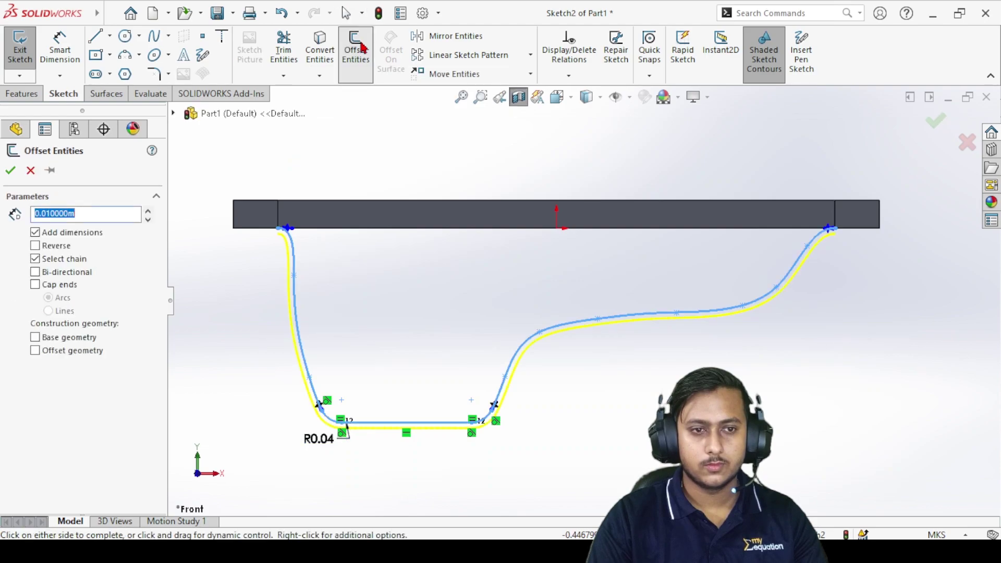
pyautogui.click(36, 246)
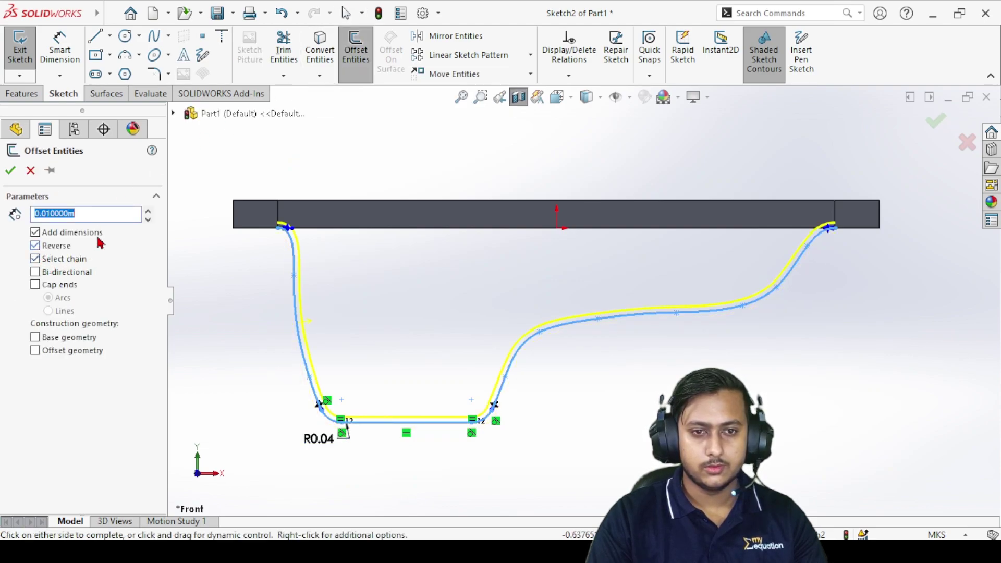
pyautogui.click(148, 211)
pyautogui.click(148, 210)
pyautogui.click(148, 210)
pyautogui.click(148, 210)
pyautogui.scroll(-10, 860, 211)
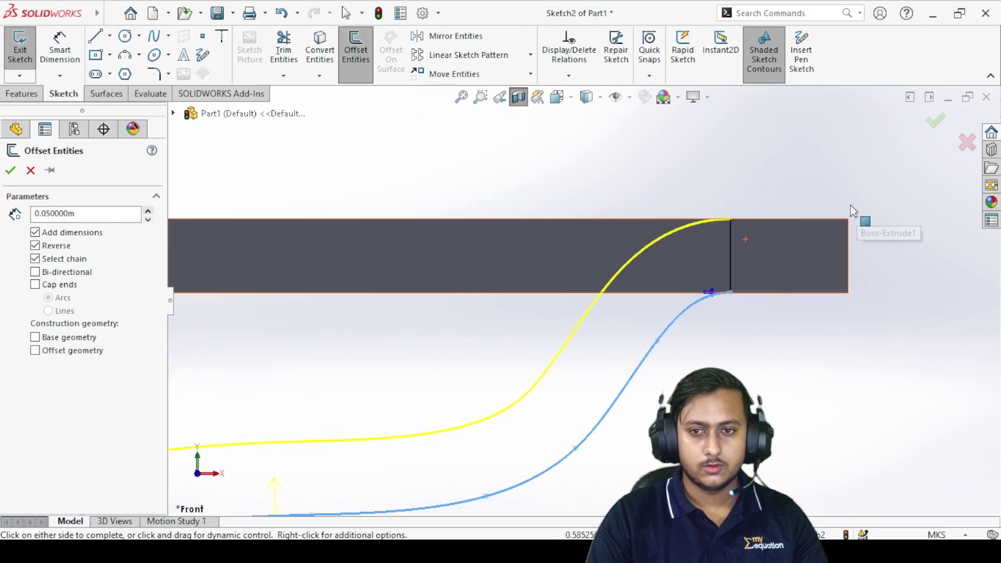
pyautogui.scroll(-2, 547, 263)
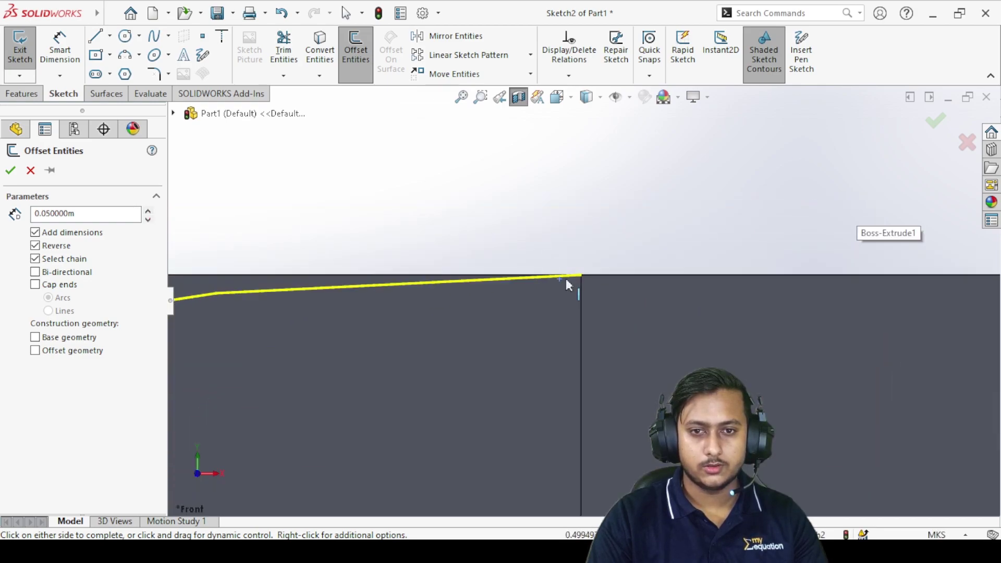
pyautogui.click(10, 175)
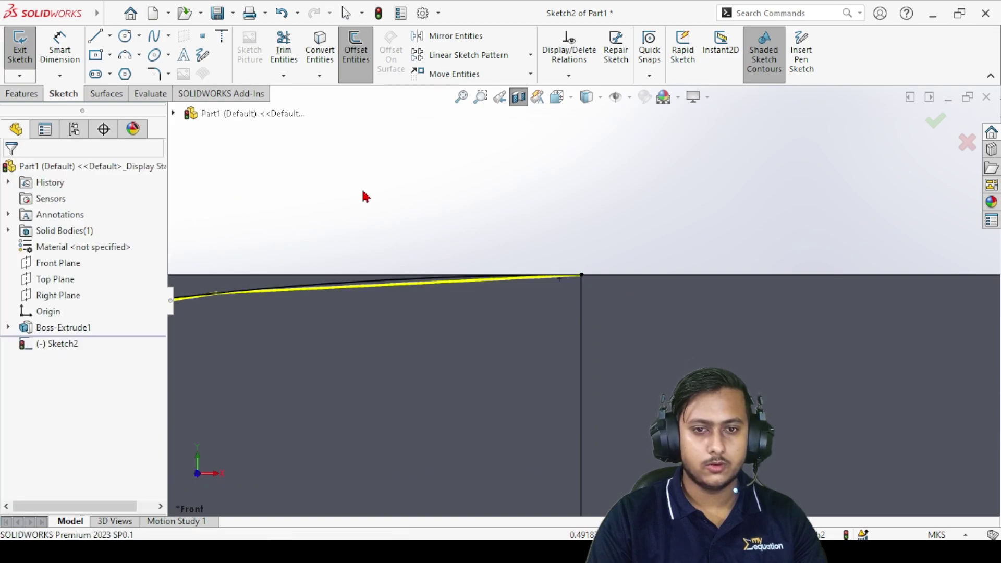
# - Close both upper ends of the offset profile with 0.05 m vertical lines joining the inner and outer curves
pyautogui.scroll(4, 500, 229)
pyautogui.scroll(8, 475, 254)
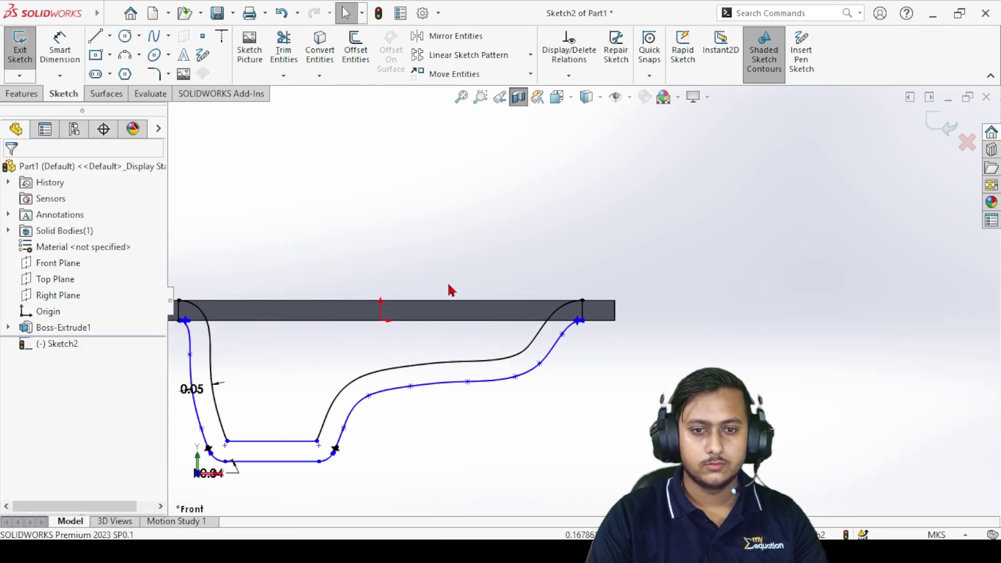
pyautogui.scroll(-4, 406, 390)
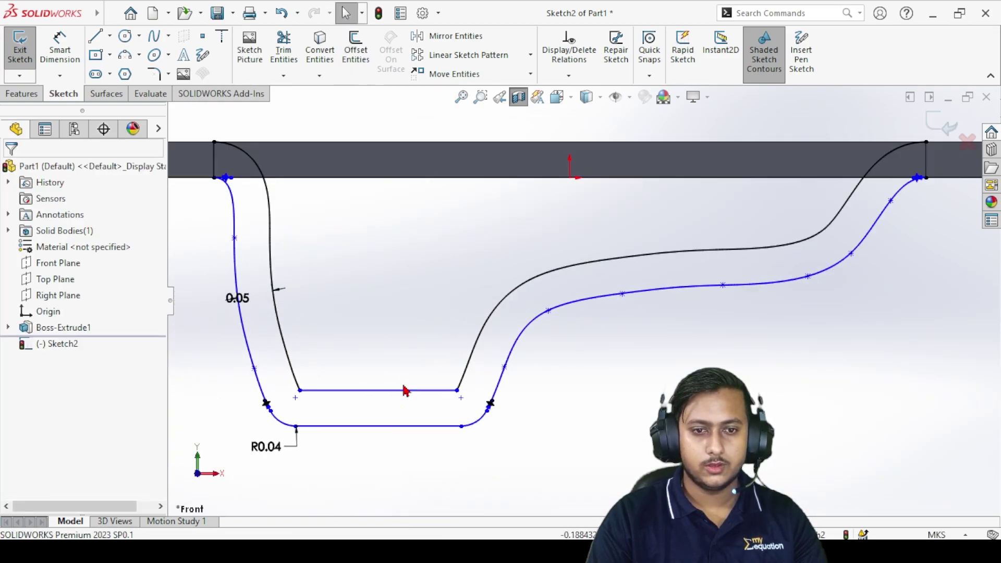
pyautogui.click(96, 36)
pyautogui.scroll(-5, 224, 167)
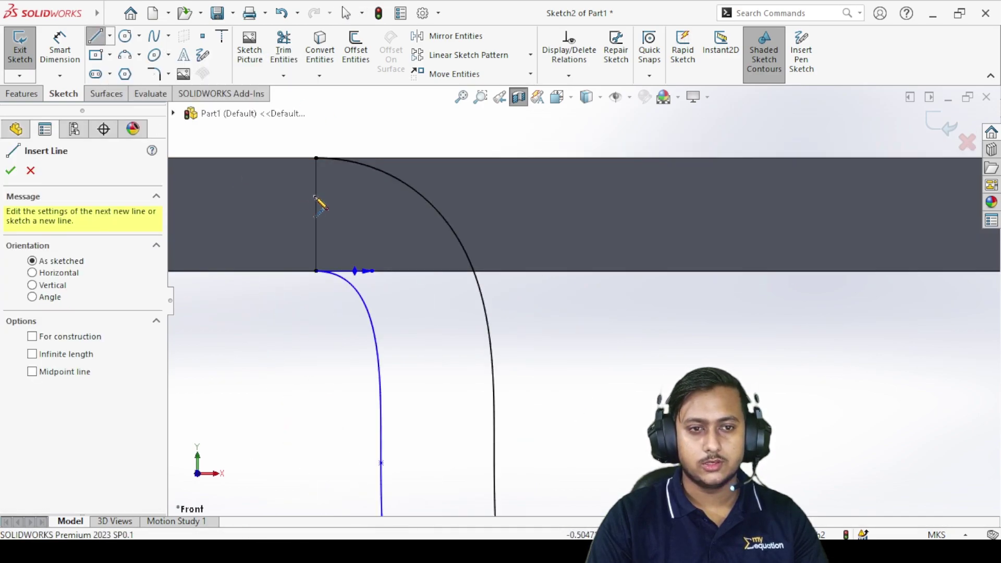
pyautogui.click(316, 158)
pyautogui.click(315, 271)
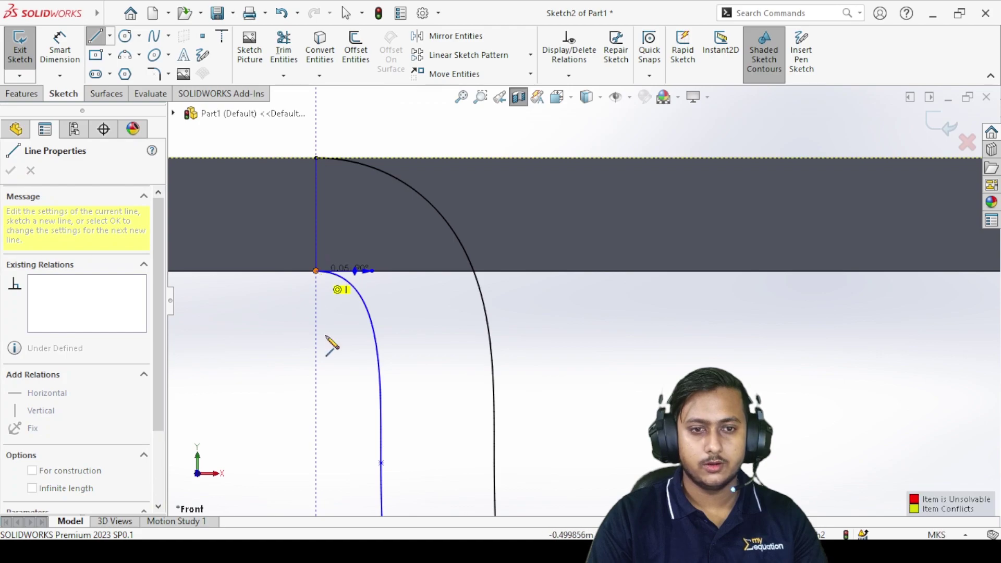
pyautogui.scroll(5, 582, 299)
pyautogui.scroll(-5, 840, 302)
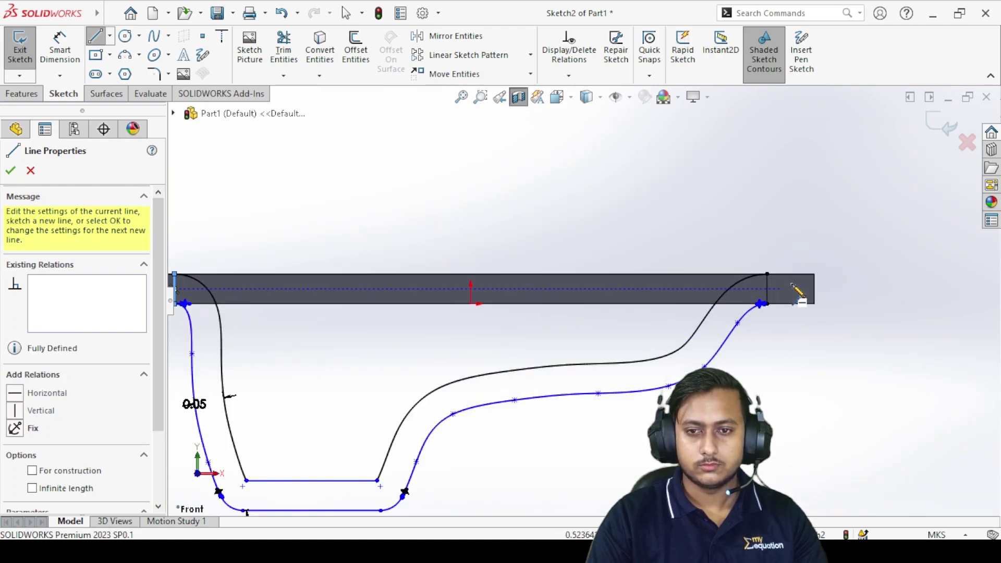
pyautogui.click(589, 223)
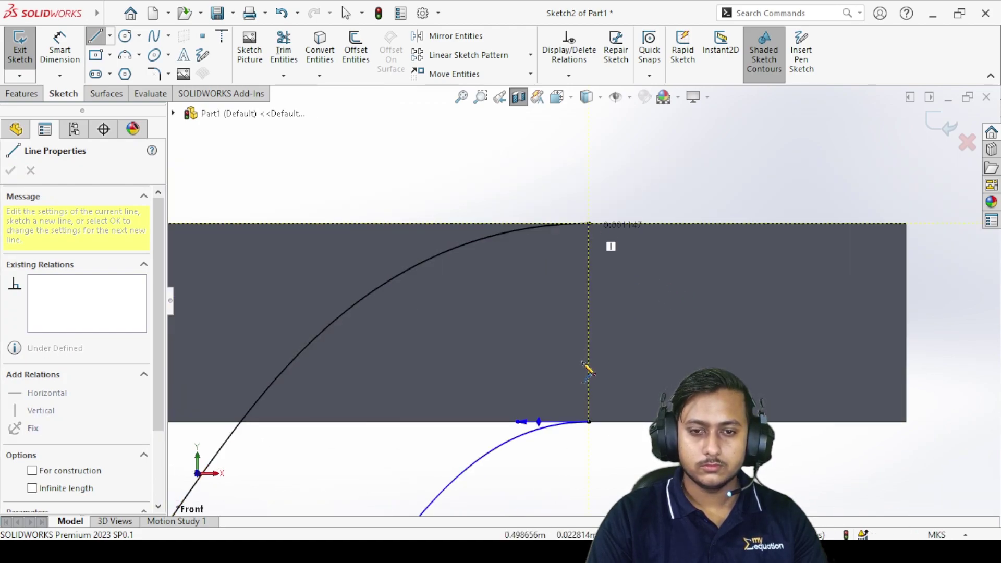
pyautogui.rightClick(516, 167)
pyautogui.click(545, 156)
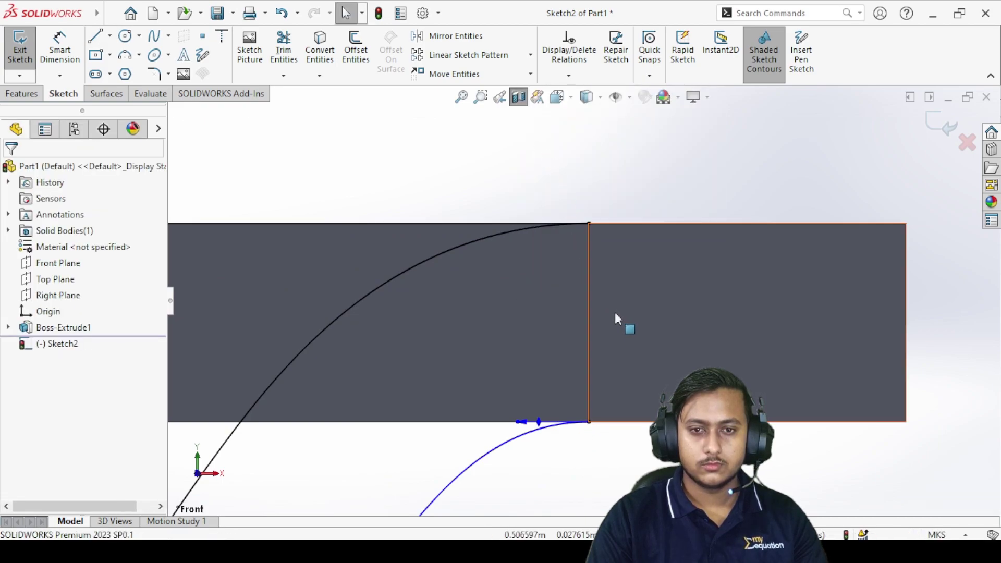
# - Inspect the junction of the closing line and the inner curve at the profile's positive-X upper end
pyautogui.scroll(-2, 615, 307)
pyautogui.scroll(-3, 534, 194)
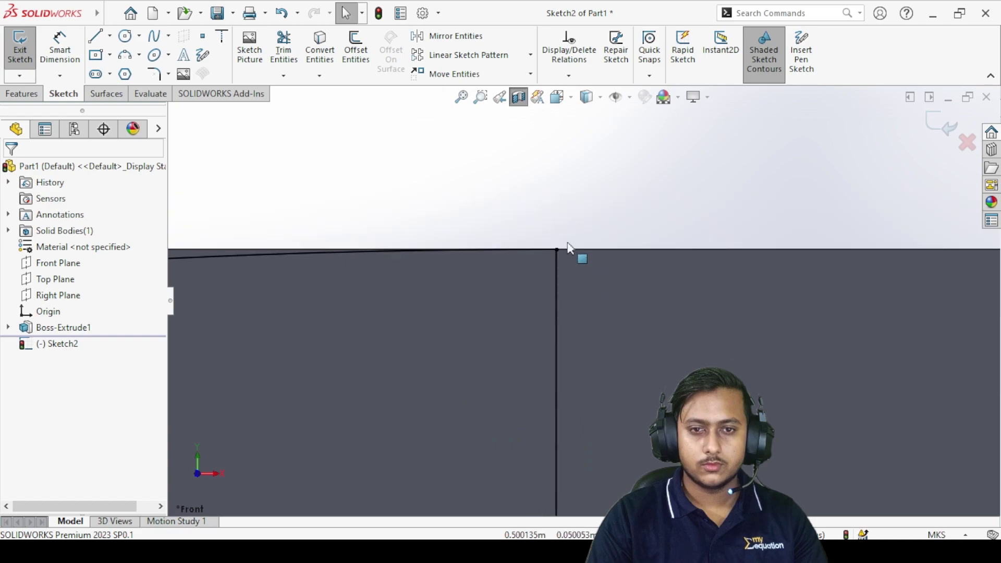
pyautogui.scroll(-4, 562, 243)
pyautogui.scroll(6, 539, 306)
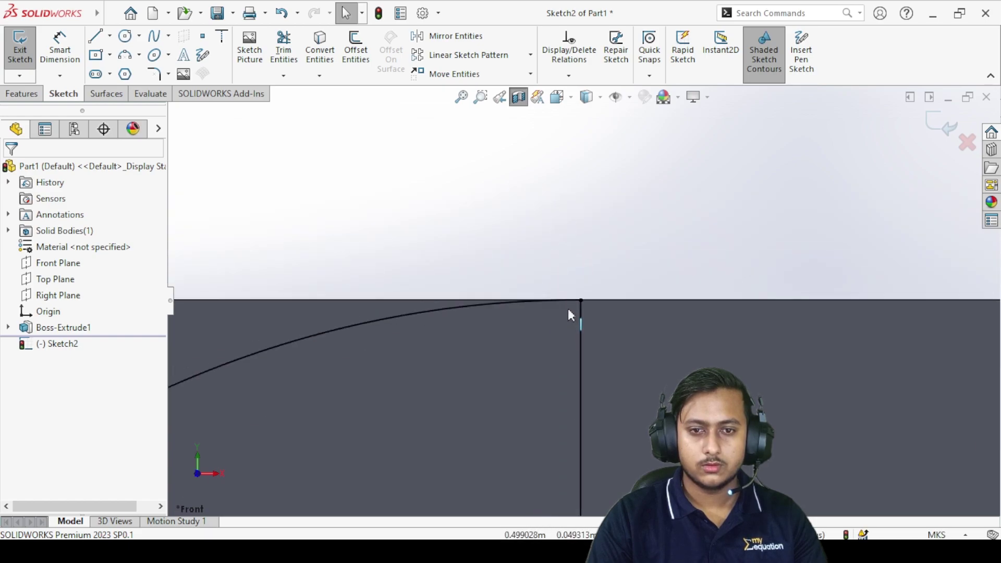
pyautogui.scroll(5, 568, 305)
pyautogui.scroll(-4, 517, 336)
pyautogui.scroll(4, 518, 336)
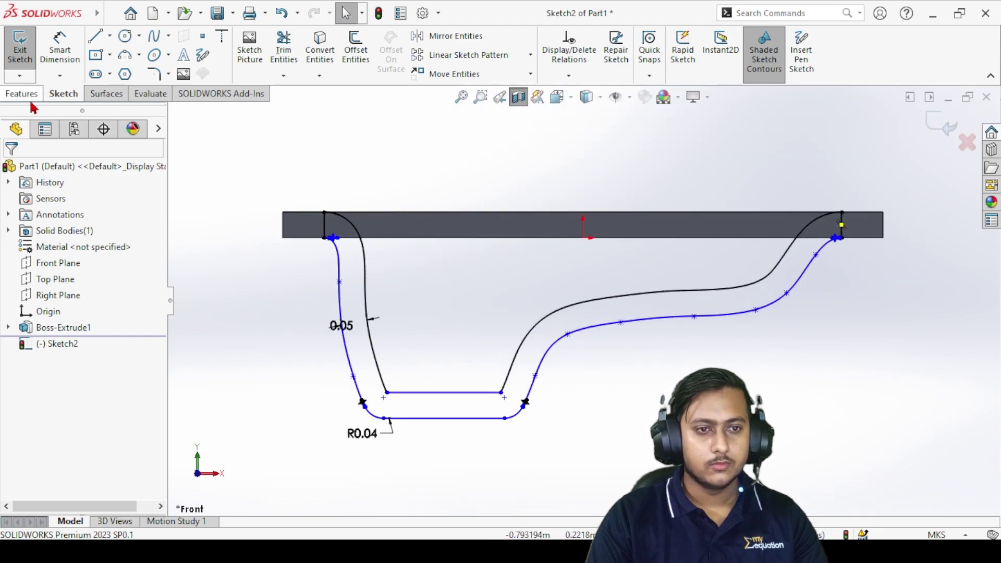
pyautogui.click(32, 99)
pyautogui.click(36, 58)
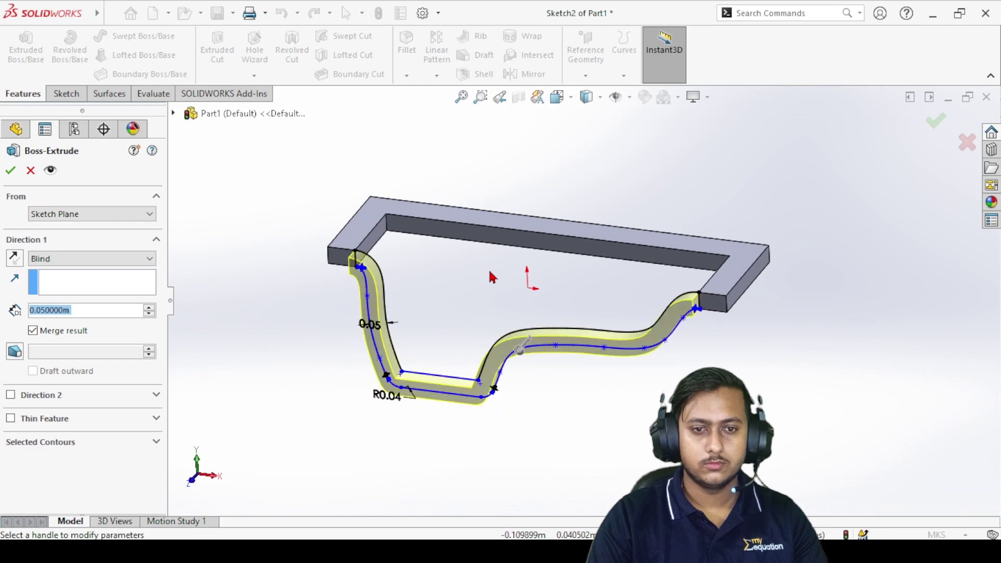
pyautogui.click(31, 172)
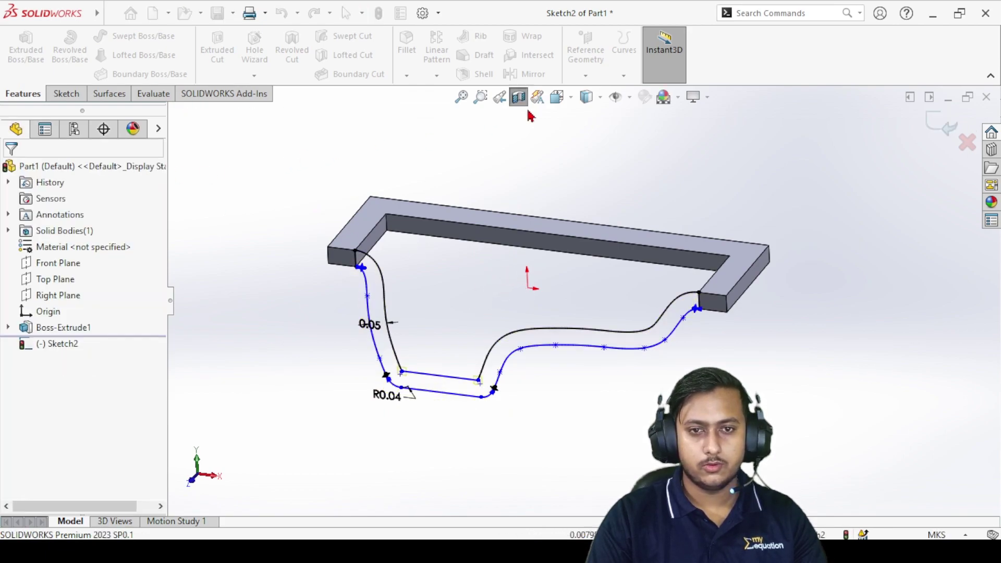
# - Turn off the section view and extrude the closed sump profile up to the flange's inner long face on the positive-Z side
pyautogui.click(517, 99)
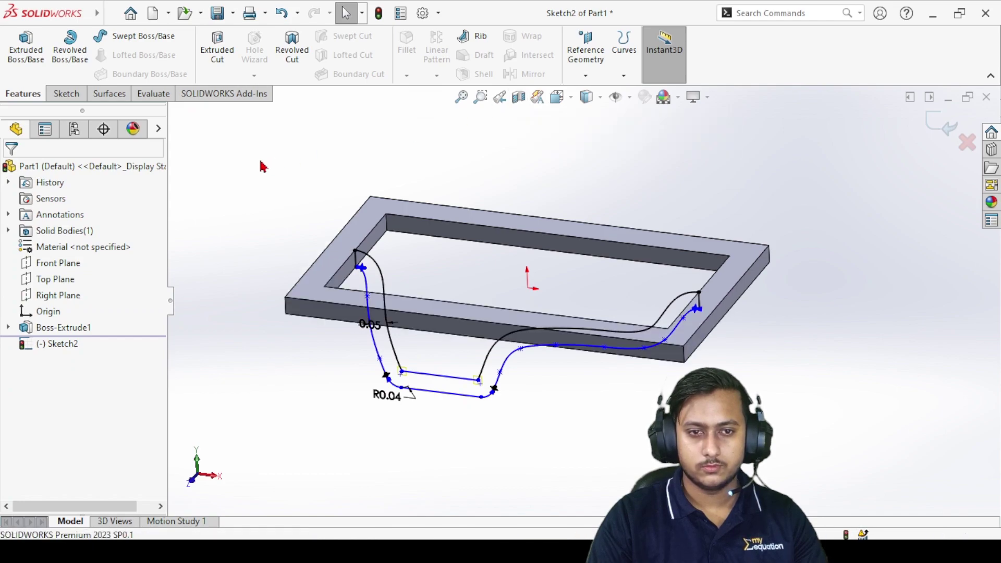
pyautogui.click(31, 53)
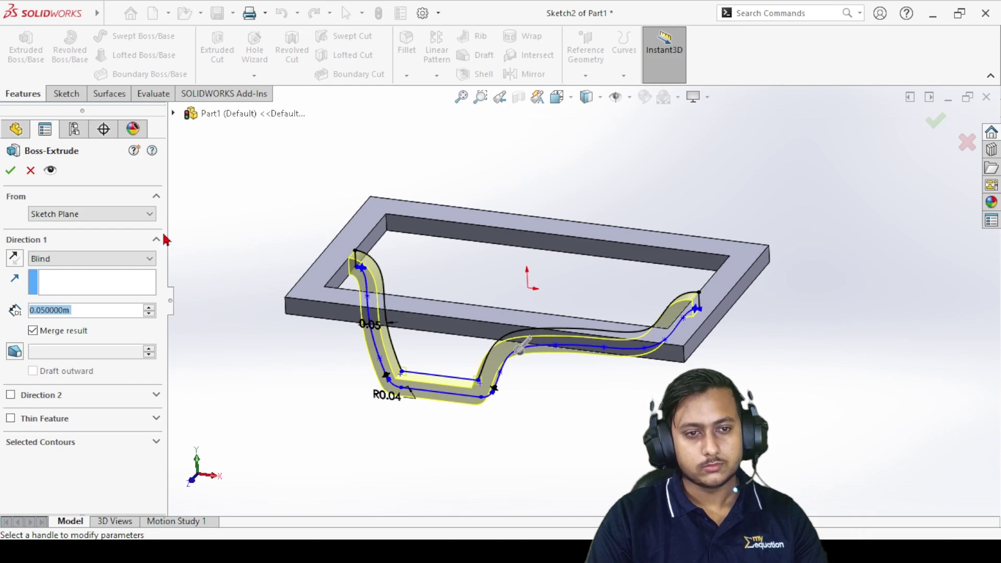
pyautogui.click(89, 258)
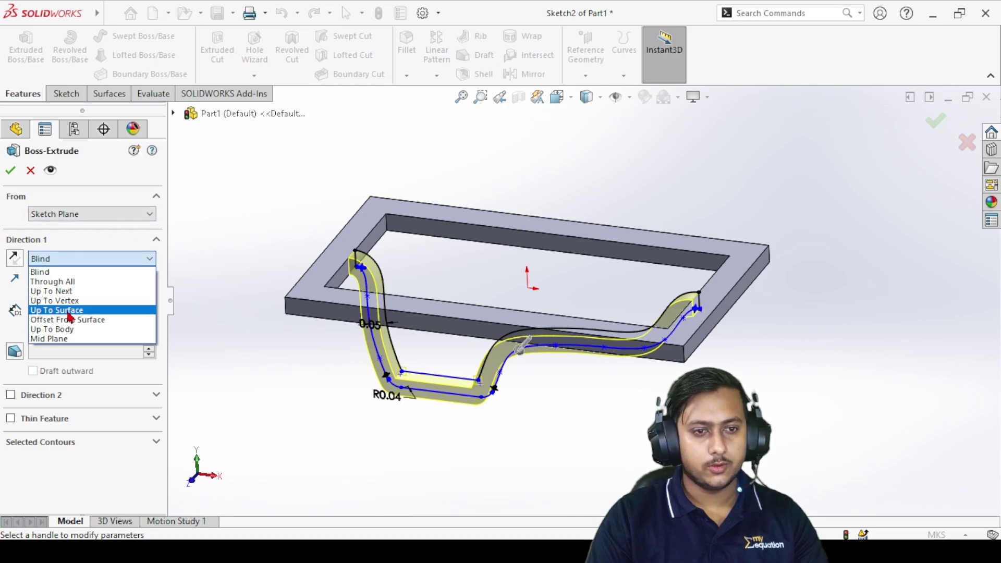
pyautogui.click(62, 311)
pyautogui.moveTo(550, 276); pyautogui.dragTo(437, 296, button='middle')
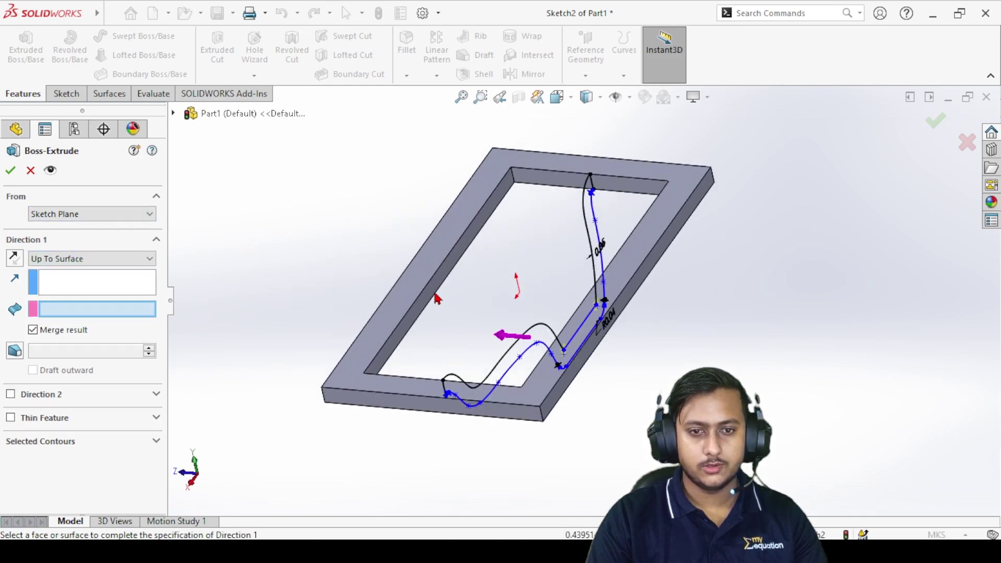
pyautogui.click(438, 288)
pyautogui.moveTo(620, 325); pyautogui.dragTo(699, 319, button='middle')
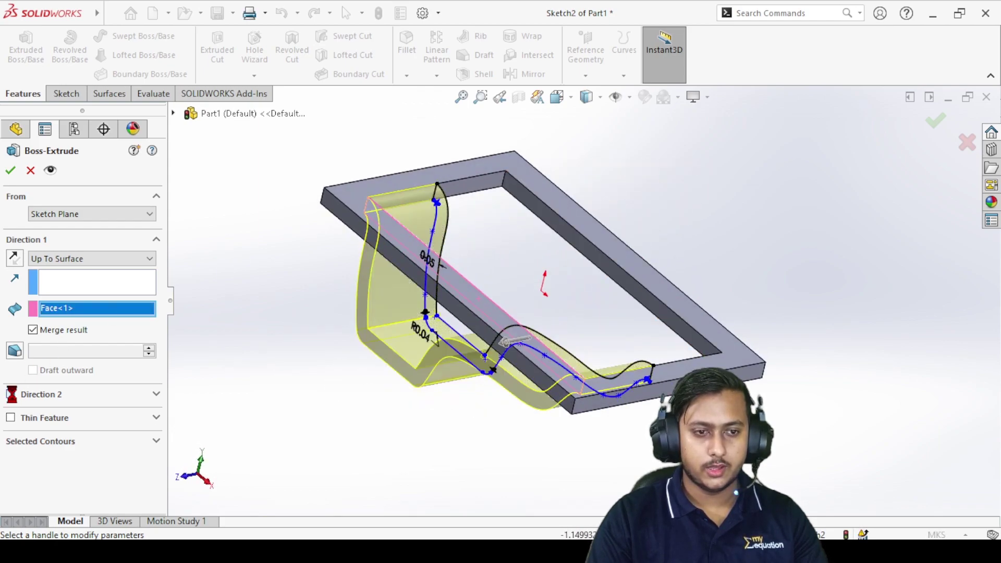
# - Extend the sump extrusion in the second direction up to the flange's opposite inner long face and complete it
pyautogui.click(151, 394)
pyautogui.click(119, 412)
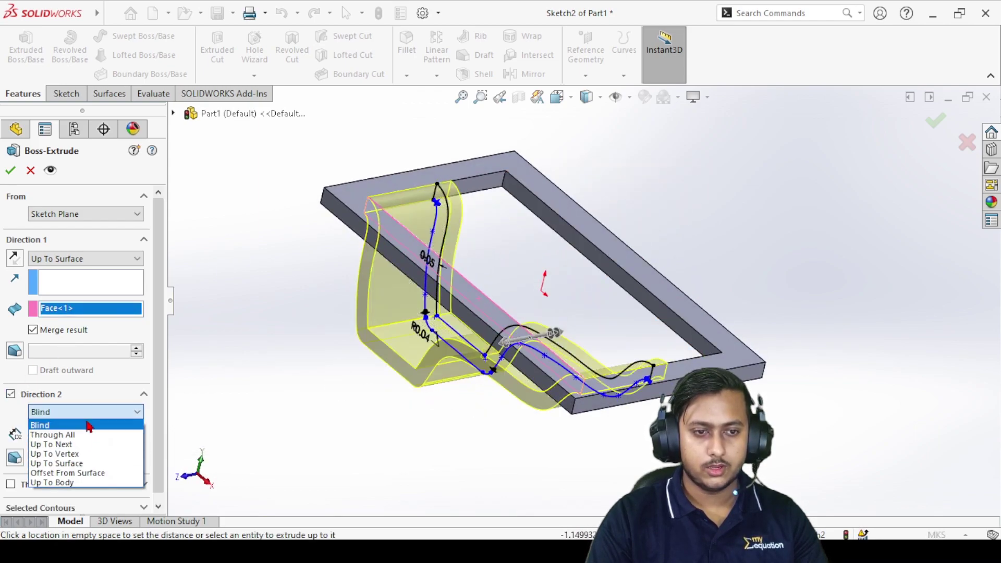
pyautogui.click(73, 464)
pyautogui.click(601, 264)
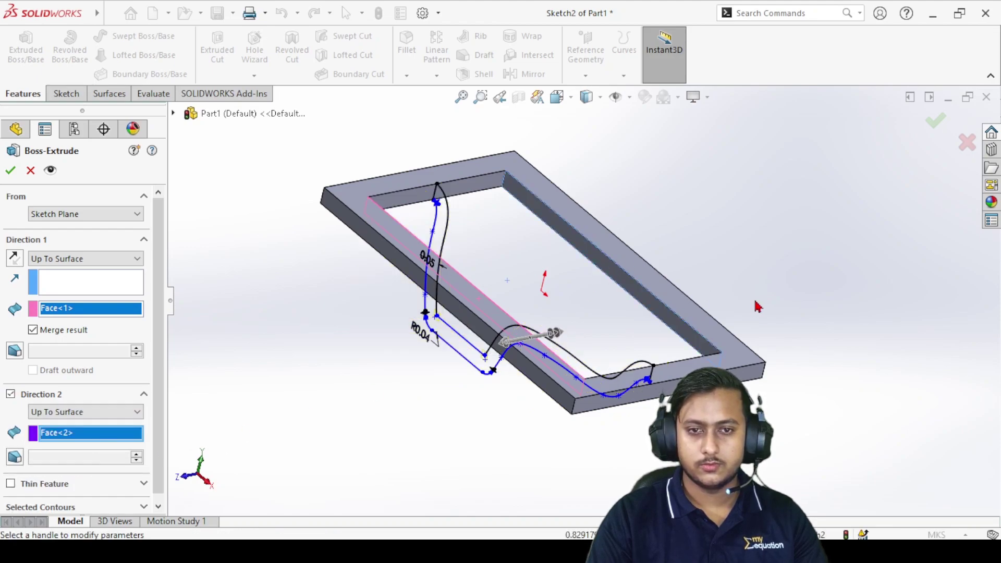
pyautogui.click(12, 170)
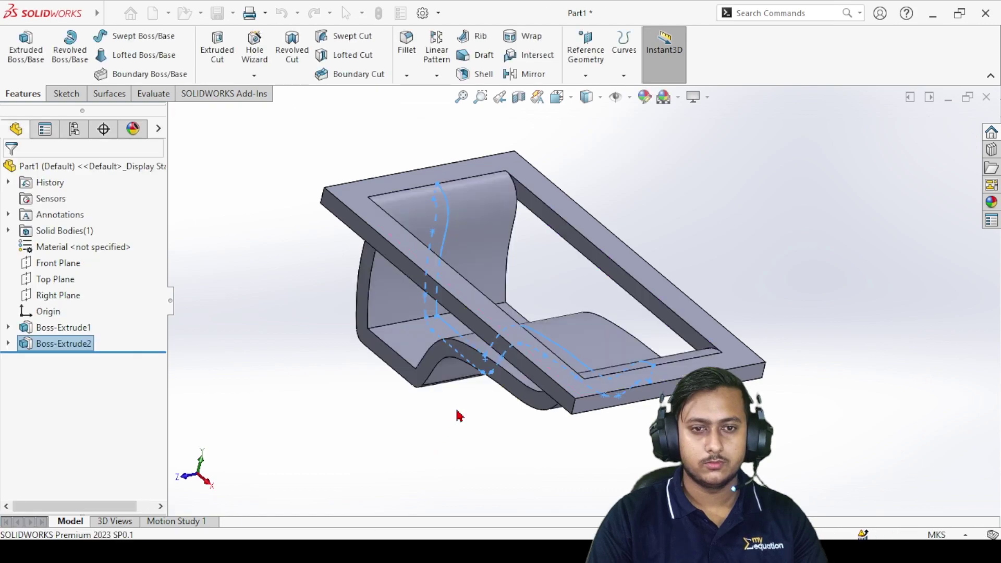
# - Start a sketch on the sump extrusion's open side face and convert the face's outline into sketch entities
pyautogui.moveTo(538, 455); pyautogui.dragTo(588, 245, button='middle')
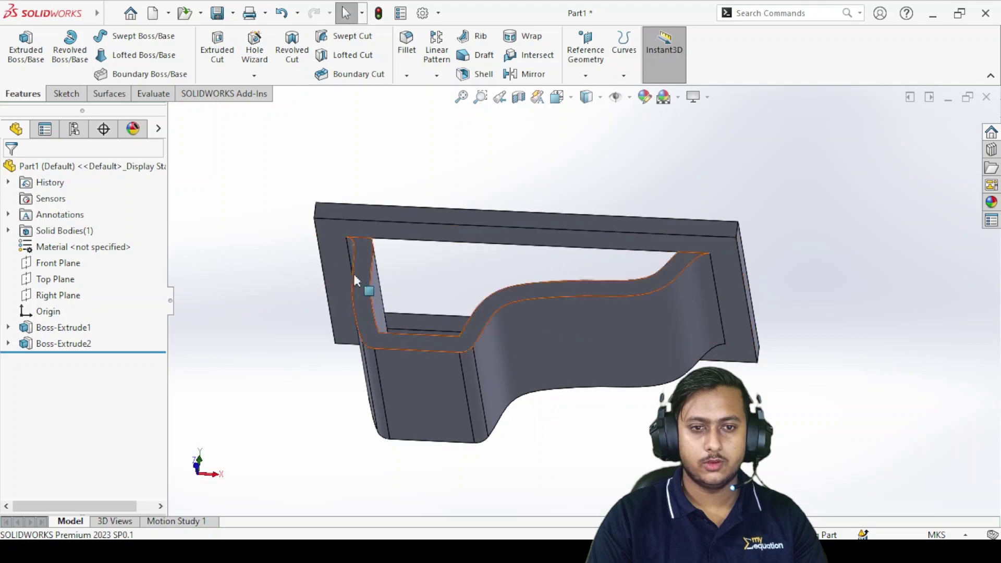
pyautogui.moveTo(543, 319)
pyautogui.mouseDown(button='middle')
pyautogui.moveTo(521, 409)
pyautogui.moveTo(476, 344)
pyautogui.moveTo(565, 323)
pyautogui.moveTo(549, 316)
pyautogui.mouseUp(button='middle')
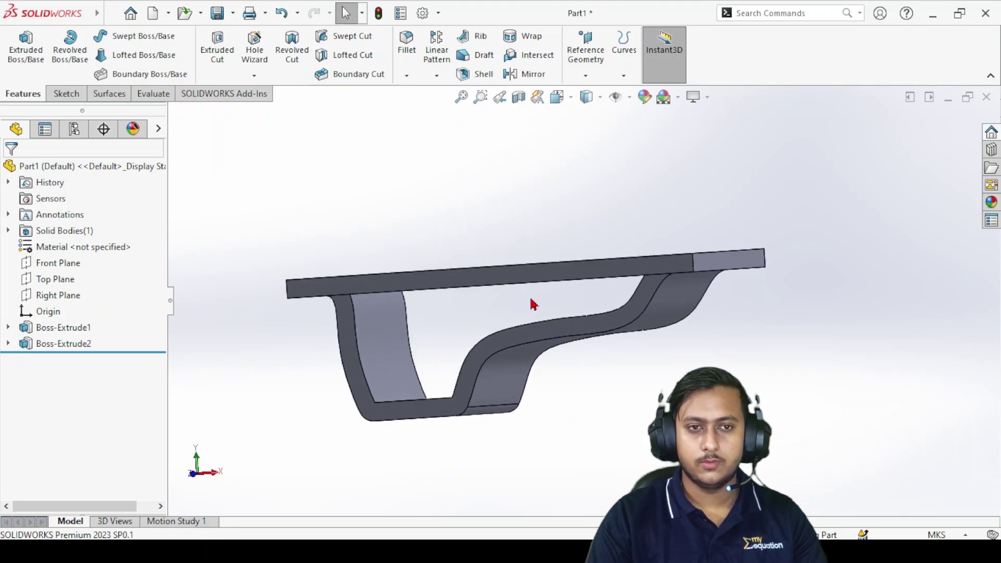
pyautogui.scroll(-3, 547, 330)
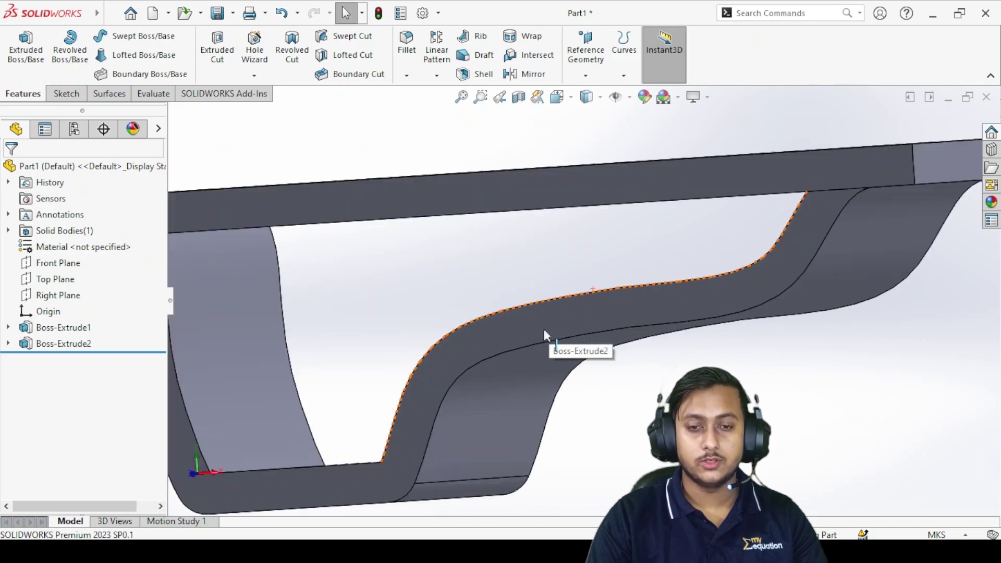
pyautogui.rightClick(493, 341)
pyautogui.click(526, 213)
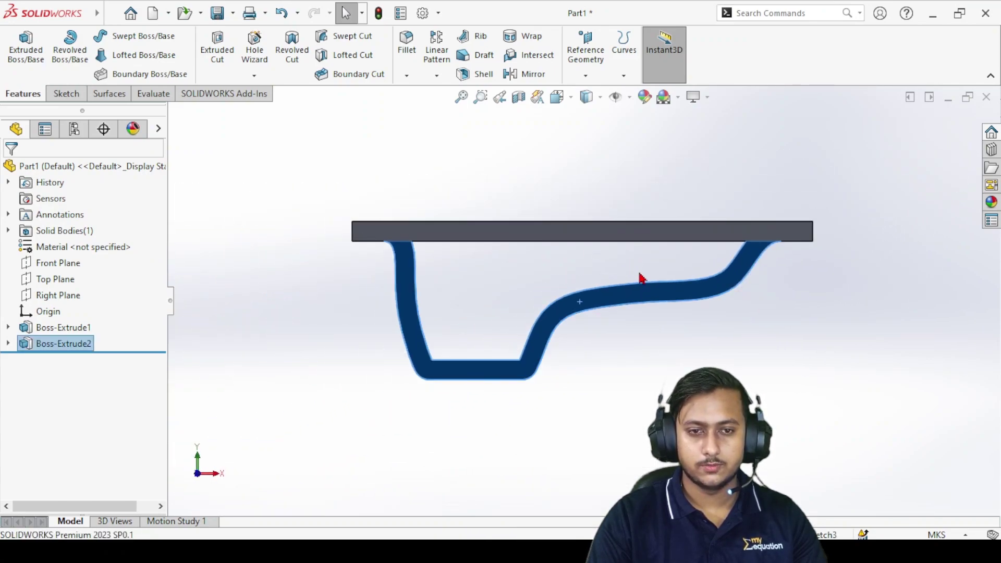
pyautogui.scroll(-3, 639, 274)
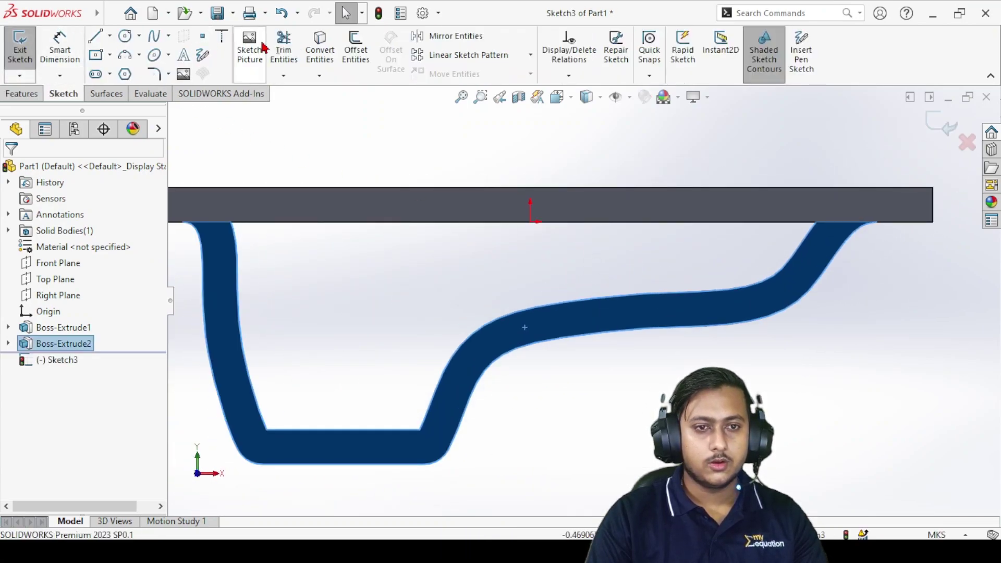
pyautogui.click(316, 48)
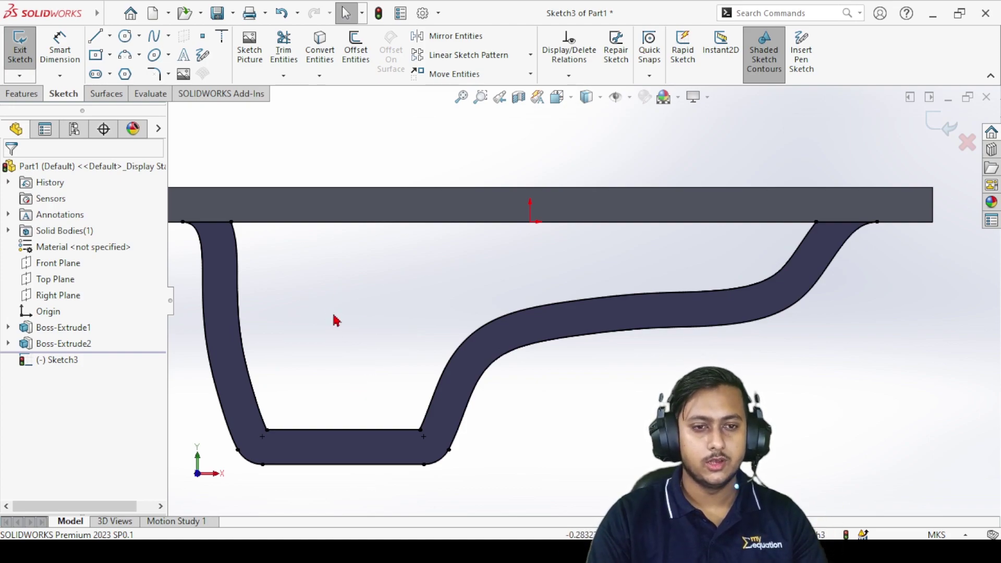
# - Delete the converted upper line at the negative-X end, both inner curves and the inner bottom line, keeping the outer outline
pyautogui.click(225, 228)
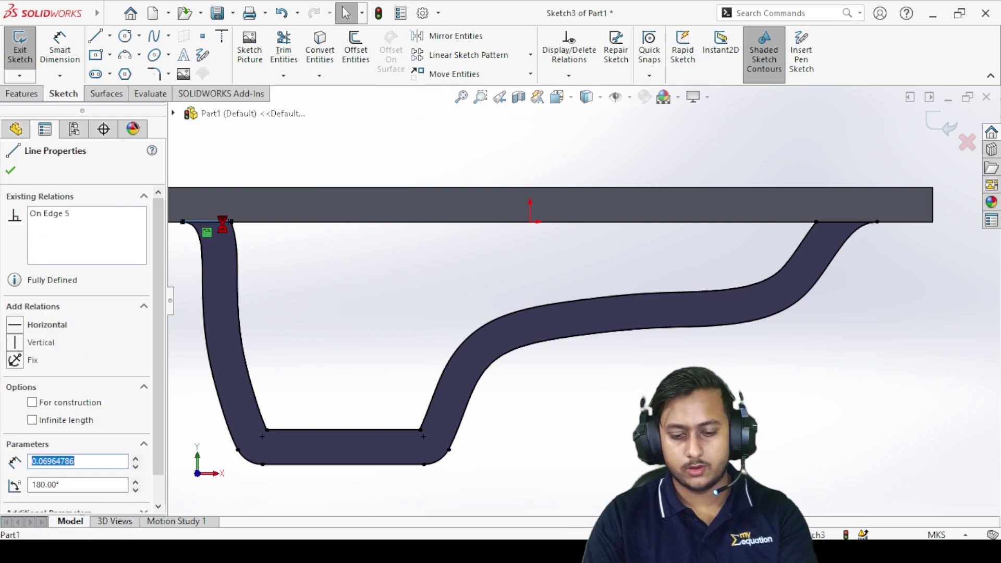
pyautogui.press('Escape')
pyautogui.click(238, 268)
pyautogui.click(342, 437)
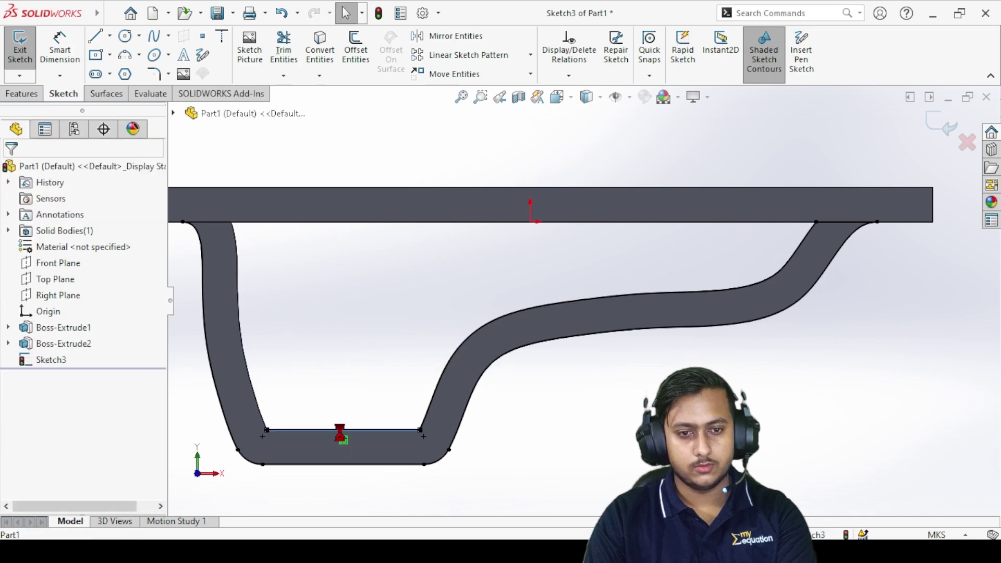
pyautogui.click(446, 367)
pyautogui.press('Delete')
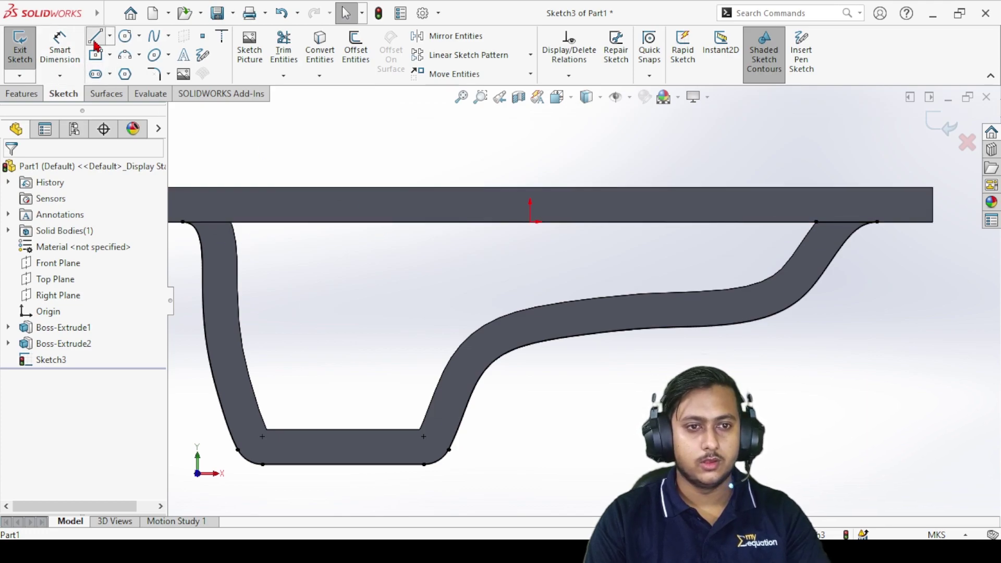
# - Close the outline with a horizontal line from the positive-X inner upper endpoint to the outer curve's negative-X upper endpoint
pyautogui.press('l')
pyautogui.click(815, 222)
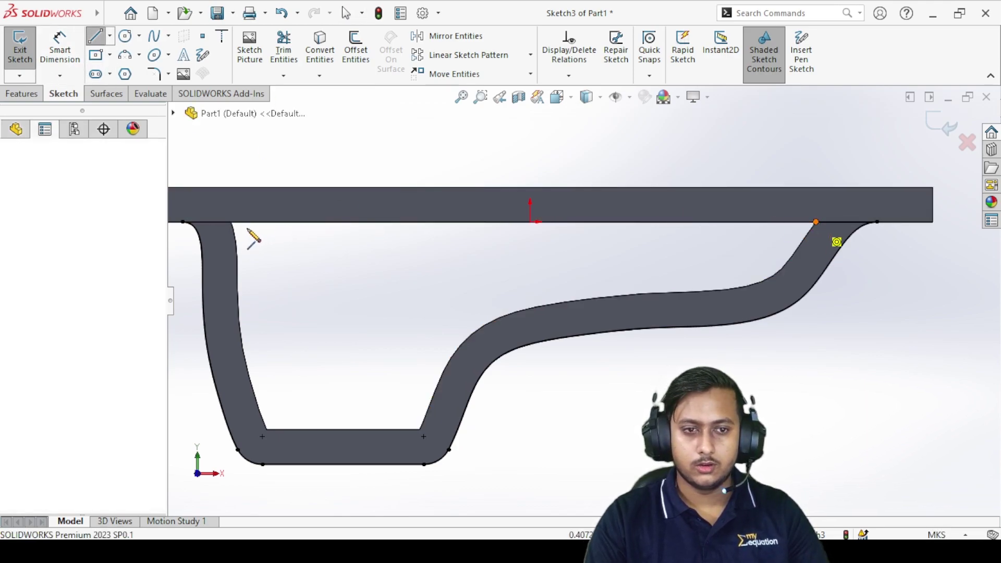
pyautogui.click(182, 222)
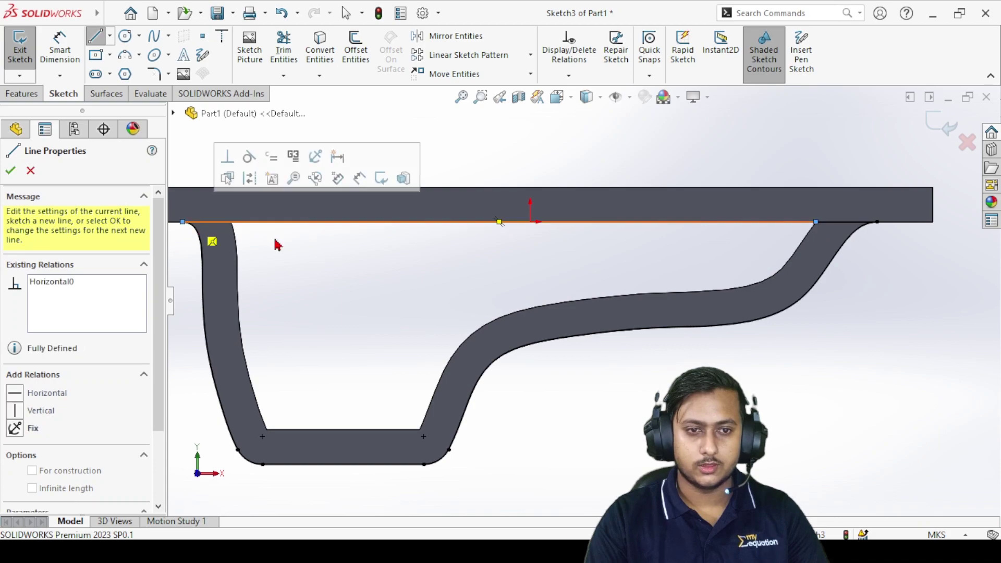
pyautogui.rightClick(404, 134)
pyautogui.click(437, 147)
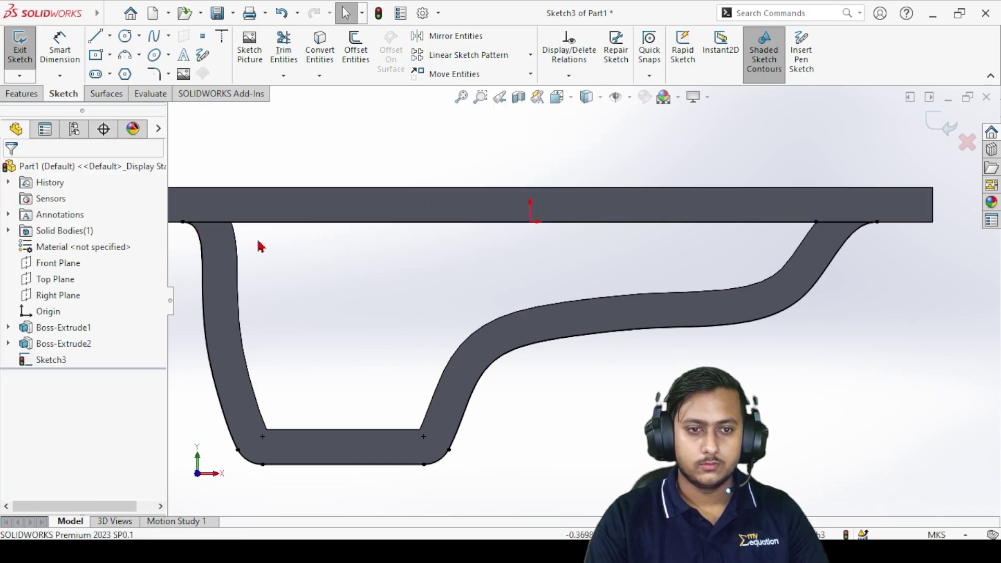
# - Inspect the outer curve's junction at the negative-X upper corner and the closed side-wall sketch against the pan
pyautogui.scroll(-5, 265, 245)
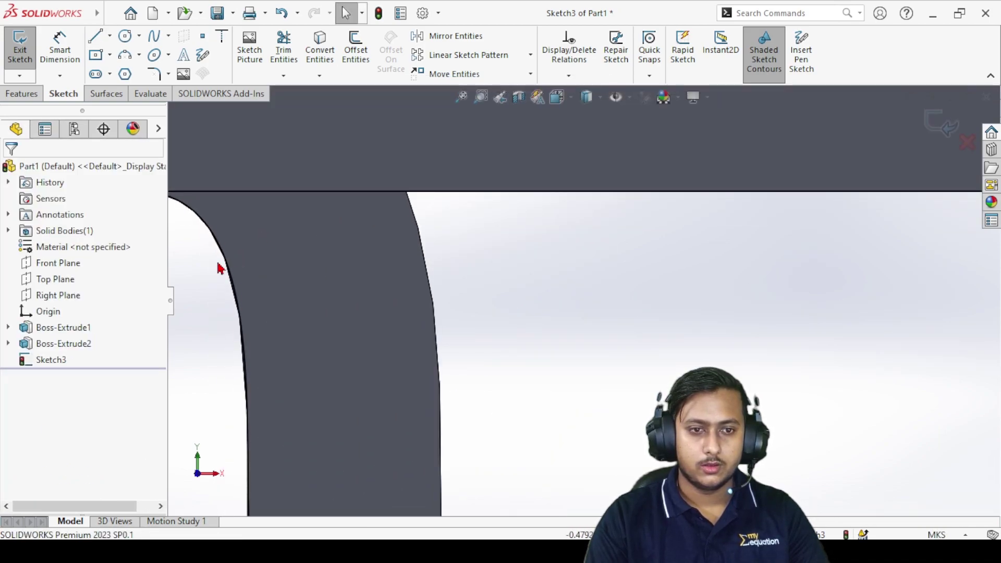
pyautogui.click(367, 265)
pyautogui.scroll(5, 451, 308)
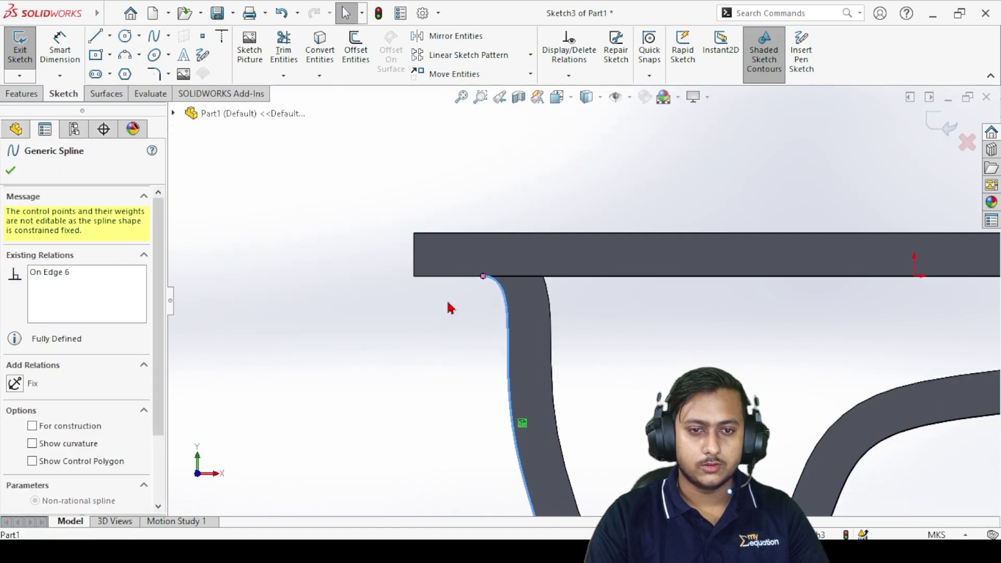
pyautogui.scroll(3, 597, 339)
pyautogui.scroll(-3, 621, 304)
pyautogui.click(563, 293)
pyautogui.moveTo(563, 293)
pyautogui.mouseDown(button='middle')
pyautogui.moveTo(513, 264)
pyautogui.moveTo(509, 317)
pyautogui.mouseUp(button='middle')
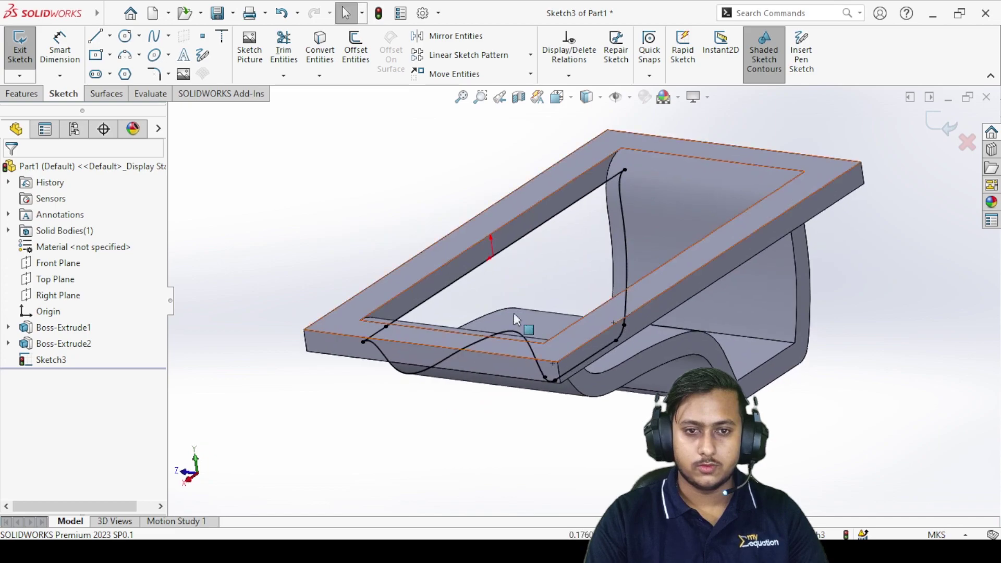
pyautogui.moveTo(511, 249); pyautogui.dragTo(467, 169, button='middle')
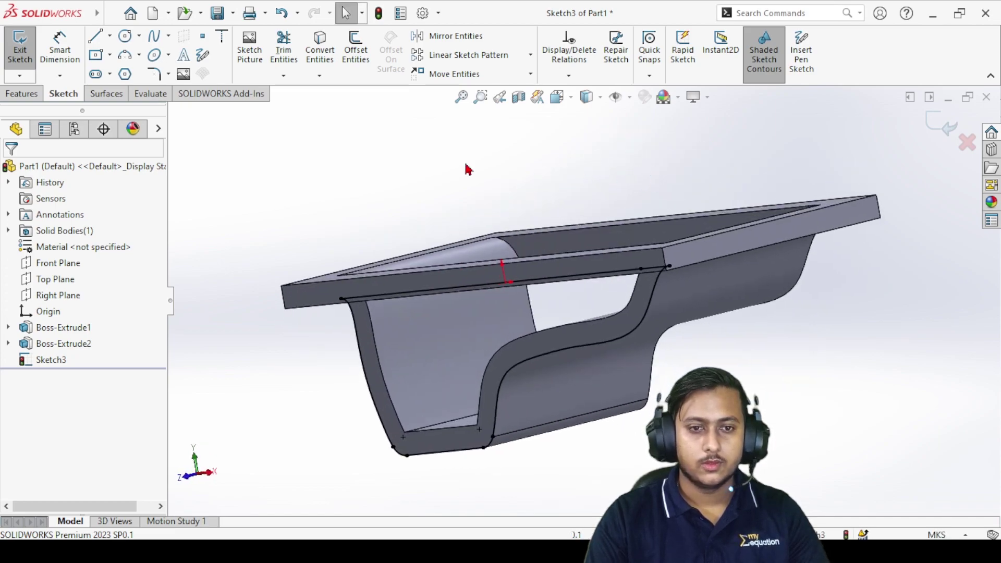
# - Extrude the closed side outline as a blind boss 0.05 m deep to form the sump's side wall
pyautogui.click(22, 93)
pyautogui.click(25, 47)
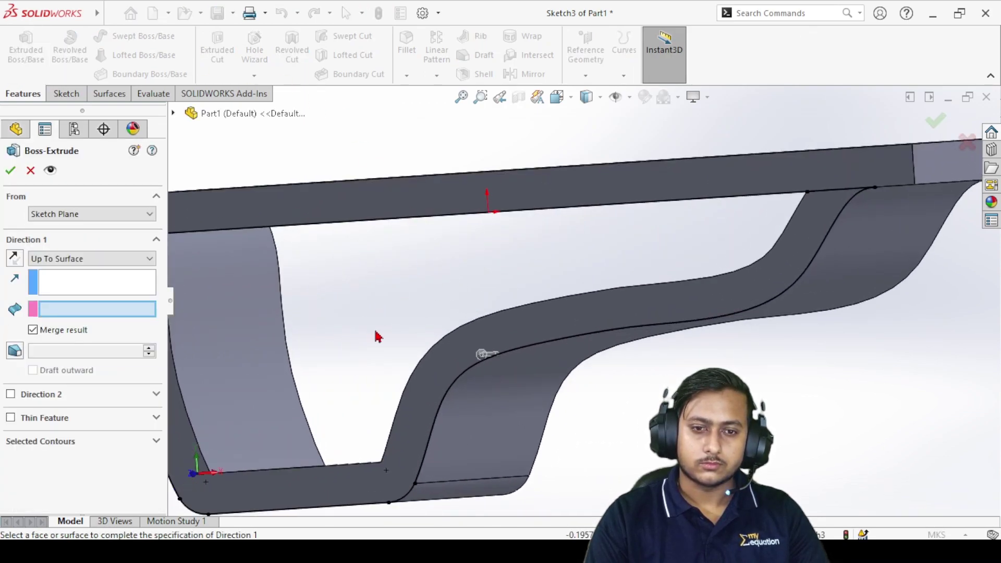
pyautogui.click(146, 259)
pyautogui.click(52, 270)
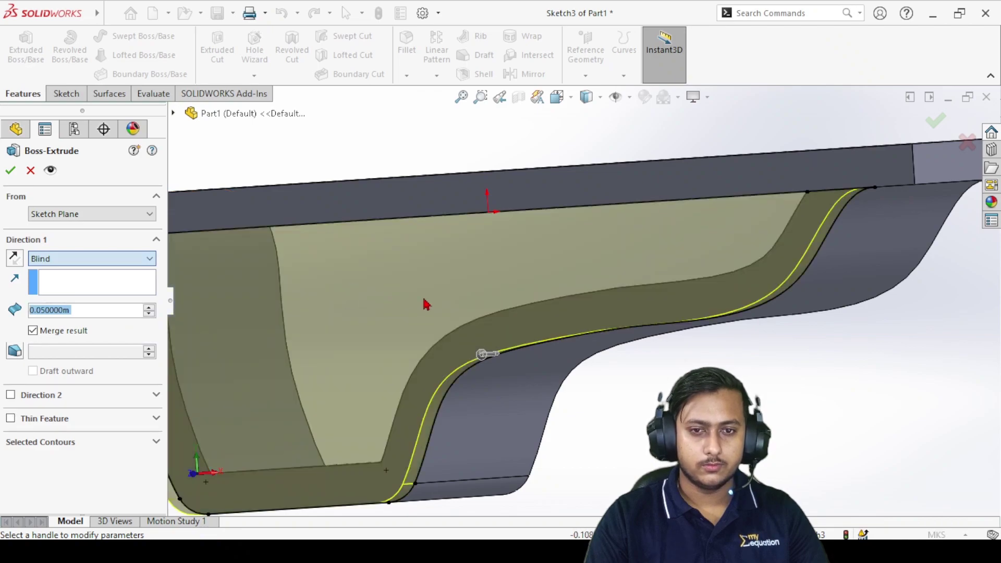
pyautogui.scroll(3, 438, 305)
pyautogui.scroll(-3, 482, 317)
pyautogui.moveTo(507, 319); pyautogui.dragTo(505, 263, button='middle')
pyautogui.click(10, 169)
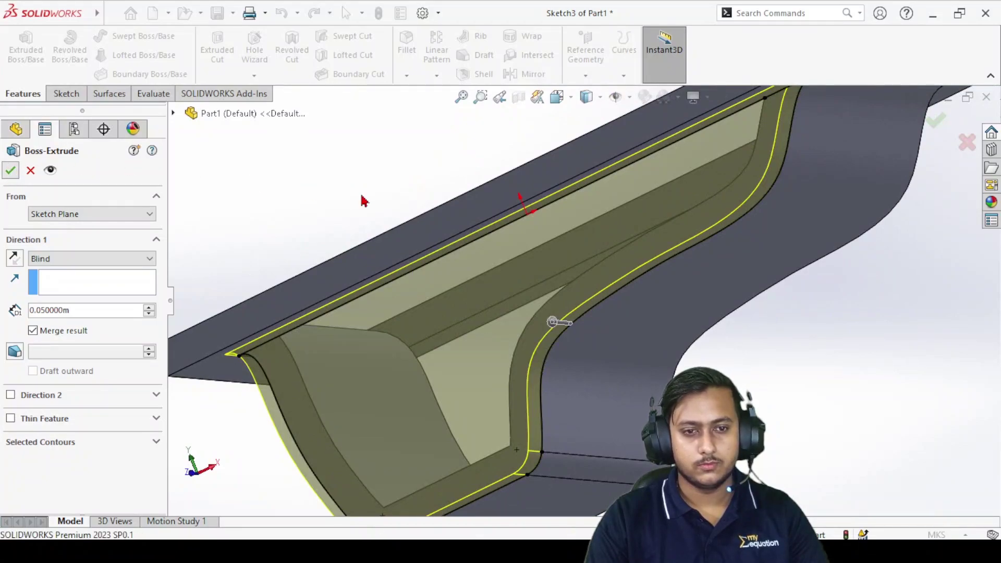
# - Start a feature mirror using the Front Plane as the mirror plane, ready for choosing the features
pyautogui.scroll(5, 651, 298)
pyautogui.moveTo(651, 298); pyautogui.dragTo(629, 316, button='middle')
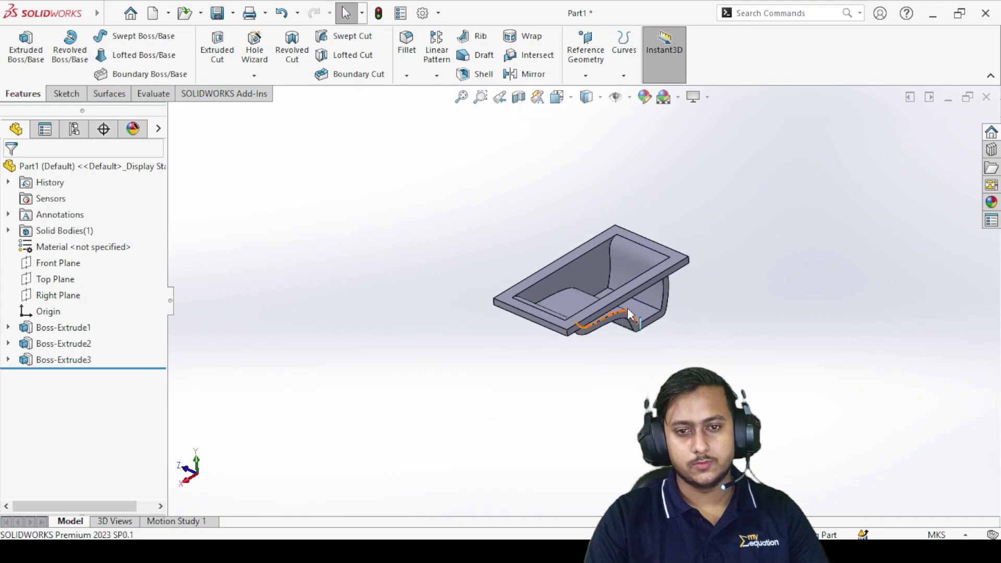
pyautogui.scroll(-6, 629, 315)
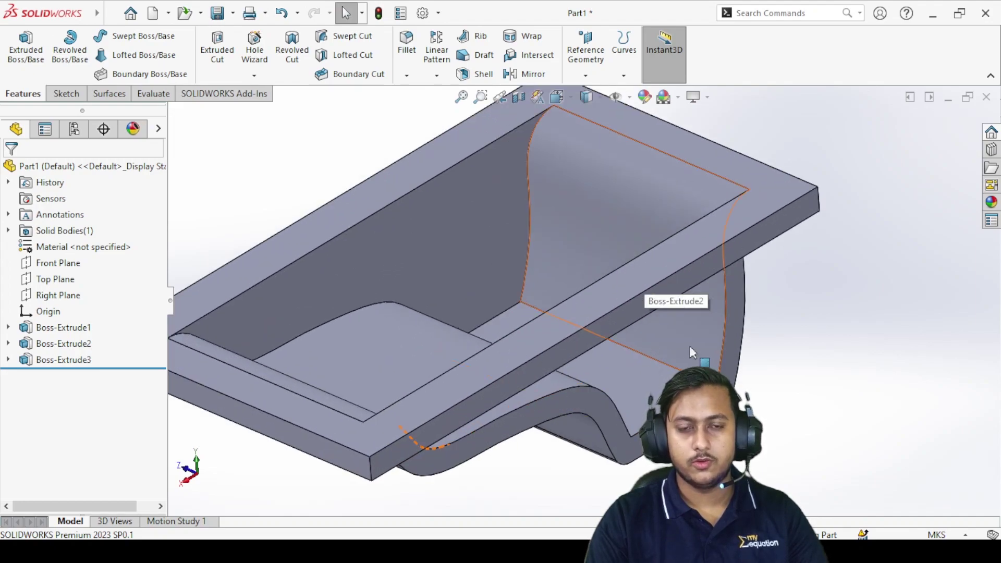
pyautogui.scroll(4, 582, 313)
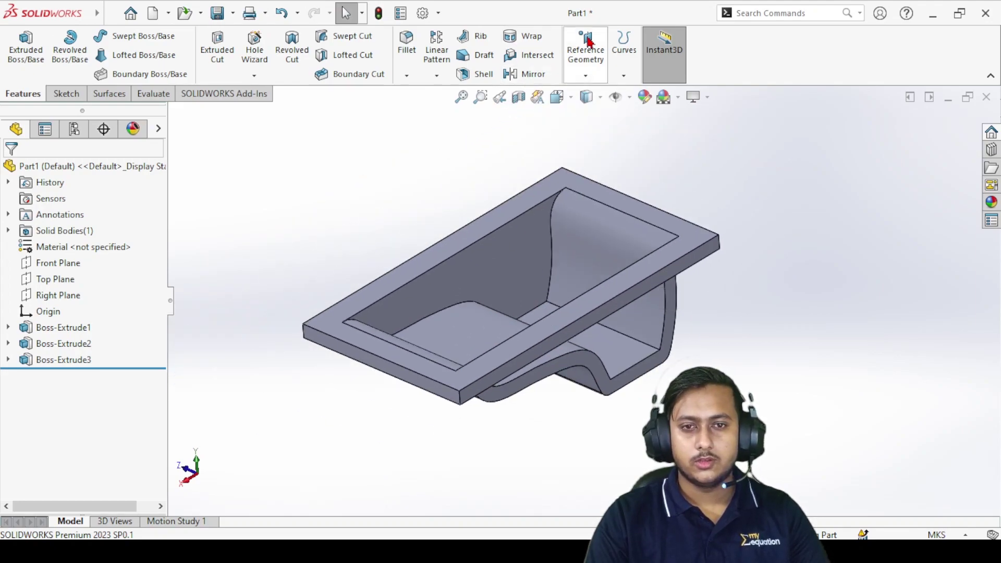
pyautogui.click(527, 74)
pyautogui.click(173, 114)
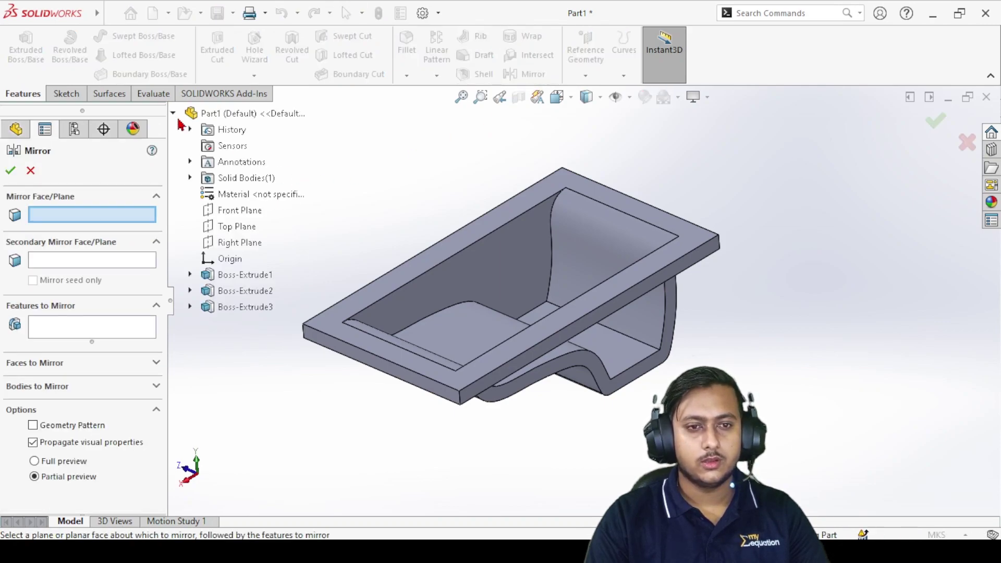
pyautogui.click(244, 216)
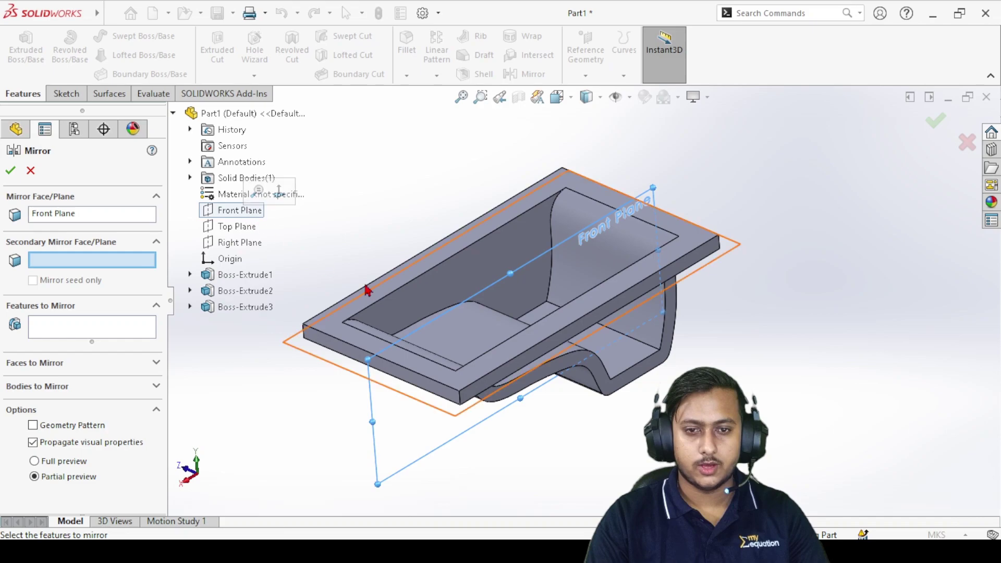
pyautogui.click(71, 336)
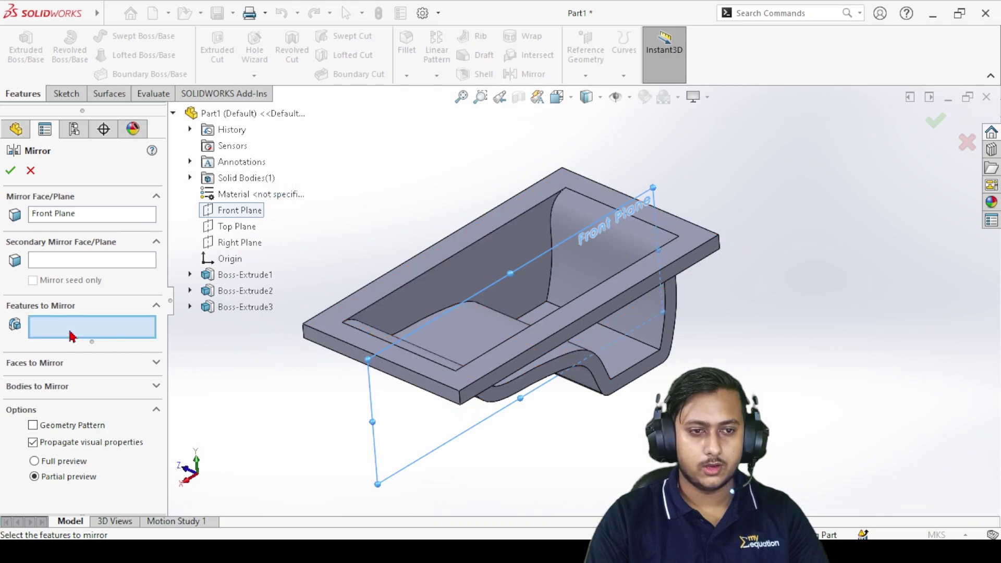
pyautogui.click(497, 276)
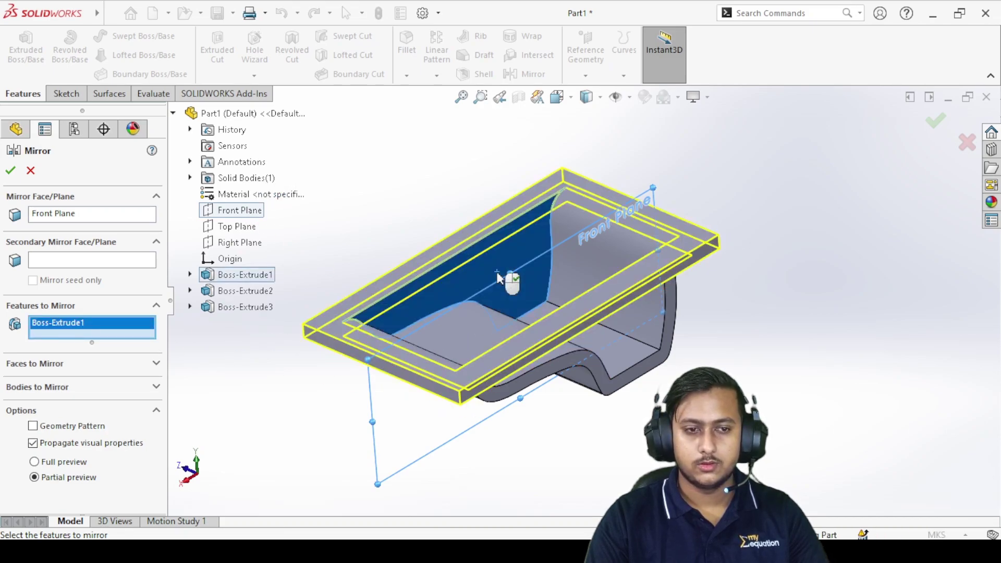
pyautogui.rightClick(101, 325)
pyautogui.click(130, 349)
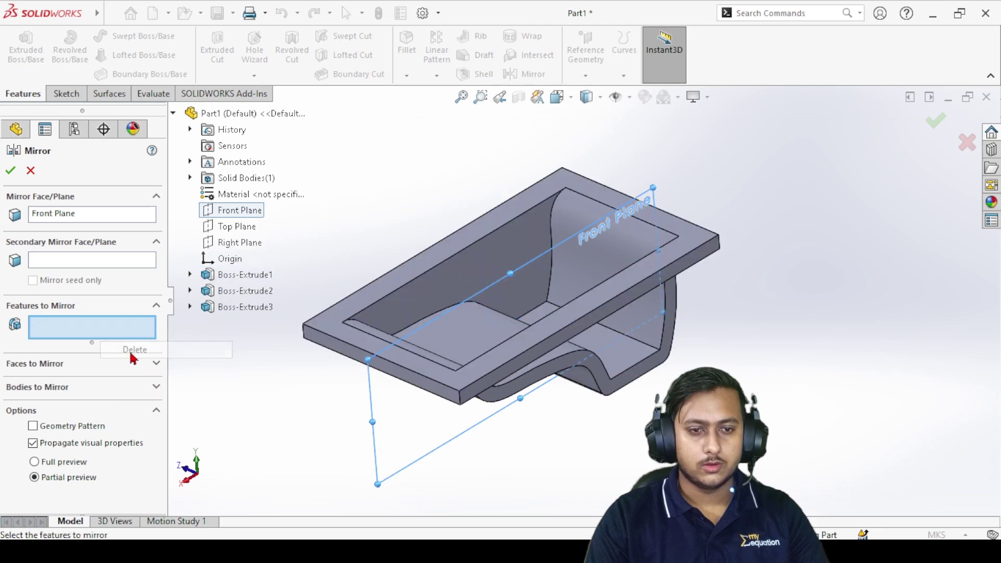
# - Mirror the sump's extruded side wall, Boss-Extrude3, about the Front Plane to close the opposite side
pyautogui.click(234, 307)
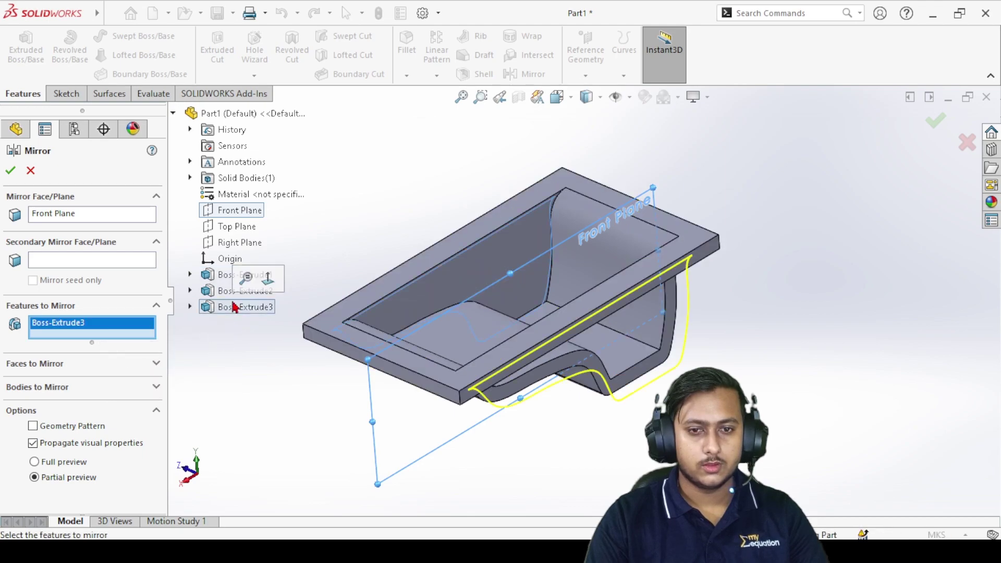
pyautogui.click(10, 171)
# - Sketch a circle of about 0.028 m radius on the sump's flat inner floor, centred level with the origin
pyautogui.moveTo(409, 375); pyautogui.dragTo(574, 157, button='middle')
pyautogui.rightClick(423, 322)
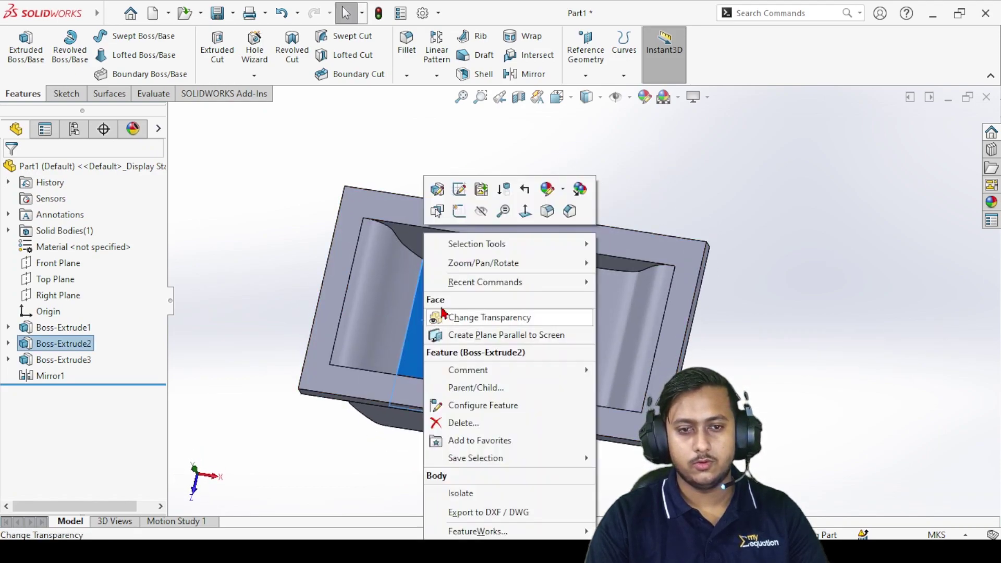
pyautogui.click(458, 210)
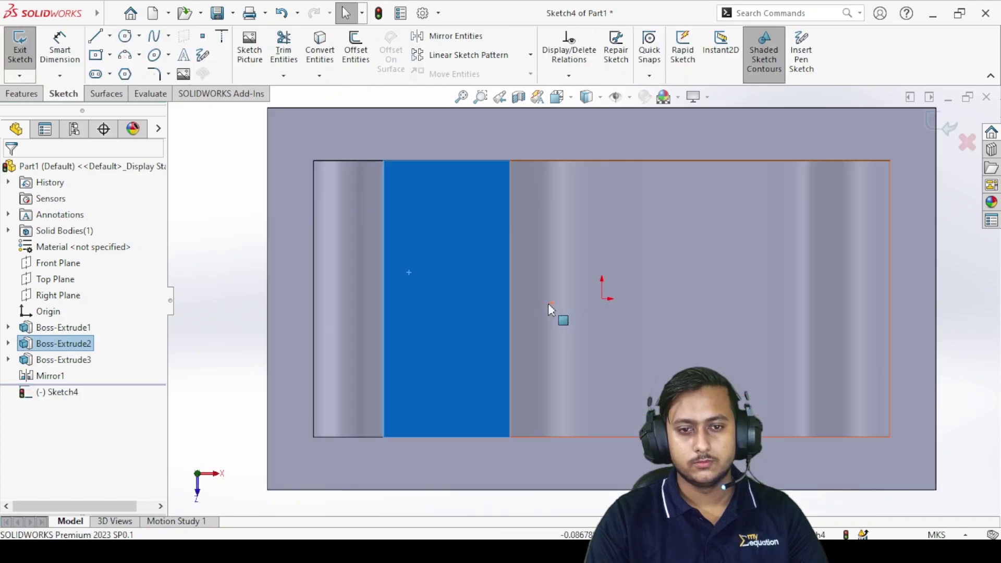
pyautogui.click(126, 37)
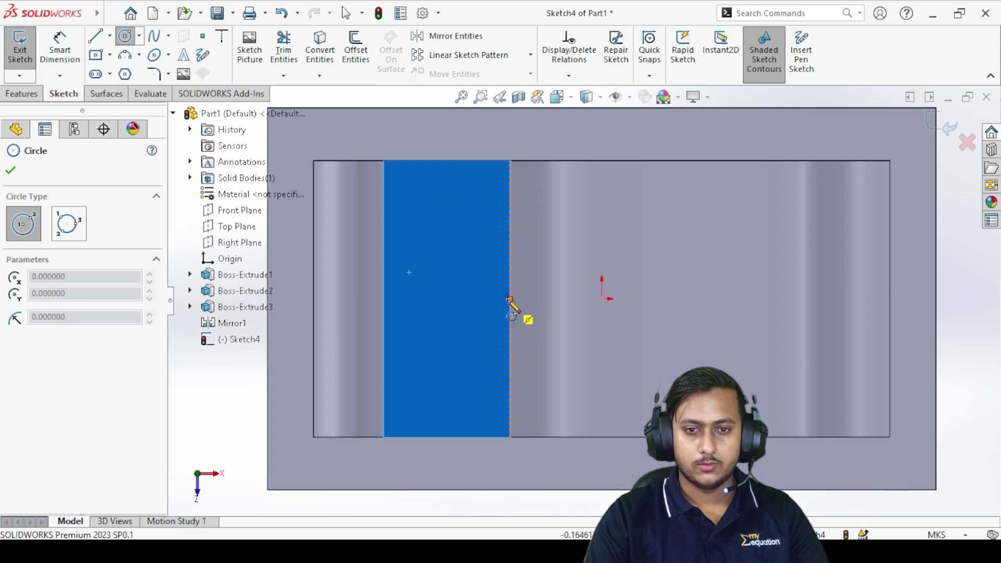
pyautogui.click(447, 300)
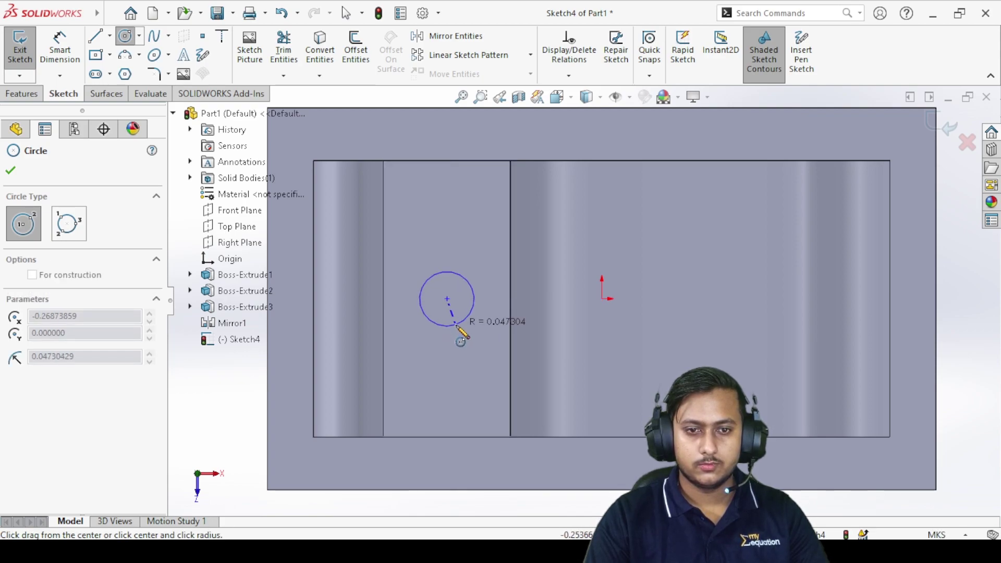
pyautogui.click(452, 318)
pyautogui.rightClick(438, 232)
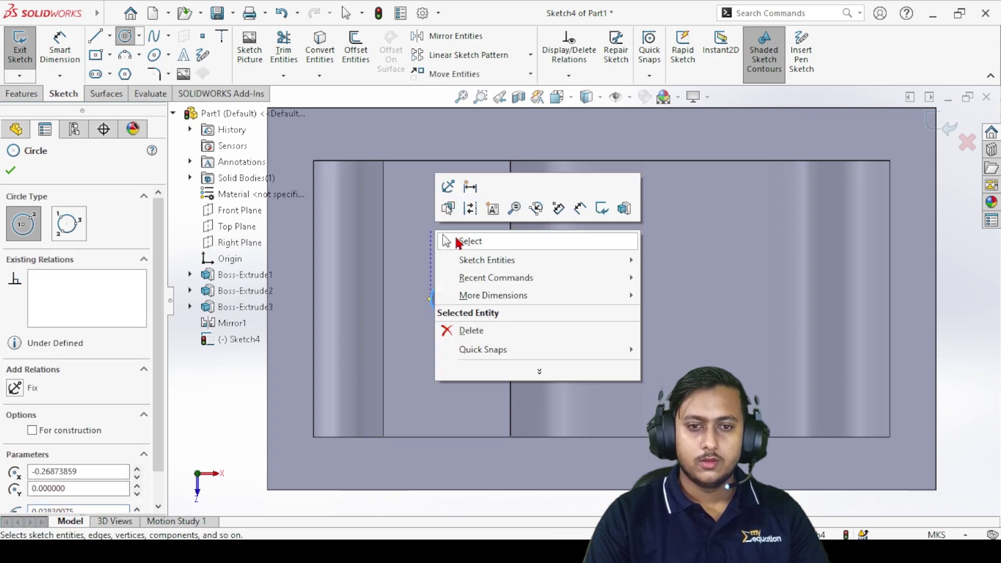
pyautogui.click(454, 239)
# - Dimension the floor circle's diameter and set it to 0.06 m
pyautogui.click(73, 59)
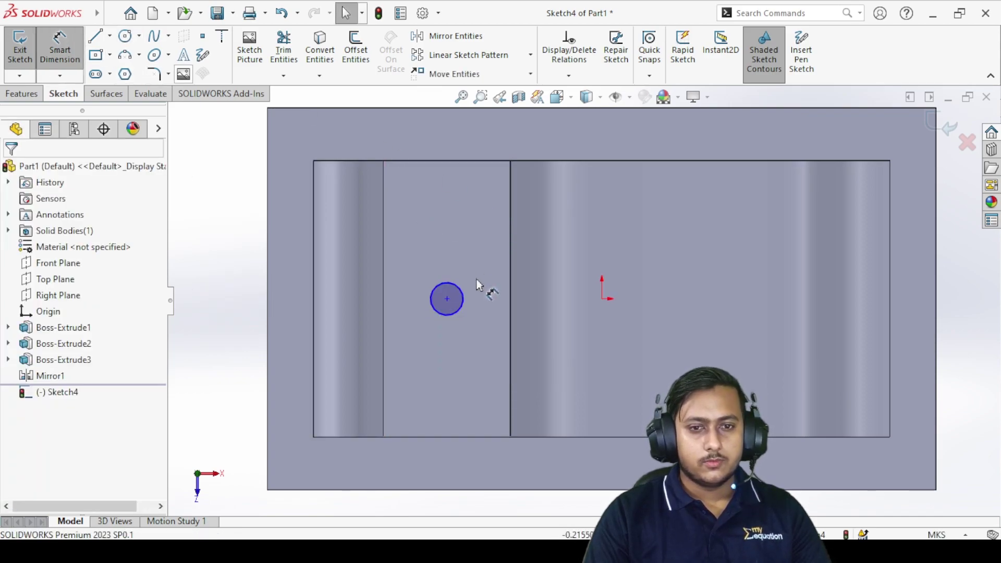
pyautogui.click(451, 291)
pyautogui.click(445, 240)
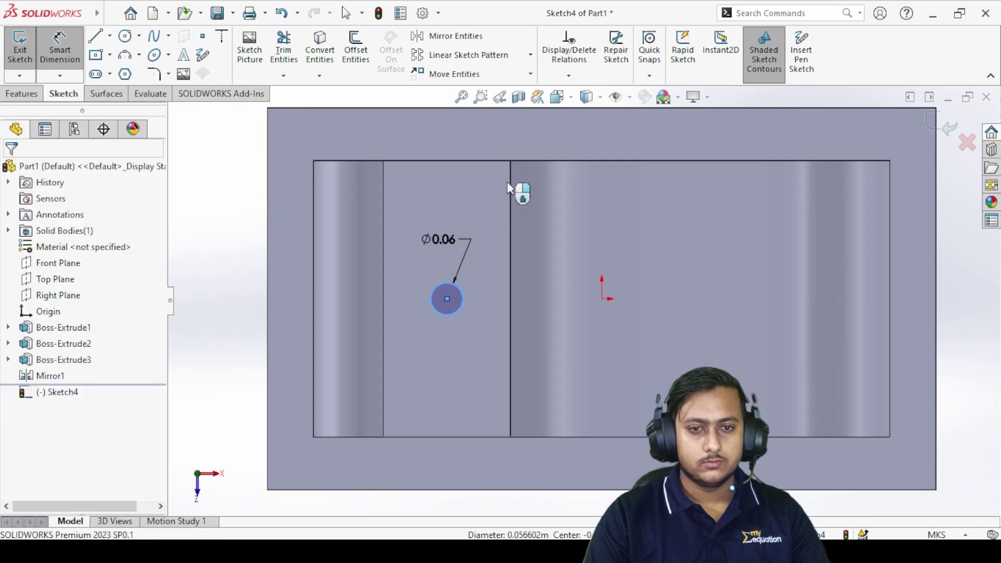
pyautogui.write('0')
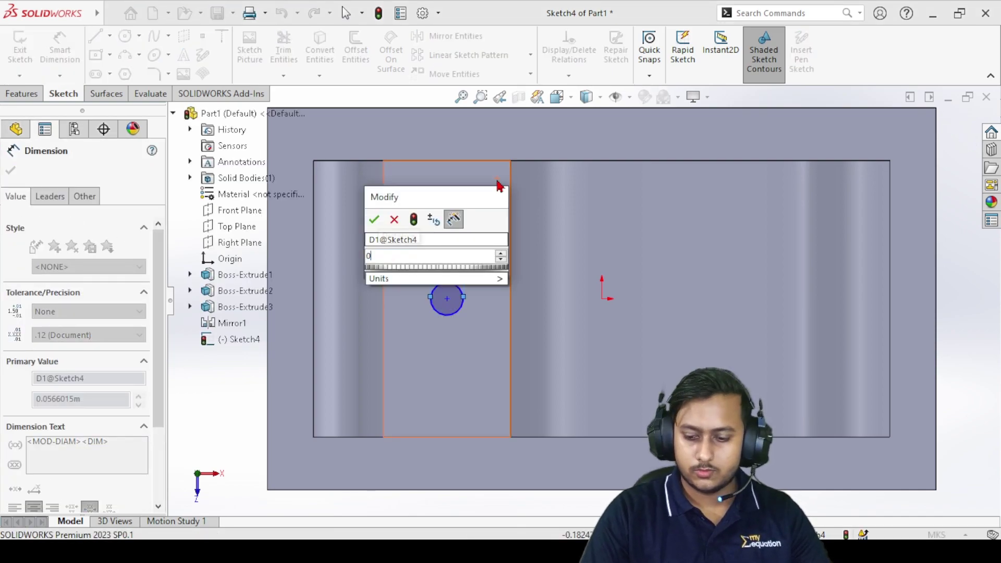
pyautogui.write('.04')
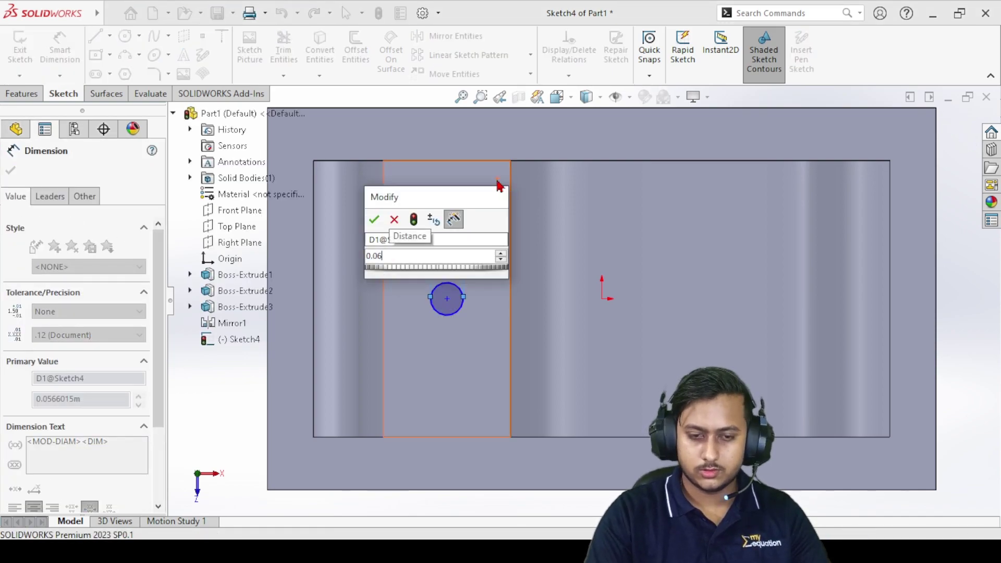
pyautogui.press('Return')
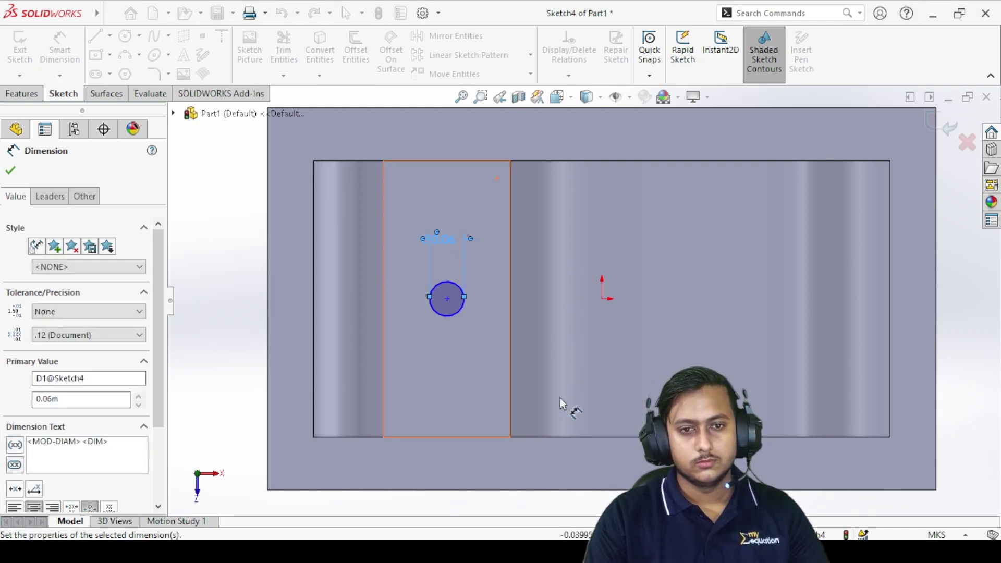
pyautogui.click(218, 219)
pyautogui.click(52, 41)
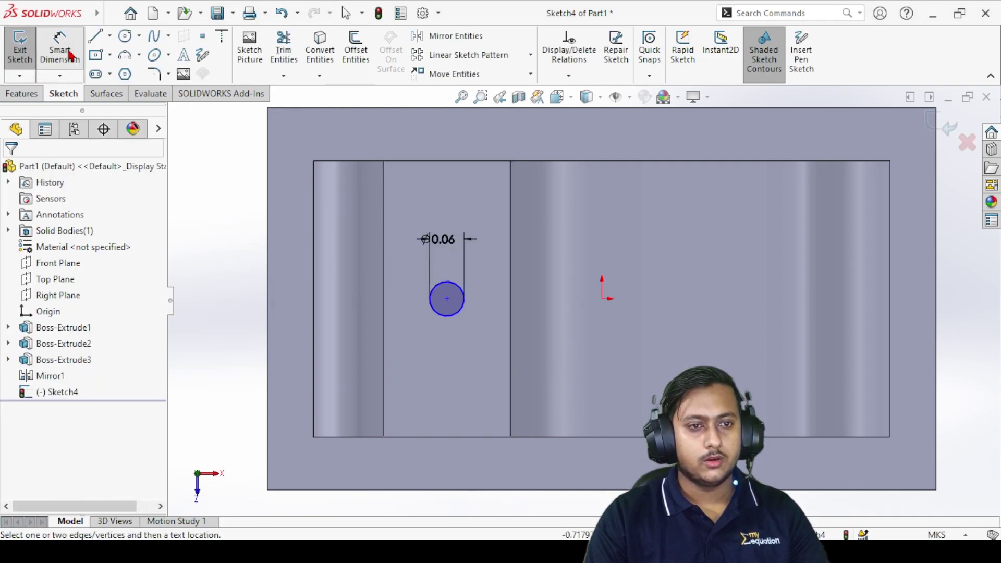
# - Cut the circle down through the sump floor as a blind extruded cut 0.144 m deep for the drain hole
pyautogui.click(21, 95)
pyautogui.click(217, 49)
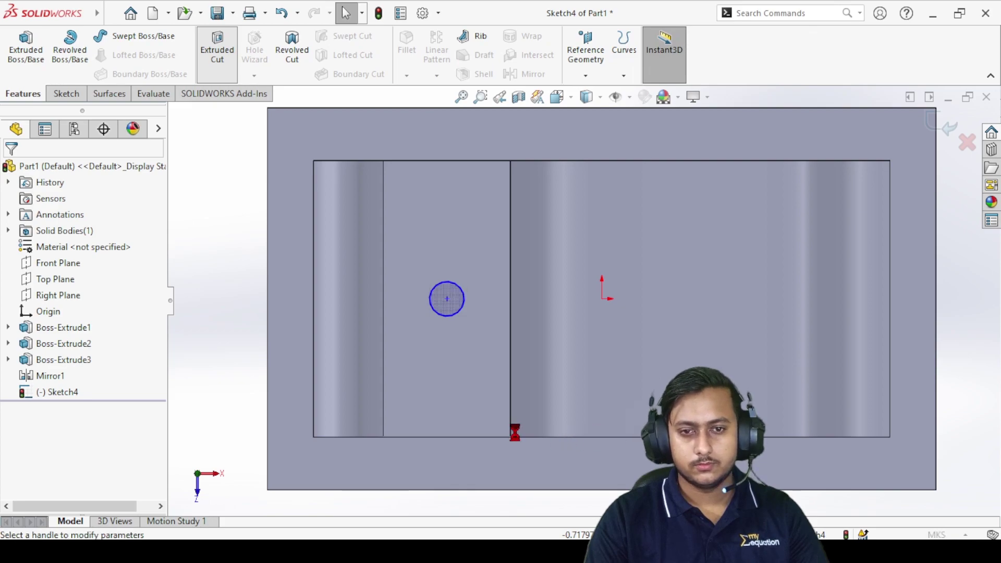
pyautogui.moveTo(475, 455); pyautogui.dragTo(482, 245, button='middle')
pyautogui.moveTo(452, 451); pyautogui.dragTo(461, 468)
pyautogui.click(10, 173)
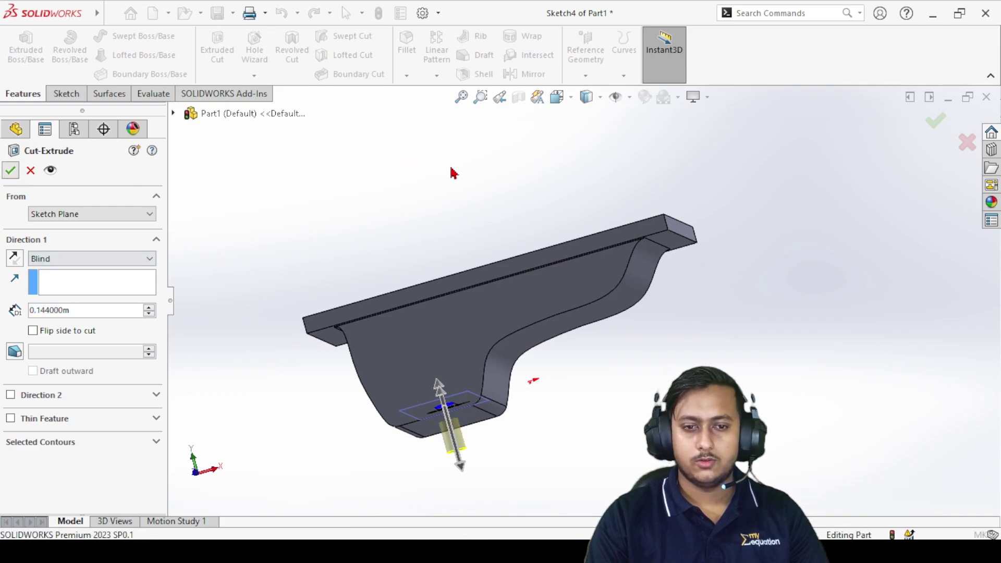
pyautogui.moveTo(456, 186); pyautogui.dragTo(587, 188, button='middle')
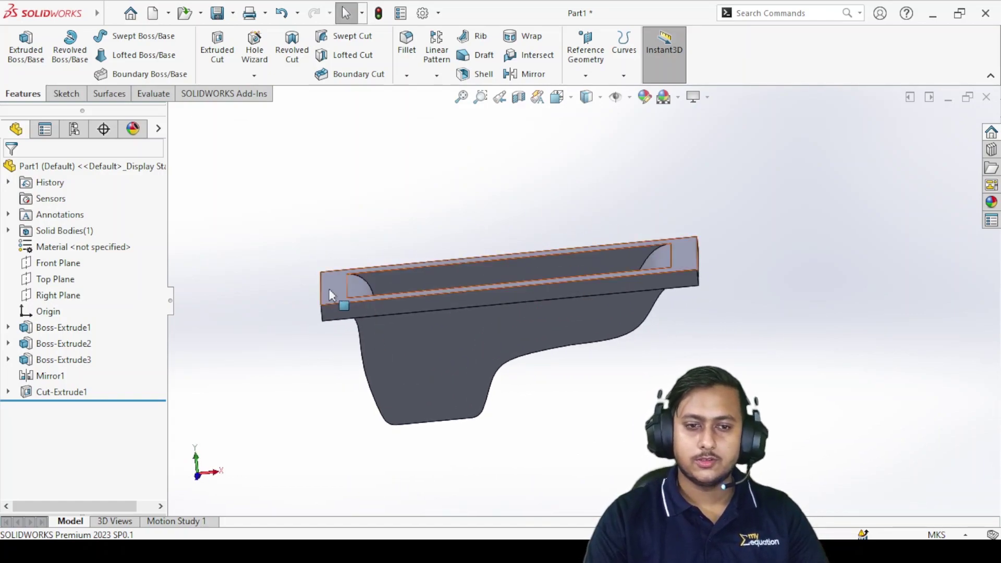